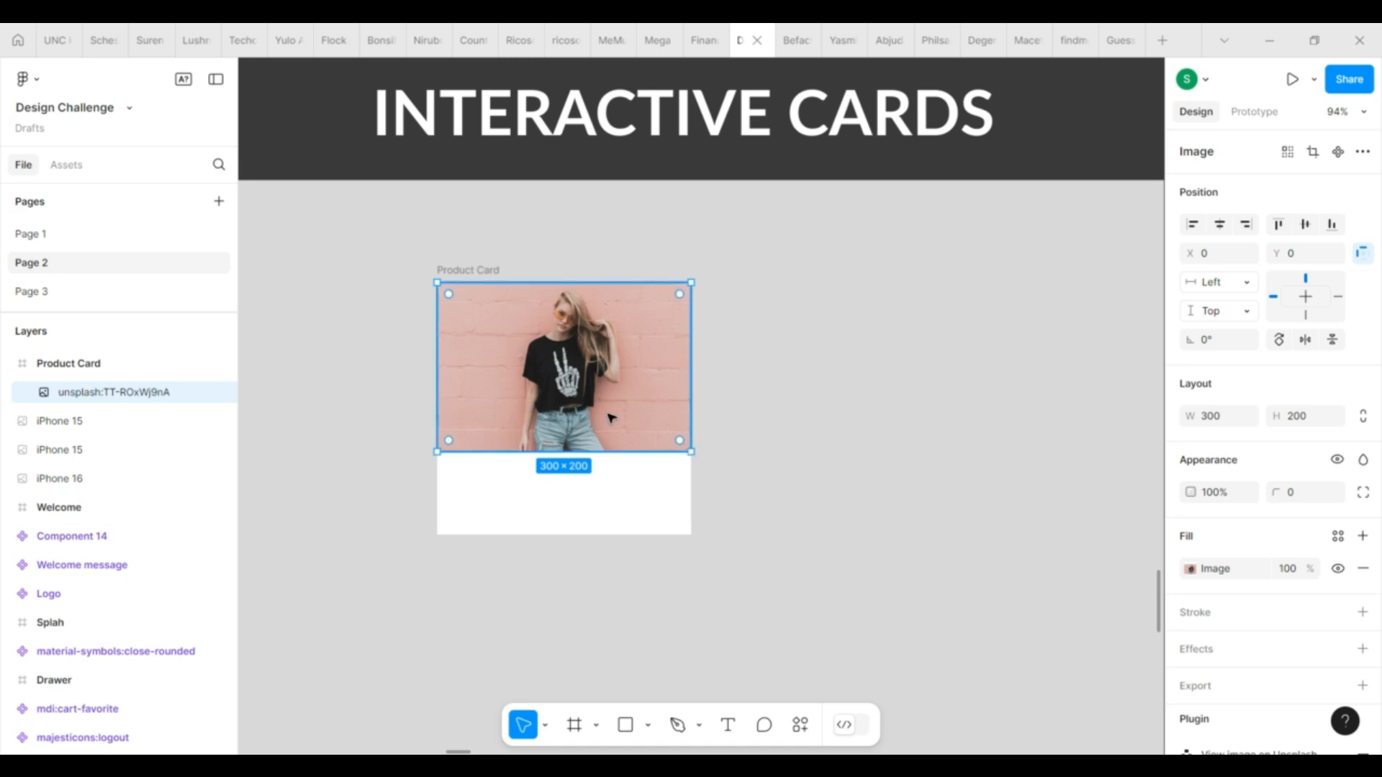
Step: Wrap the product photo in its own frame and rename that frame as Image
{"action": "key", "text": "ctrl+alt+g"}
{"action": "double_click", "coordinate": [123, 394]}
{"action": "type", "text": "im"}
{"action": "type", "text": "Image"}
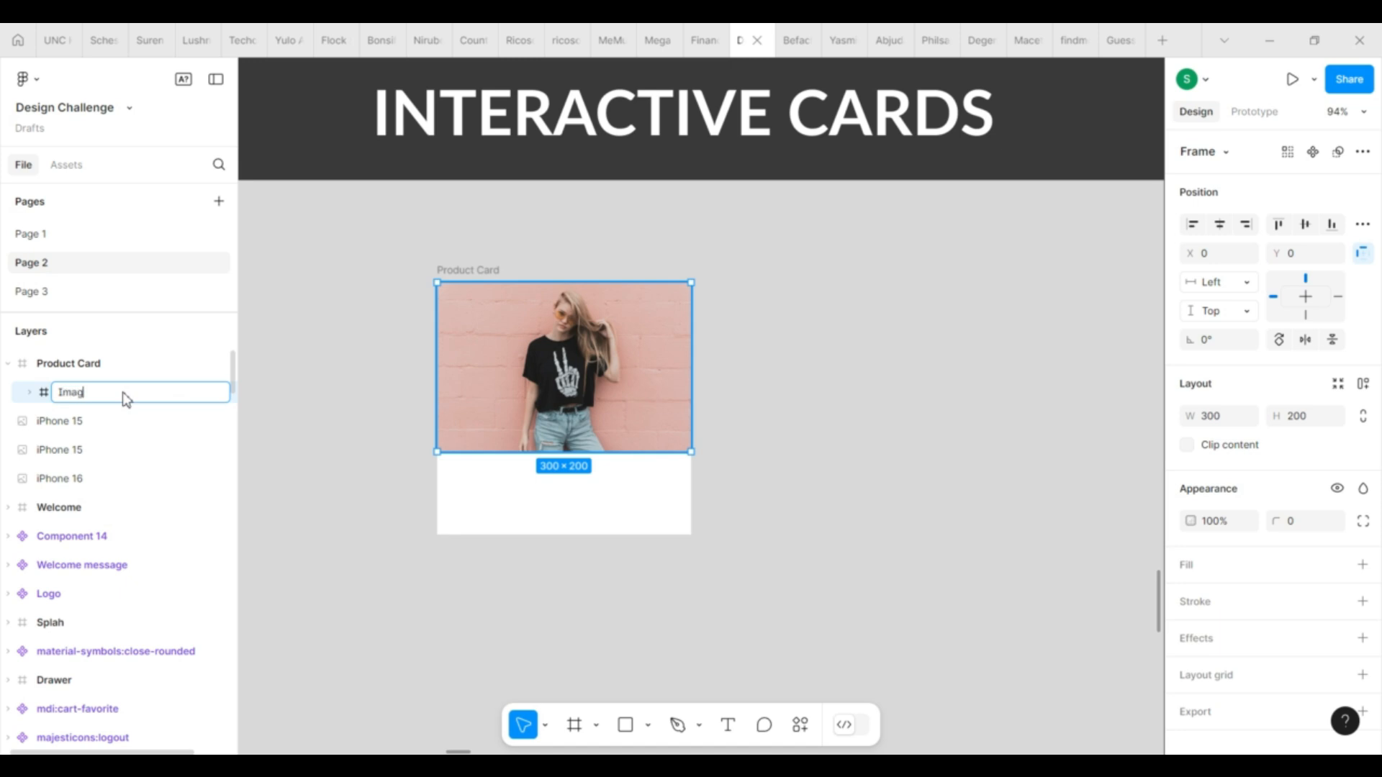
{"action": "key", "text": "Return"}
Step: Set both the horizontal and vertical constraints of the photo inside the Image frame to Scale
{"action": "left_click", "coordinate": [635, 408]}
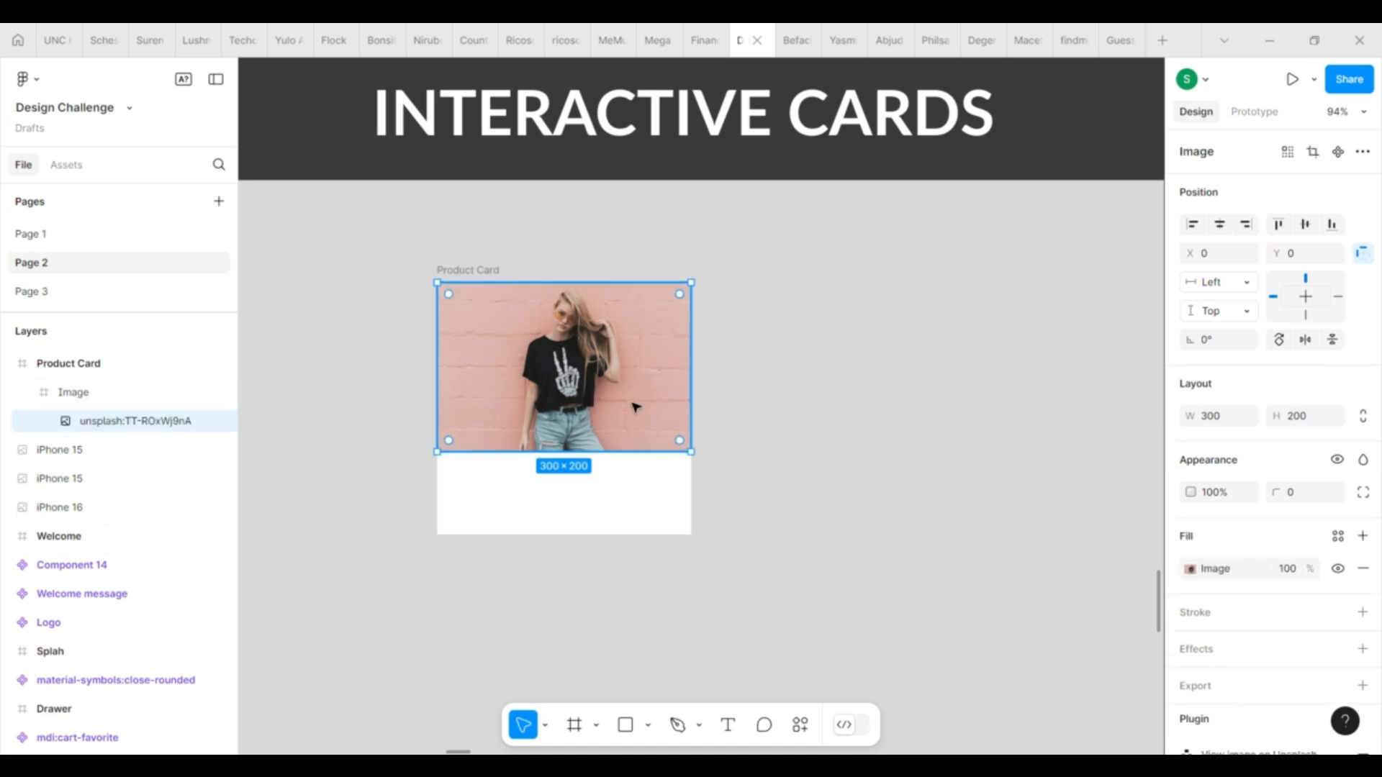
{"action": "left_click", "coordinate": [1248, 282]}
{"action": "left_click", "coordinate": [1221, 367]}
{"action": "left_click", "coordinate": [1216, 311]}
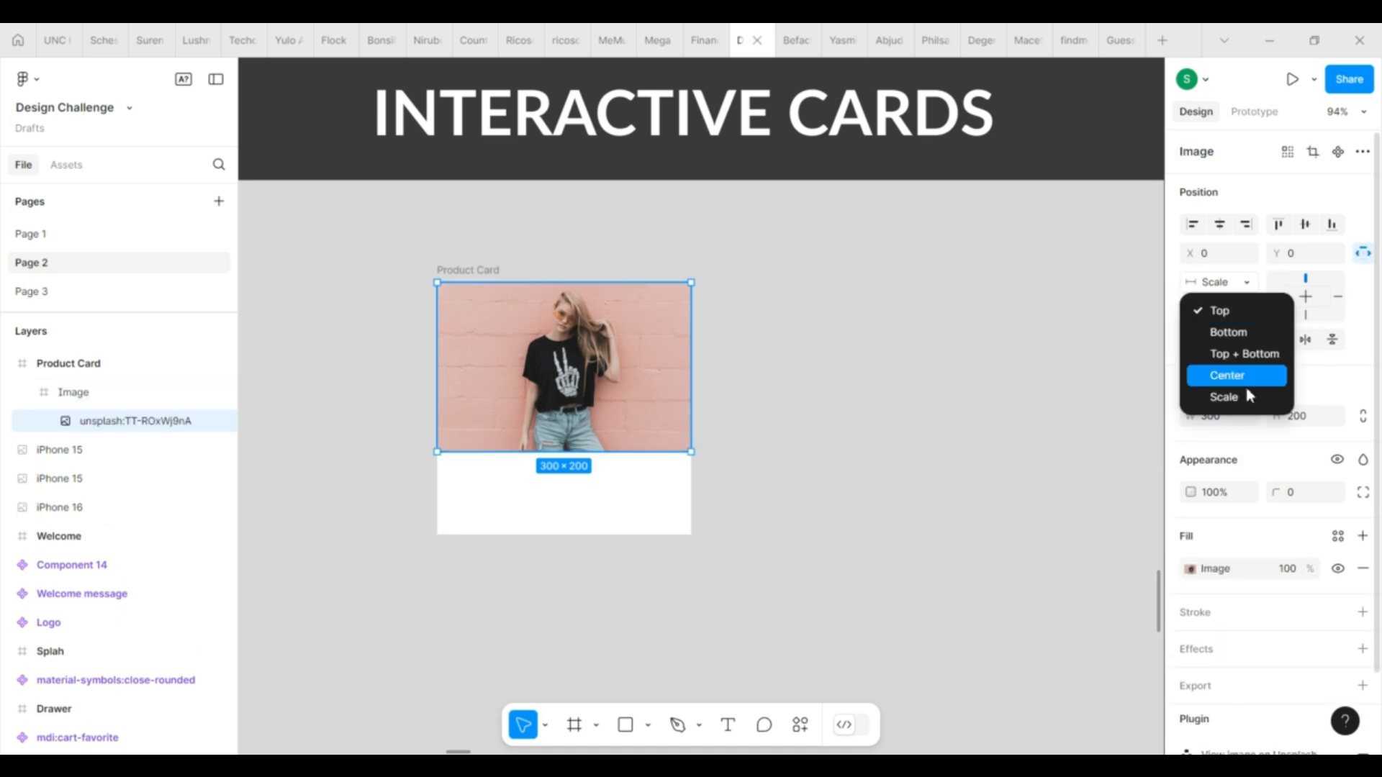
{"action": "left_click", "coordinate": [1223, 395]}
Step: Shrink the Image frame to about 284 × 169 and place it at about X 8, Y 7 inside the card
{"action": "left_click", "coordinate": [863, 392]}
{"action": "left_click", "coordinate": [644, 384]}
{"action": "left_click_drag", "start_coordinate": [693, 452], "coordinate": [678, 442]}
{"action": "key", "text": "ctrl+z"}
{"action": "left_click_drag", "start_coordinate": [436, 452], "coordinate": [451, 426]}
{"action": "left_click_drag", "start_coordinate": [604, 403], "coordinate": [598, 409]}
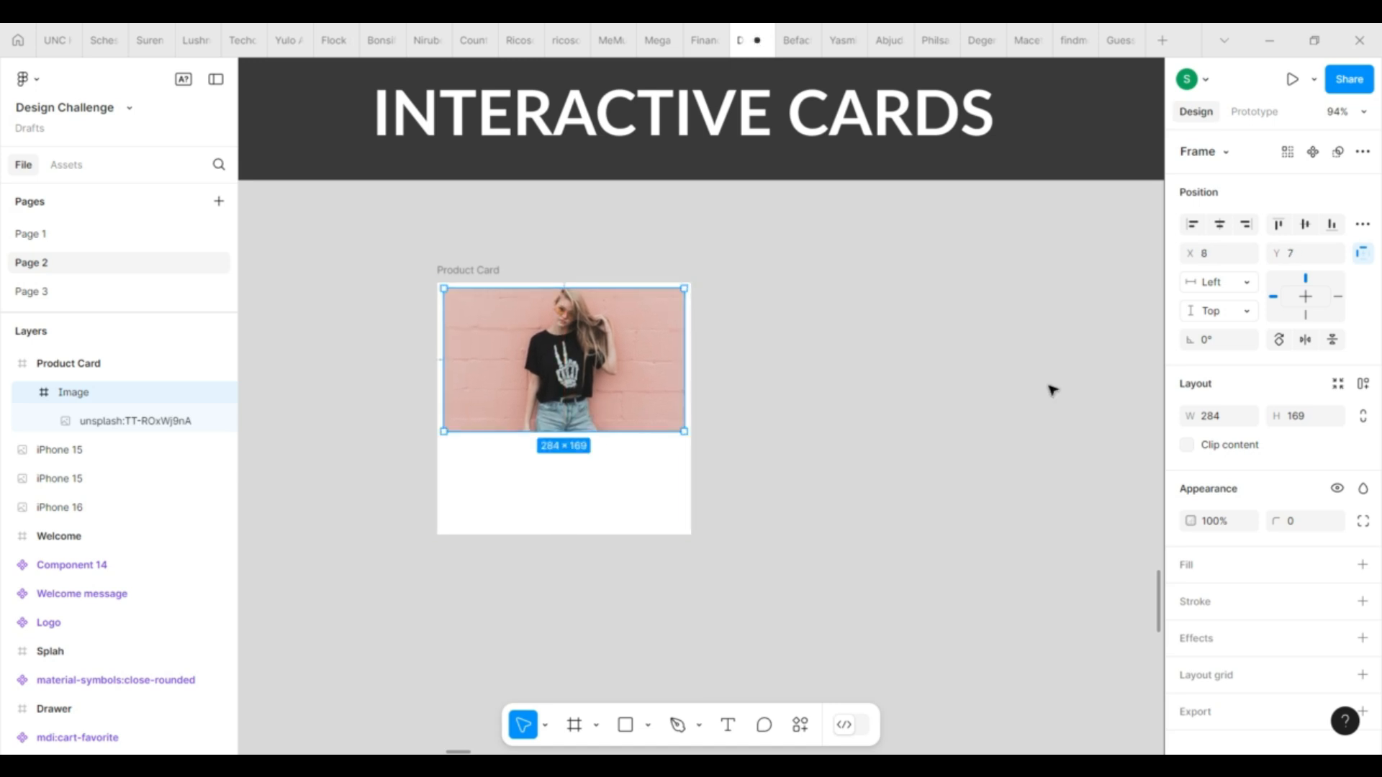
Step: Set the Image frame's height to 140
{"action": "left_click", "coordinate": [1319, 420]}
{"action": "type", "text": "4"}
{"action": "key", "text": "Return"}
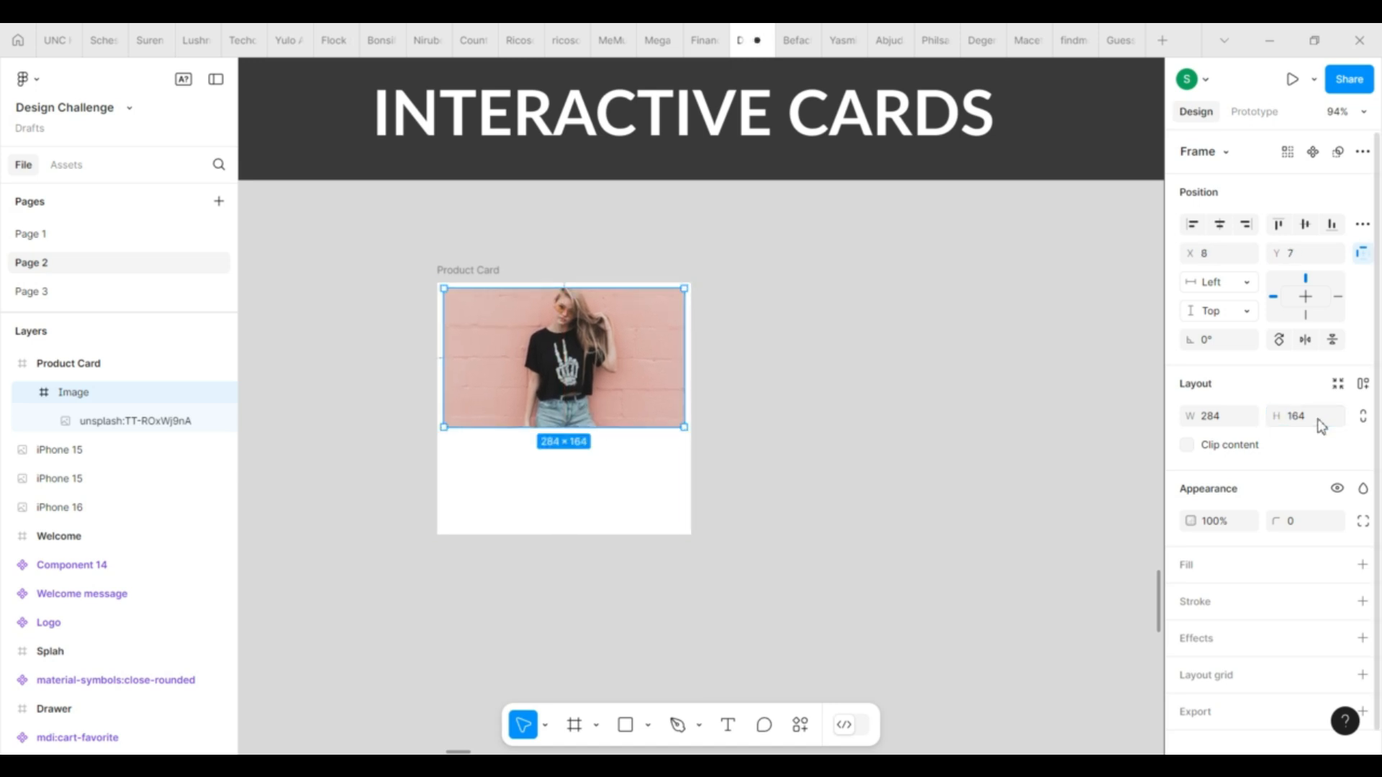
{"action": "left_click", "coordinate": [1322, 424]}
{"action": "type", "text": "140"}
{"action": "key", "text": "Return"}
Step: Set the Product Card frame's width to 280
{"action": "left_click", "coordinate": [466, 269]}
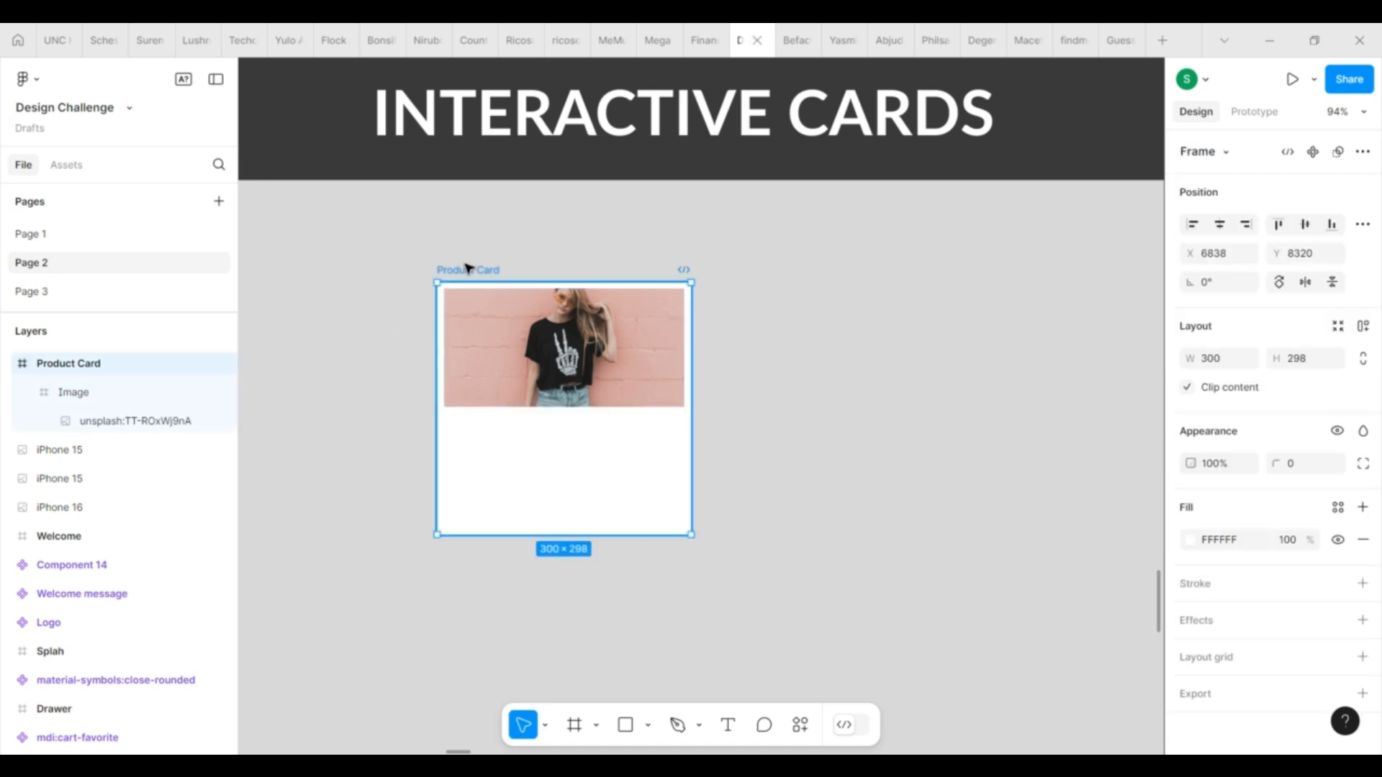
{"action": "left_click", "coordinate": [1230, 359]}
{"action": "type", "text": "280"}
{"action": "key", "text": "Return"}
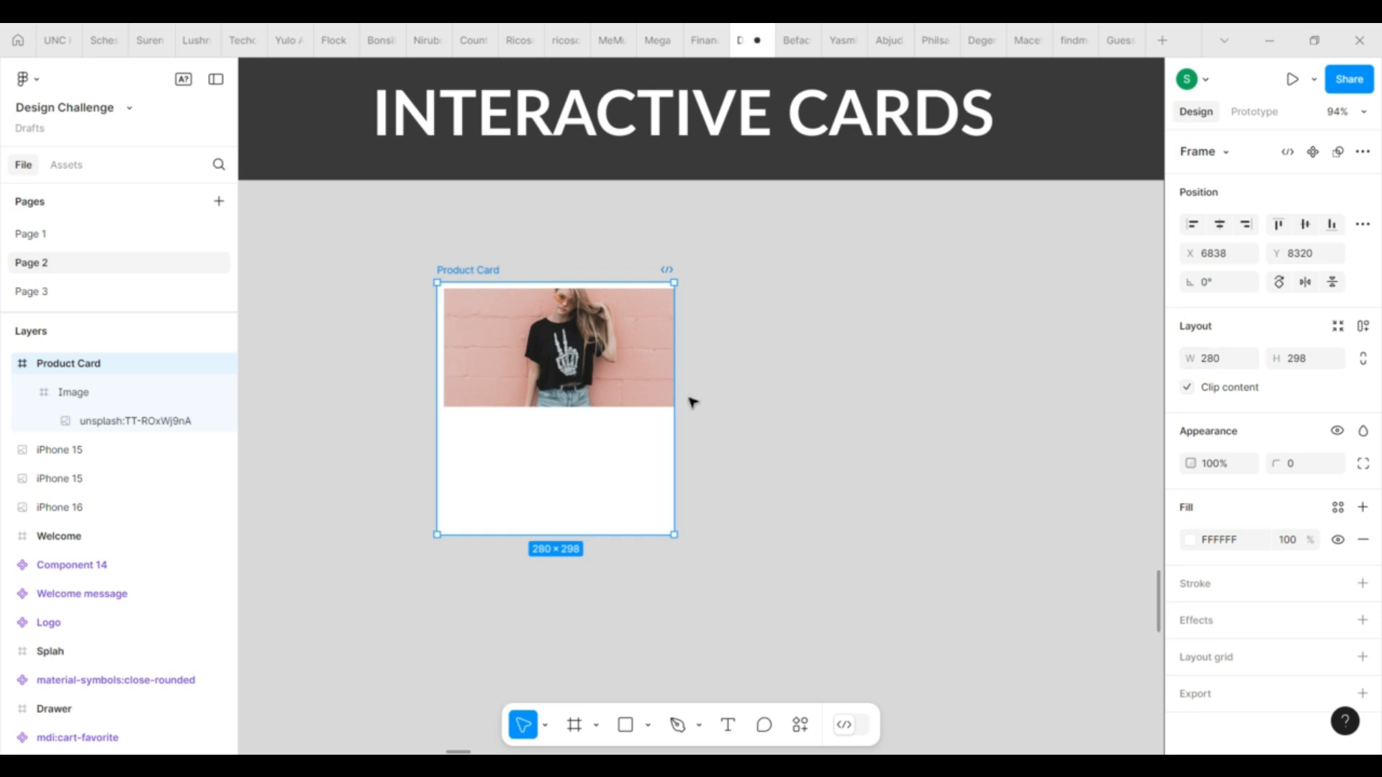
Step: Narrow the Image frame to a width of 264 and clip the photo to a corner radius of 10
{"action": "left_click", "coordinate": [661, 371]}
{"action": "left_click_drag", "start_coordinate": [684, 355], "coordinate": [668, 354]}
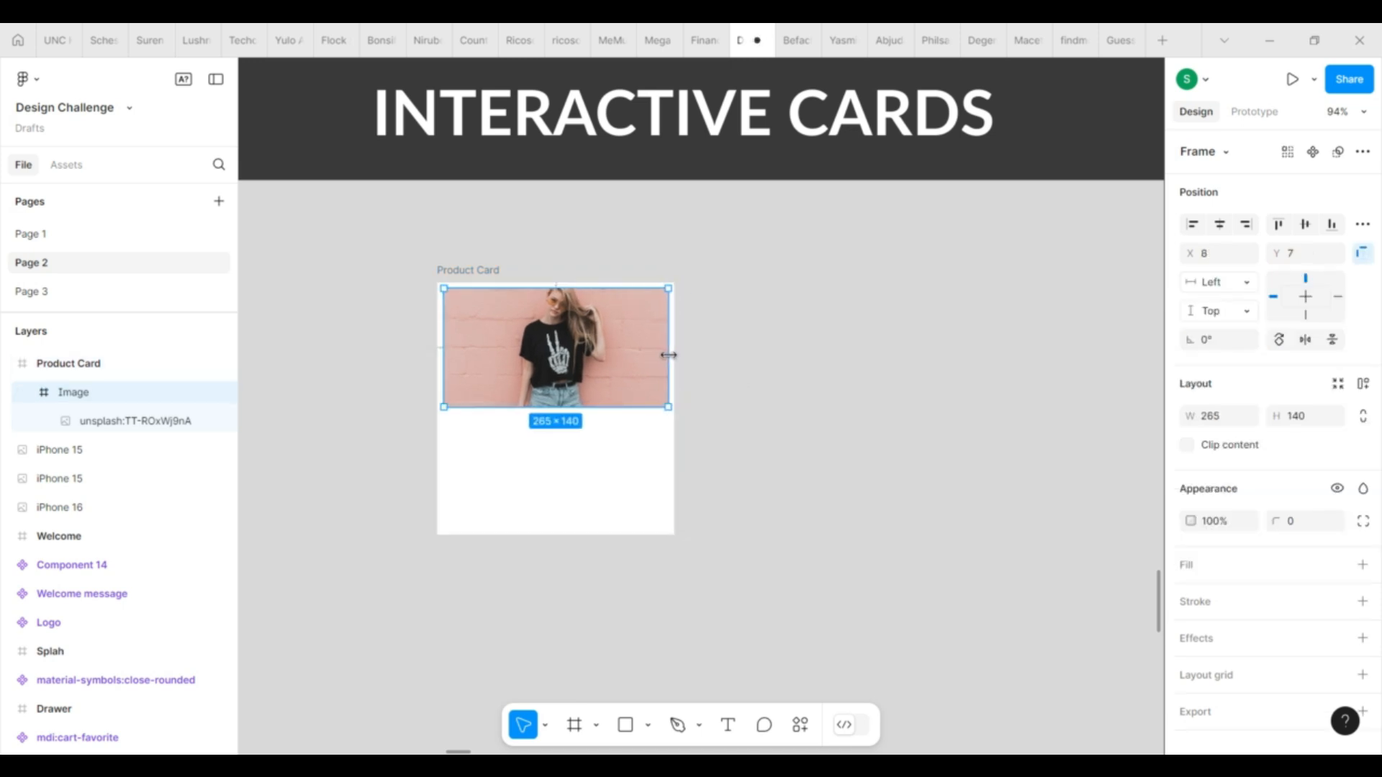
{"action": "left_click", "coordinate": [1226, 411]}
{"action": "type", "text": "4"}
{"action": "key", "text": "Return"}
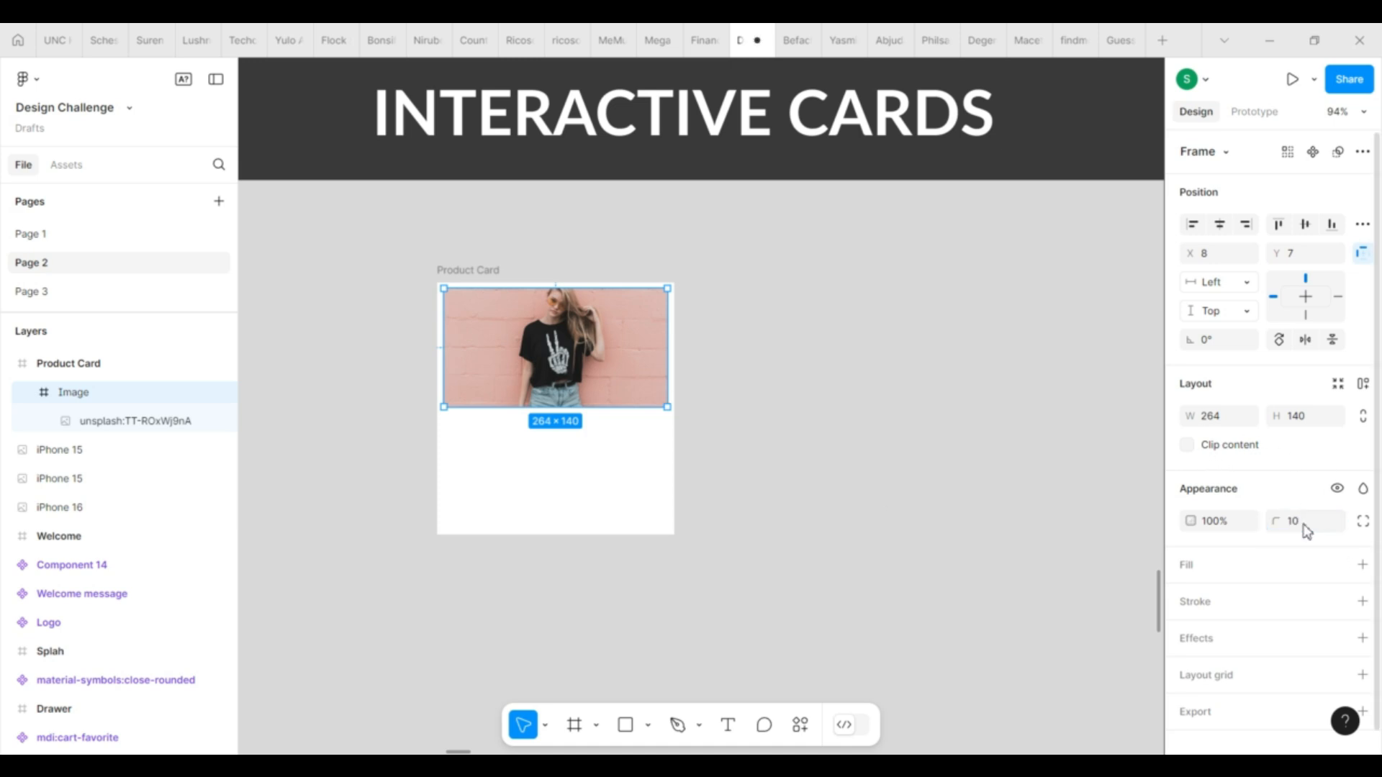
{"action": "left_click", "coordinate": [689, 599]}
{"action": "left_click", "coordinate": [619, 384]}
{"action": "left_click", "coordinate": [428, 508]}
Step: Round the Product Card's corners with a radius of 20
{"action": "left_click", "coordinate": [468, 269]}
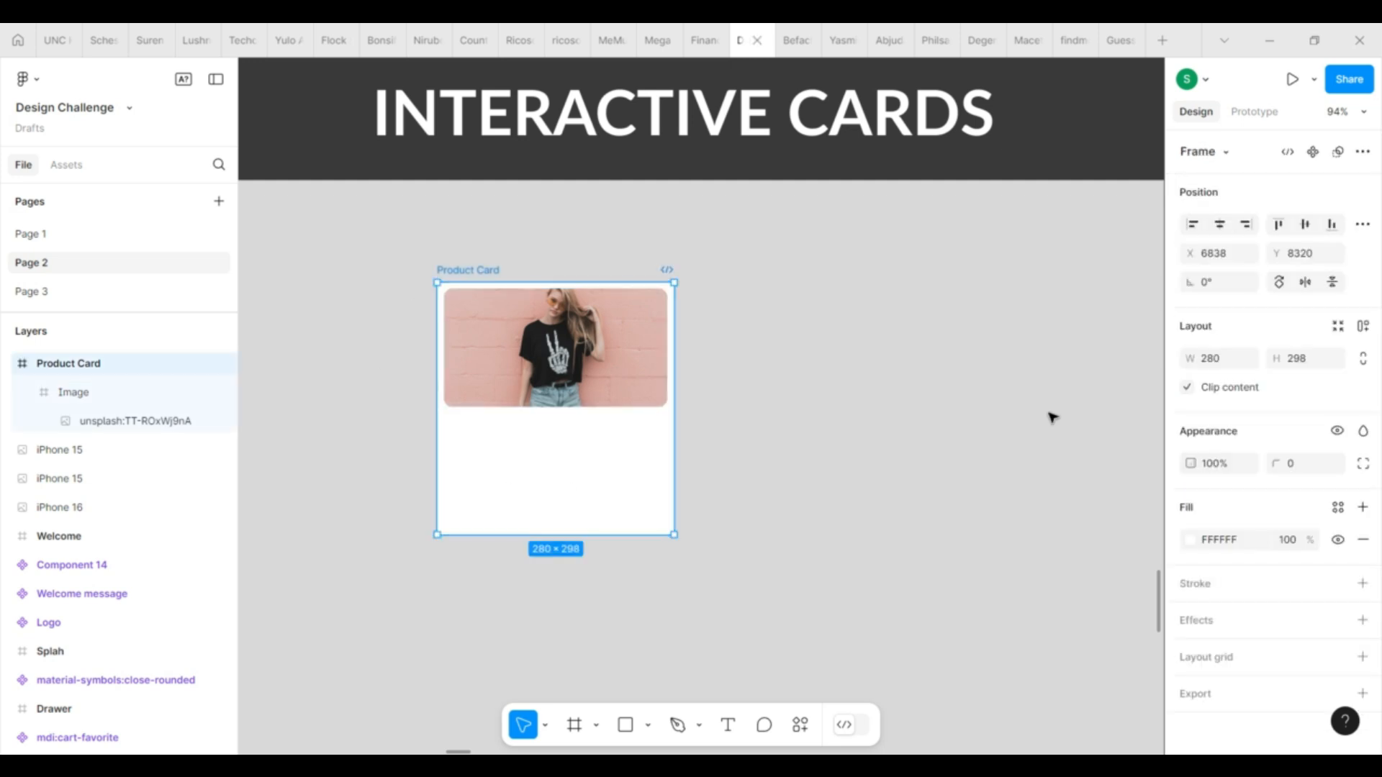
{"action": "left_click", "coordinate": [1310, 471]}
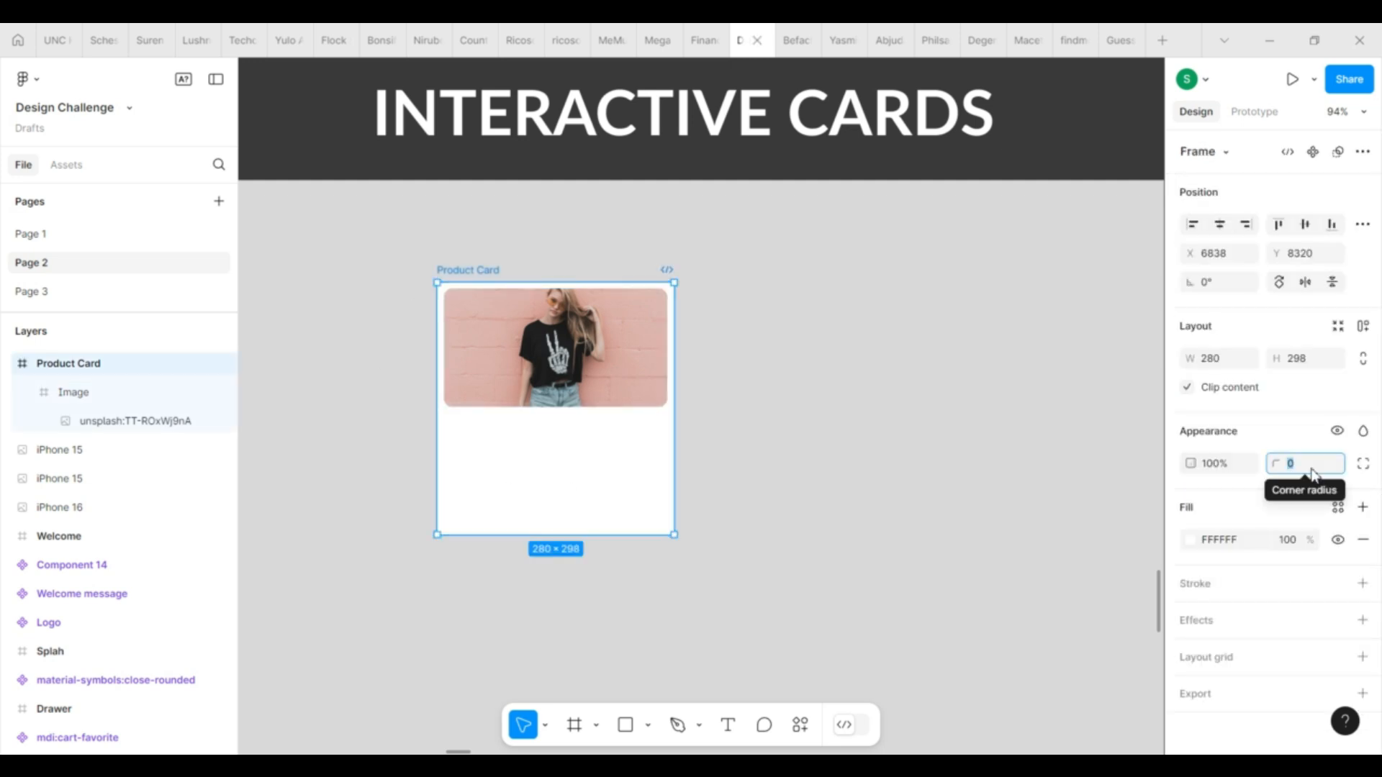
{"action": "left_click", "coordinate": [529, 478]}
{"action": "left_click", "coordinate": [479, 269]}
{"action": "left_click", "coordinate": [1298, 464]}
{"action": "type", "text": "16"}
{"action": "key", "text": "Return"}
{"action": "left_click", "coordinate": [734, 526]}
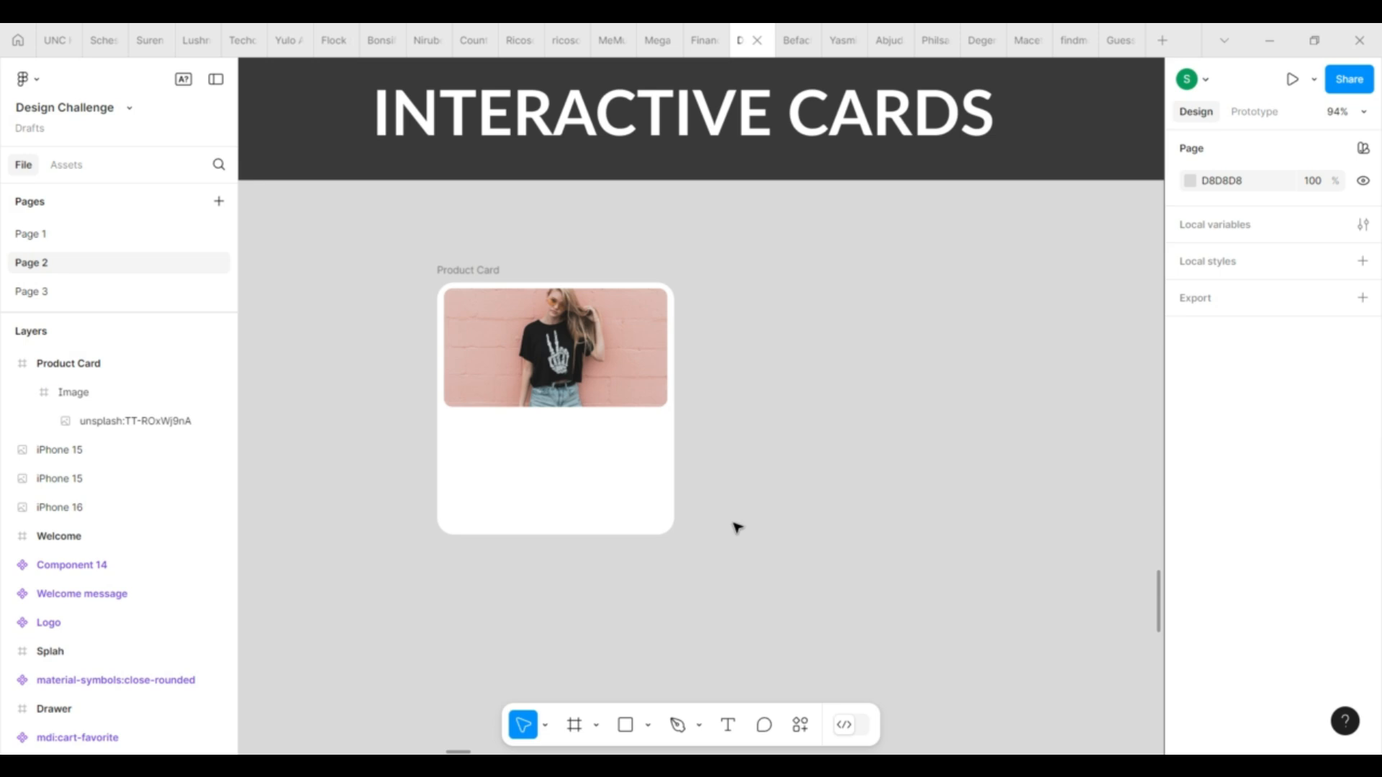
Step: Add the text "Black Ladies T-Shirt" below the photo in the Product Card
{"action": "left_click", "coordinate": [480, 271]}
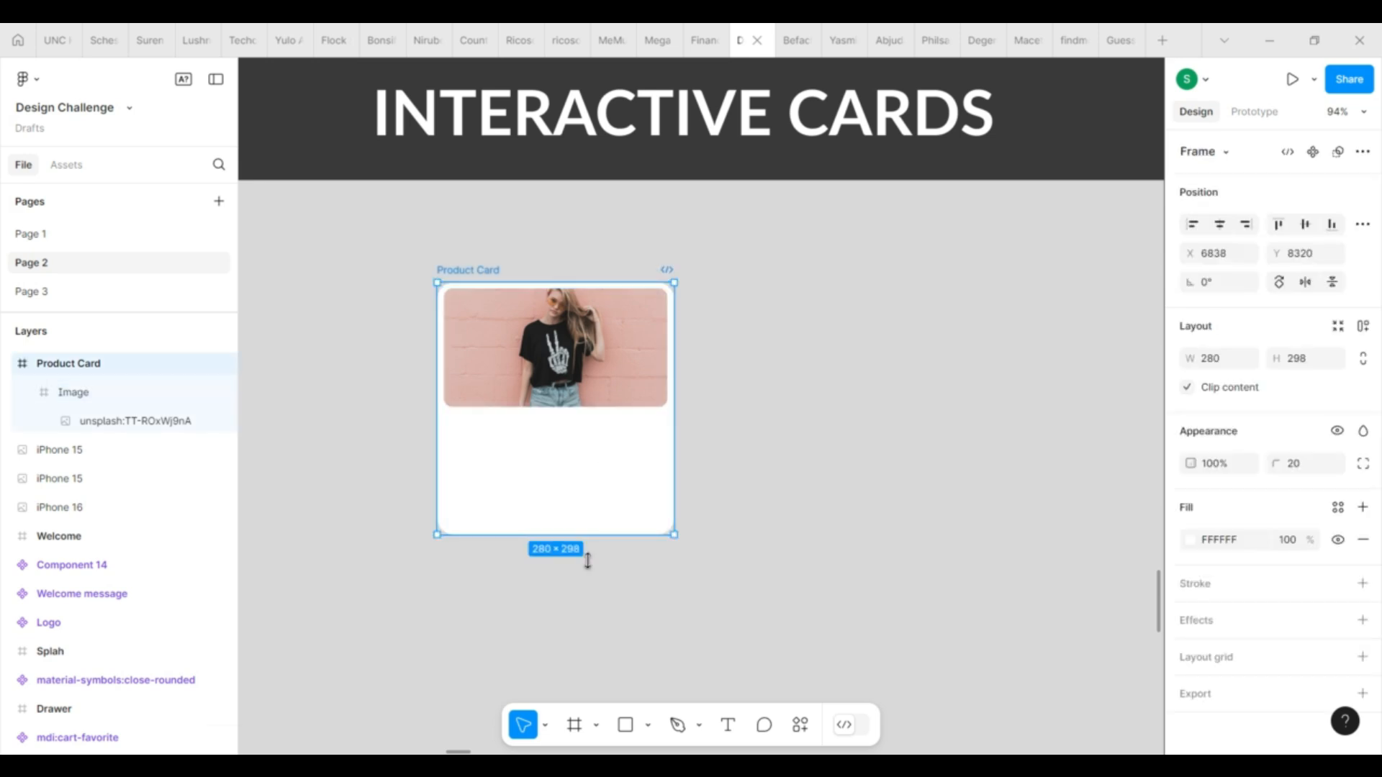
{"action": "left_click", "coordinate": [727, 725]}
{"action": "left_click", "coordinate": [472, 424]}
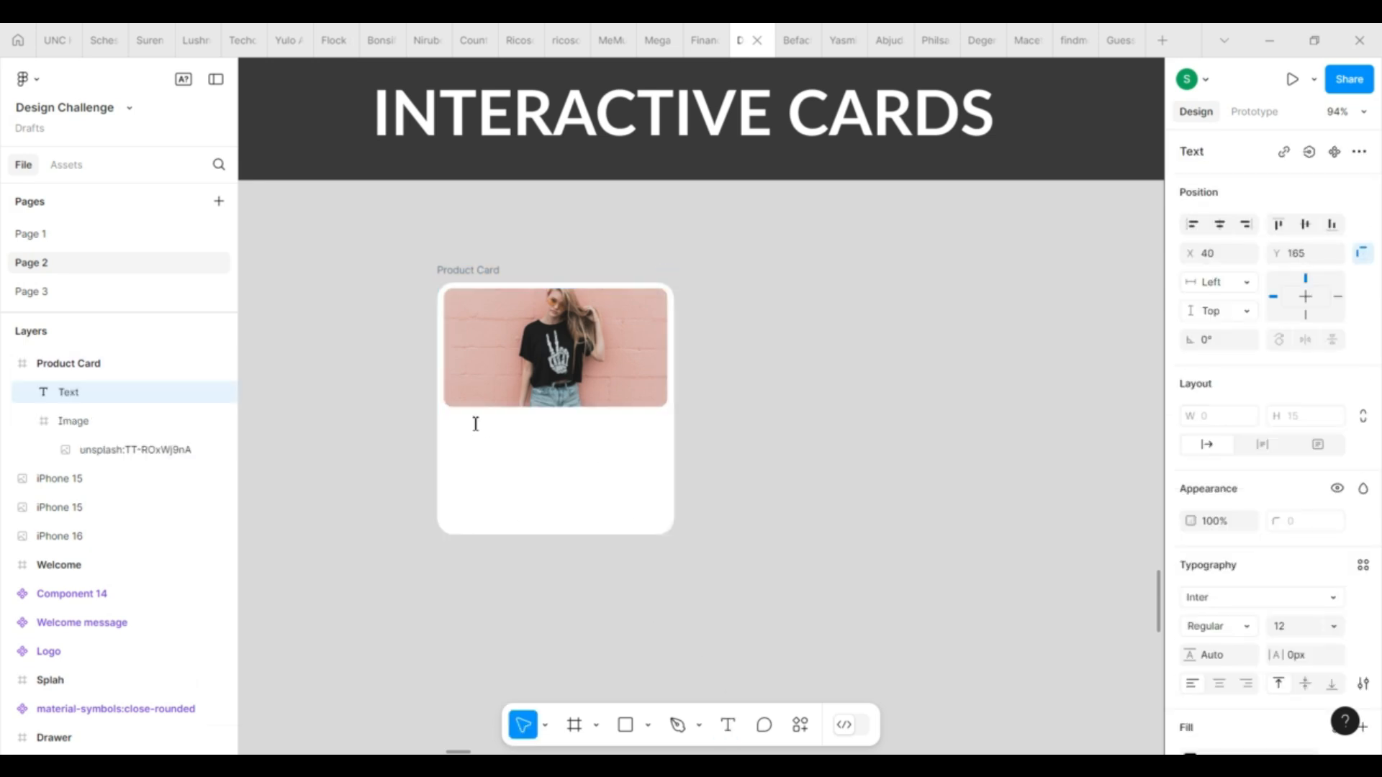
{"action": "type", "text": "Black Ladies T-Shirt"}
{"action": "key", "text": "Escape"}
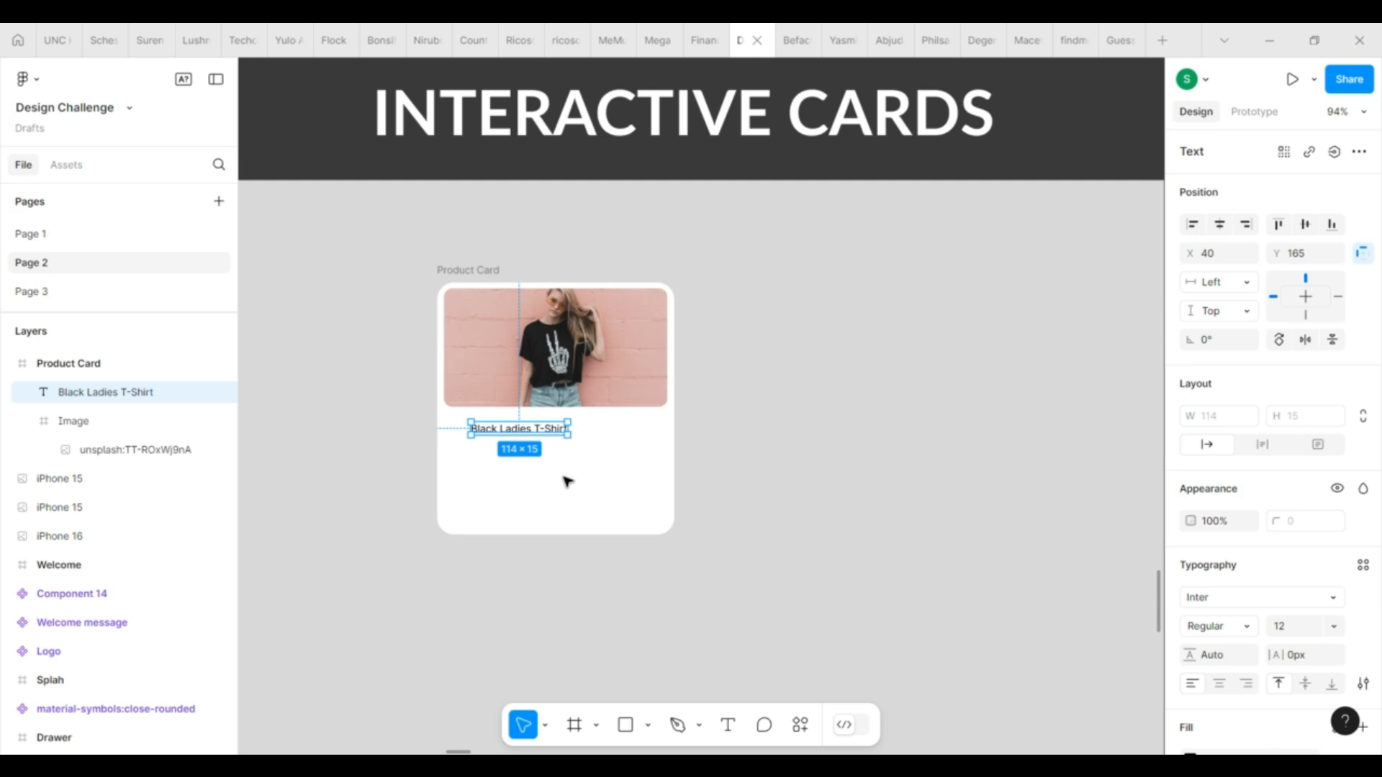
Step: Set the product title to Semi Bold, size 16, and align it with the photo's left edge
{"action": "left_click", "coordinate": [1236, 628]}
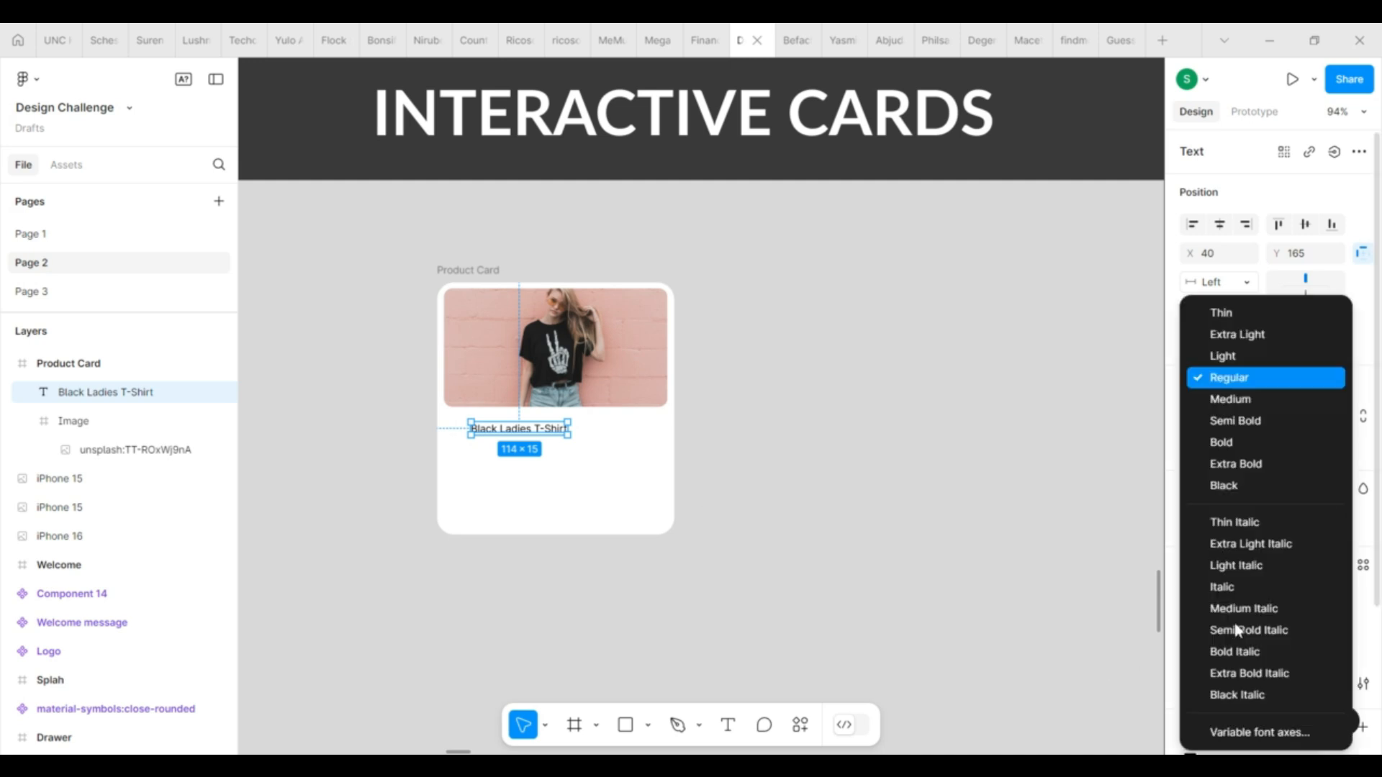
{"action": "left_click", "coordinate": [1247, 426]}
{"action": "left_click", "coordinate": [1288, 625]}
{"action": "type", "text": "16"}
{"action": "key", "text": "Return"}
Step: Duplicate the product title directly below itself and replace the copy's text with a "By" line naming the seller
{"action": "left_click_drag", "start_coordinate": [554, 432], "coordinate": [534, 447]}
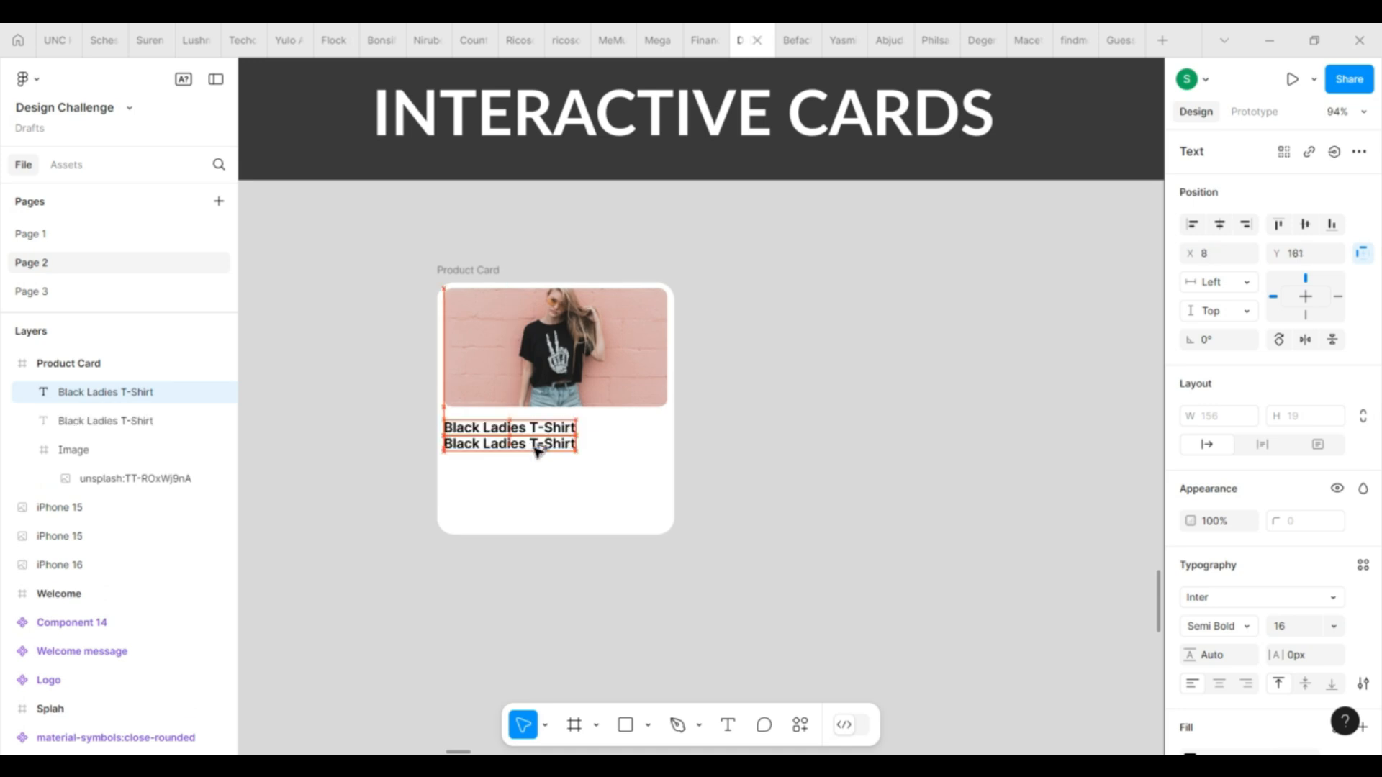
{"action": "double_click", "coordinate": [564, 448]}
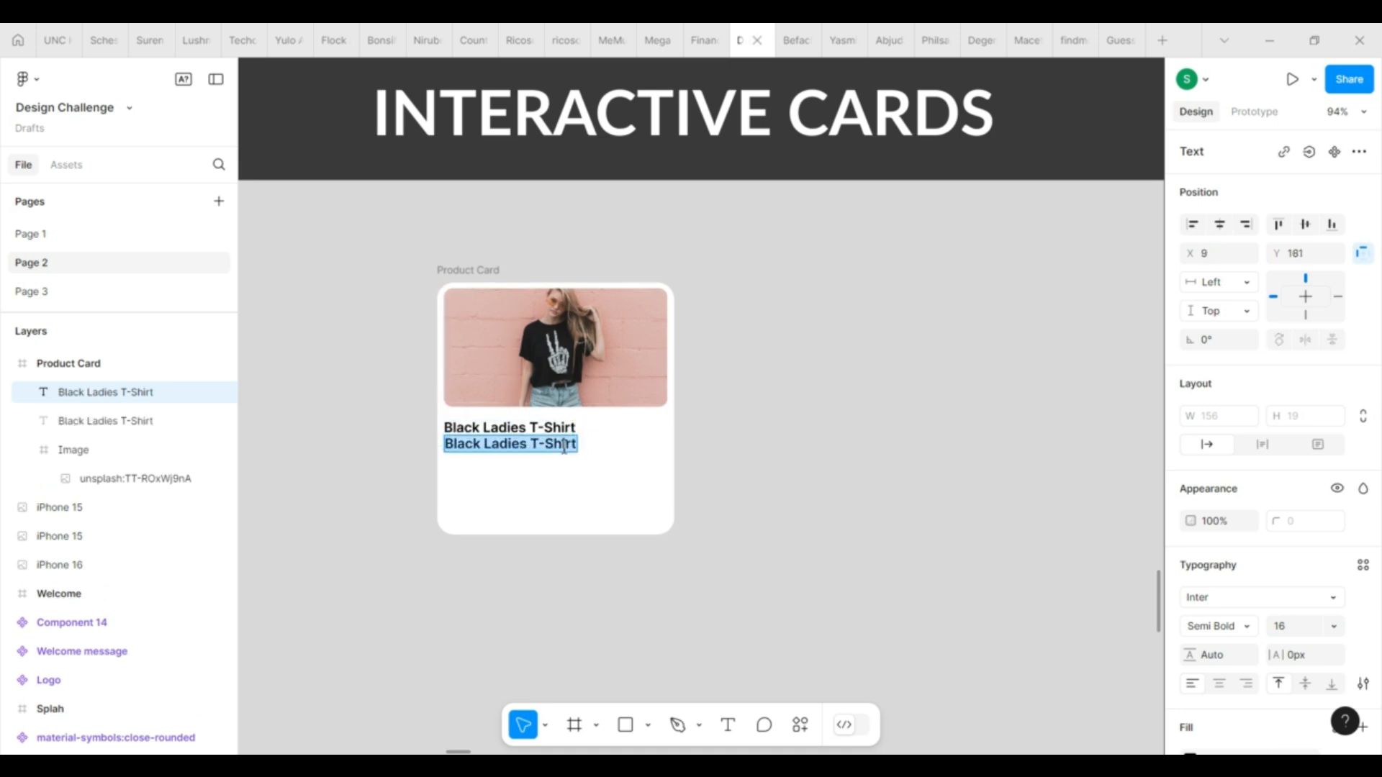
{"action": "type", "text": "By Grac"}
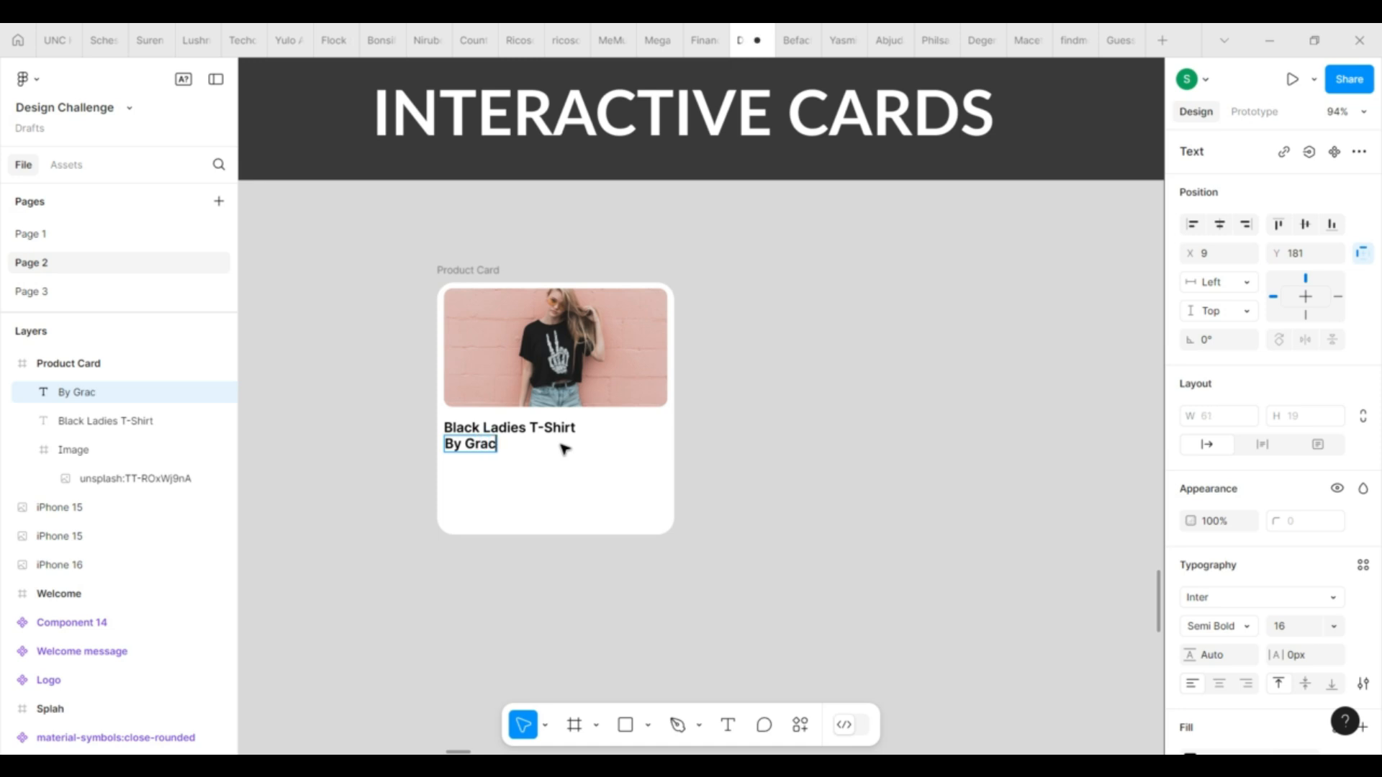
{"action": "type", "text": "e PK"}
{"action": "key", "text": "Escape"}
Step: Style the seller line in Regular weight, size 12, with the gray fill 666666
{"action": "left_click", "coordinate": [1295, 627]}
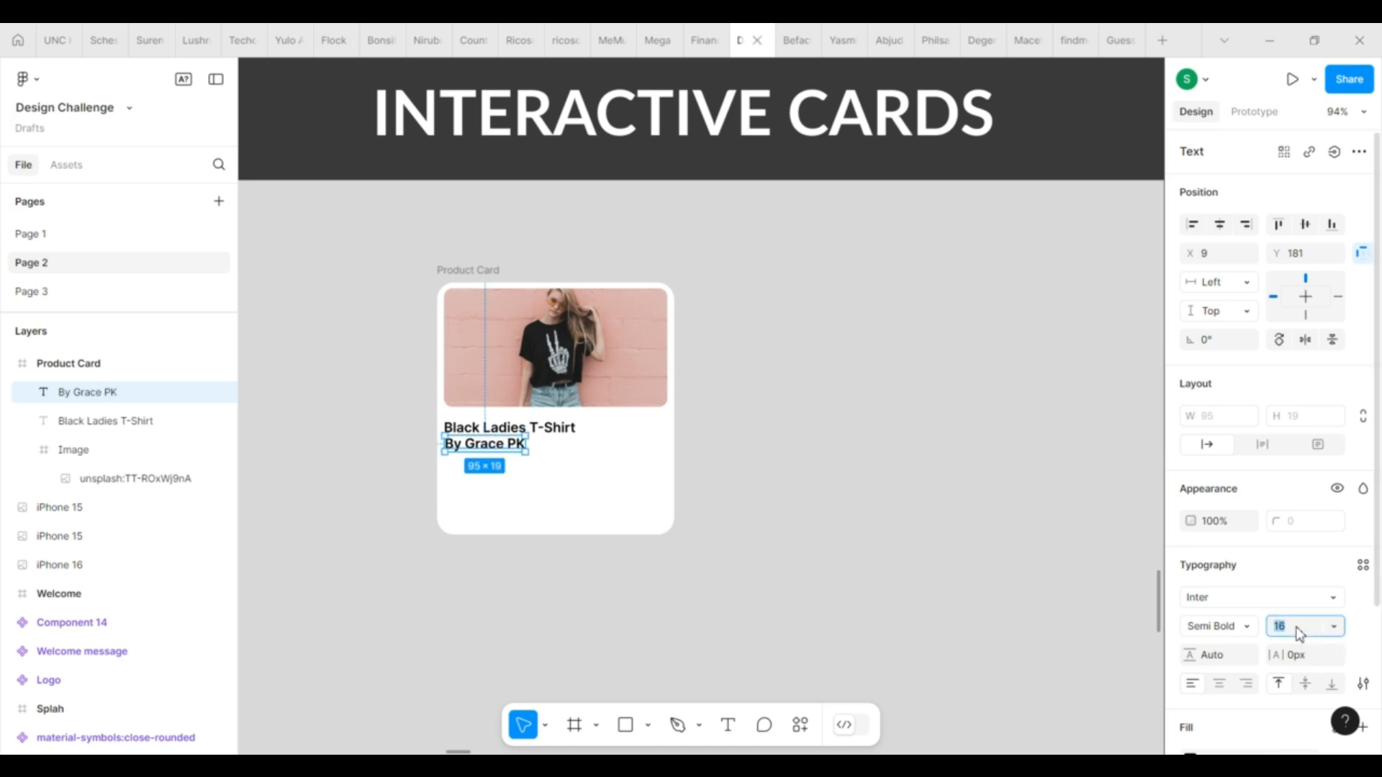
{"action": "type", "text": "14"}
{"action": "key", "text": "Return"}
{"action": "left_click", "coordinate": [1236, 624]}
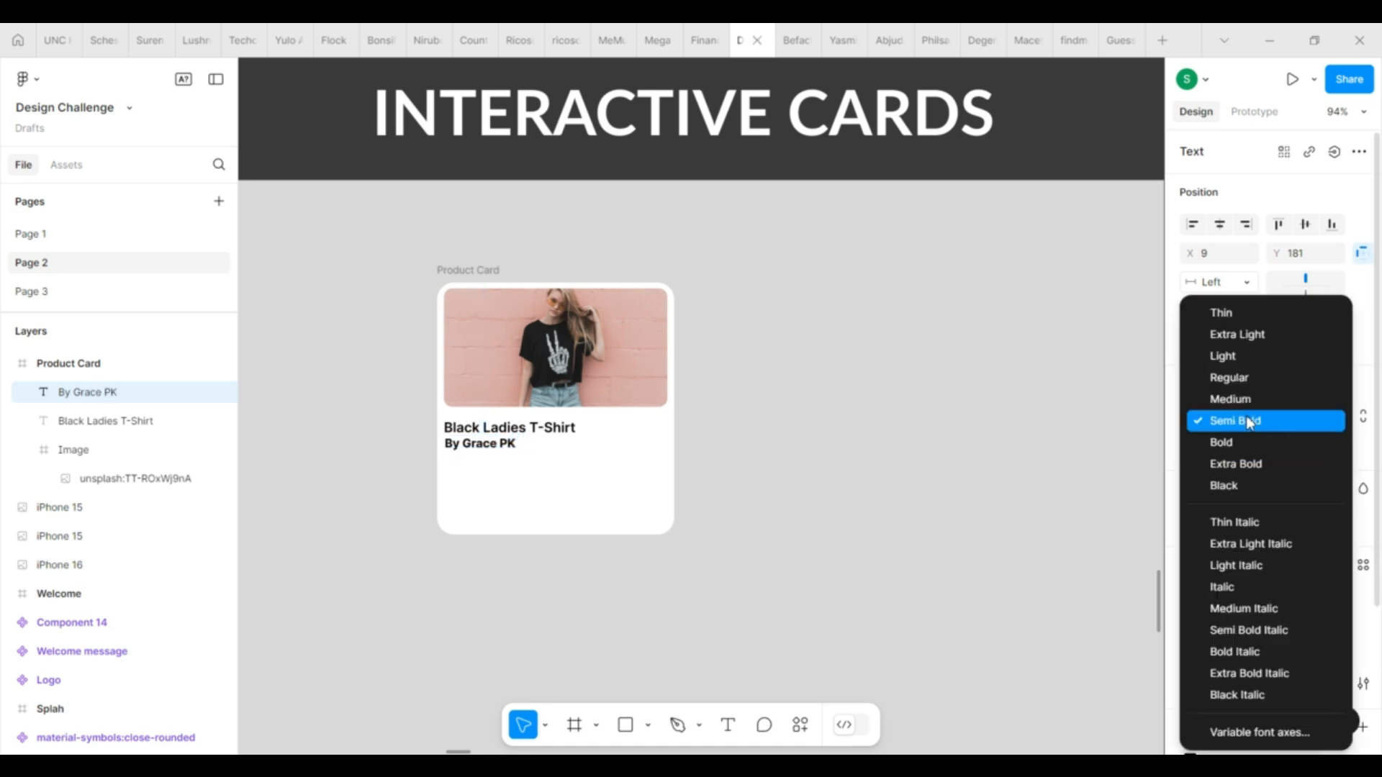
{"action": "left_click", "coordinate": [1237, 376]}
{"action": "scroll", "coordinate": [1194, 606], "scroll_direction": "down", "scroll_amount": 3}
{"action": "left_click", "coordinate": [1189, 599]}
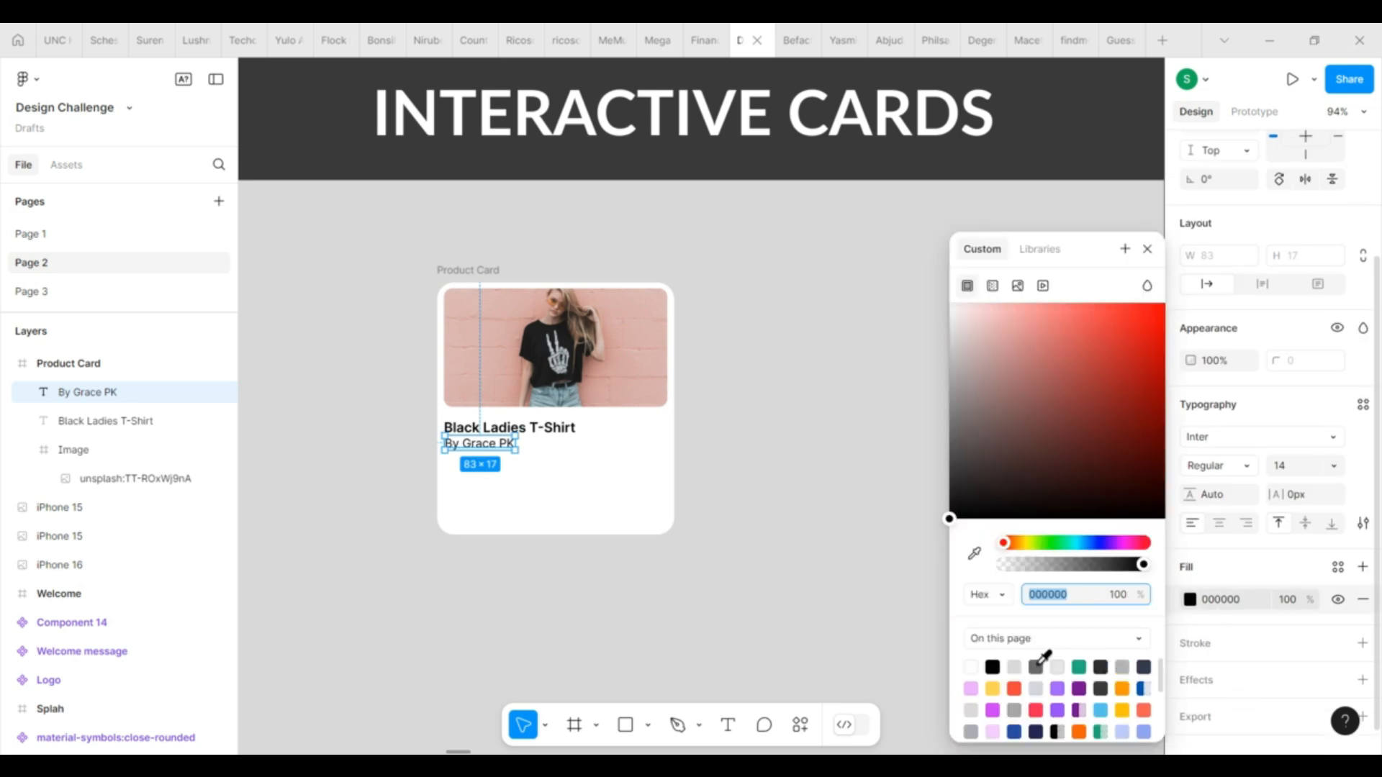
{"action": "left_click", "coordinate": [1036, 666]}
{"action": "left_click", "coordinate": [1293, 466]}
{"action": "type", "text": "12"}
{"action": "key", "text": "Return"}
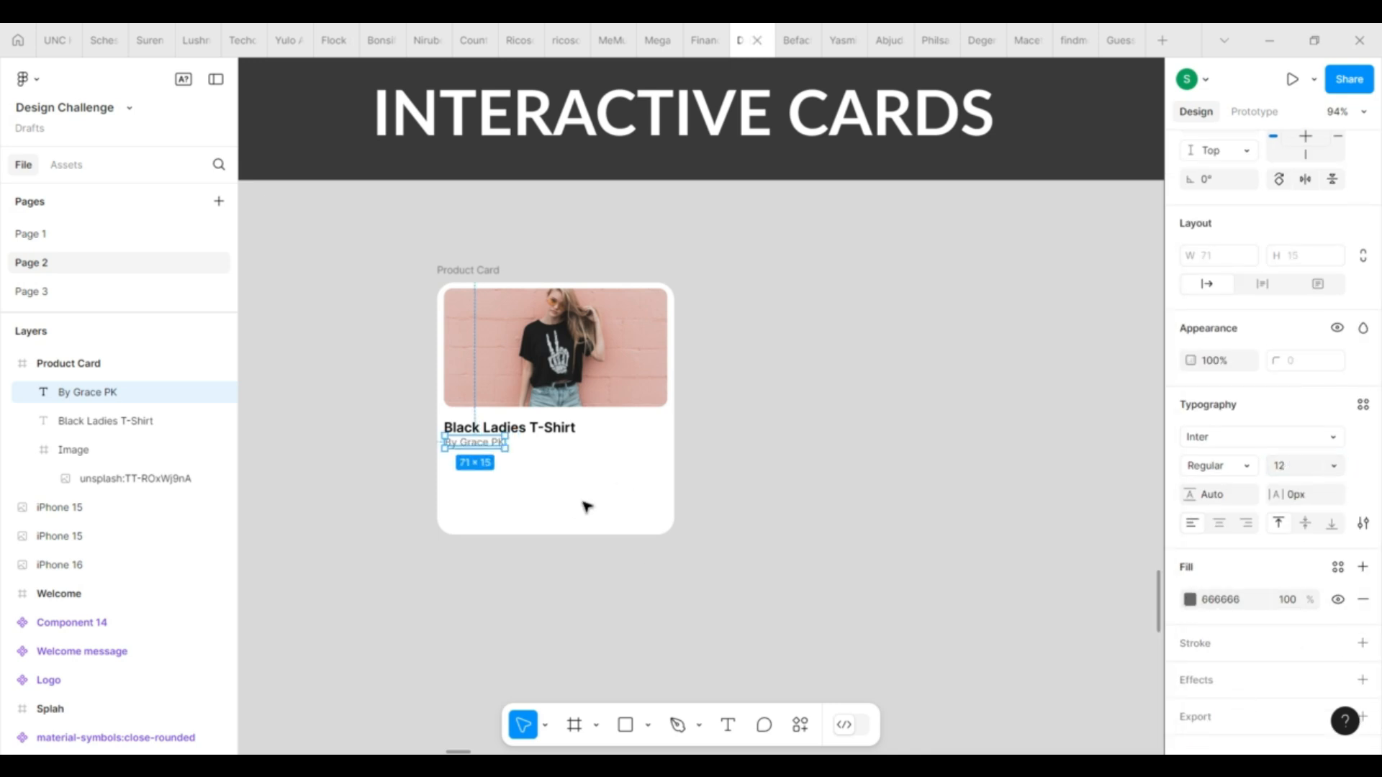
Step: Place a copy of the product title below the seller line and change its text to $40
{"action": "left_click", "coordinate": [586, 503]}
{"action": "left_click", "coordinate": [494, 453]}
{"action": "left_click_drag", "start_coordinate": [493, 445], "coordinate": [506, 468]}
{"action": "left_click", "coordinate": [531, 432], "text": "shift"}
{"action": "left_click", "coordinate": [528, 478]}
{"action": "left_click", "coordinate": [503, 432]}
{"action": "double_click", "coordinate": [507, 469]}
{"action": "type", "text": "$"}
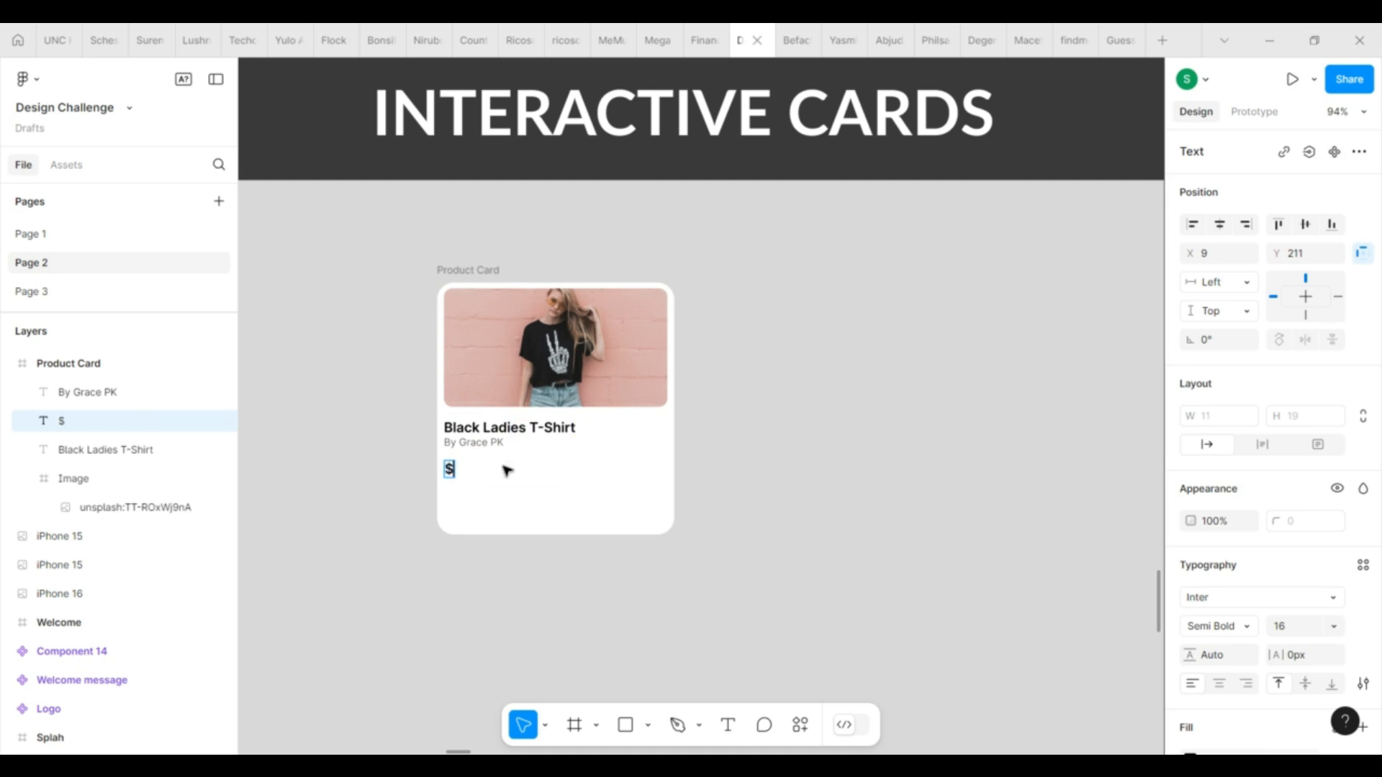
{"action": "type", "text": "40"}
{"action": "left_click", "coordinate": [595, 487]}
Step: Group the product title and seller line in a vertical auto layout with a gap of 4
{"action": "left_click", "coordinate": [478, 444]}
{"action": "left_click", "coordinate": [525, 431], "text": "shift"}
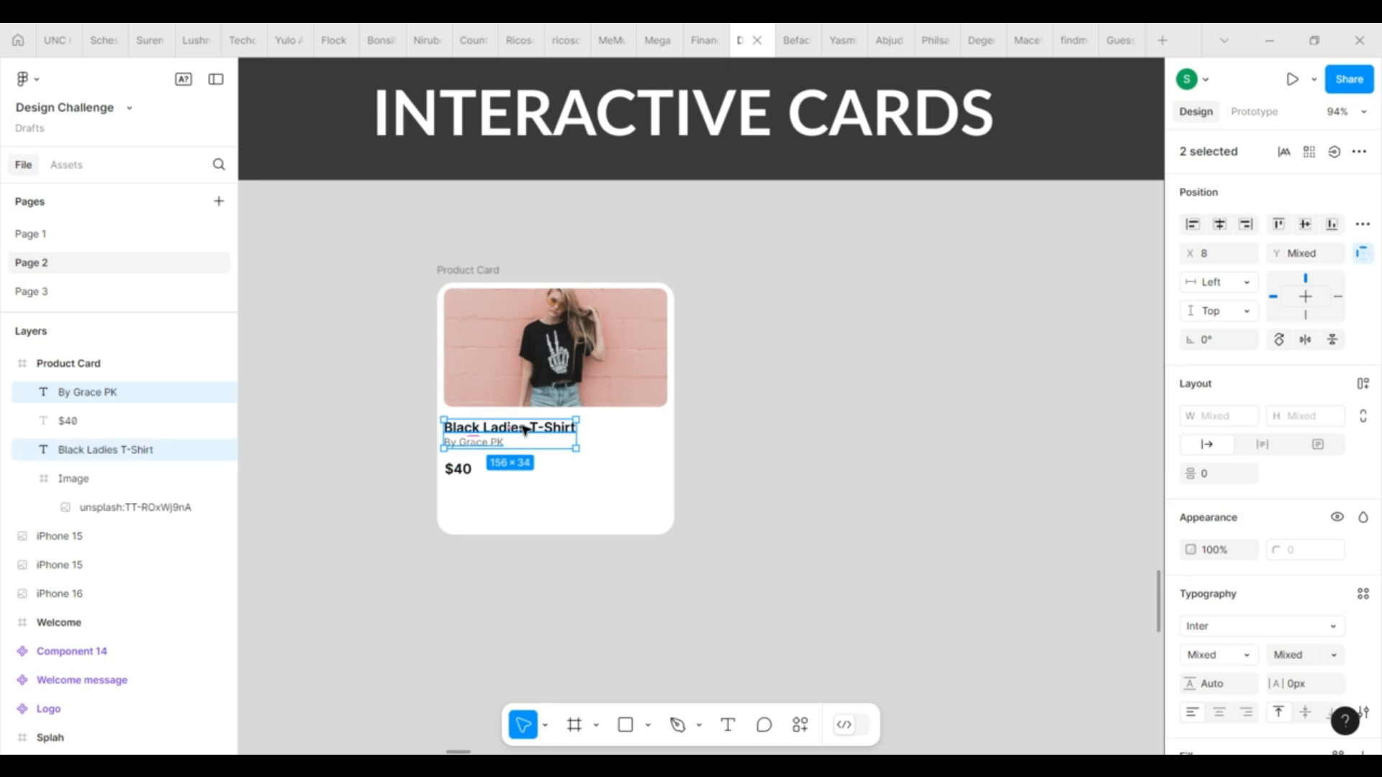
{"action": "key", "text": "shift+a"}
{"action": "left_click", "coordinate": [1224, 474]}
{"action": "type", "text": "4"}
{"action": "key", "text": "Return"}
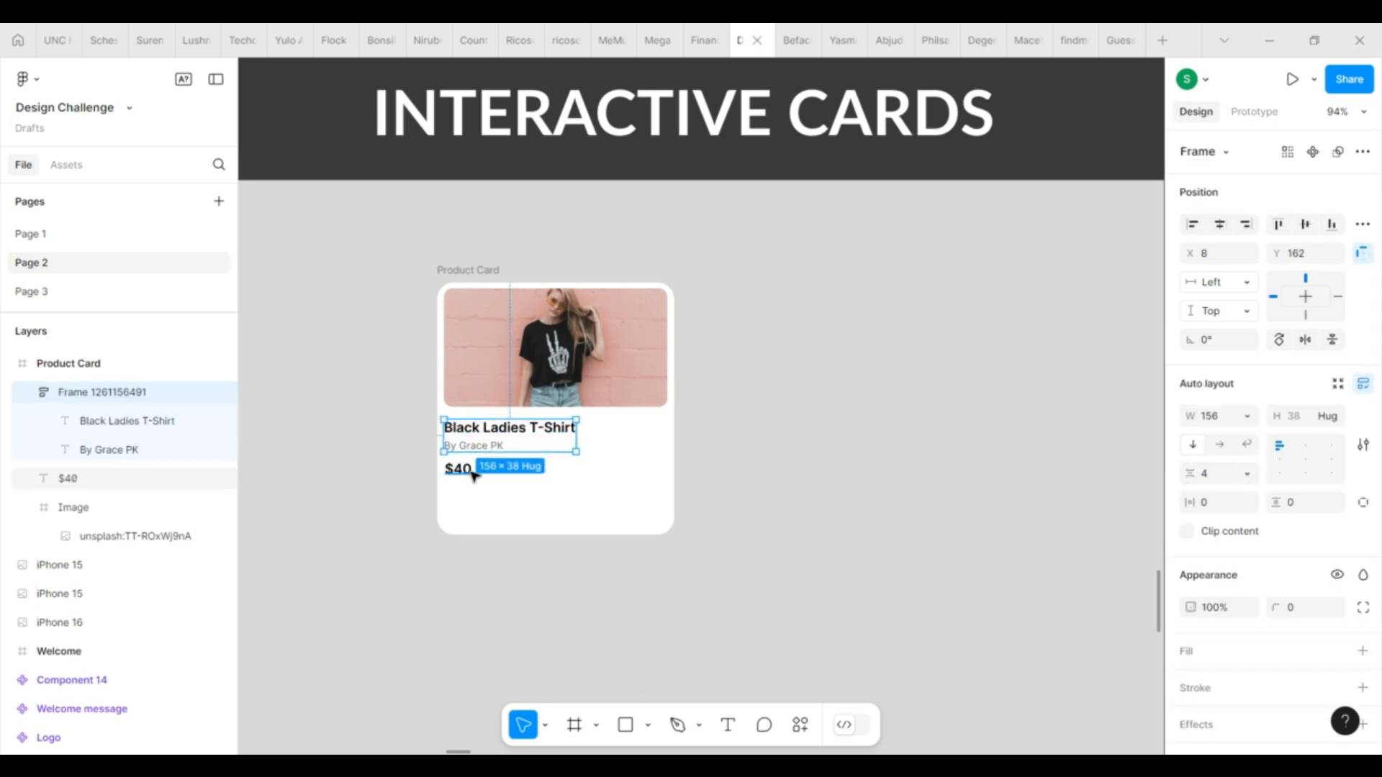
Step: Combine the title group and the $40 price in a vertical auto layout and shift it slightly inward from the photo's left edge
{"action": "left_click", "coordinate": [69, 478], "text": "shift"}
{"action": "key", "text": "shift+a"}
{"action": "right_click", "coordinate": [1217, 480]}
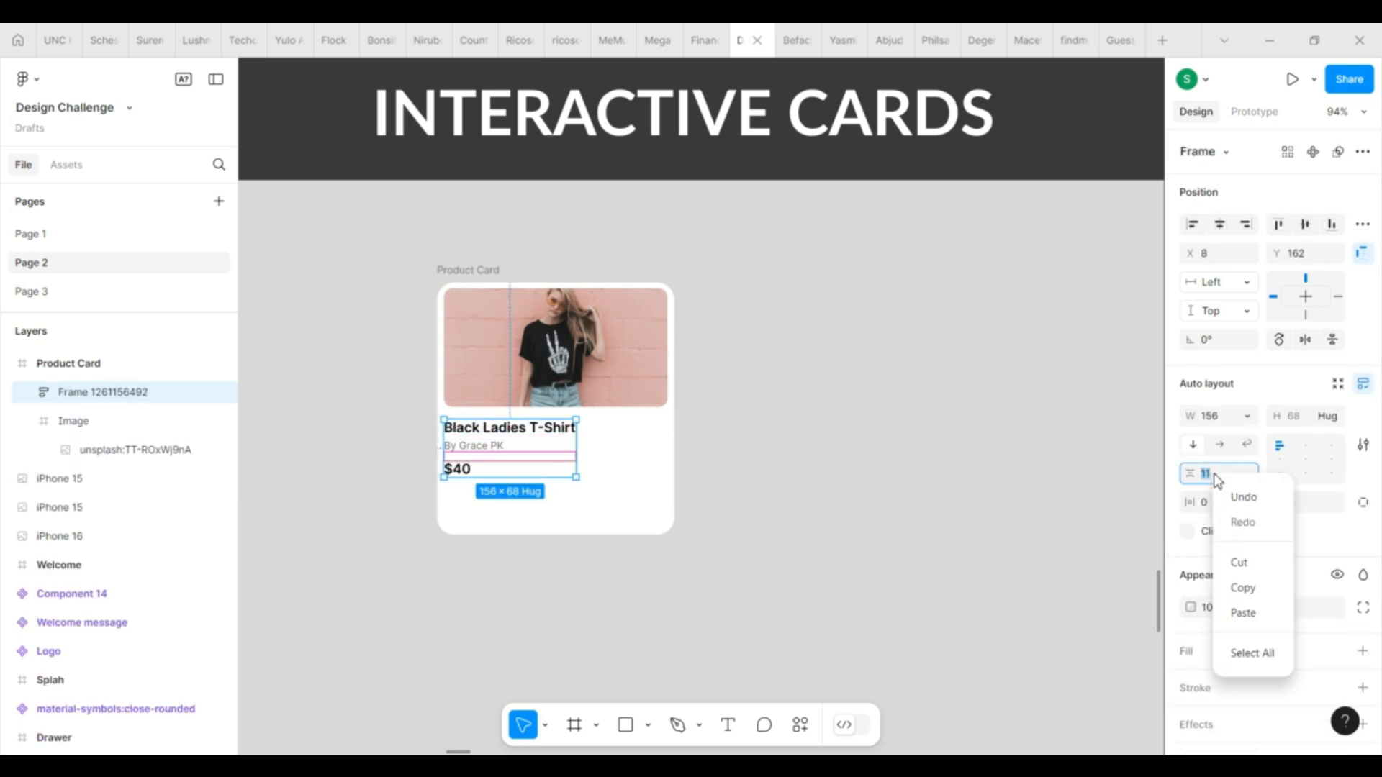
{"action": "key", "text": "Escape"}
{"action": "key", "text": "Return"}
{"action": "left_click_drag", "start_coordinate": [520, 442], "coordinate": [527, 441]}
{"action": "left_click", "coordinate": [662, 514]}
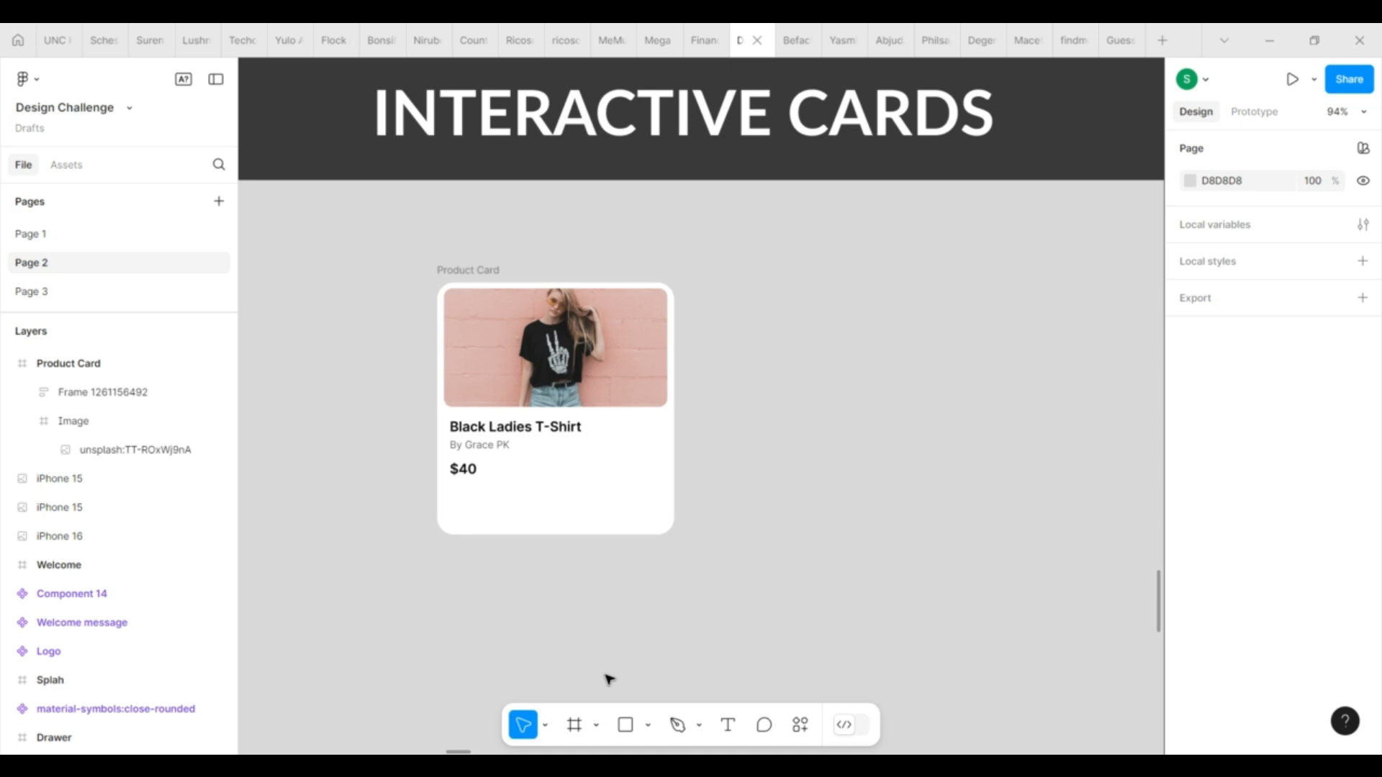
Step: Draw a small frame beside the product title, lock its proportions and size it to 32 × 32
{"action": "left_click", "coordinate": [575, 734]}
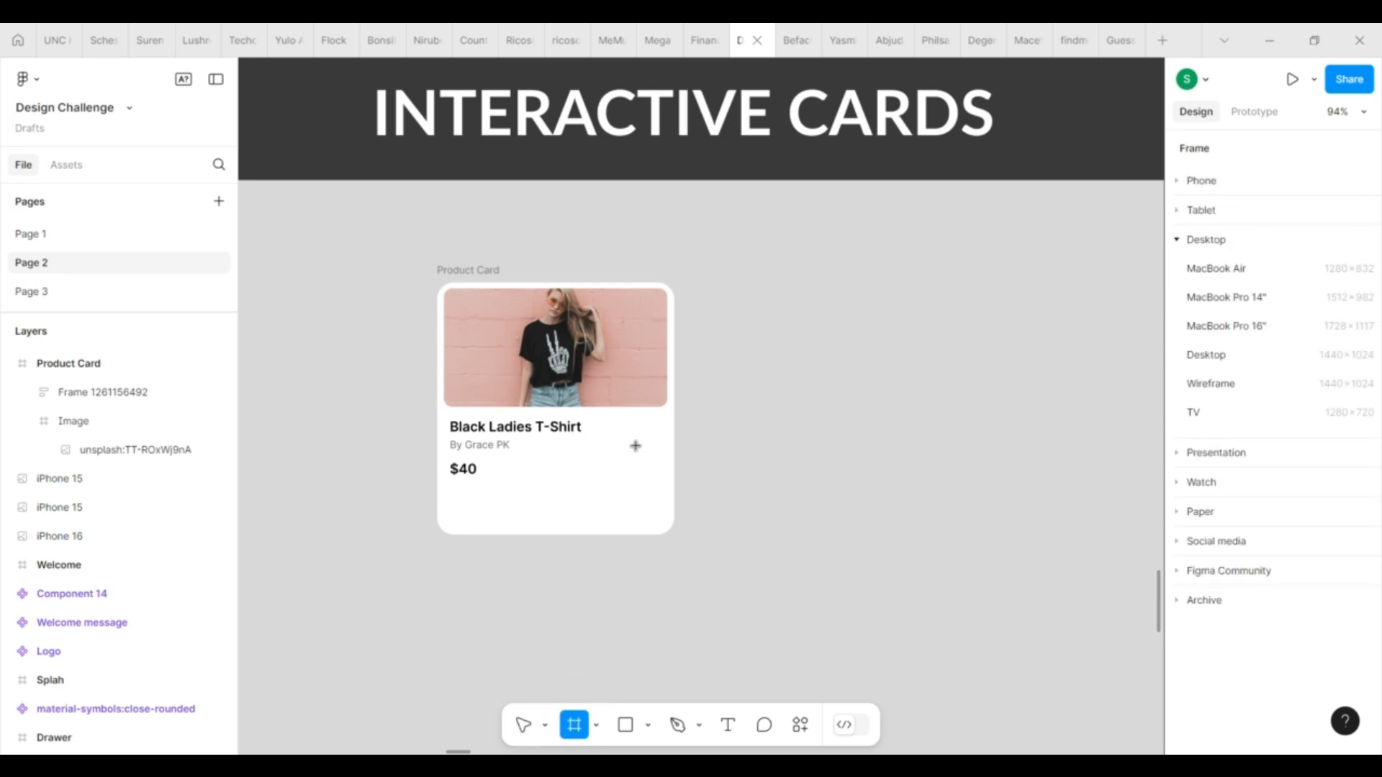
{"action": "left_click_drag", "start_coordinate": [624, 437], "coordinate": [643, 462]}
{"action": "left_click", "coordinate": [1317, 415]}
{"action": "type", "text": "20"}
{"action": "key", "text": "Return"}
{"action": "left_click", "coordinate": [1362, 415]}
{"action": "left_click", "coordinate": [1299, 416]}
{"action": "type", "text": "32"}
{"action": "key", "text": "Return"}
{"action": "left_click_drag", "start_coordinate": [639, 452], "coordinate": [648, 437]}
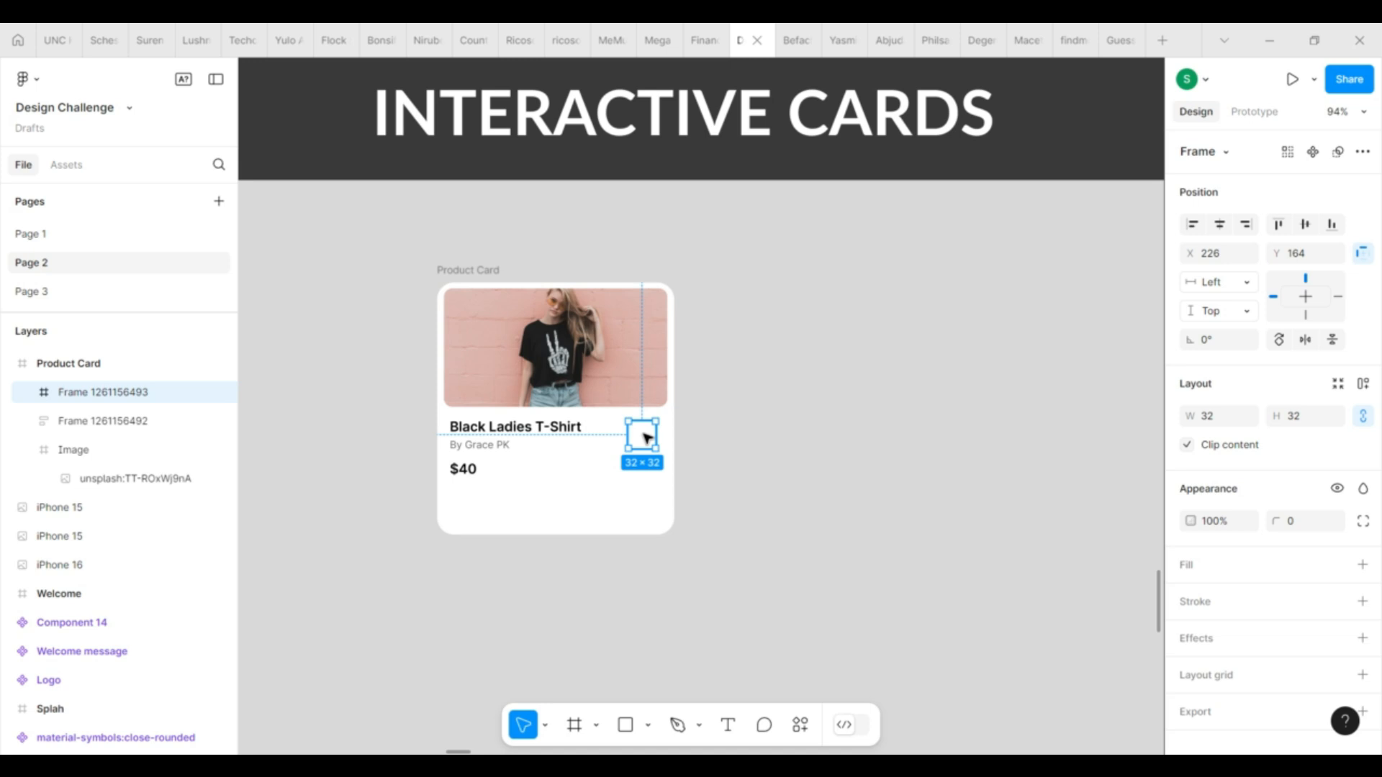
Step: Move the 32 × 32 frame out of the card to its right and add a "+" text inside it
{"action": "left_click_drag", "start_coordinate": [648, 437], "coordinate": [737, 397]}
{"action": "scroll", "coordinate": [641, 495], "scroll_direction": "right", "scroll_amount": 2}
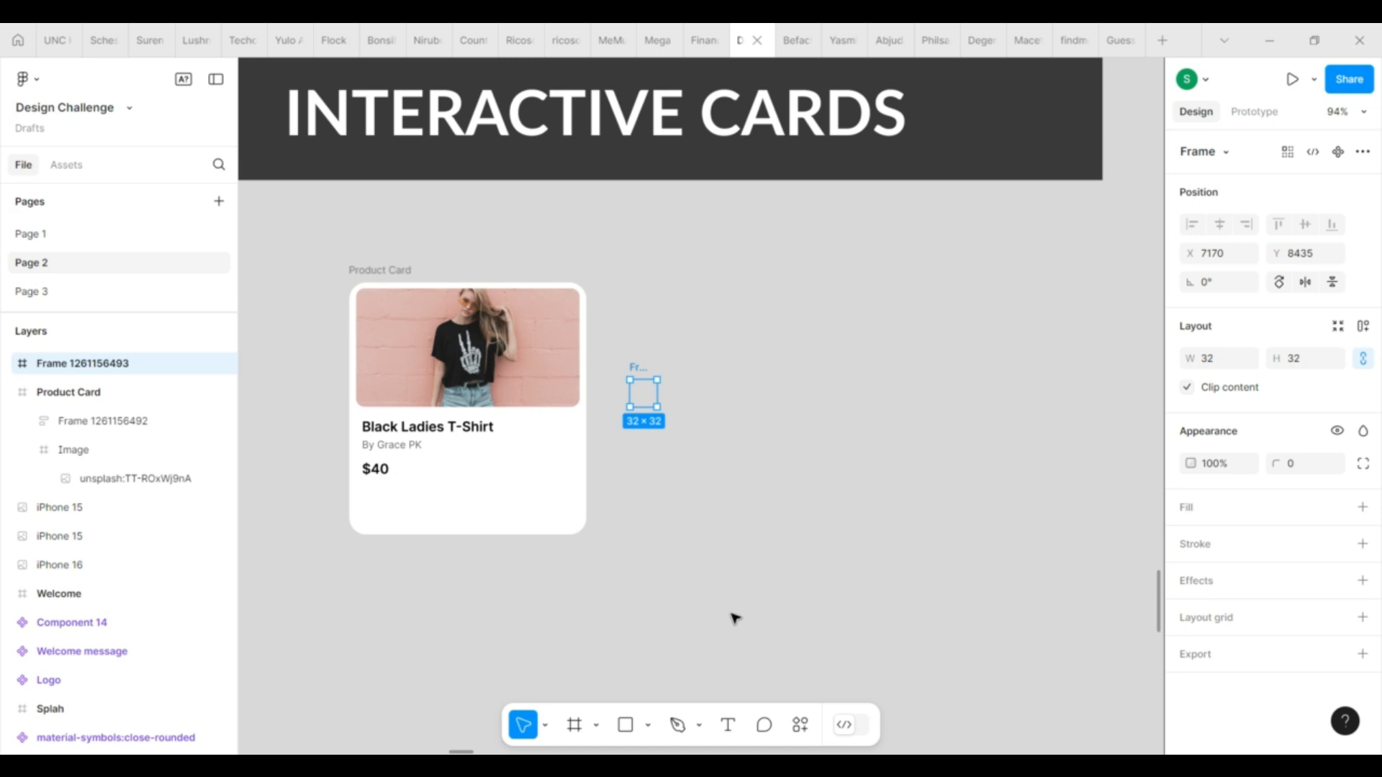
{"action": "key", "text": "t"}
{"action": "left_click", "coordinate": [646, 396]}
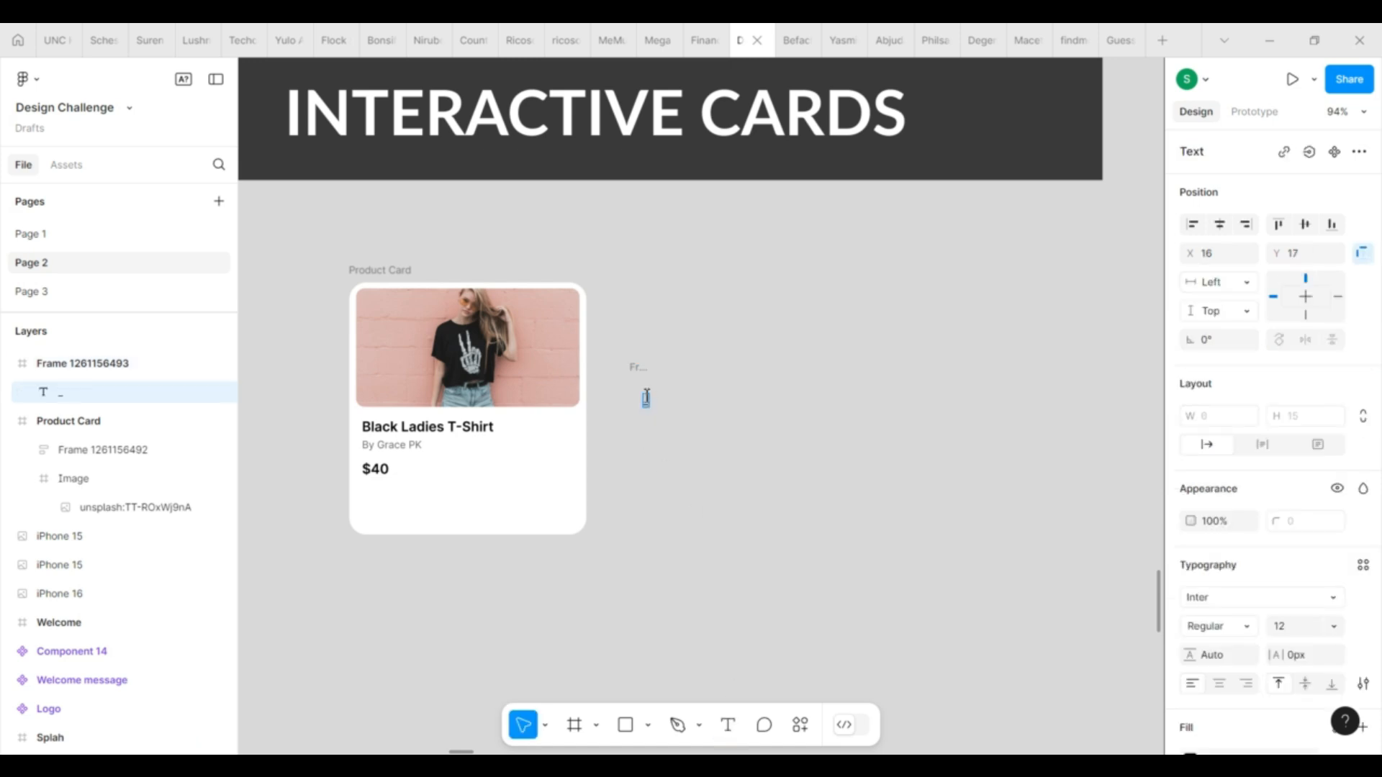
{"action": "type", "text": "+"}
Step: Give the 32 × 32 frame around the plus sign a purple A061FF fill
{"action": "left_click", "coordinate": [655, 380]}
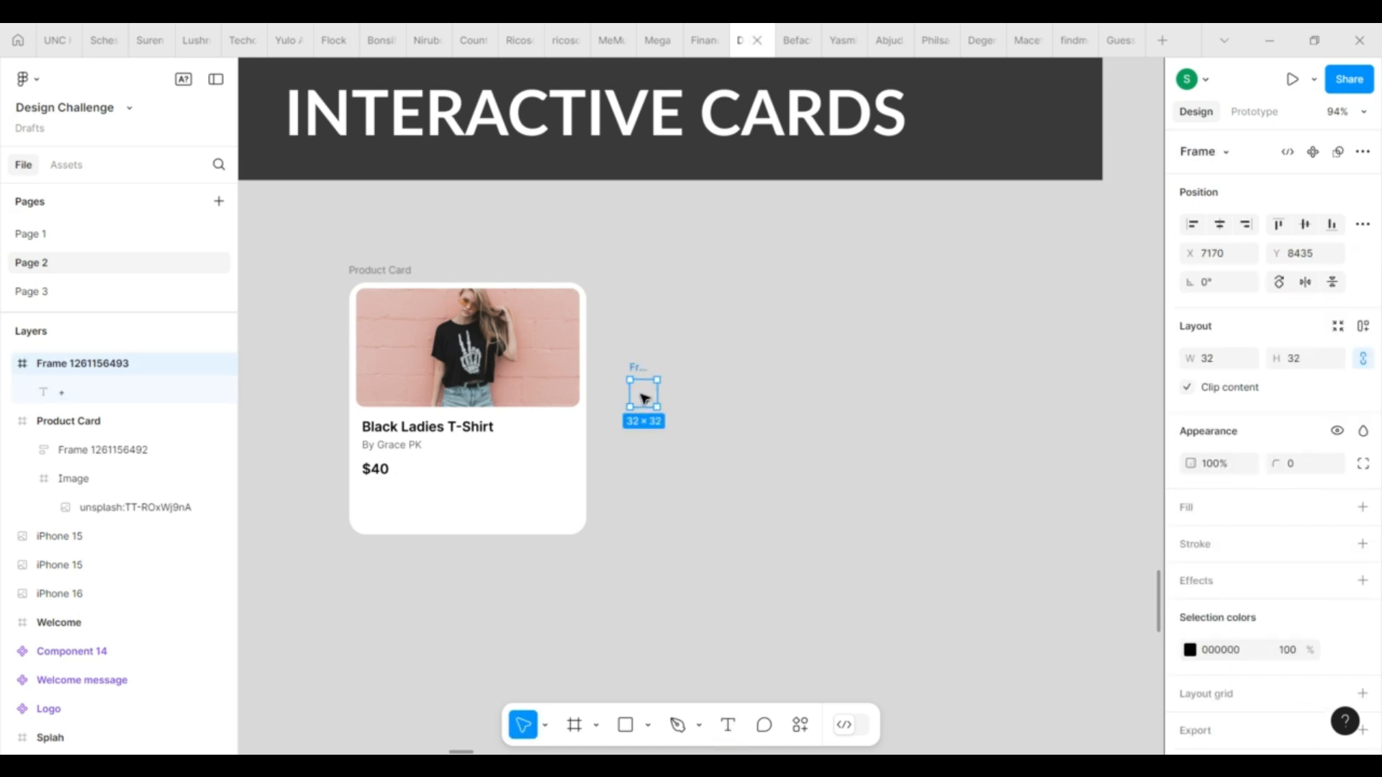
{"action": "left_click", "coordinate": [1363, 507]}
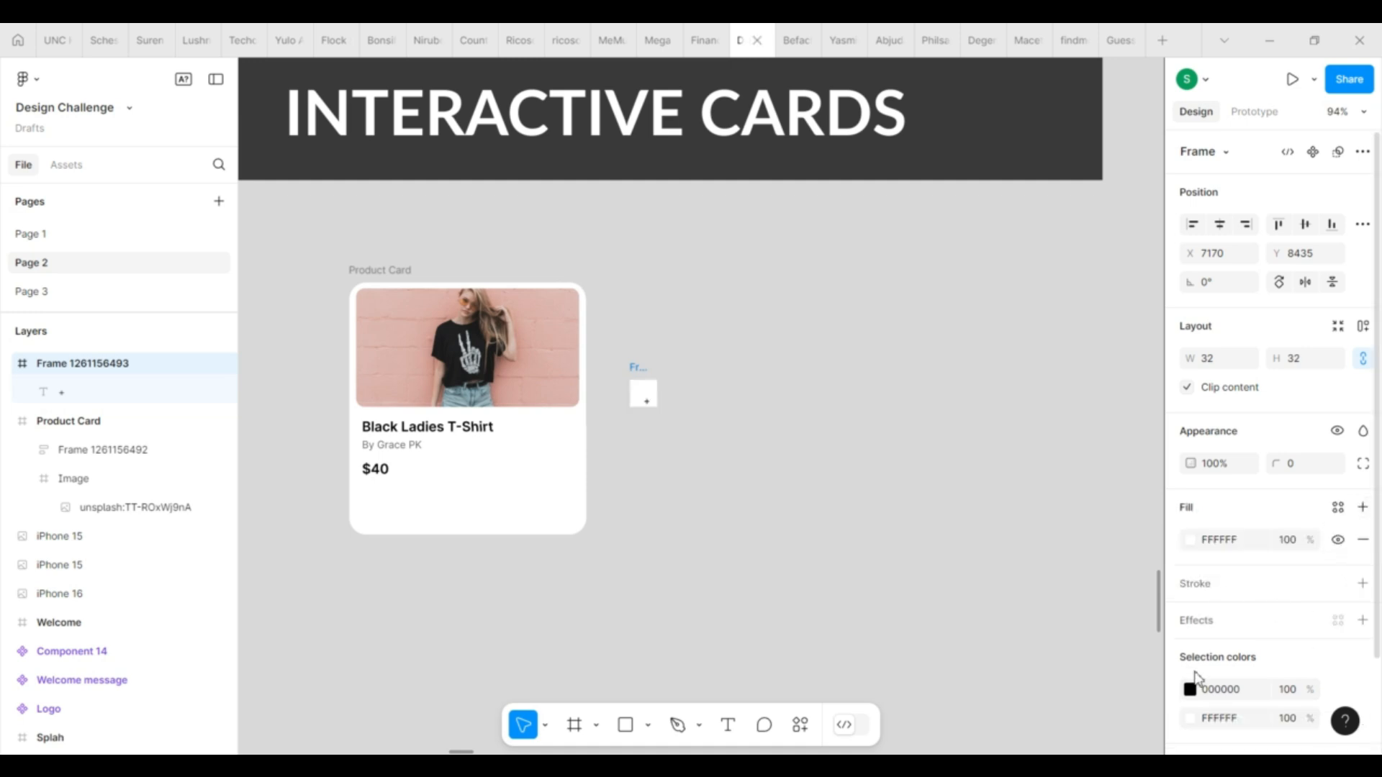
{"action": "left_click", "coordinate": [1189, 541]}
{"action": "left_click", "coordinate": [1057, 689]}
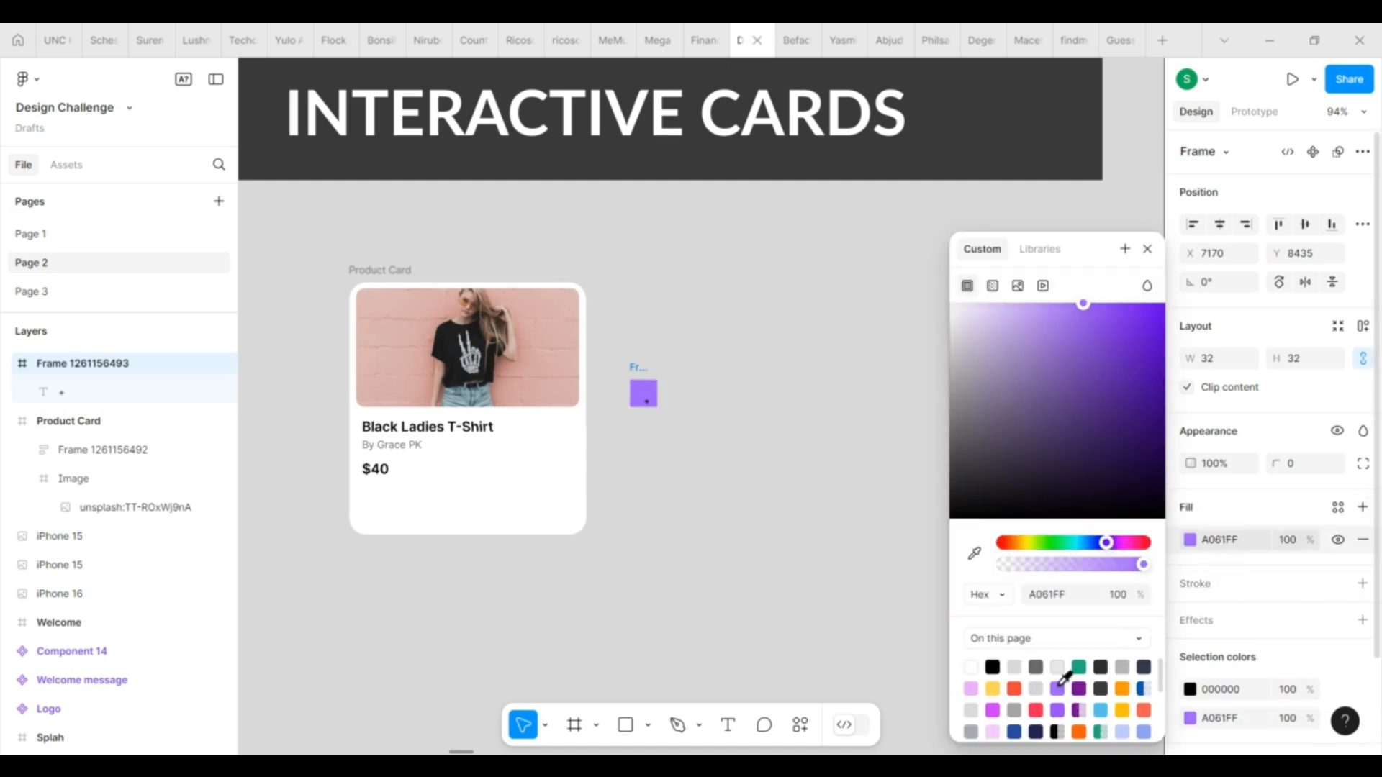
Step: Change the 32 × 32 frame's fill to green 21AB7D and center the plus sign inside it
{"action": "left_click", "coordinate": [1079, 667]}
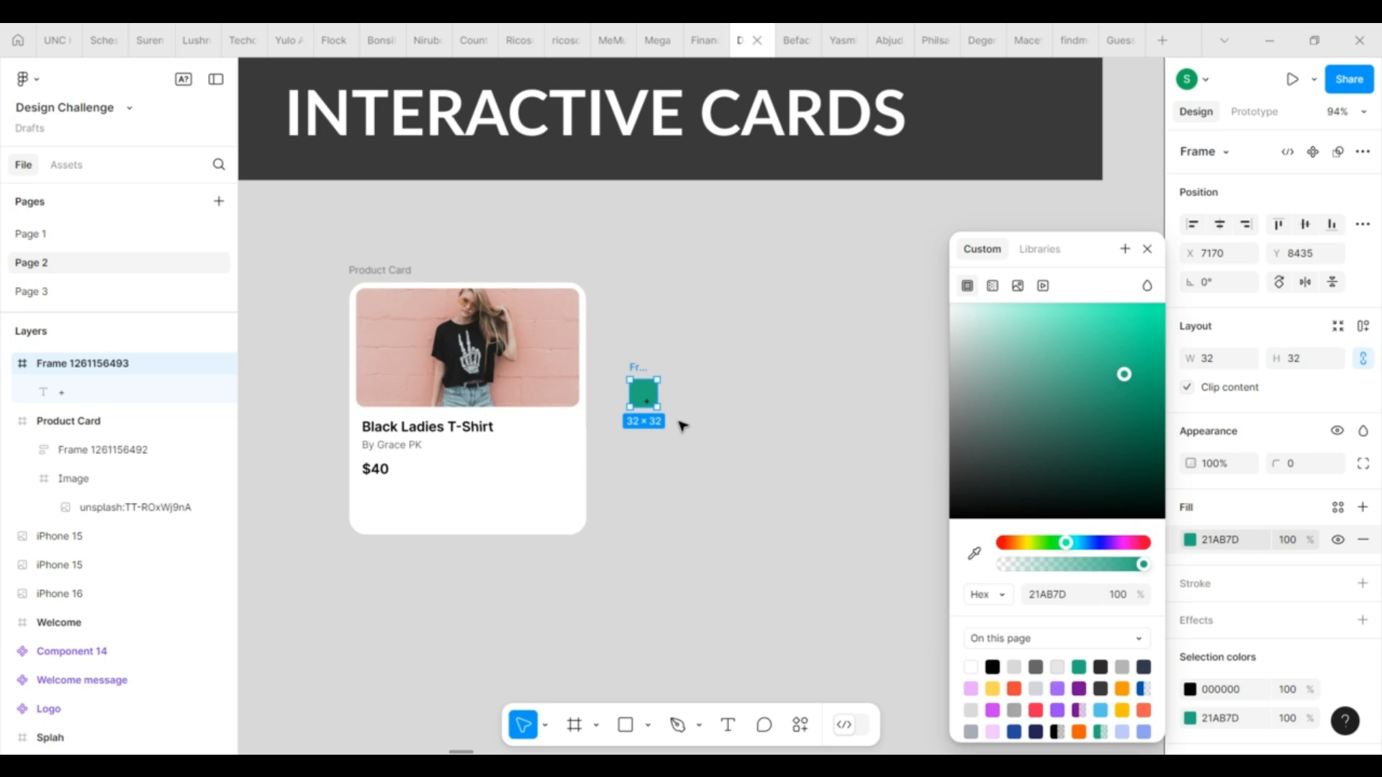
{"action": "left_click", "coordinate": [647, 394]}
{"action": "left_click_drag", "start_coordinate": [647, 394], "coordinate": [645, 395]}
{"action": "left_click", "coordinate": [723, 469]}
{"action": "left_click", "coordinate": [724, 463]}
{"action": "left_click", "coordinate": [644, 393]}
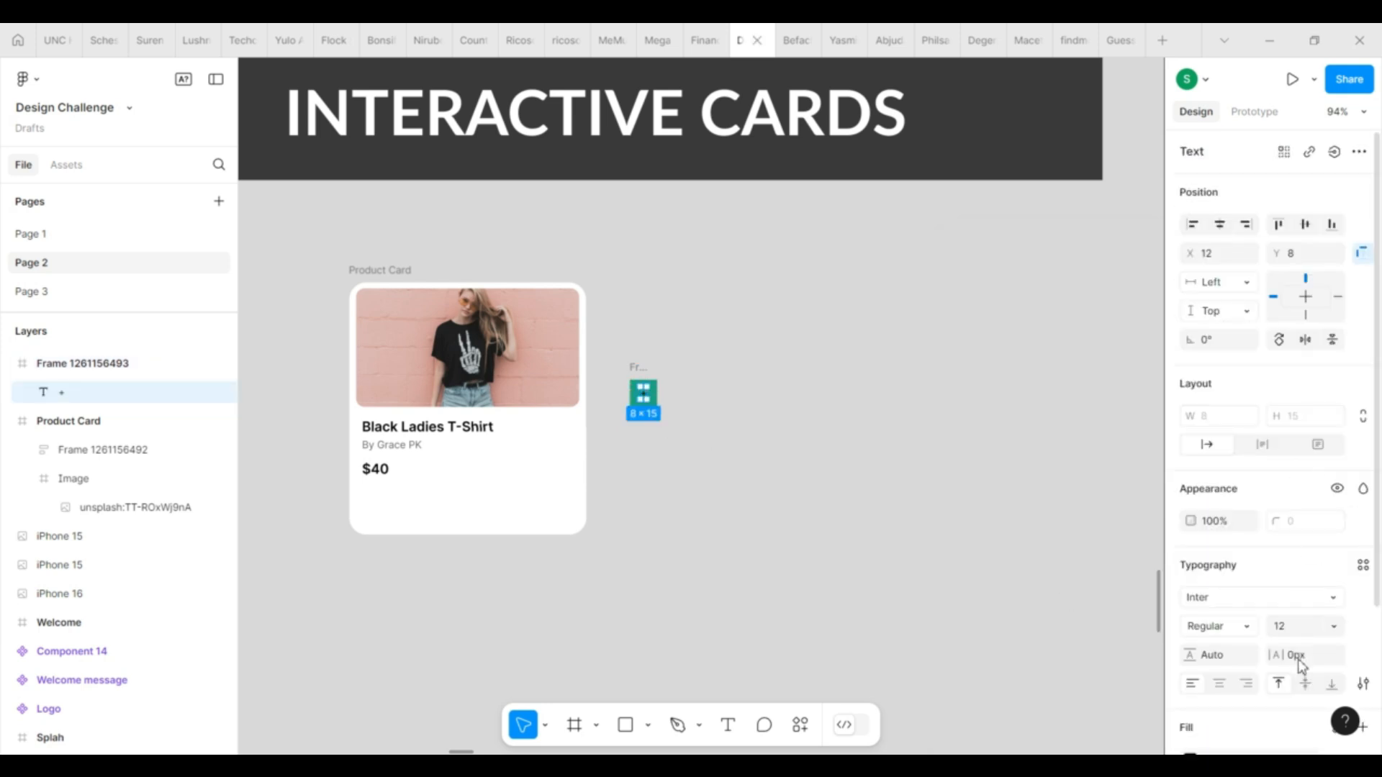
Step: Make the plus sign Bold at size 20 and center it again in the green frame
{"action": "left_click", "coordinate": [1250, 632]}
{"action": "left_click", "coordinate": [1245, 442]}
{"action": "left_click", "coordinate": [1298, 629]}
{"action": "type", "text": "20"}
{"action": "key", "text": "Return"}
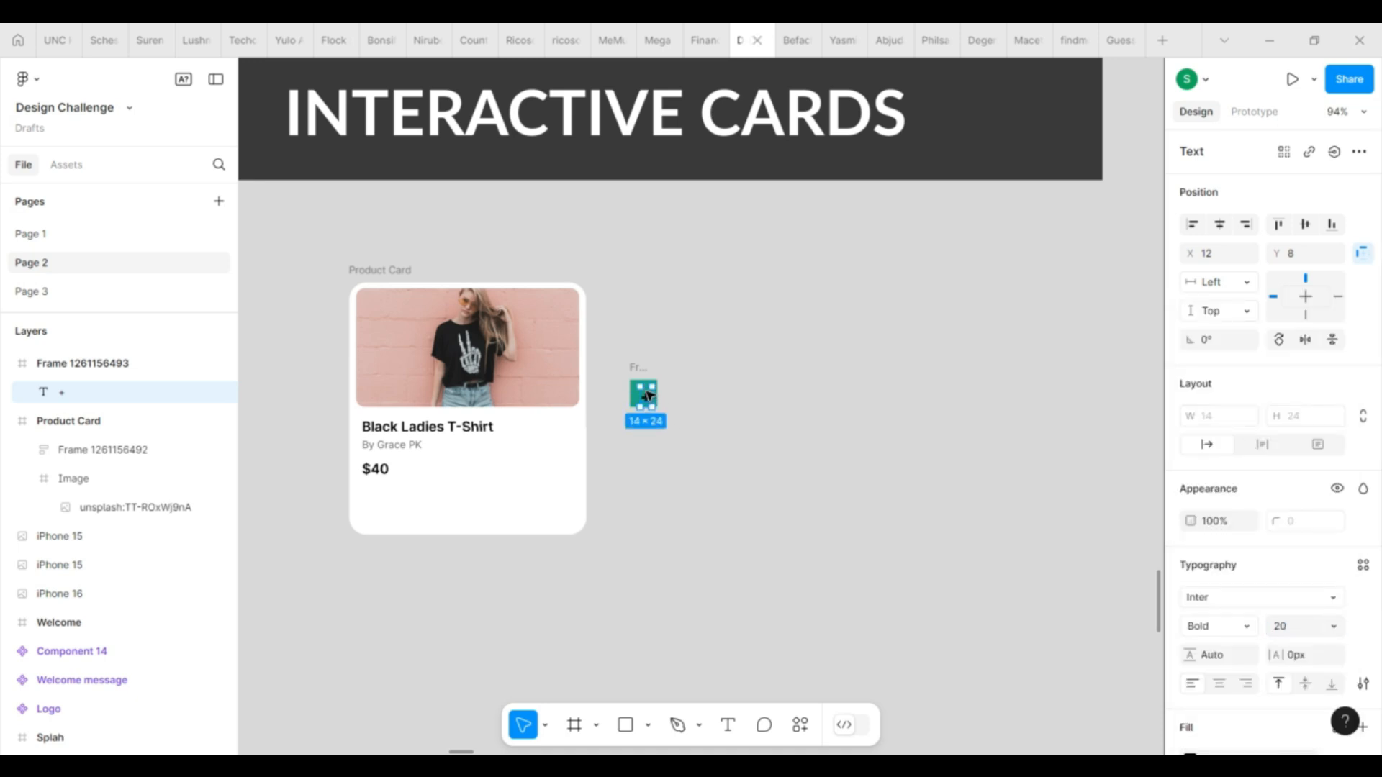
{"action": "left_click", "coordinate": [734, 435]}
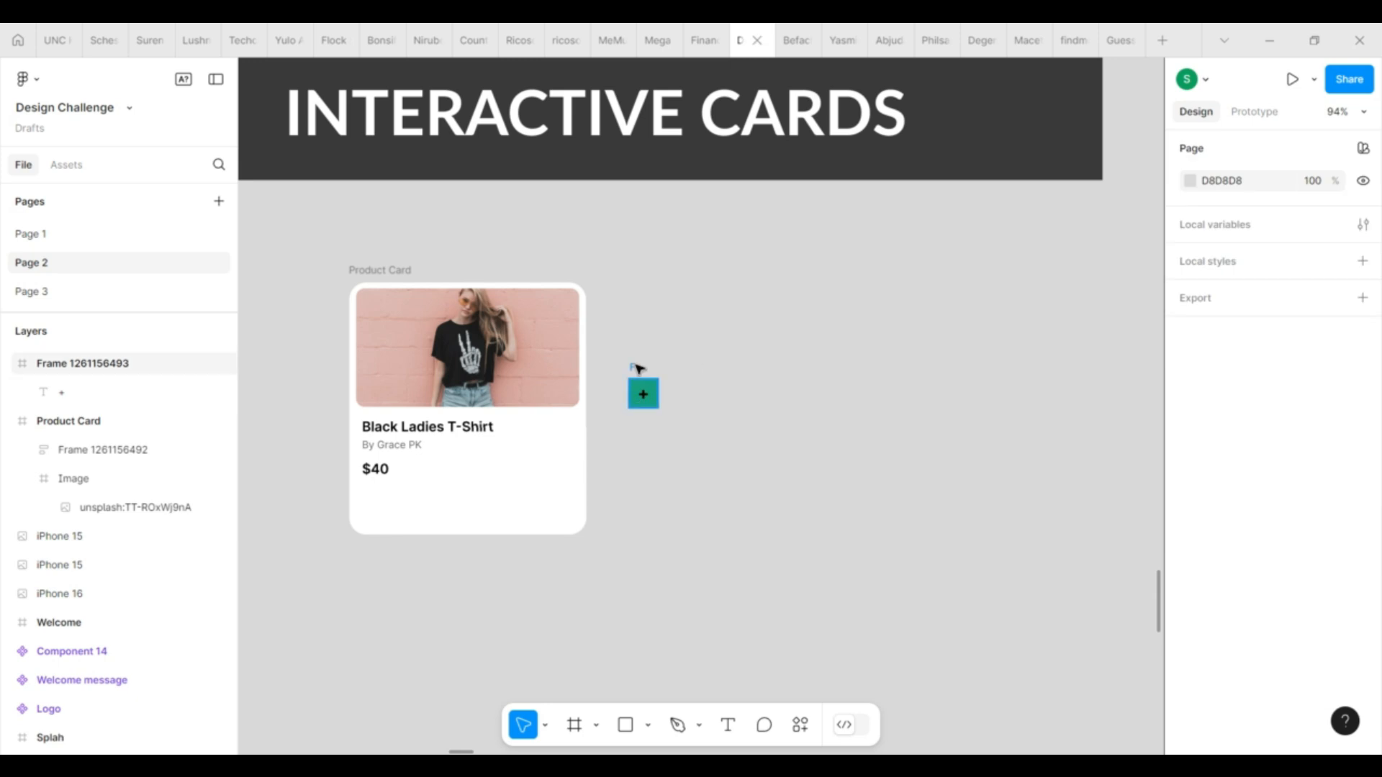
Step: Round the green frame's corners to a radius of 4
{"action": "left_click", "coordinate": [636, 369]}
{"action": "left_click", "coordinate": [1314, 466]}
{"action": "type", "text": "4"}
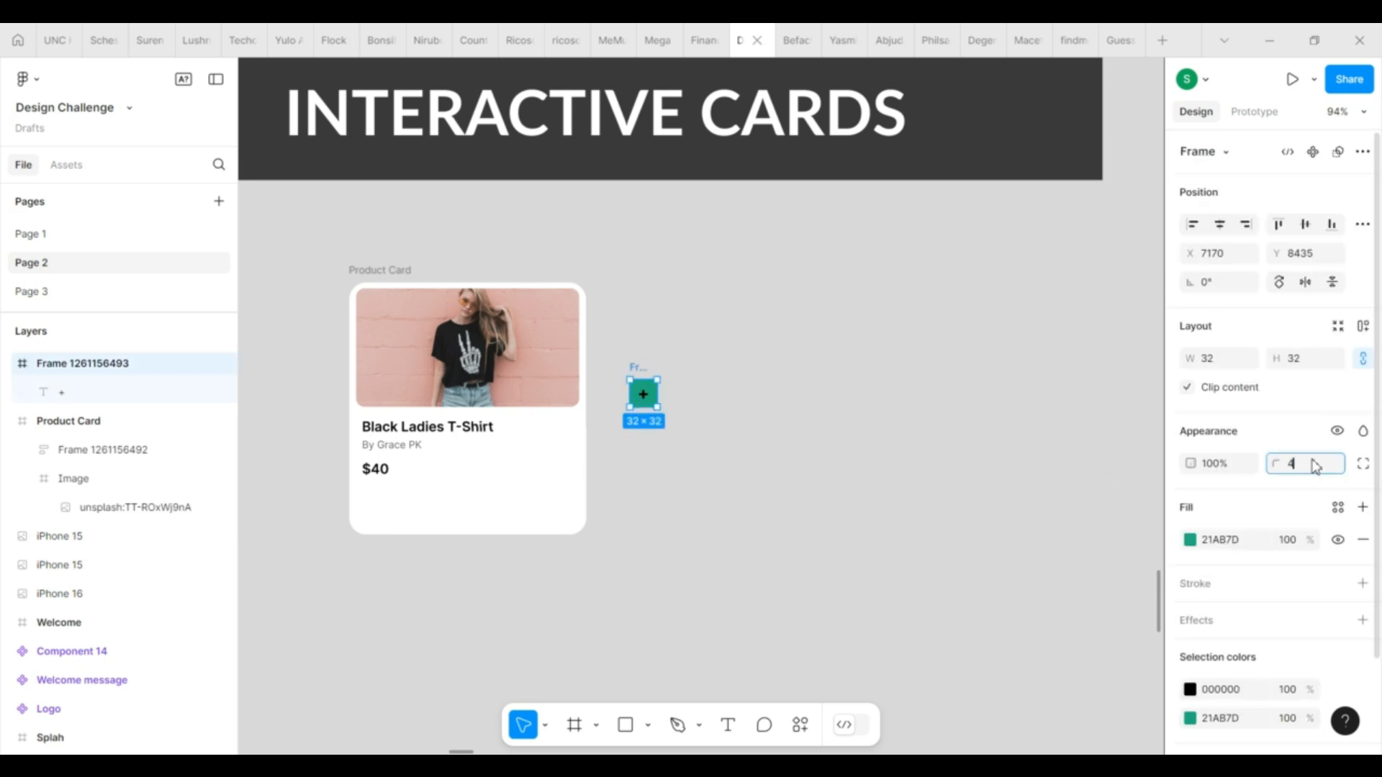
{"action": "left_click", "coordinate": [885, 484]}
Step: Rename the green frame Button and color its plus sign white FFFFFF
{"action": "double_click", "coordinate": [644, 367]}
{"action": "type", "text": "Button"}
{"action": "key", "text": "Return"}
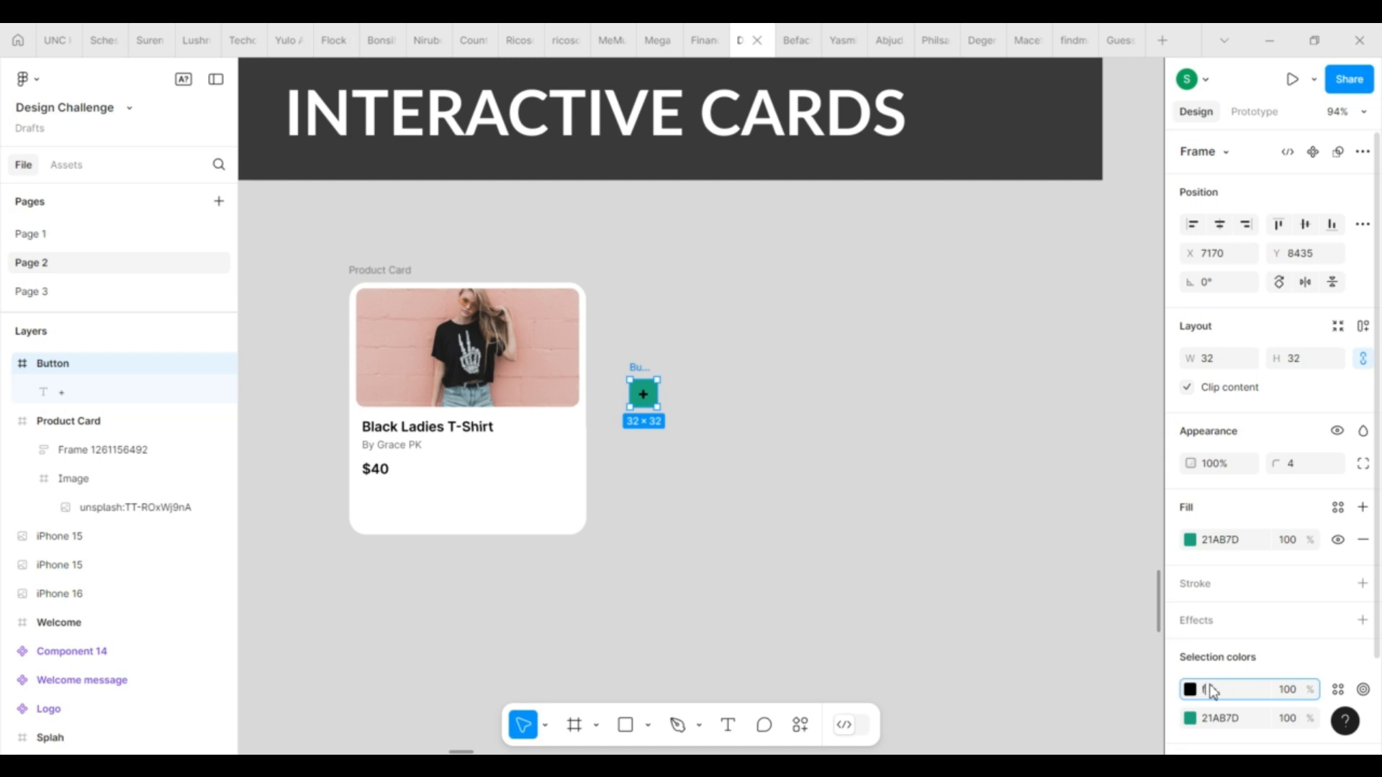
{"action": "left_click", "coordinate": [716, 376]}
Step: Duplicate the plus button directly below the original and add the text "Add to Cart" beside the copy's plus sign
{"action": "left_click", "coordinate": [638, 368]}
{"action": "left_click_drag", "start_coordinate": [647, 367], "coordinate": [649, 427]}
{"action": "key", "text": "t"}
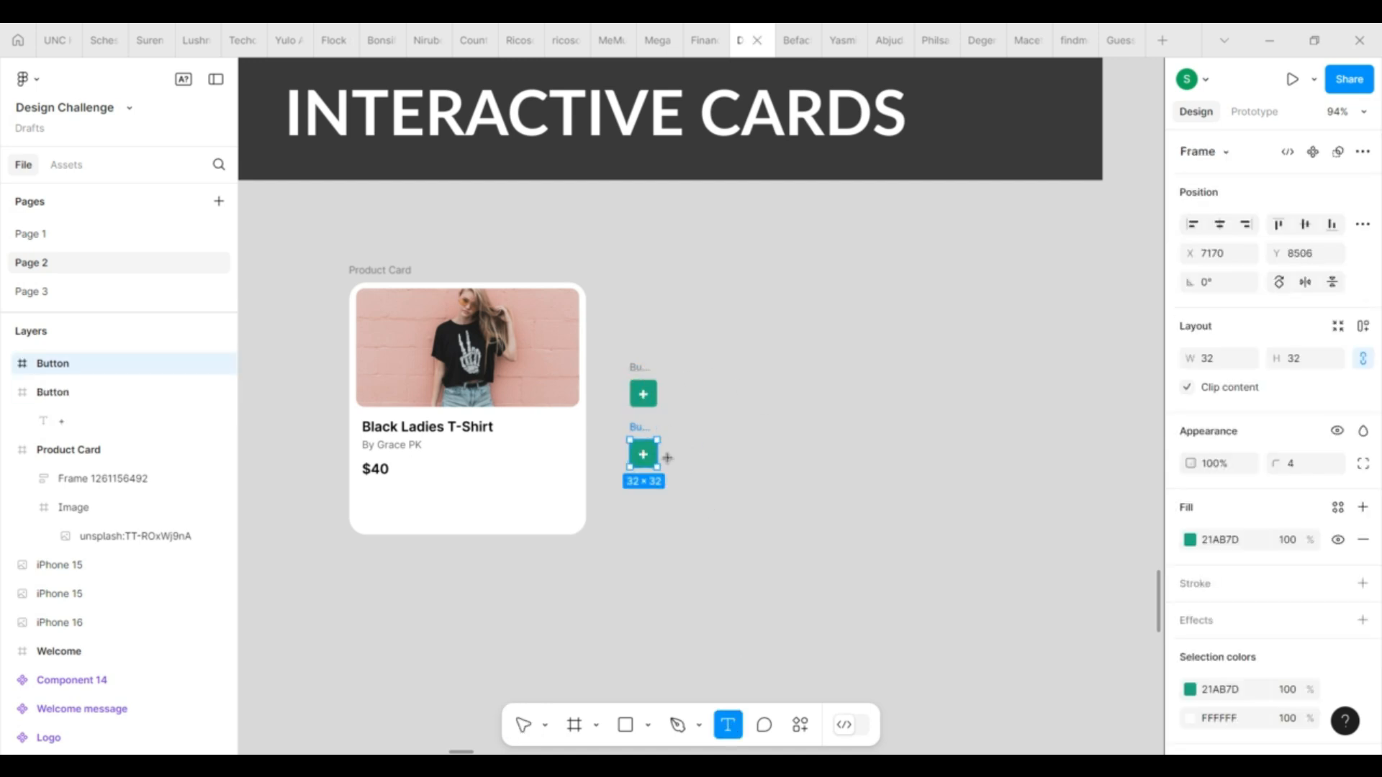
{"action": "left_click", "coordinate": [657, 456]}
{"action": "type", "text": "Add to Cart"}
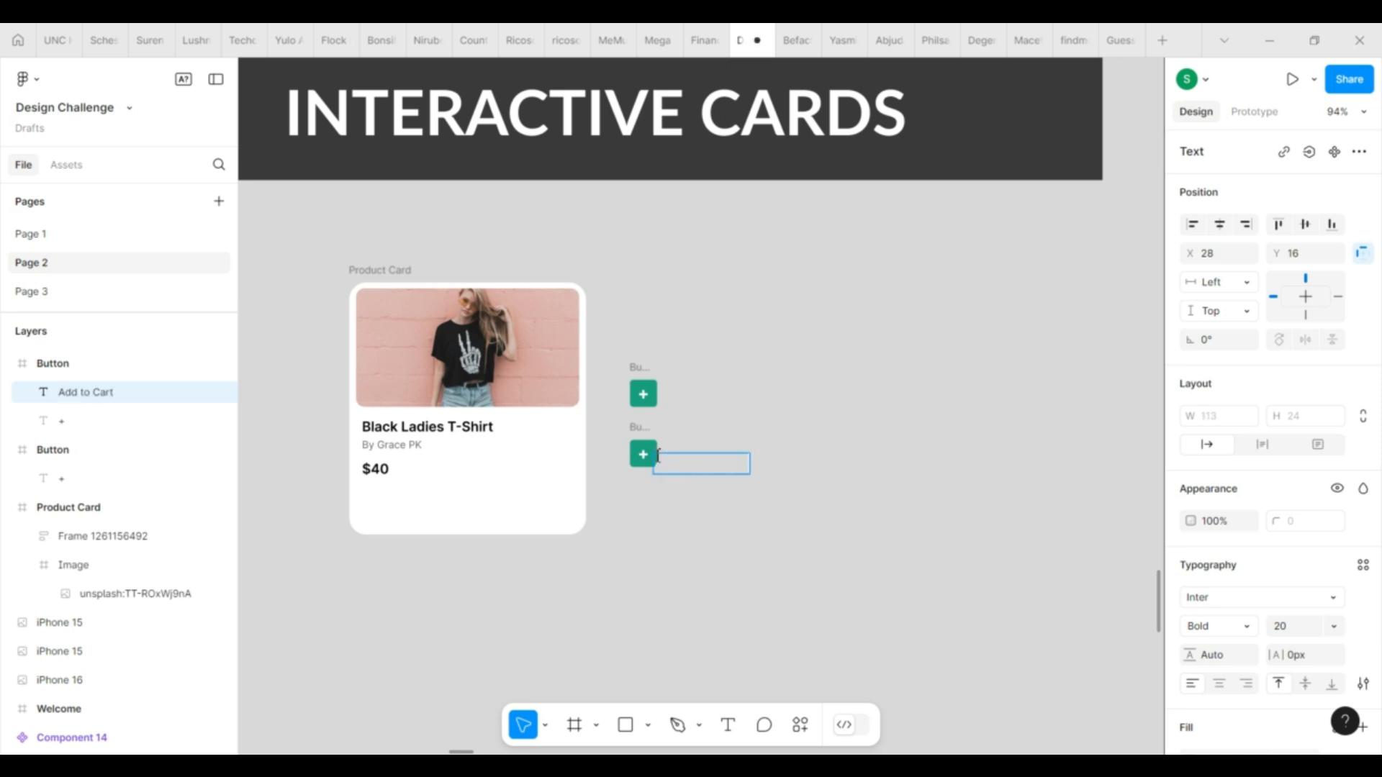
{"action": "key", "text": "Escape"}
Step: Apply horizontal auto layout to the button copy with the Add to Cart text and fix its height at 32
{"action": "left_click", "coordinate": [640, 429]}
{"action": "key", "text": "shift+a"}
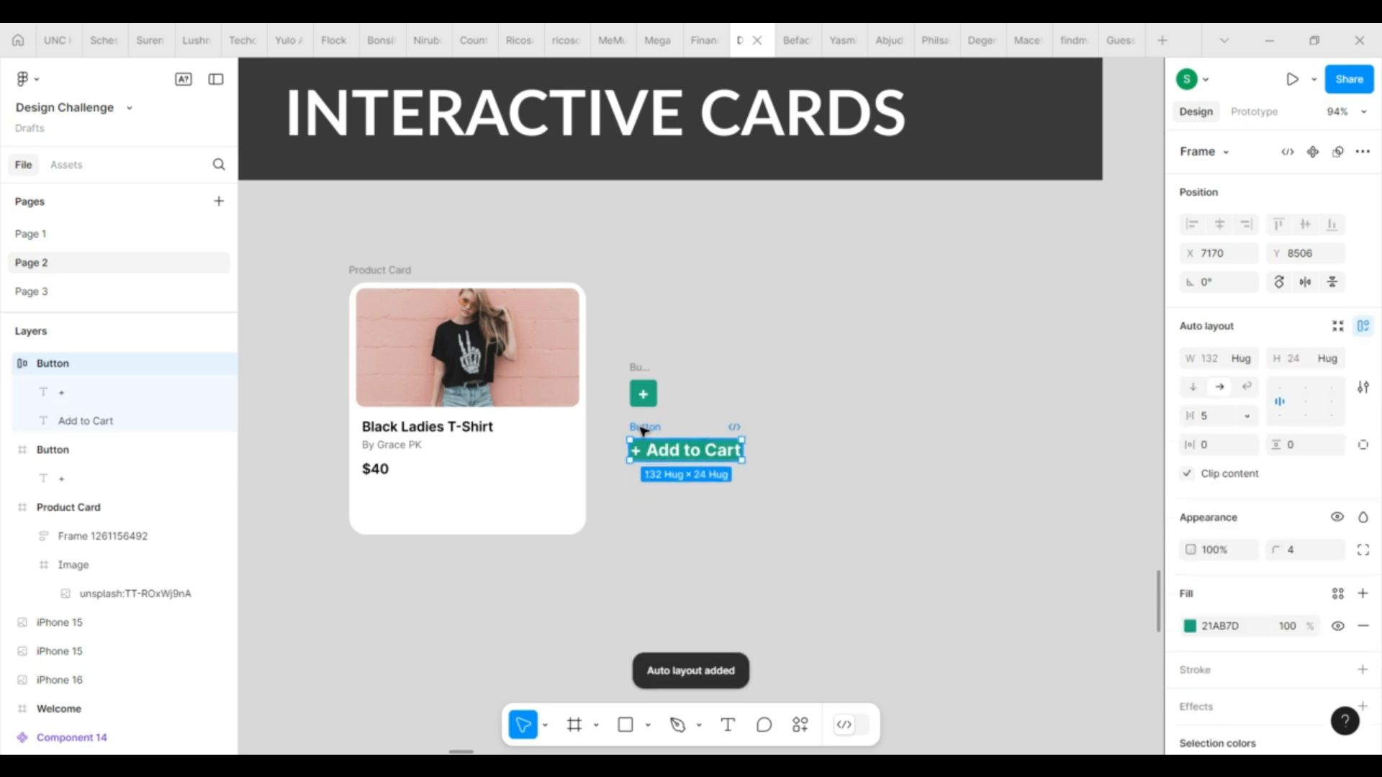
{"action": "left_click", "coordinate": [638, 368]}
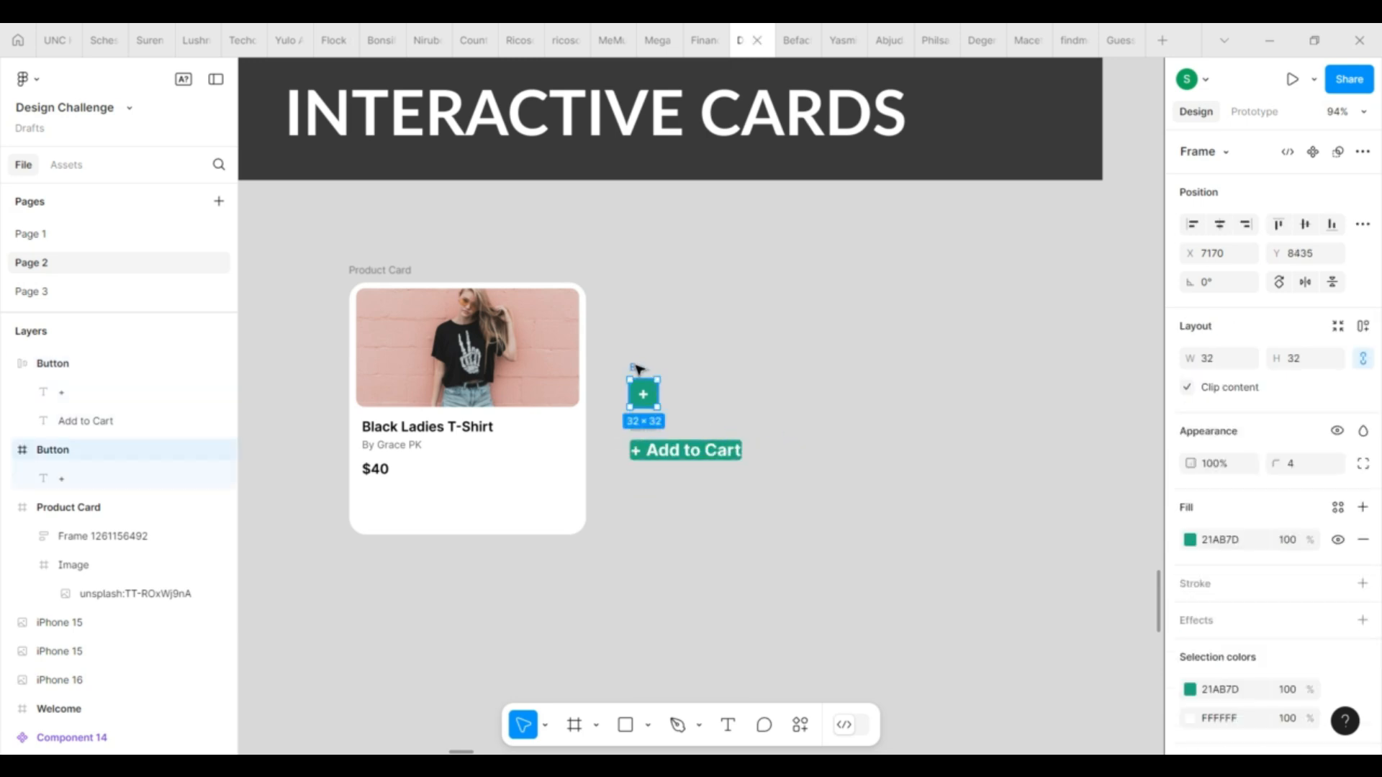
{"action": "left_click", "coordinate": [676, 449]}
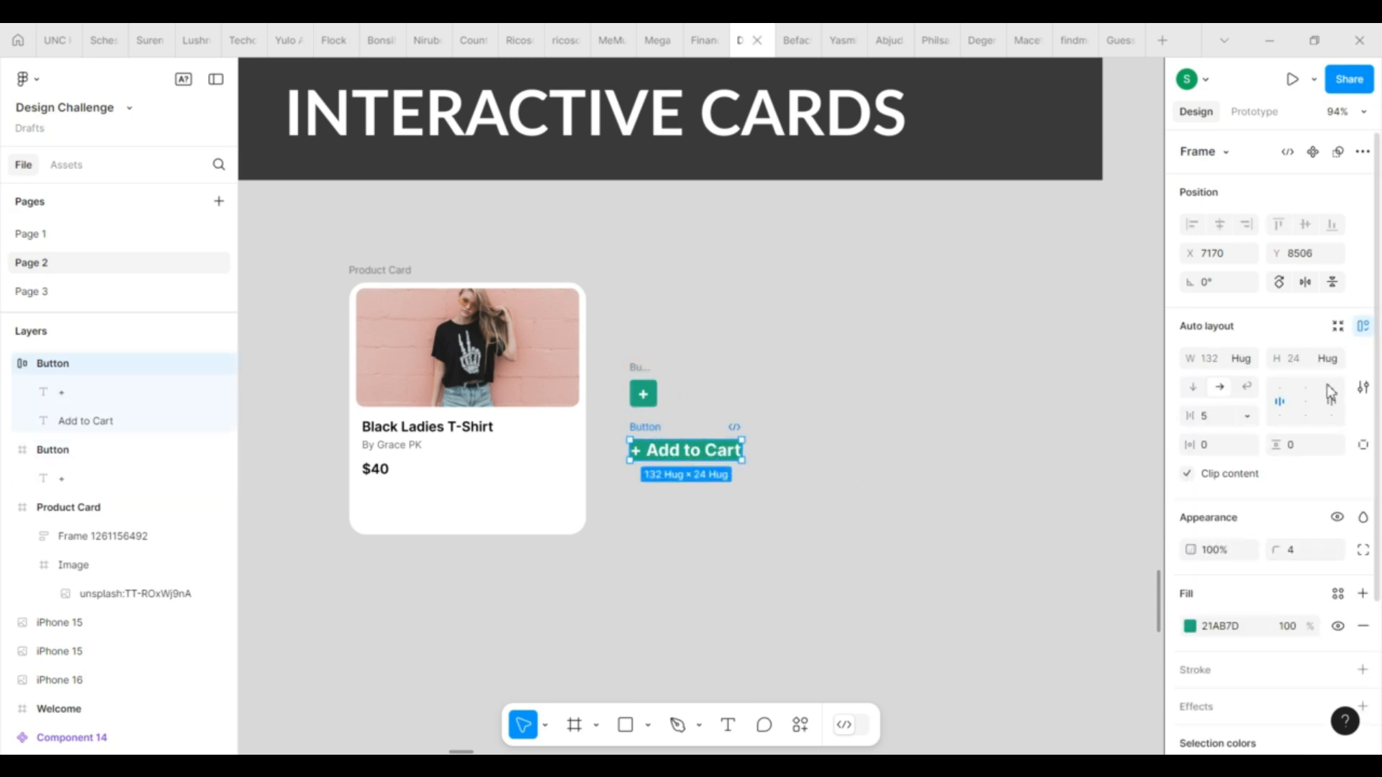
{"action": "left_click", "coordinate": [1305, 360]}
{"action": "type", "text": "32"}
{"action": "key", "text": "Return"}
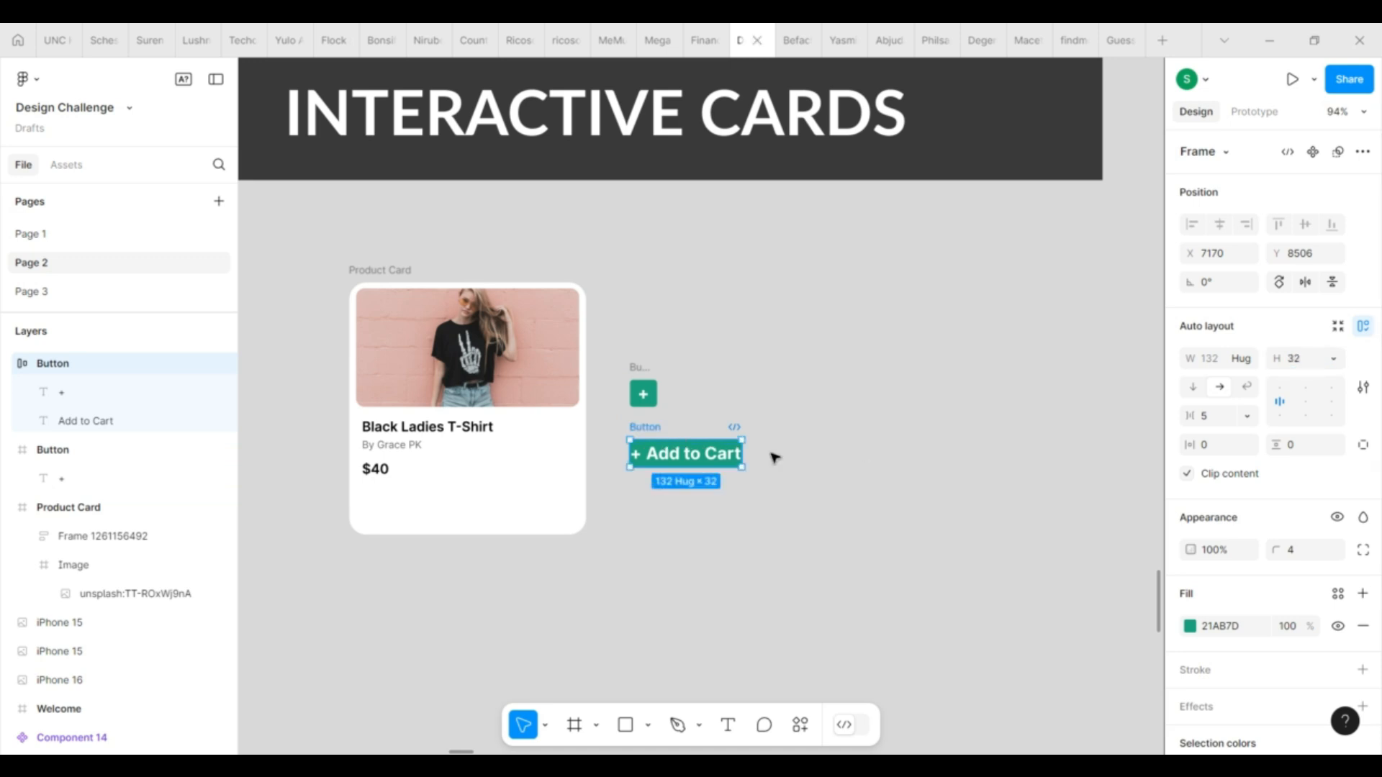
Step: Set the Add to Cart button's horizontal padding to 10
{"action": "left_click", "coordinate": [1225, 444]}
{"action": "type", "text": "10"}
{"action": "key", "text": "Return"}
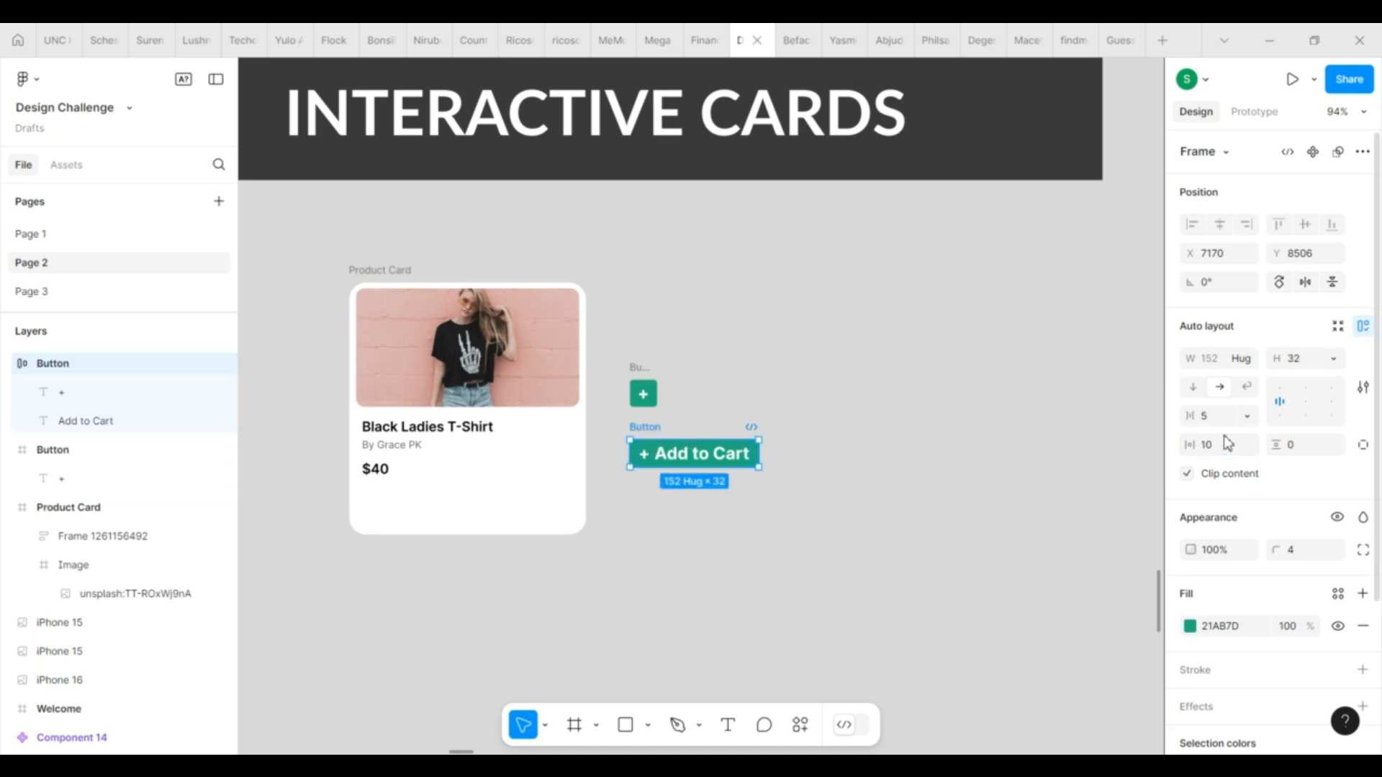
Step: Set the "Add to Cart" text to font size 14
{"action": "left_click", "coordinate": [731, 454]}
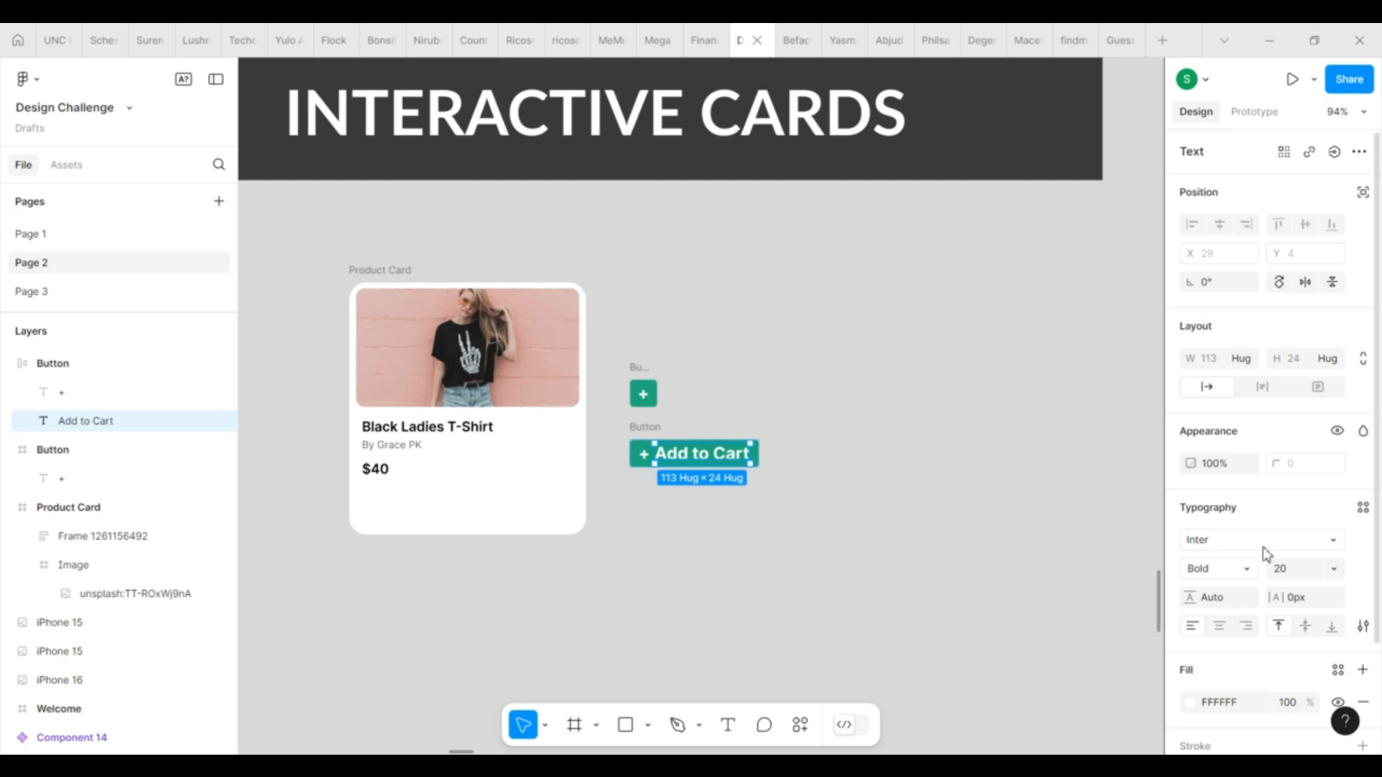
{"action": "left_click", "coordinate": [1293, 581]}
{"action": "type", "text": "12"}
{"action": "key", "text": "Return"}
{"action": "left_click", "coordinate": [1289, 576]}
{"action": "type", "text": "14"}
{"action": "key", "text": "Return"}
{"action": "left_click", "coordinate": [803, 480]}
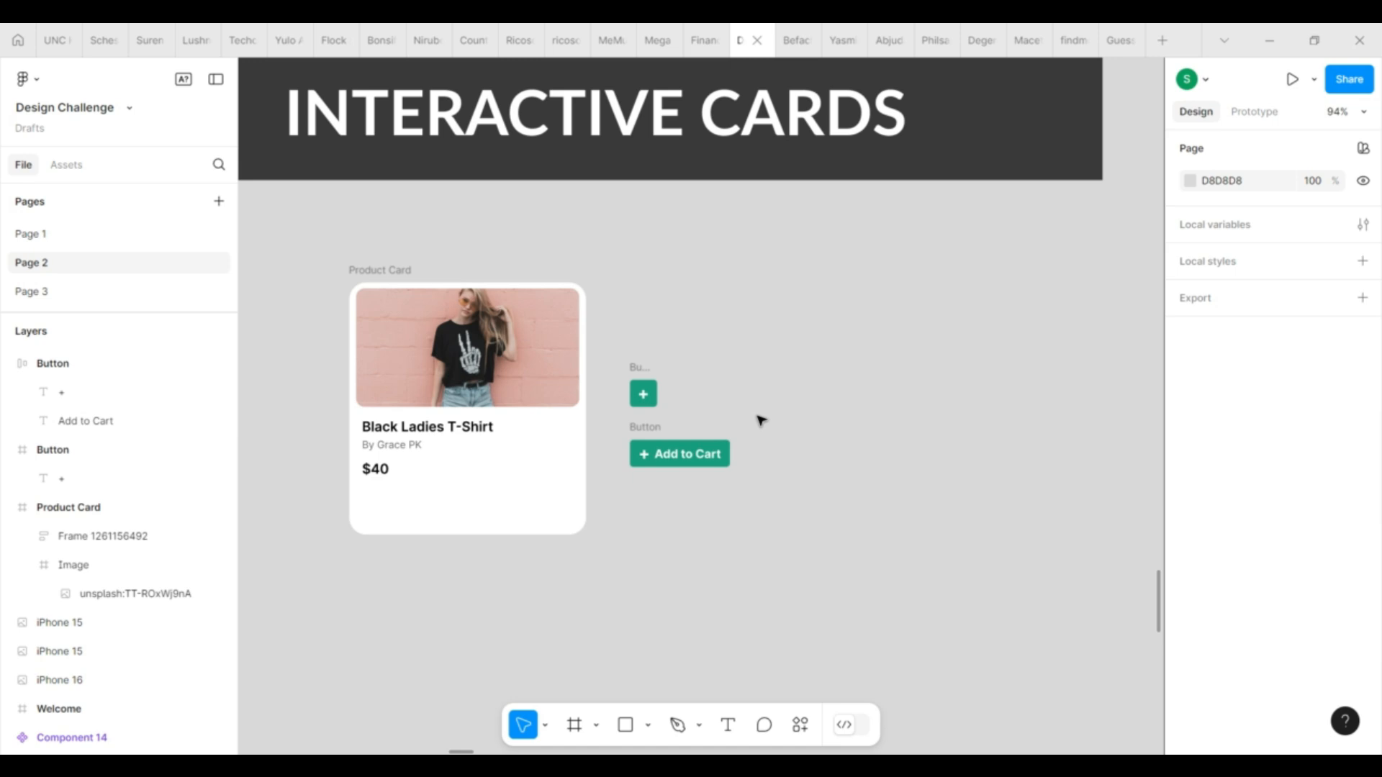
Step: Duplicate the small plus button and place the copy below the Add to Cart button
{"action": "scroll", "coordinate": [761, 419], "scroll_direction": "down", "scroll_amount": 2}
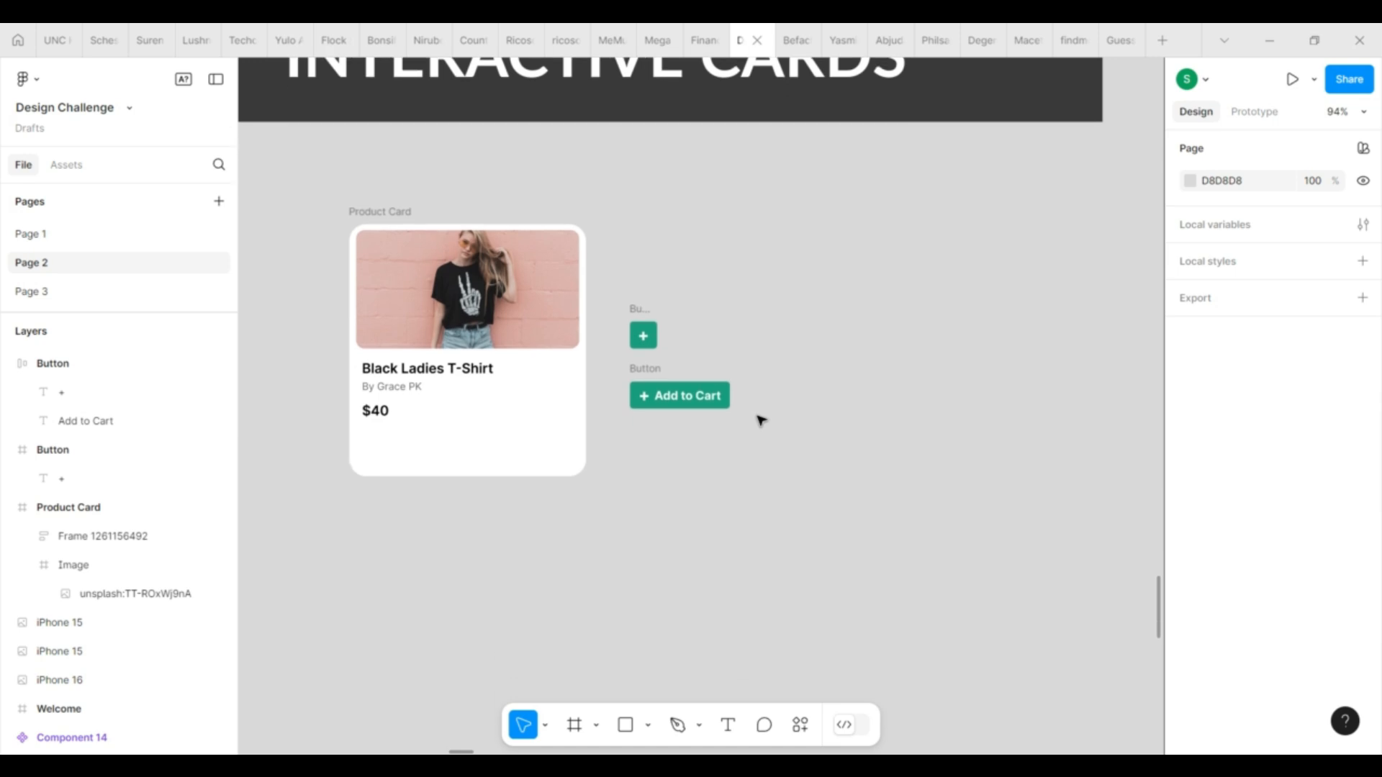
{"action": "left_click", "coordinate": [641, 308]}
{"action": "left_click_drag", "start_coordinate": [640, 308], "coordinate": [647, 412], "text": "alt"}
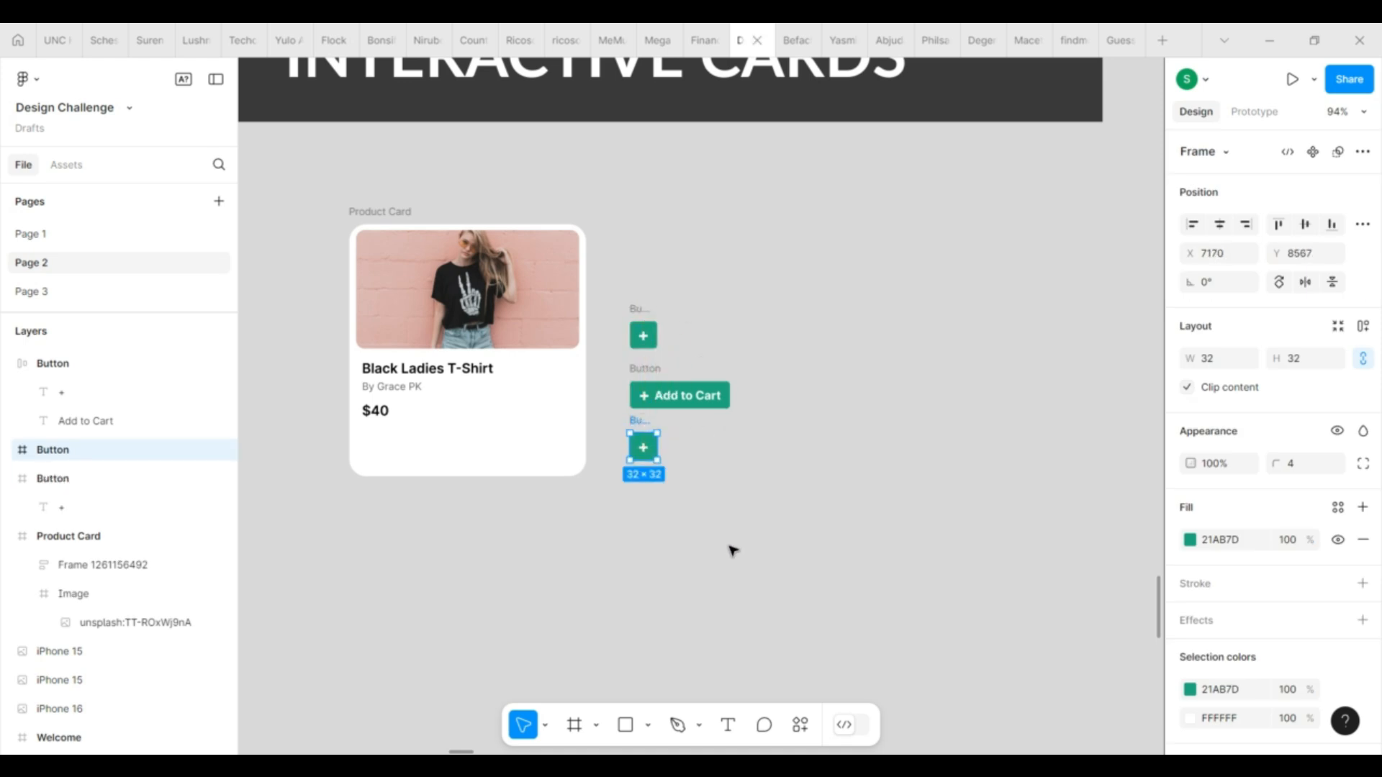
Step: Run the Iconify plugin and search its icons for "tick"
{"action": "left_click", "coordinate": [800, 724]}
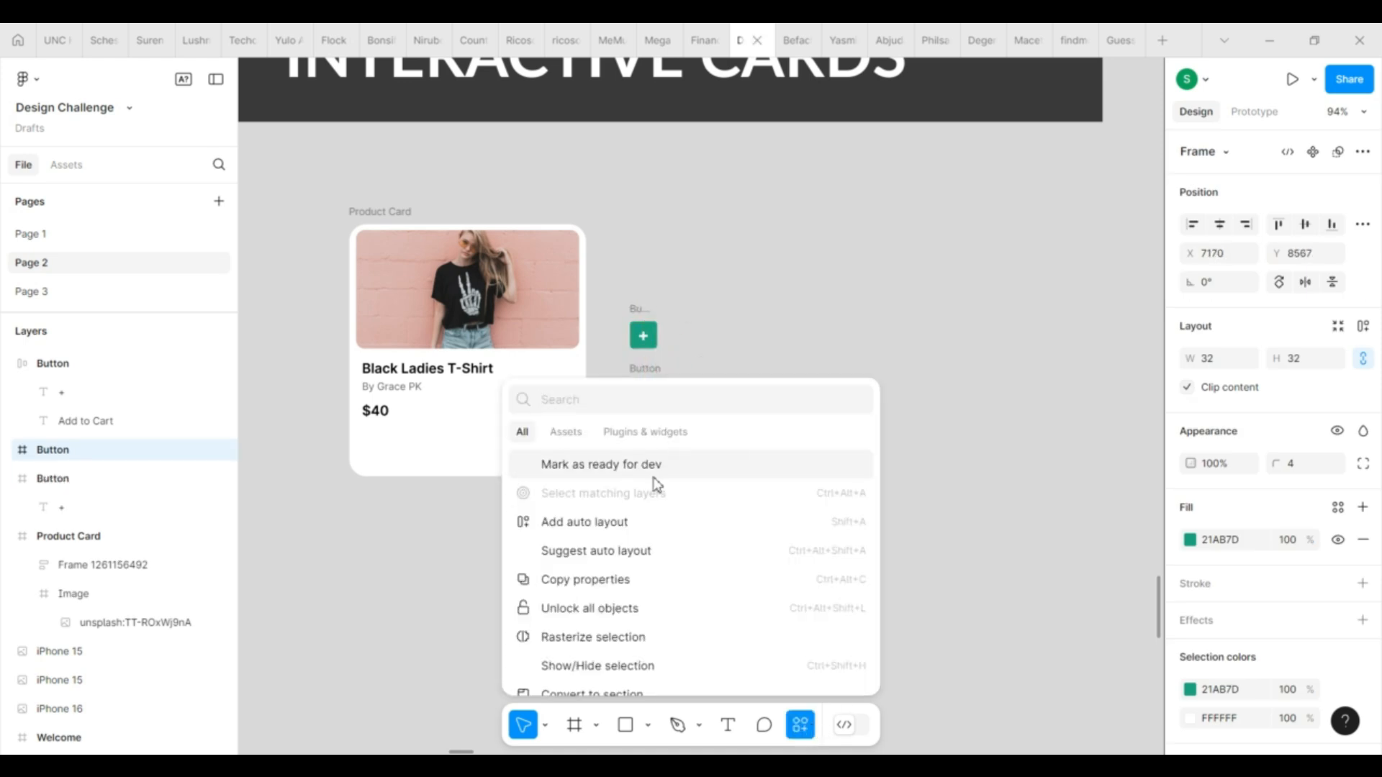
{"action": "left_click", "coordinate": [655, 433]}
{"action": "key", "text": "Escape"}
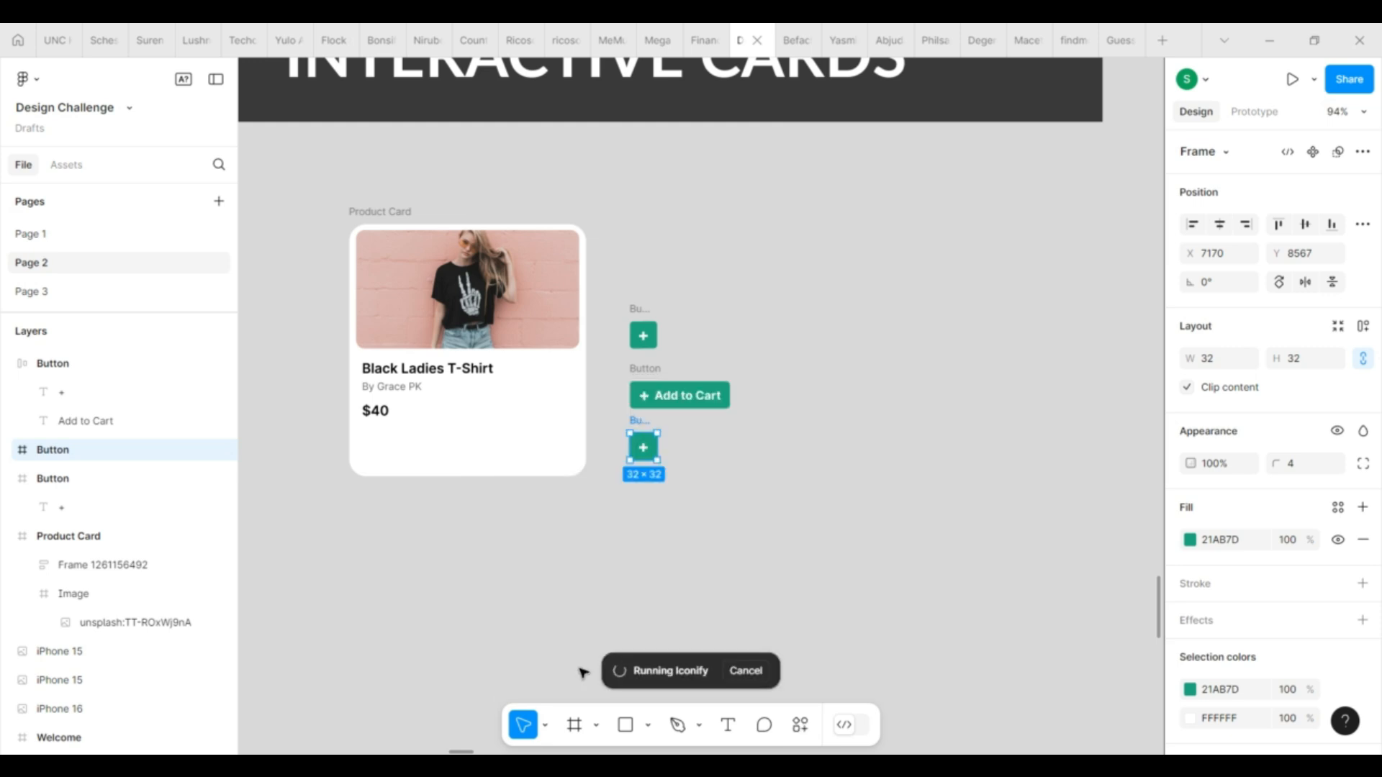
{"action": "left_click", "coordinate": [227, 151]}
{"action": "type", "text": "tick"}
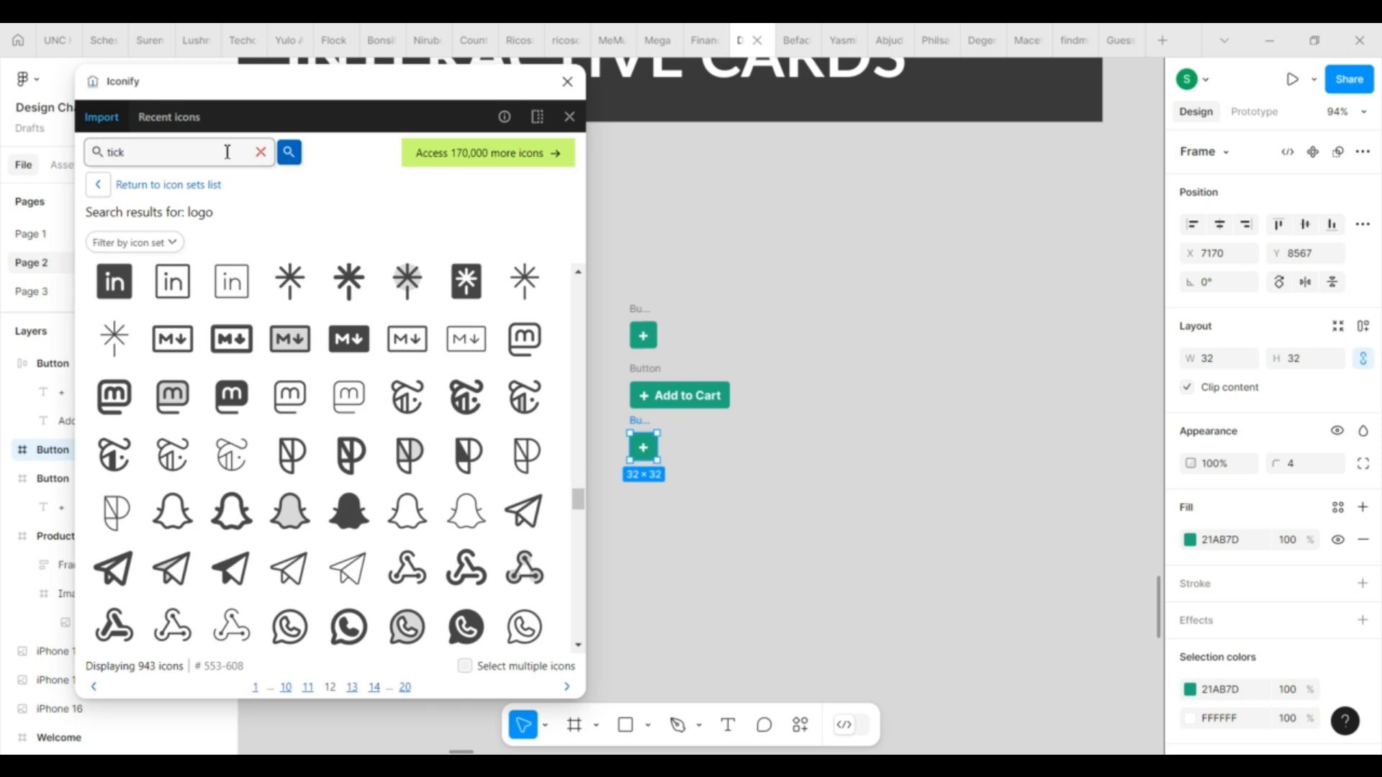
{"action": "key", "text": "Return"}
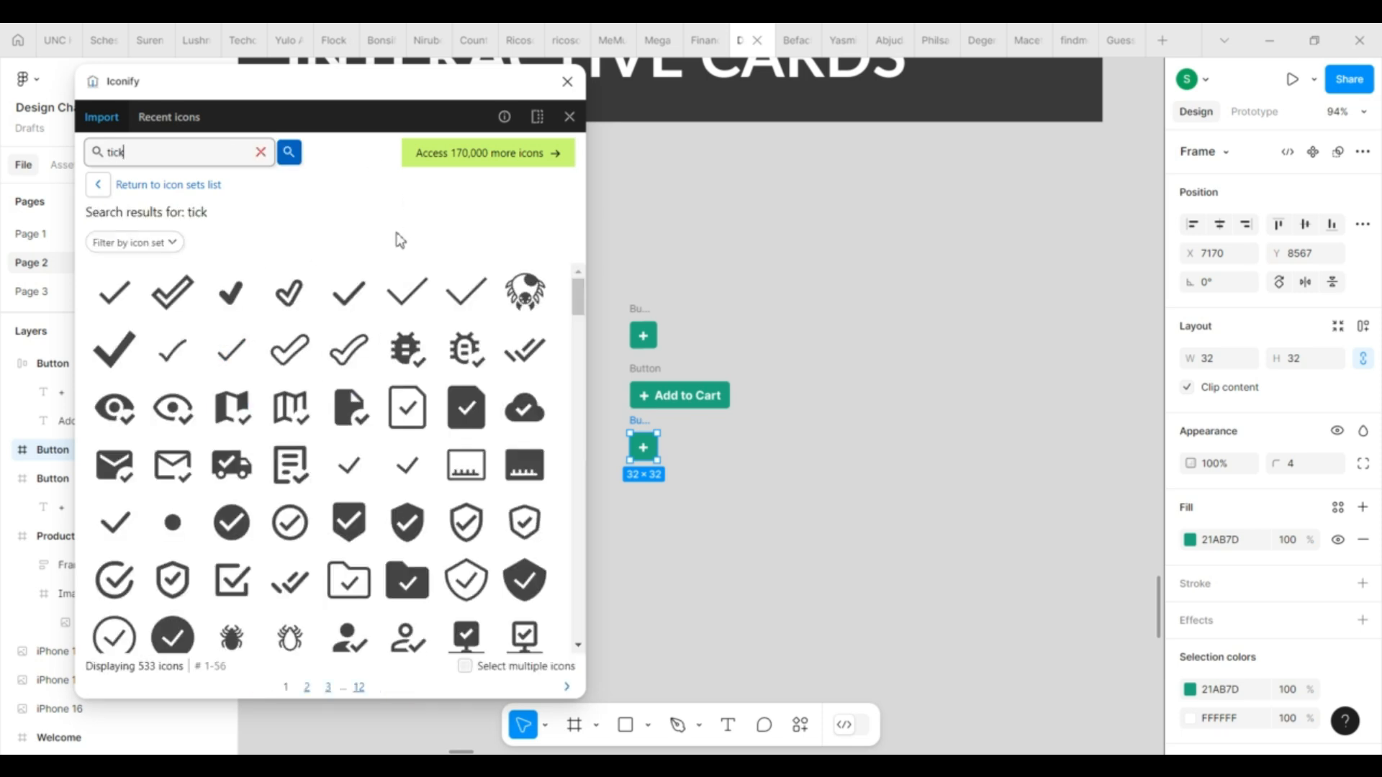
Step: Place the charm:tick icon on the canvas beside the lowest button and close Iconify
{"action": "left_click_drag", "start_coordinate": [348, 293], "coordinate": [735, 468]}
{"action": "left_click", "coordinate": [568, 81]}
{"action": "left_click_drag", "start_coordinate": [763, 527], "coordinate": [732, 449]}
{"action": "left_click", "coordinate": [733, 449]}
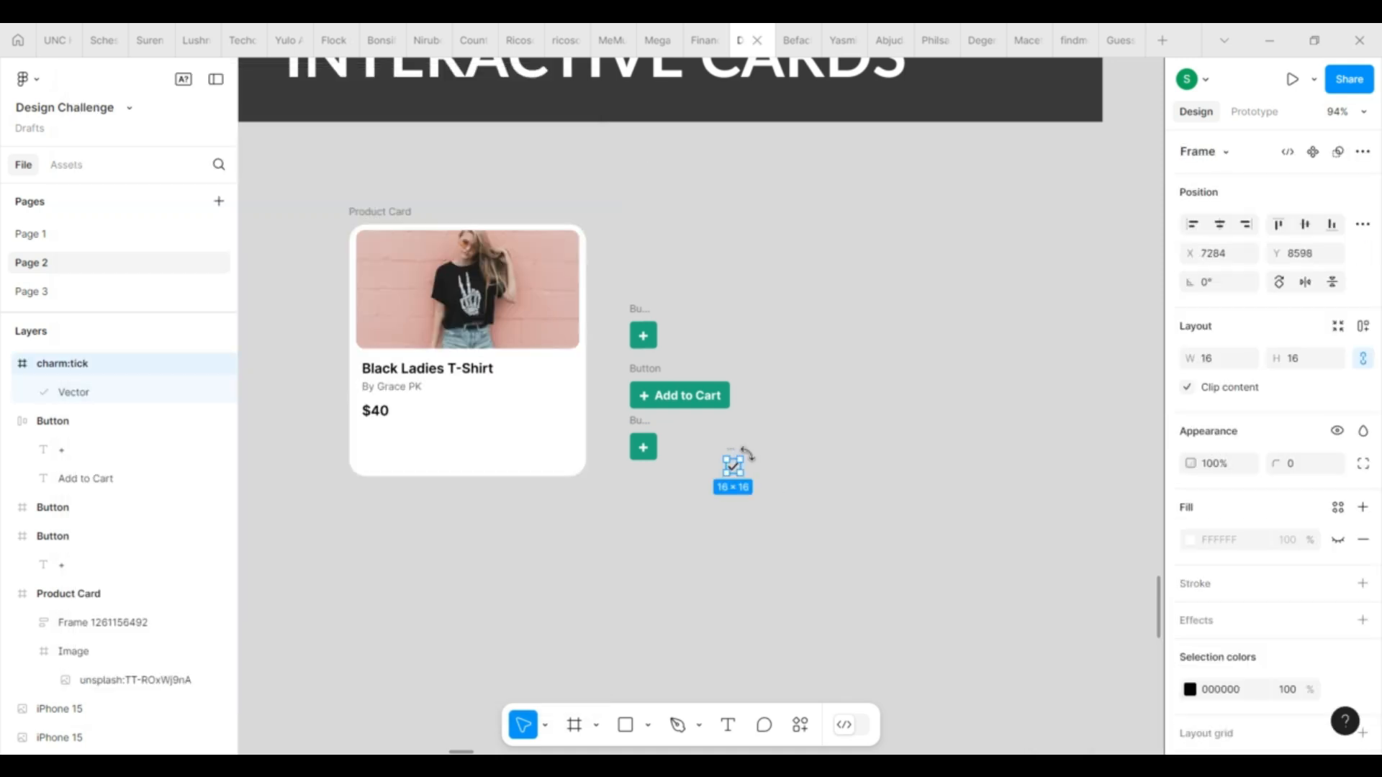
Step: Cut the tick icon and replace the plus sign in the lowest button with it
{"action": "key", "text": "Delete"}
{"action": "double_click", "coordinate": [645, 451]}
{"action": "key", "text": "ctrl+shift+r"}
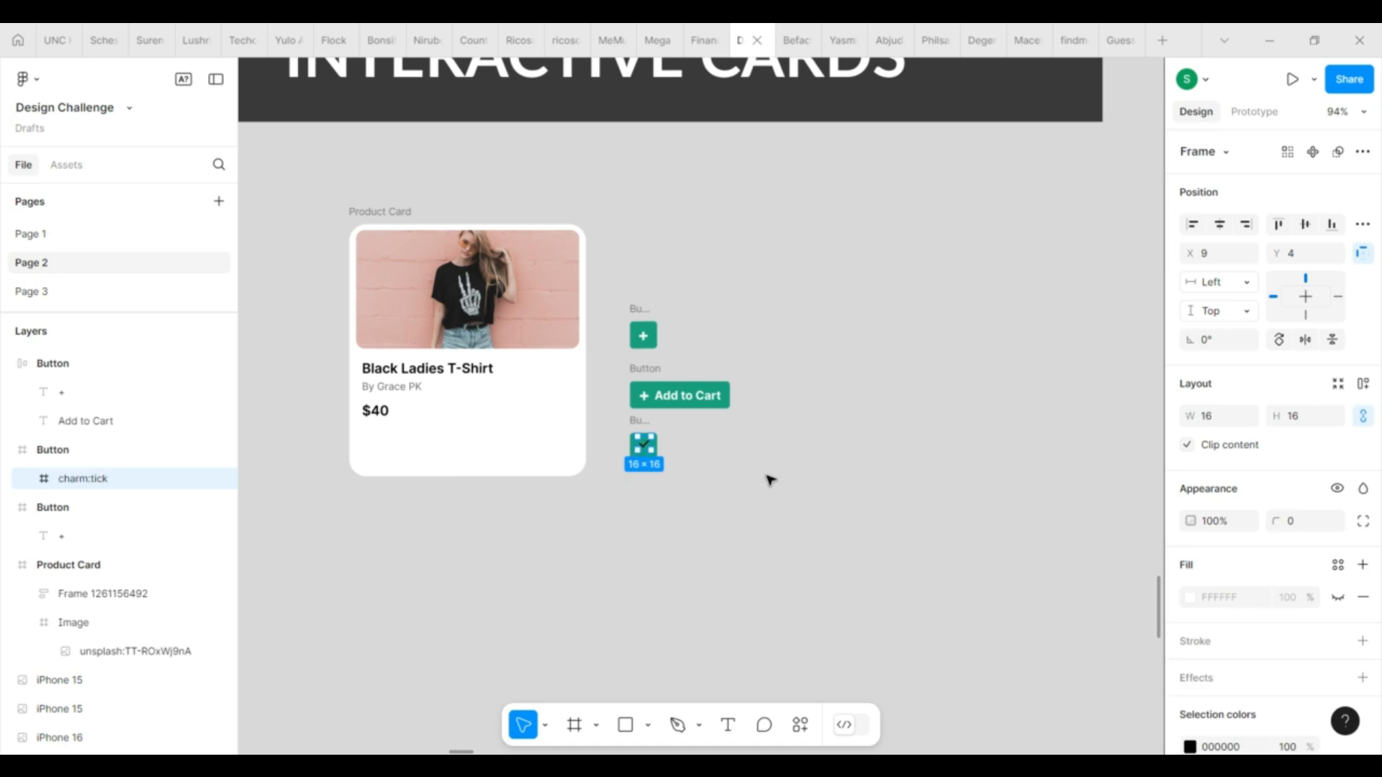
Step: Resize the tick icon to 20 × 20 and center it horizontally and vertically in its button
{"action": "left_click", "coordinate": [1308, 418]}
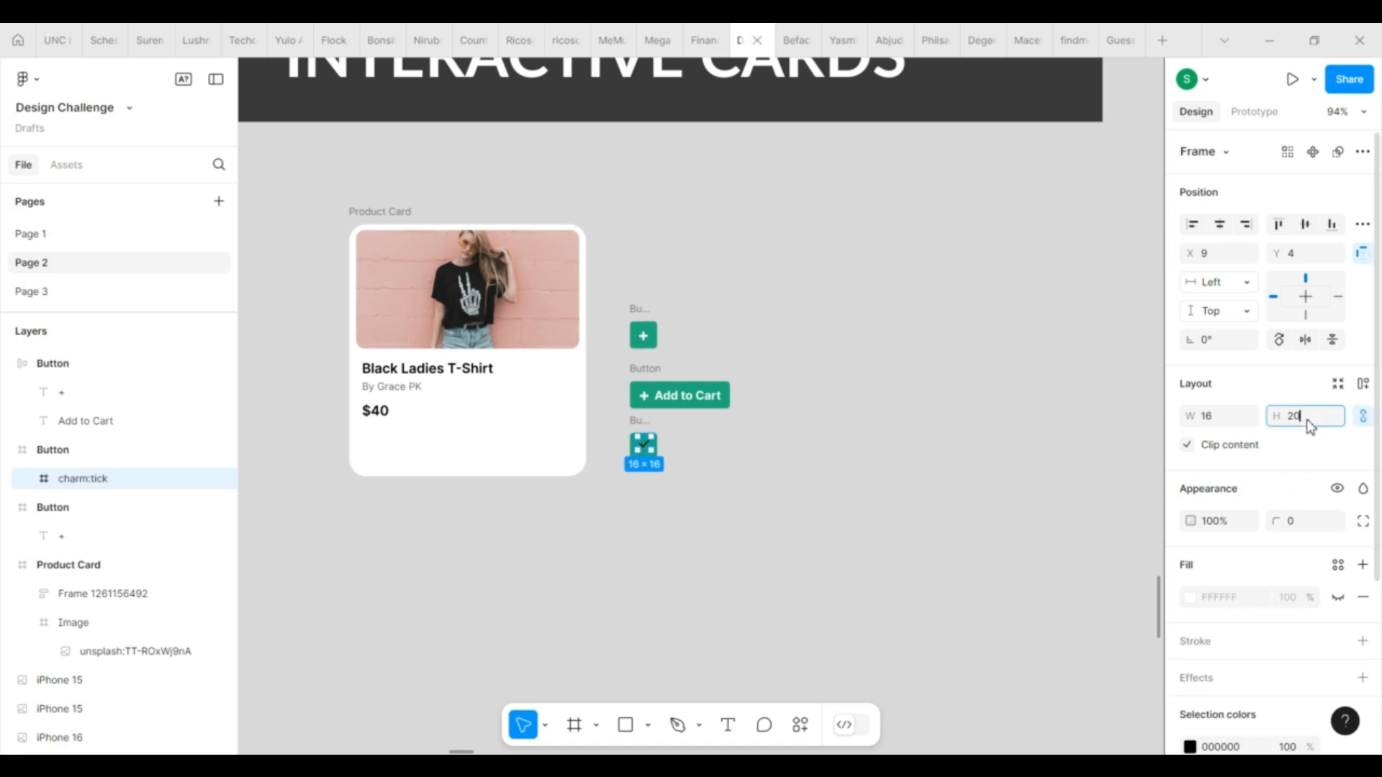
{"action": "key", "text": "Return"}
{"action": "left_click", "coordinate": [1314, 228]}
{"action": "left_click", "coordinate": [1226, 227]}
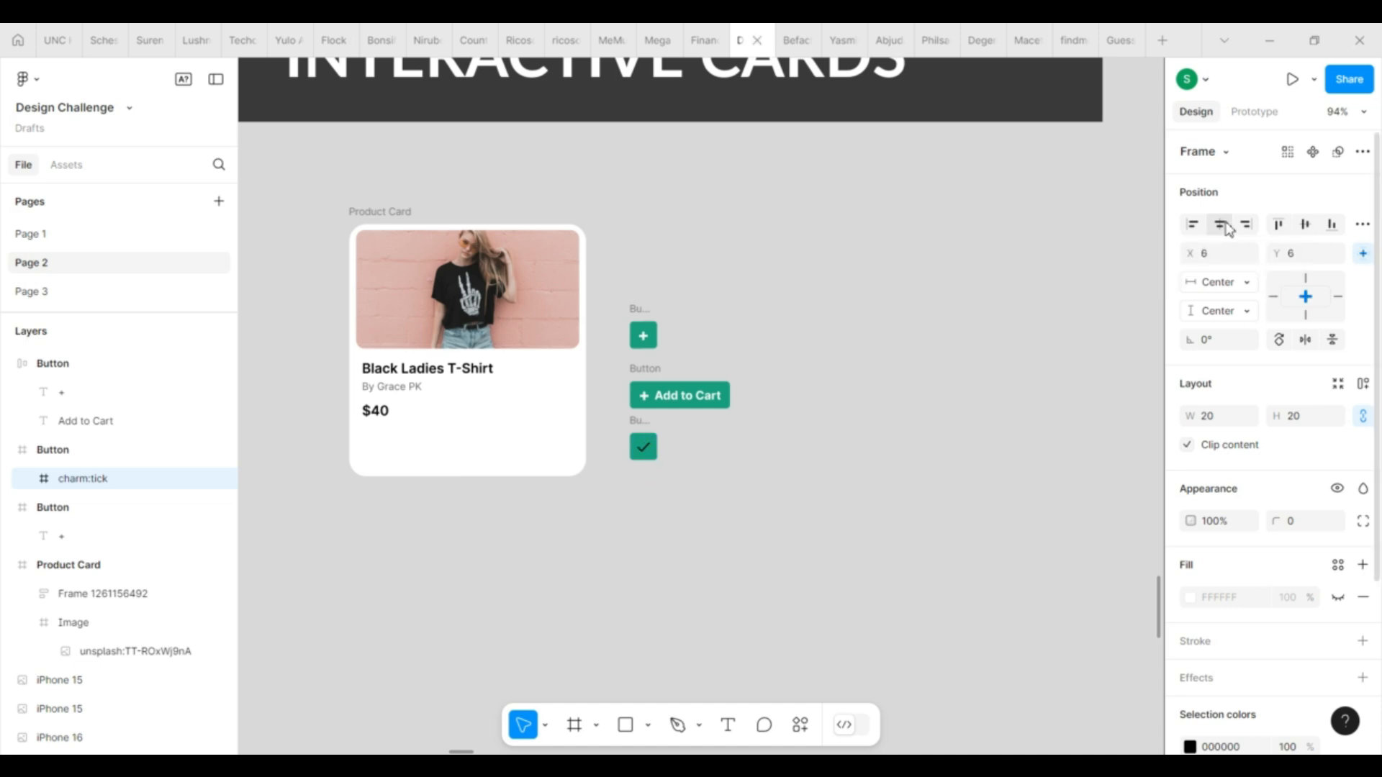
Step: Recolor the tick icon white FFFFFF
{"action": "left_click", "coordinate": [1190, 746]}
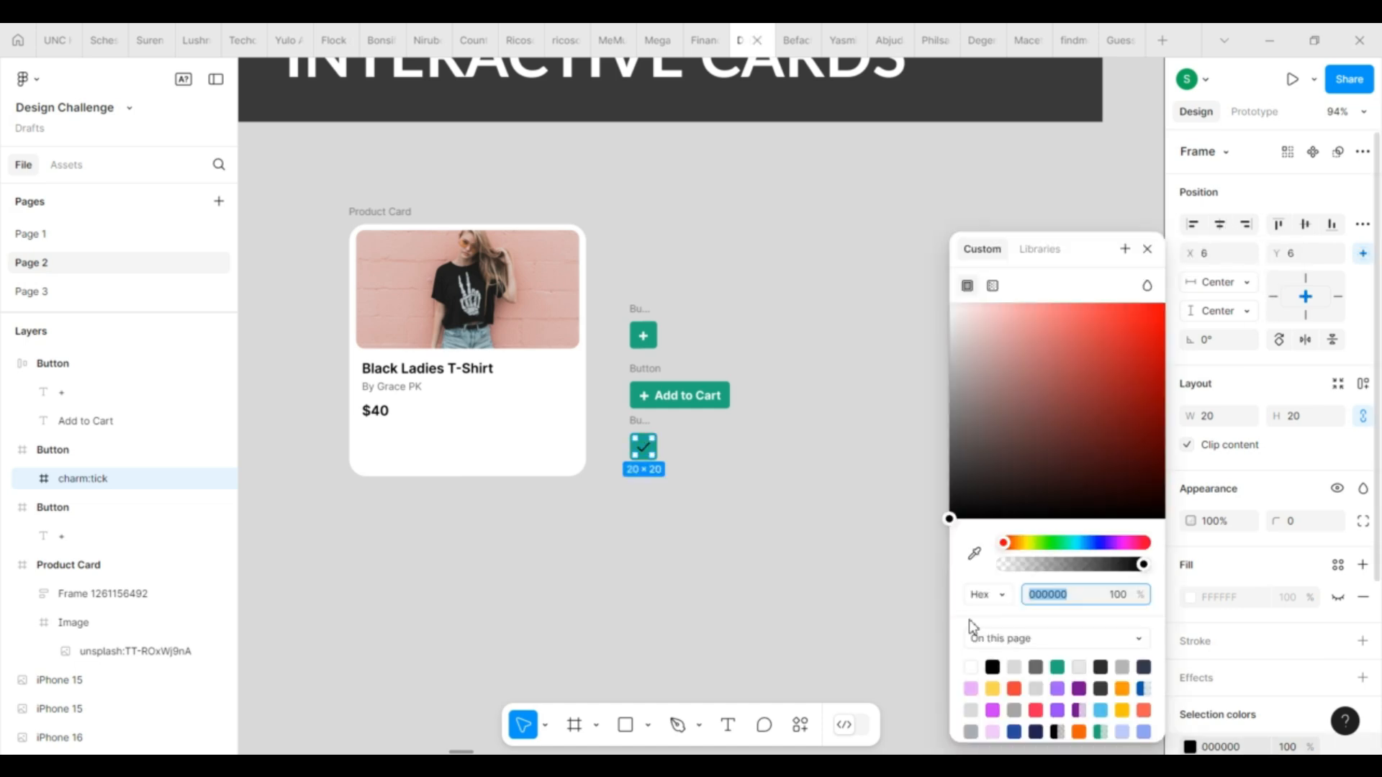
{"action": "left_click", "coordinate": [970, 667]}
{"action": "left_click", "coordinate": [1147, 249]}
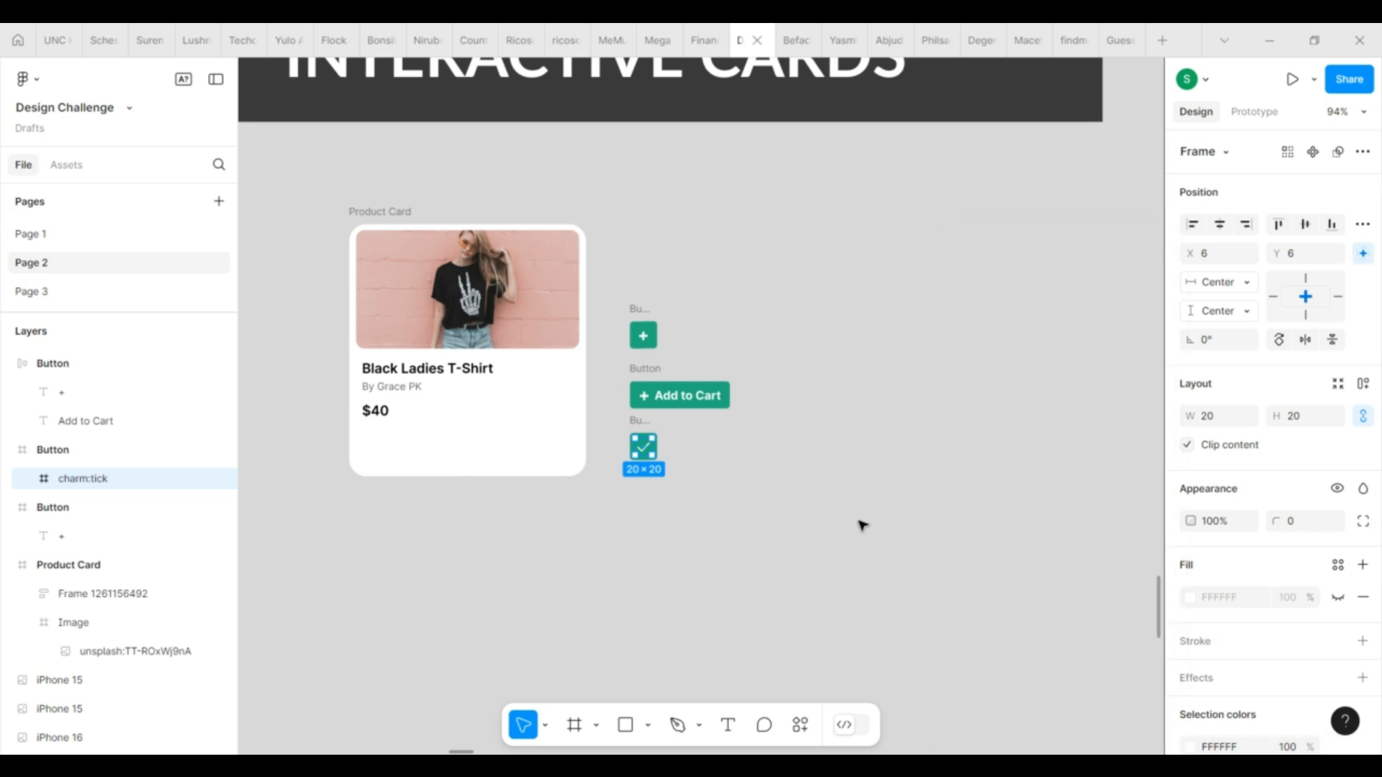
{"action": "left_click", "coordinate": [862, 526]}
Step: Combine the plus, Add to Cart and tick buttons into one component set
{"action": "left_click_drag", "start_coordinate": [622, 291], "coordinate": [747, 511]}
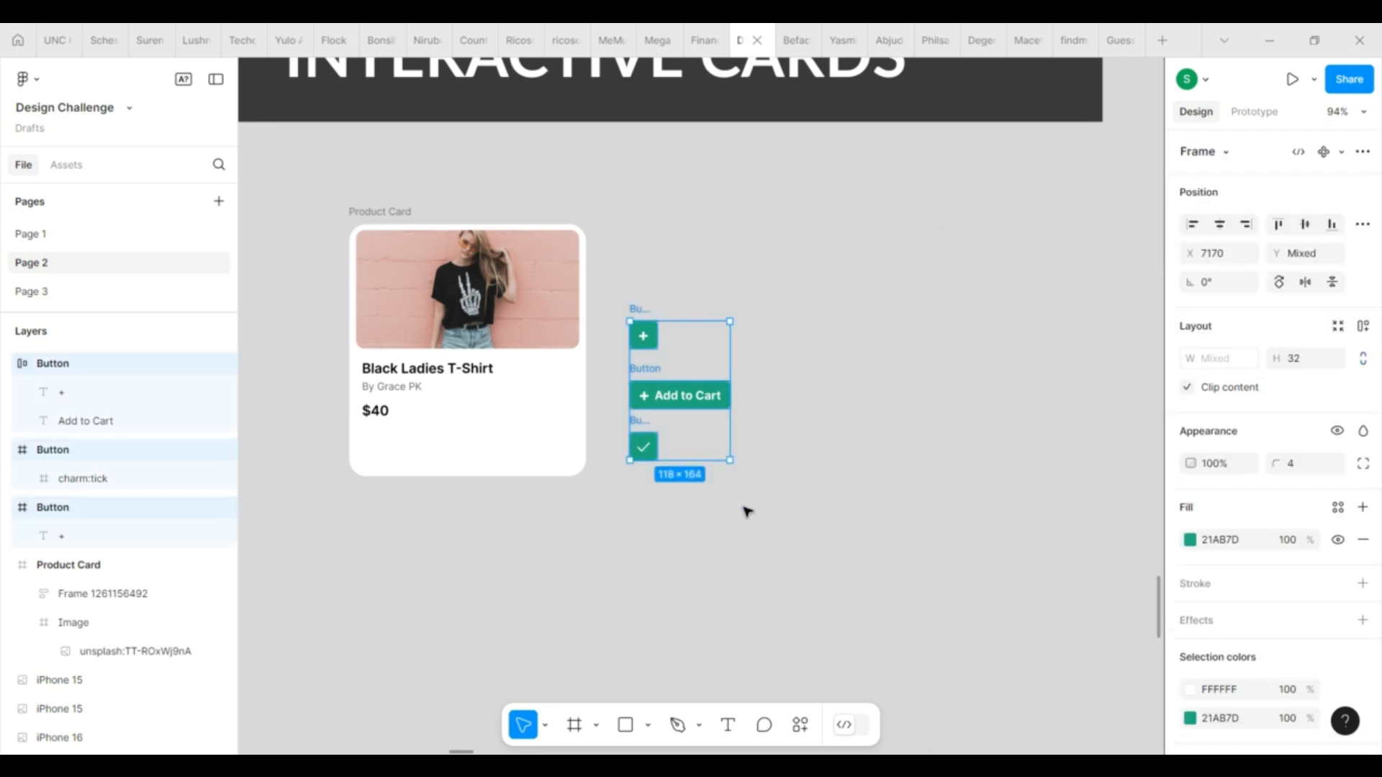
{"action": "left_click", "coordinate": [1341, 152]}
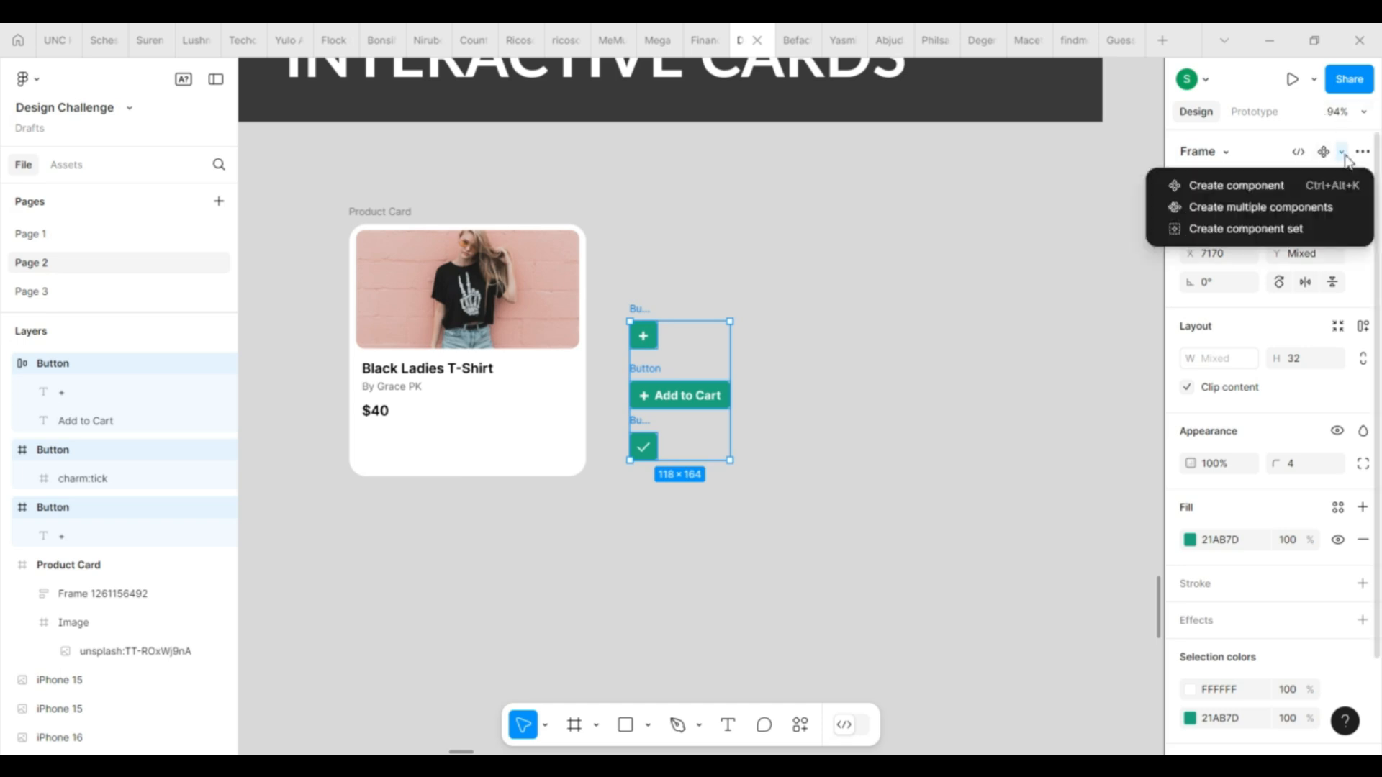
{"action": "left_click", "coordinate": [1302, 230]}
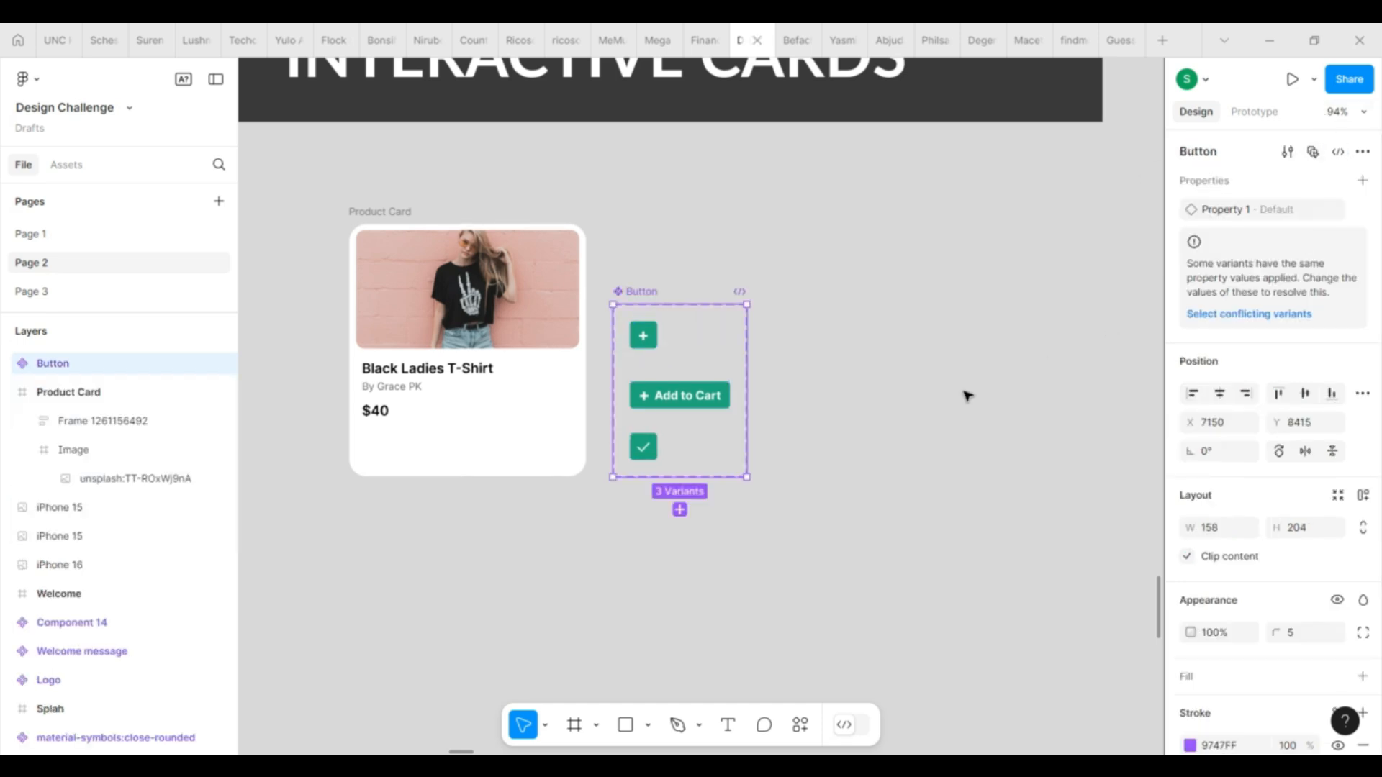
Step: Set Property 1 to 1 for the Add to Cart variant and to 2 for the tick variant
{"action": "left_click", "coordinate": [648, 336]}
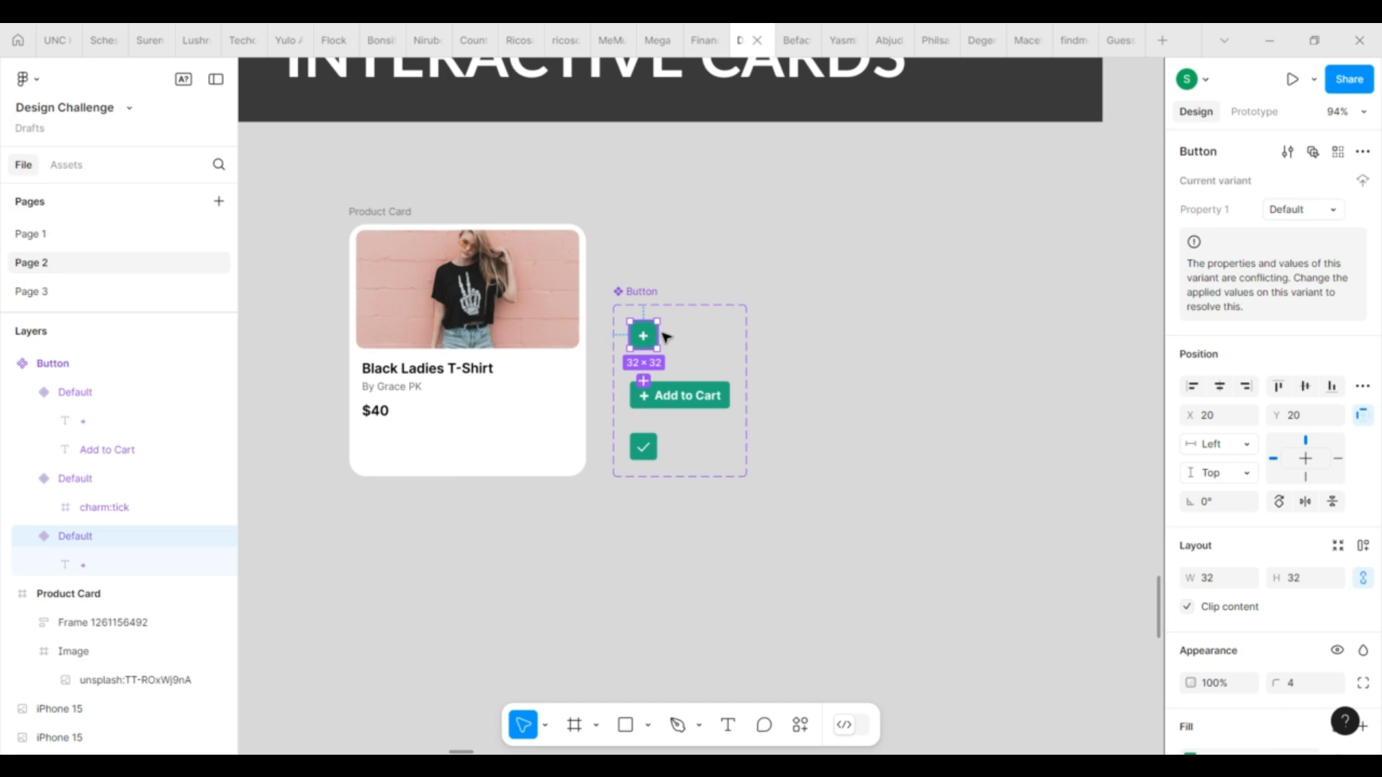
{"action": "left_click", "coordinate": [680, 395]}
{"action": "left_click", "coordinate": [1314, 216]}
{"action": "type", "text": "1"}
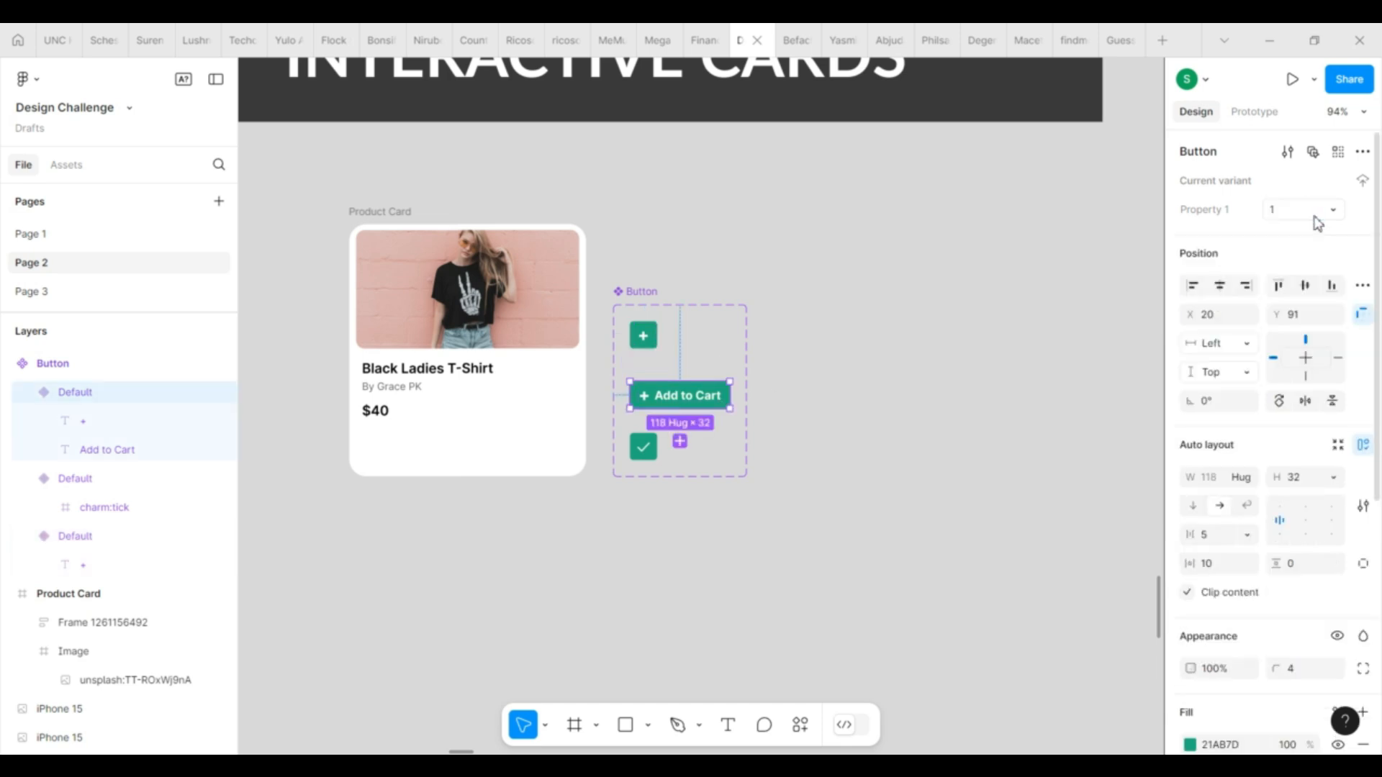
{"action": "left_click", "coordinate": [643, 447]}
{"action": "left_click", "coordinate": [1304, 216]}
{"action": "type", "text": "2"}
{"action": "left_click", "coordinate": [953, 367]}
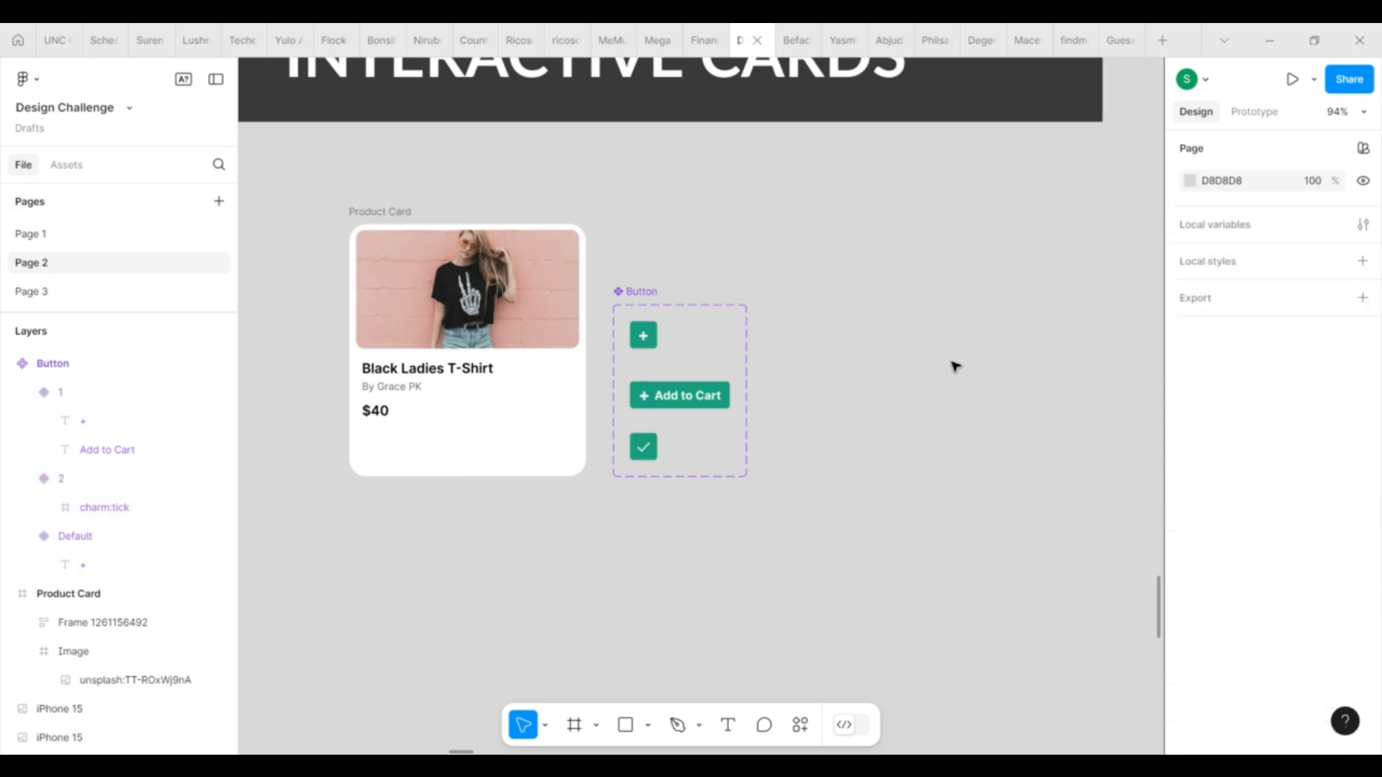
Step: Move the Button component set slightly higher and farther away from the product card
{"action": "scroll", "coordinate": [953, 367], "scroll_direction": "down", "scroll_amount": 3}
{"action": "left_click_drag", "start_coordinate": [746, 308], "coordinate": [765, 280]}
{"action": "left_click", "coordinate": [658, 521]}
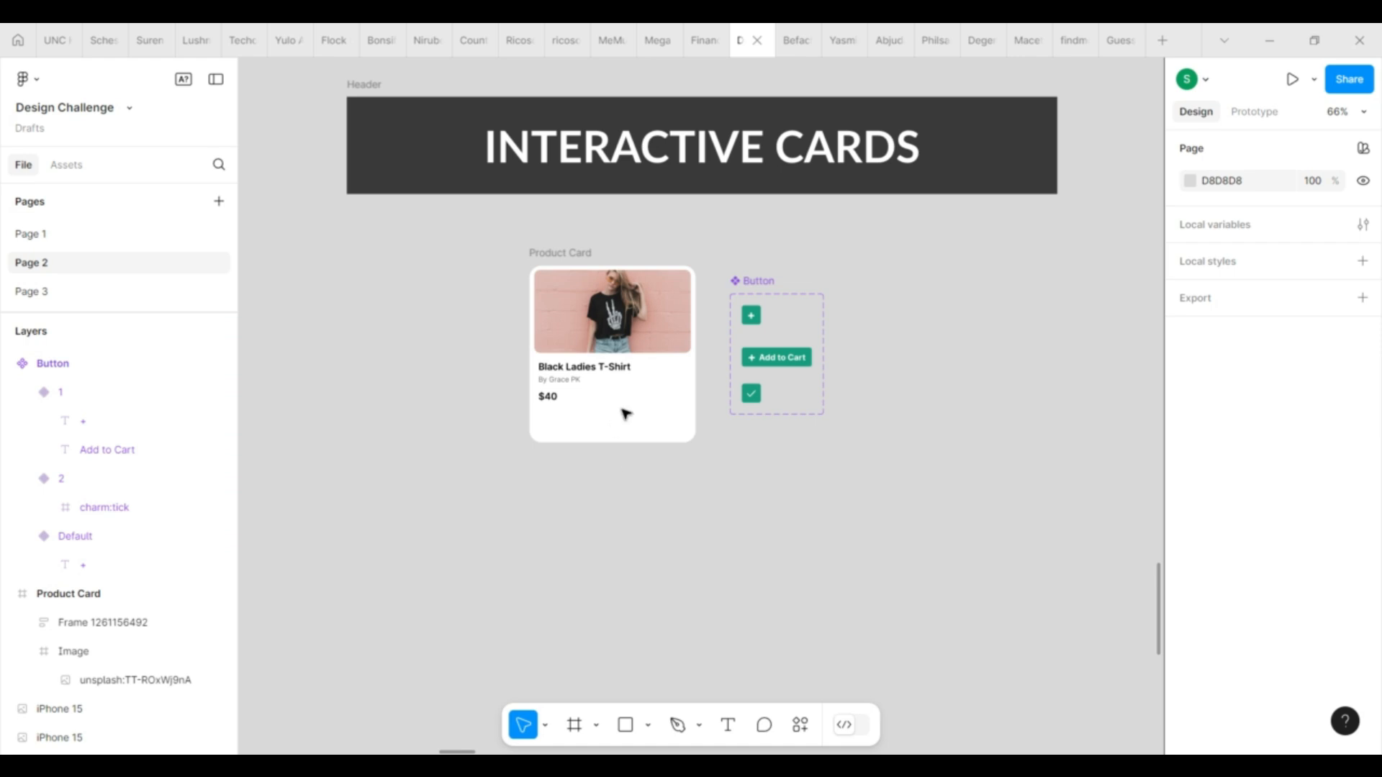
Step: Copy the default plus button into the product card and place it beside the title at the card's right edge
{"action": "scroll", "coordinate": [625, 414], "scroll_direction": "up", "scroll_amount": 4}
{"action": "left_click", "coordinate": [840, 256]}
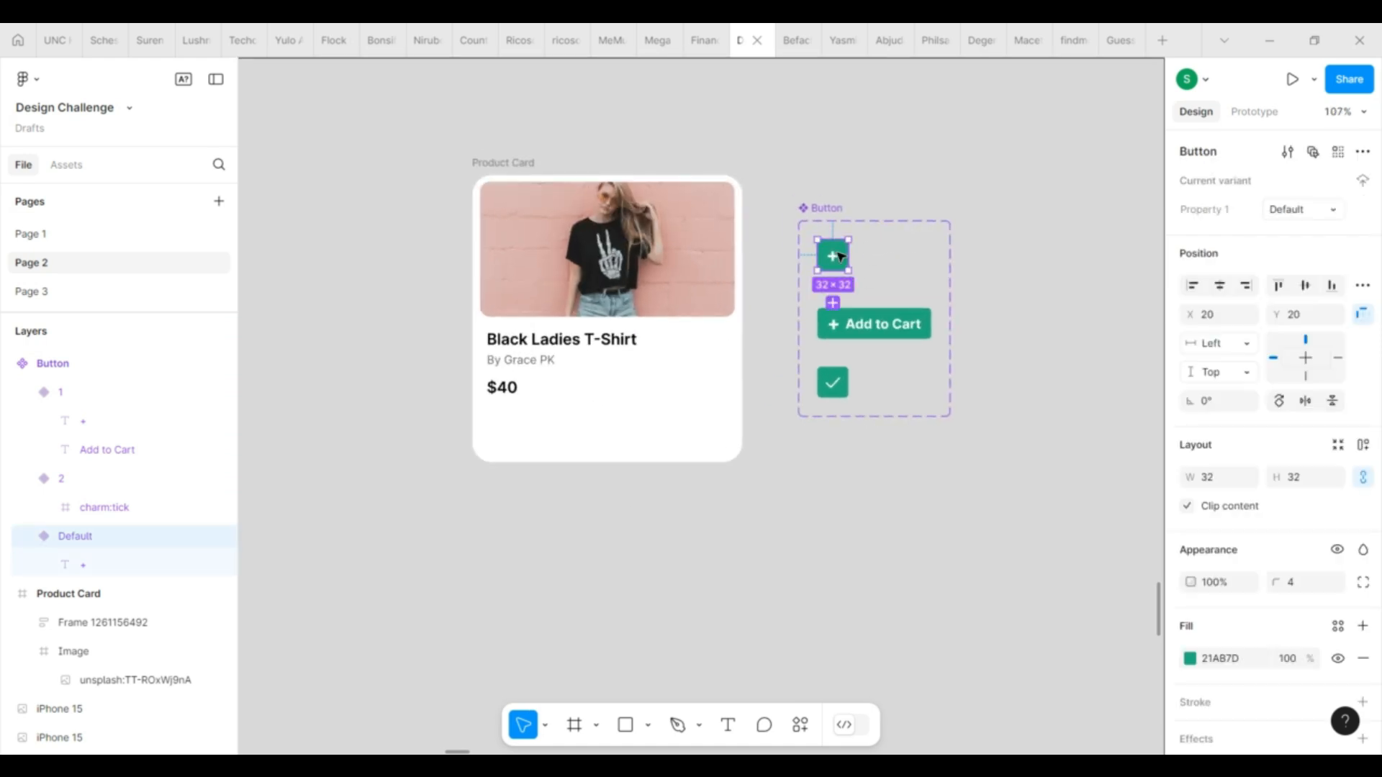
{"action": "left_click", "coordinate": [698, 365]}
{"action": "left_click", "coordinate": [481, 167]}
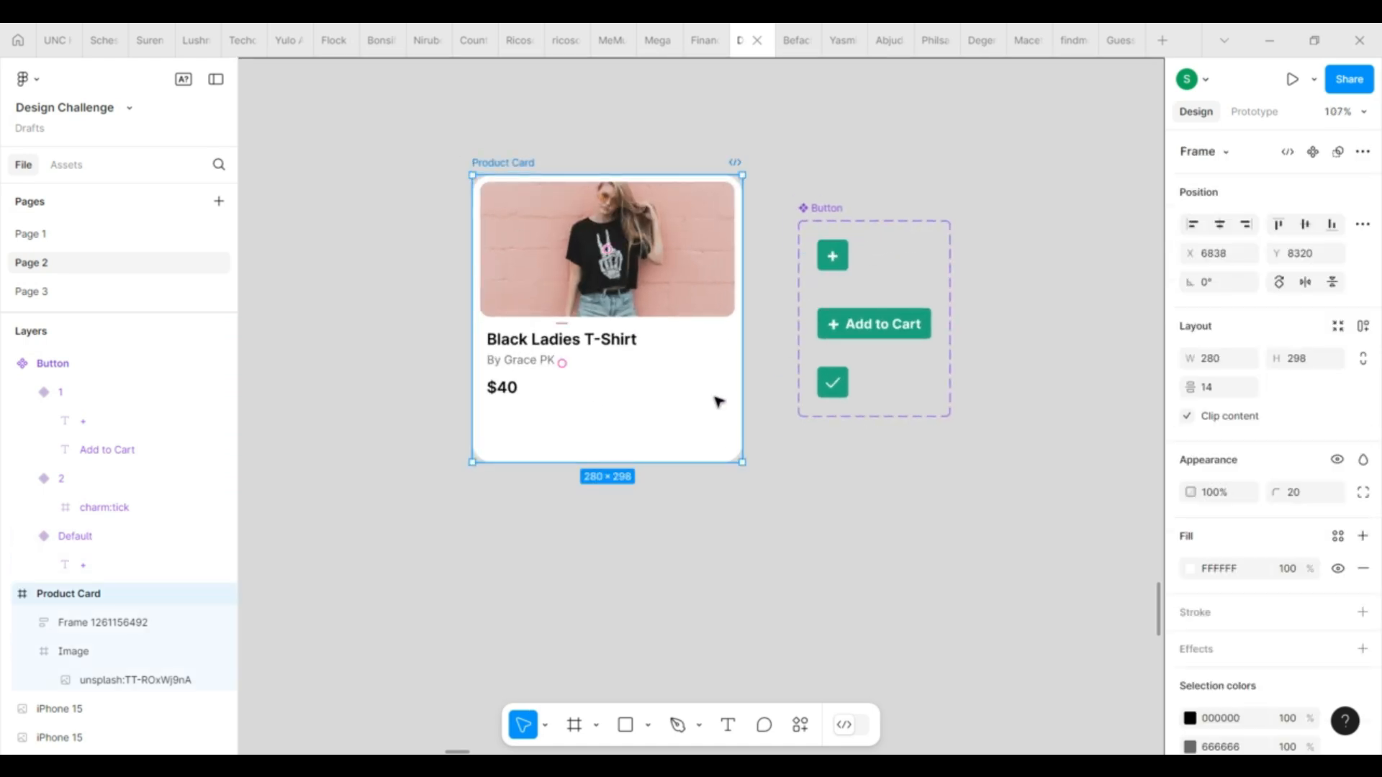
{"action": "key", "text": "ctrl+v"}
{"action": "left_click_drag", "start_coordinate": [513, 214], "coordinate": [715, 350]}
Step: Wrap the card's text block and plus button in a horizontal auto layout, aligned to the top with Auto spacing
{"action": "left_click", "coordinate": [636, 392]}
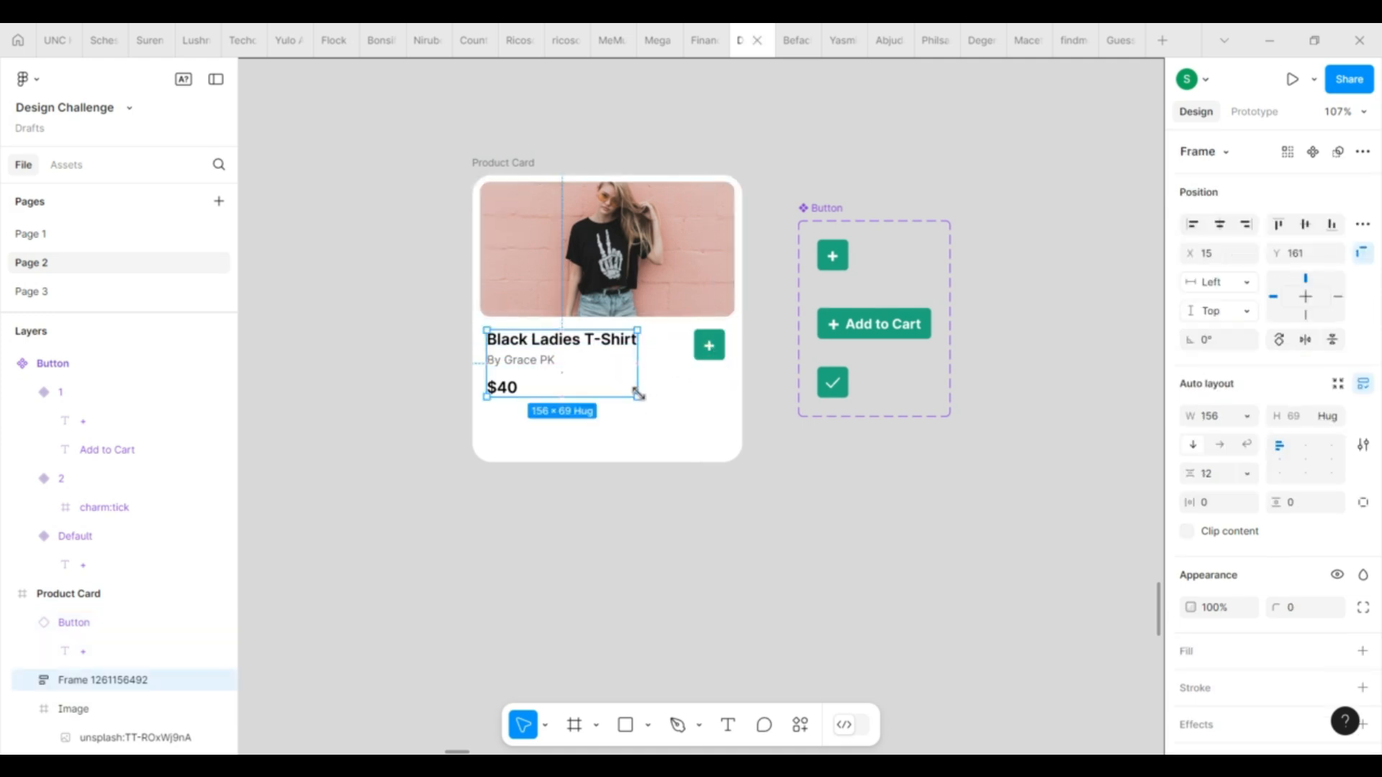
{"action": "left_click", "coordinate": [710, 344], "text": "shift"}
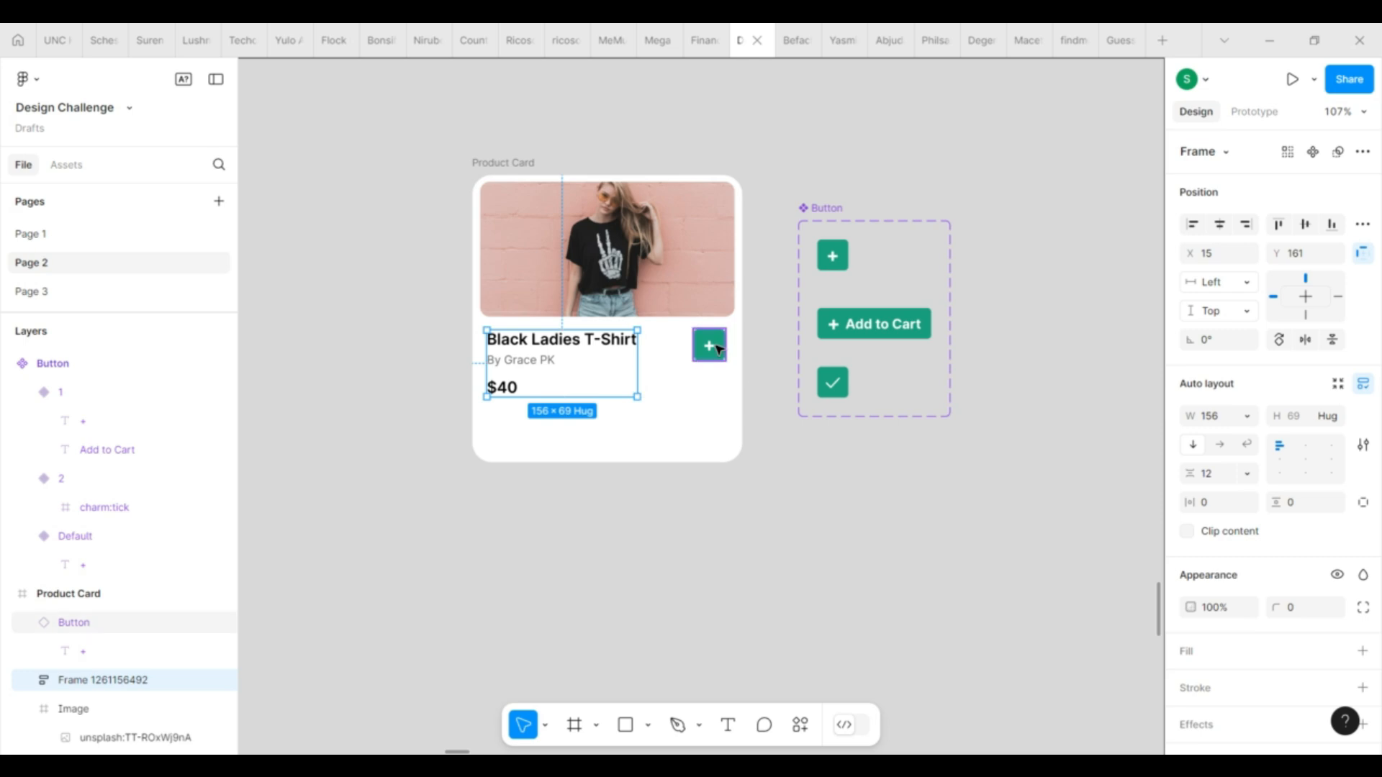
{"action": "key", "text": "shift+a"}
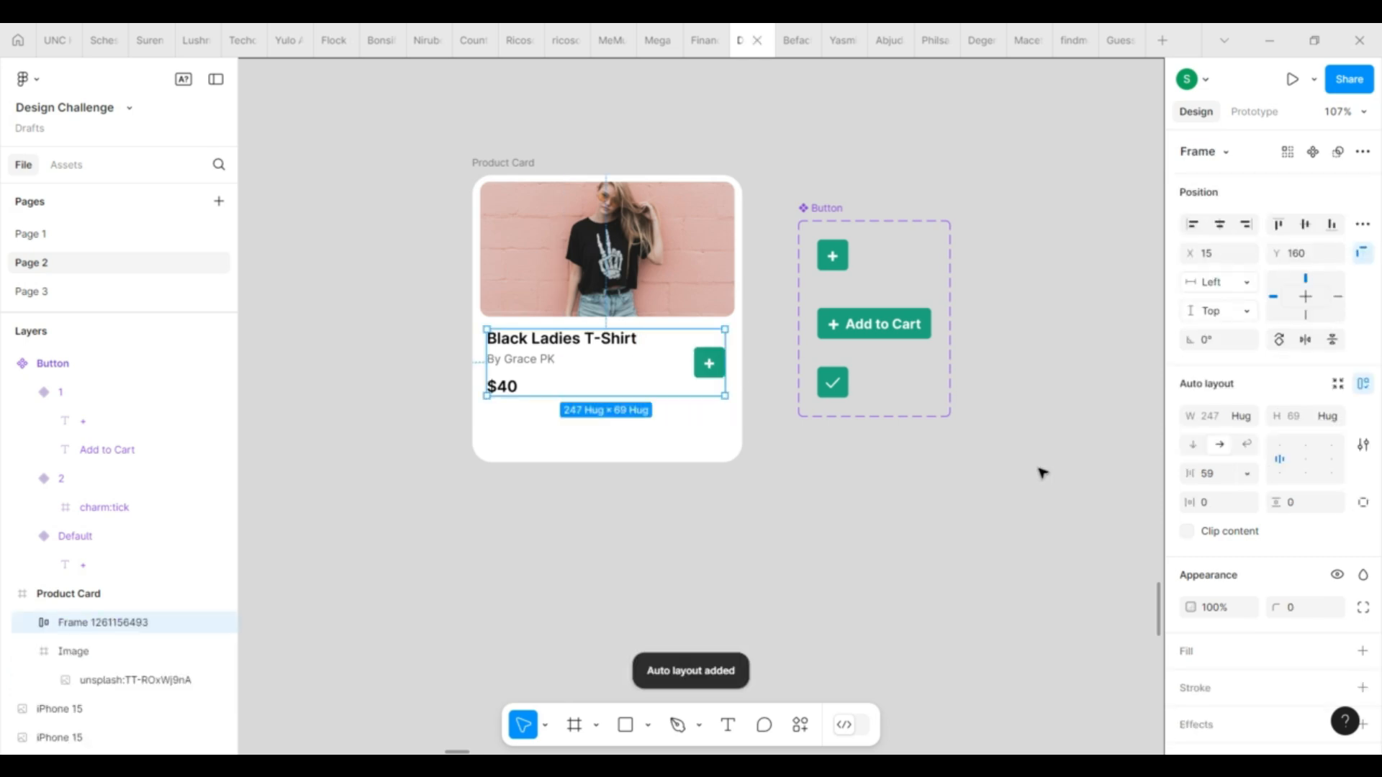
{"action": "left_click", "coordinate": [1279, 445]}
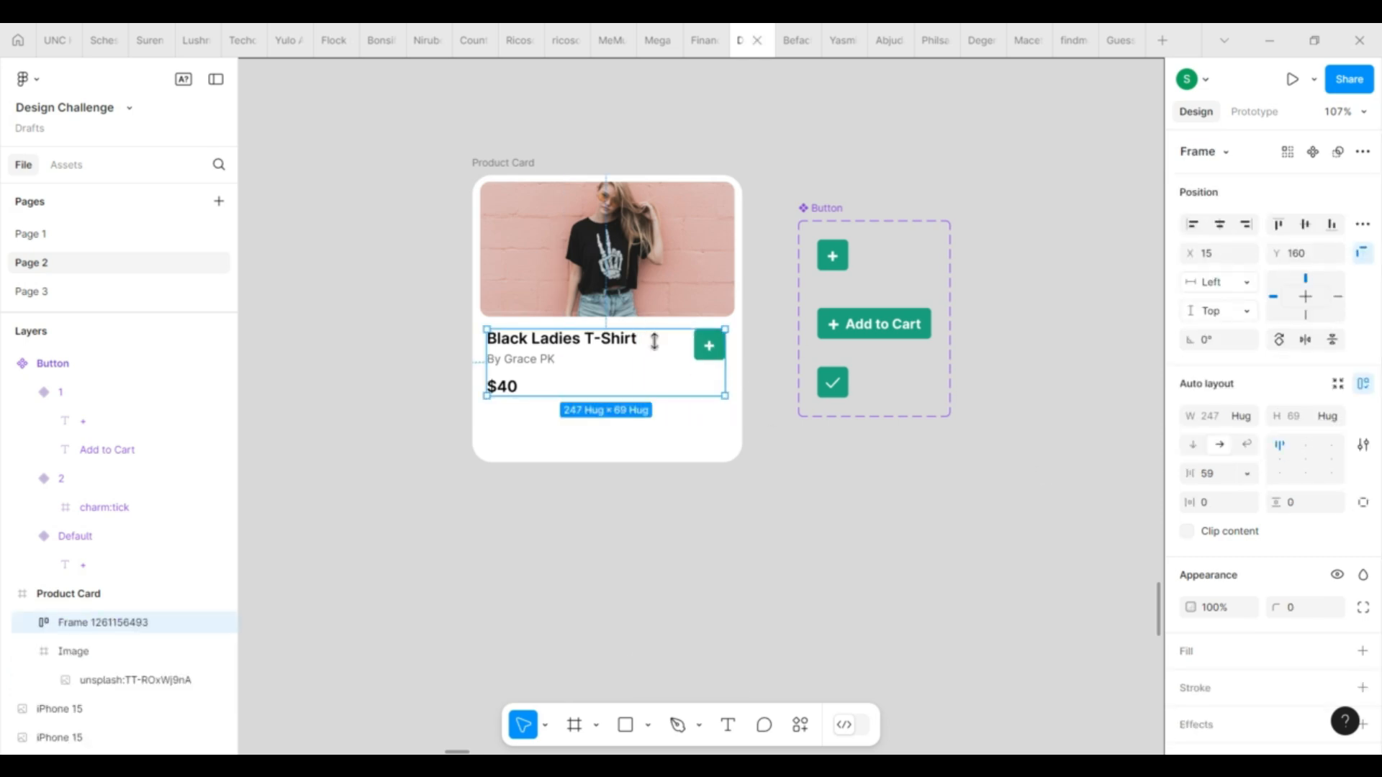
{"action": "left_click", "coordinate": [1246, 474]}
{"action": "left_click", "coordinate": [1245, 495]}
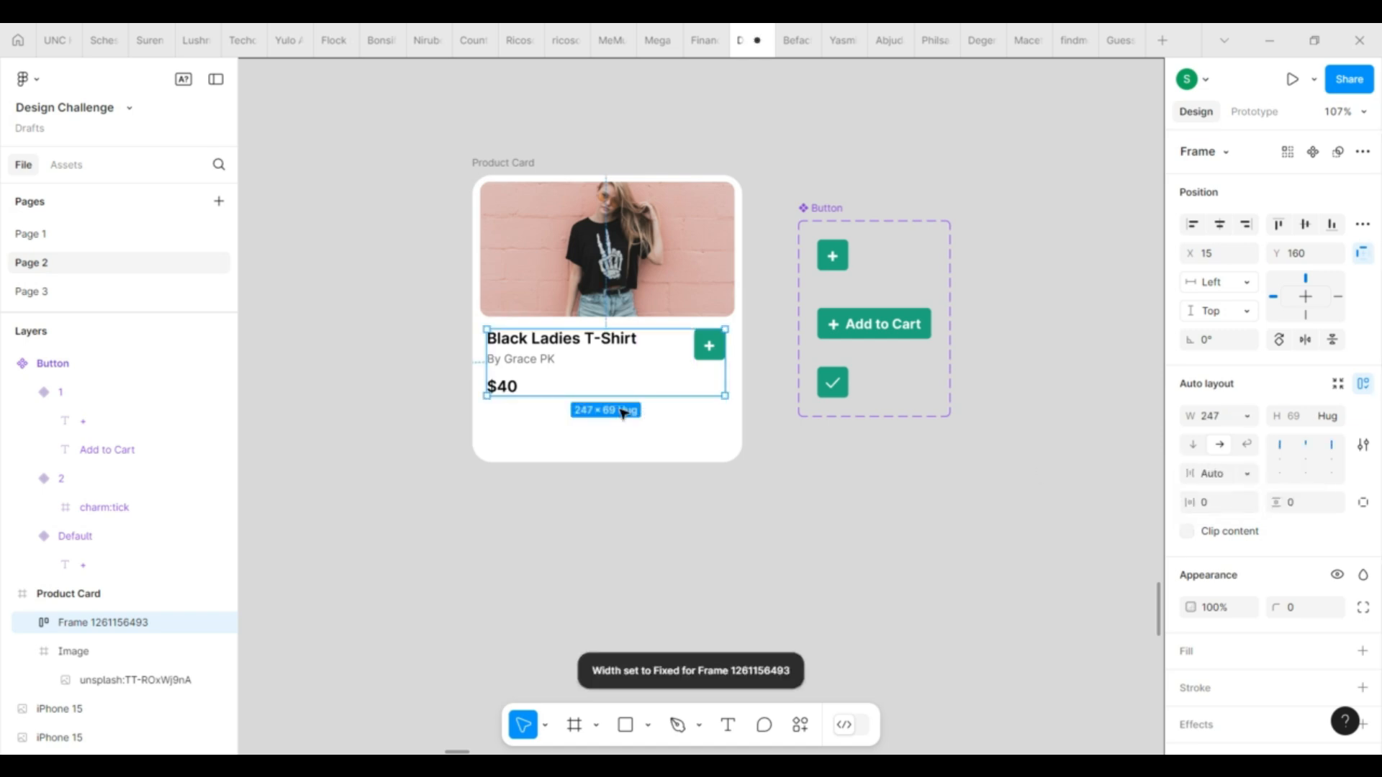
Step: Switch the button instance in the card to variant 1, the Add to Cart version
{"action": "left_click", "coordinate": [708, 345]}
{"action": "left_click", "coordinate": [1332, 215]}
{"action": "left_click", "coordinate": [1310, 231]}
Step: Set the horizontal padding of the main Add to Cart variant to 6
{"action": "left_click", "coordinate": [898, 323]}
{"action": "left_click", "coordinate": [1232, 565]}
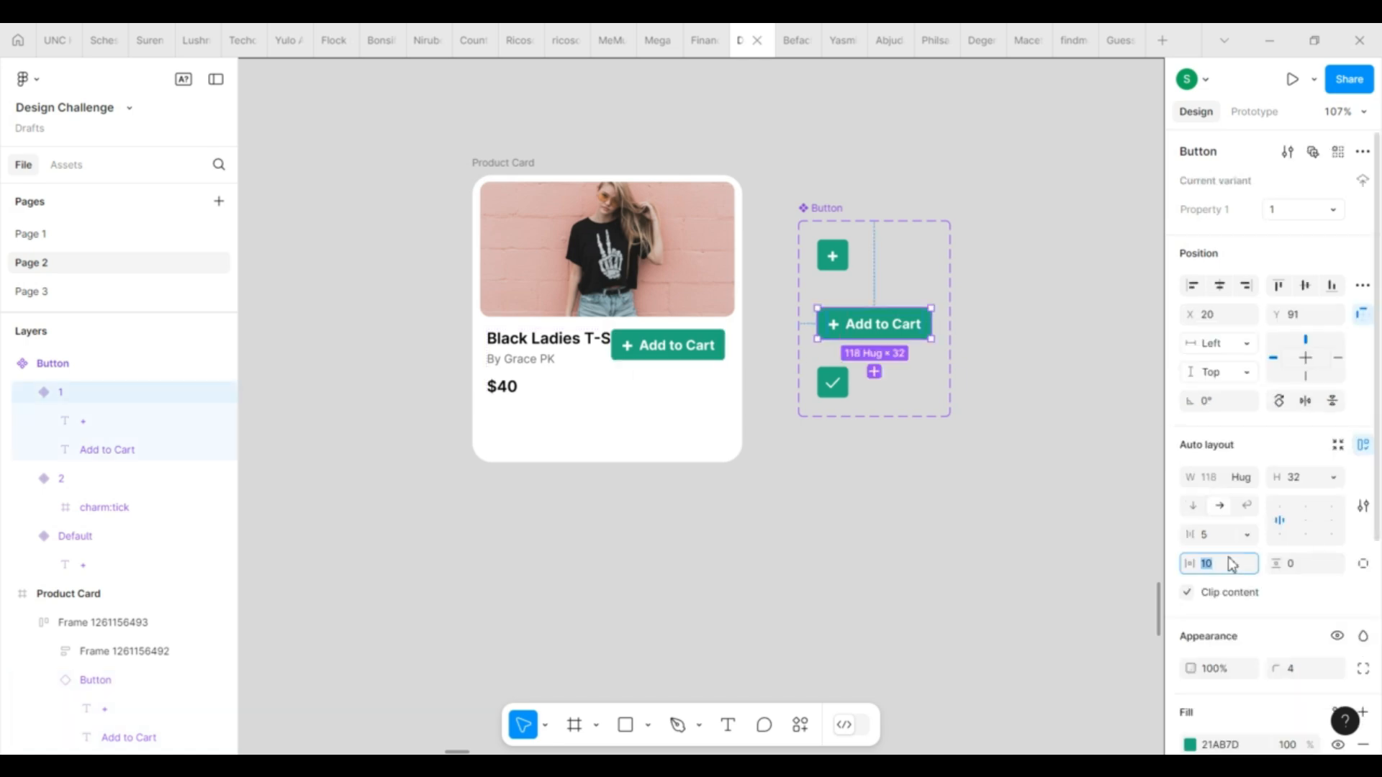
{"action": "type", "text": "6"}
{"action": "key", "text": "Return"}
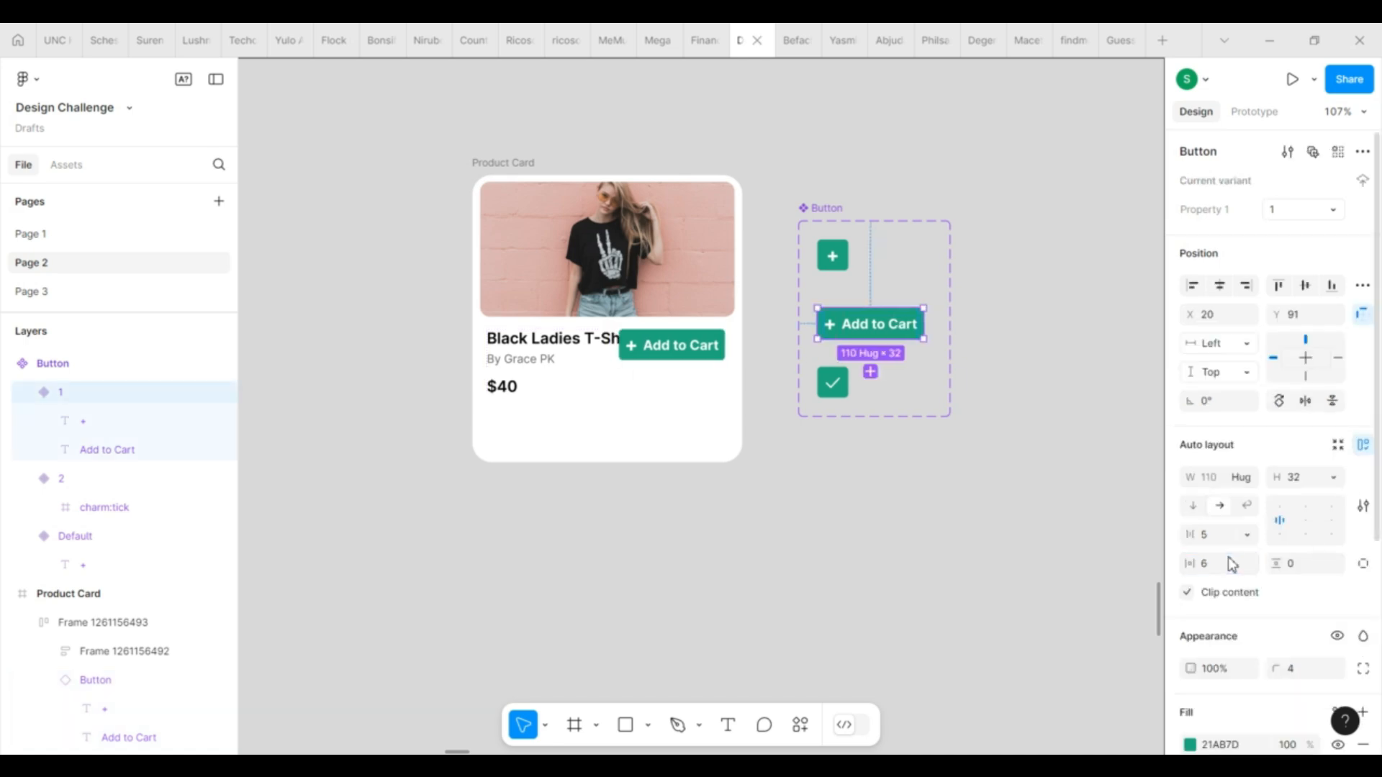
Step: Set the Add to Cart variant's label font size to 12 and its plus sign to 16
{"action": "left_click", "coordinate": [900, 324]}
{"action": "left_click", "coordinate": [1300, 608]}
{"action": "type", "text": "12"}
{"action": "key", "text": "Return"}
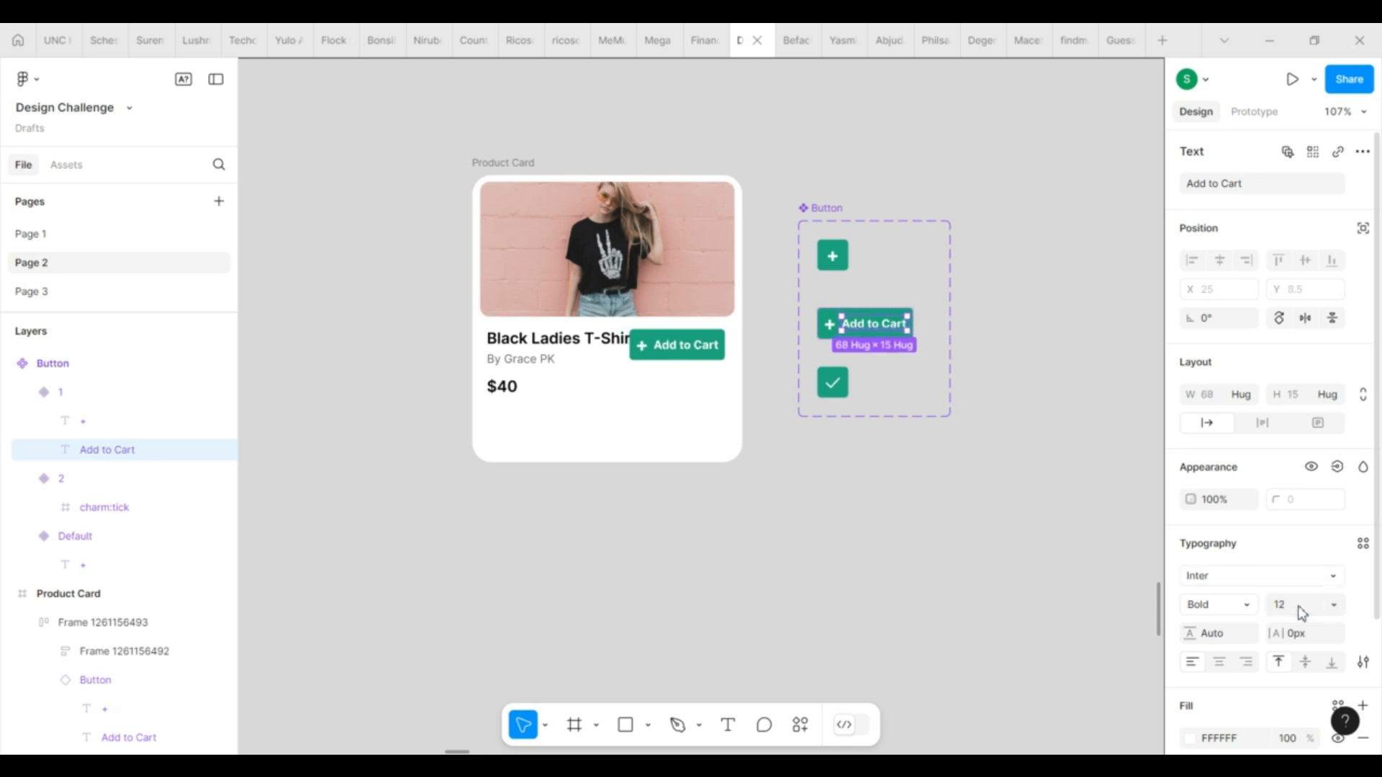
{"action": "left_click", "coordinate": [828, 324]}
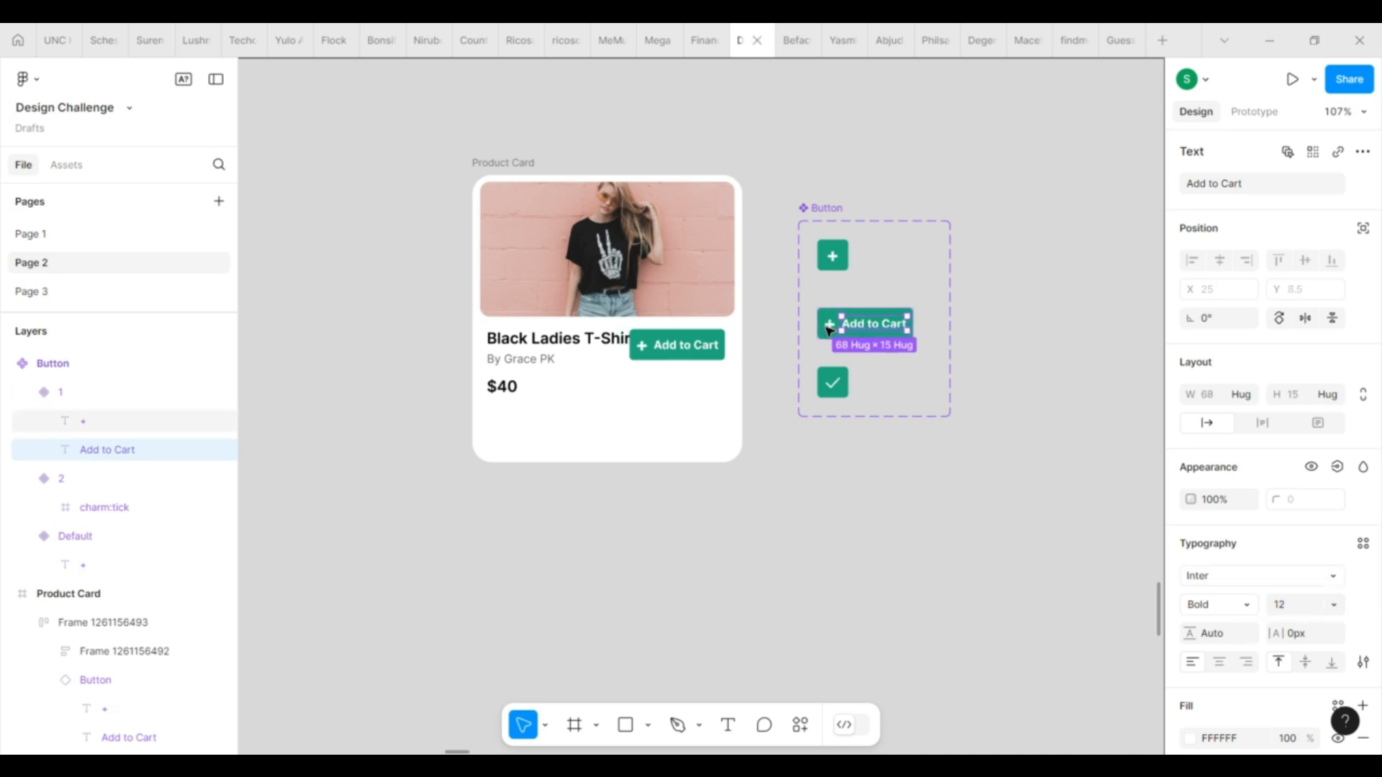
{"action": "left_click", "coordinate": [1288, 608]}
{"action": "key", "text": "Return"}
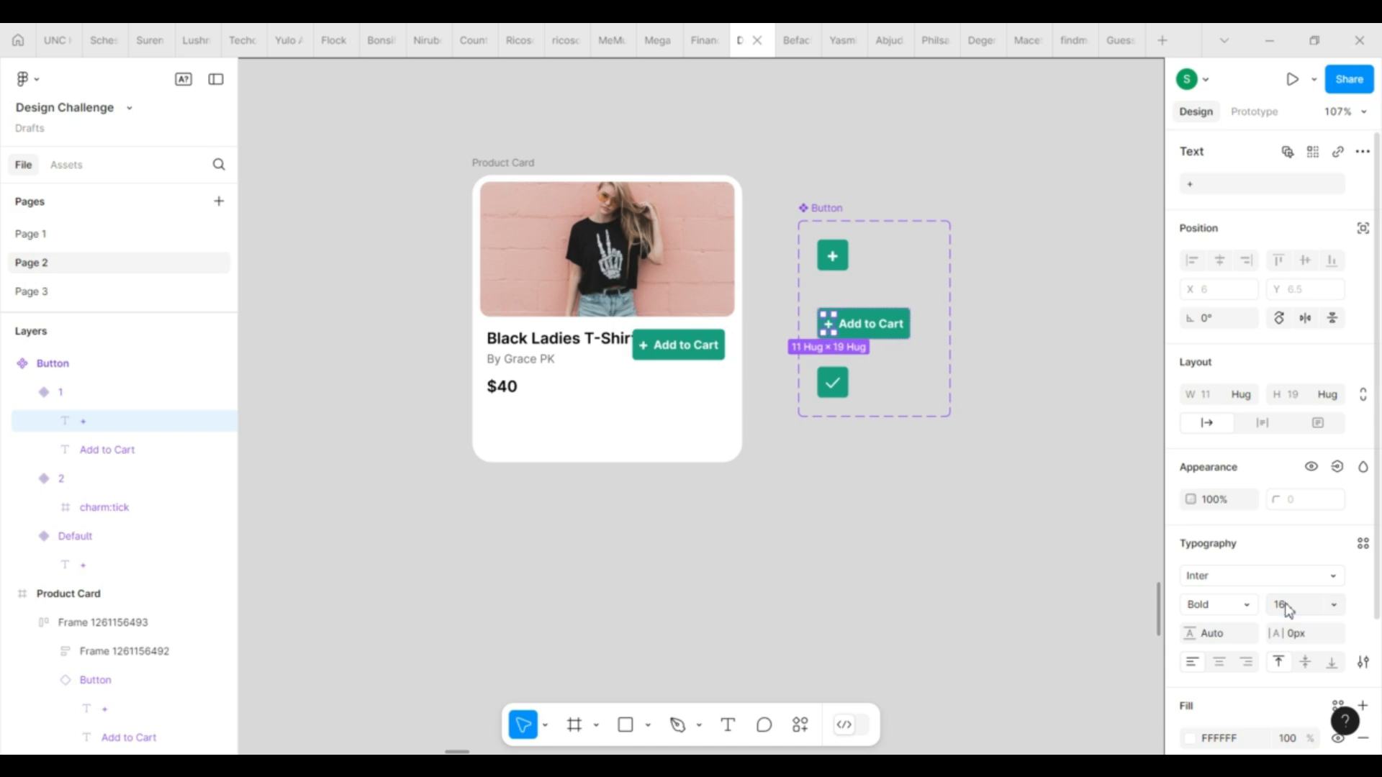
{"action": "left_click", "coordinate": [1003, 484]}
Step: Set the height of the plus, Add to Cart and tick variants to 28
{"action": "left_click", "coordinate": [905, 326]}
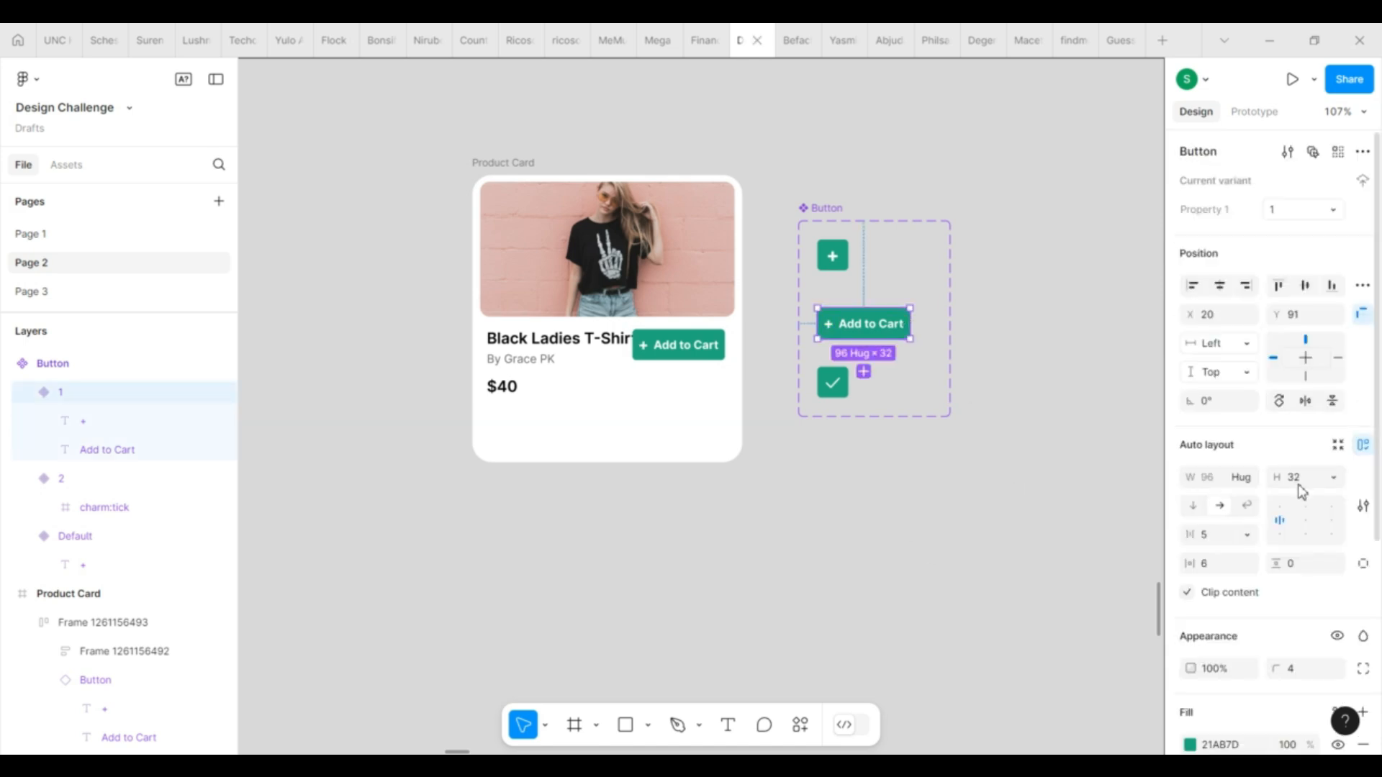
{"action": "left_click", "coordinate": [955, 493]}
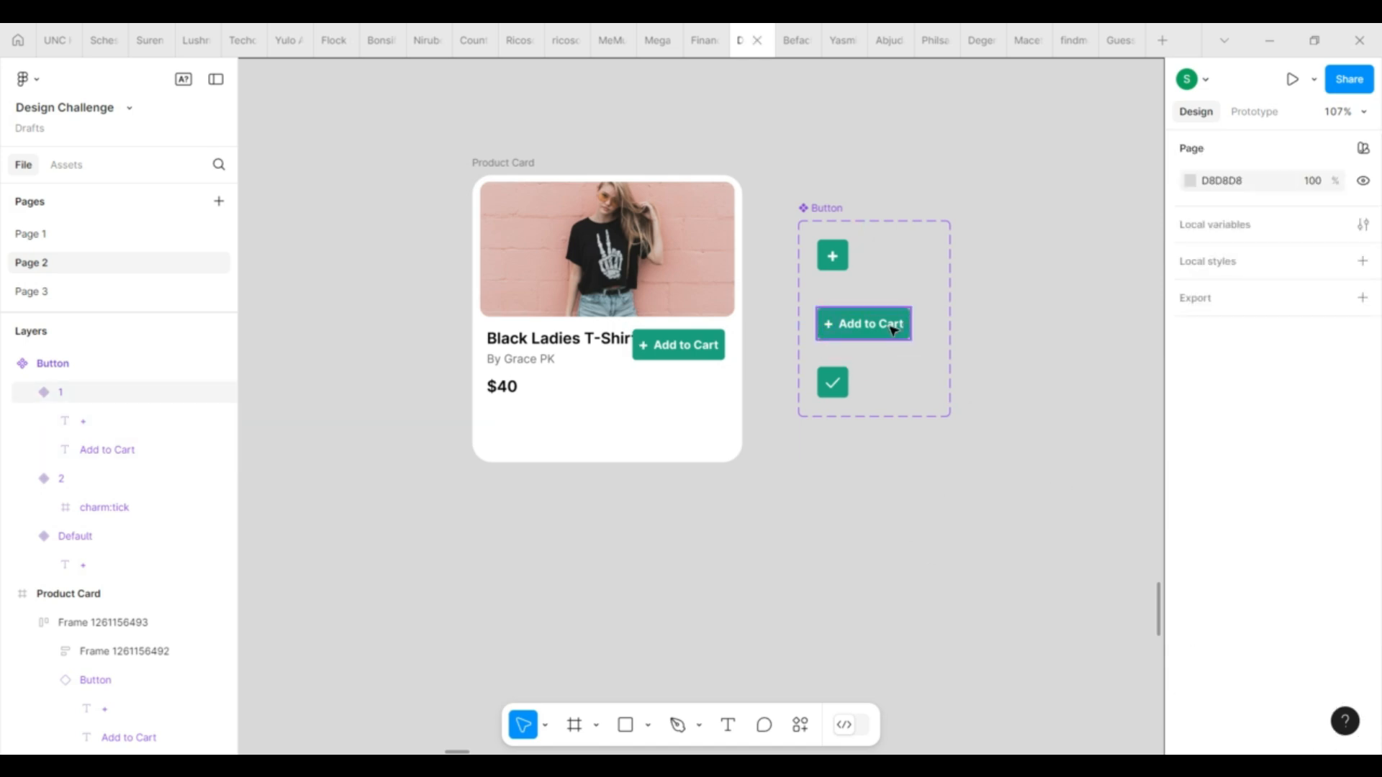
{"action": "left_click", "coordinate": [889, 322]}
{"action": "left_click", "coordinate": [832, 255], "text": "shift"}
{"action": "left_click", "coordinate": [839, 388], "text": "shift"}
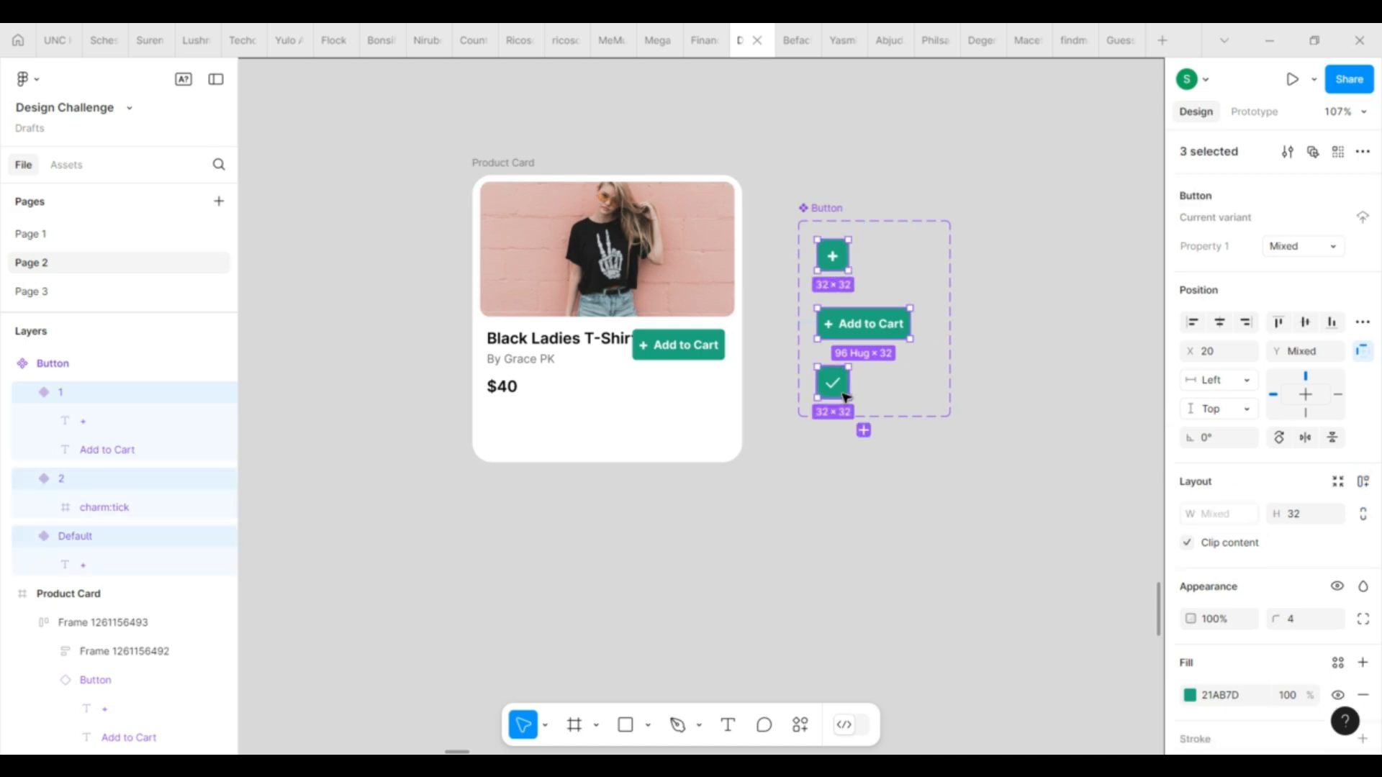
{"action": "left_click", "coordinate": [1311, 518]}
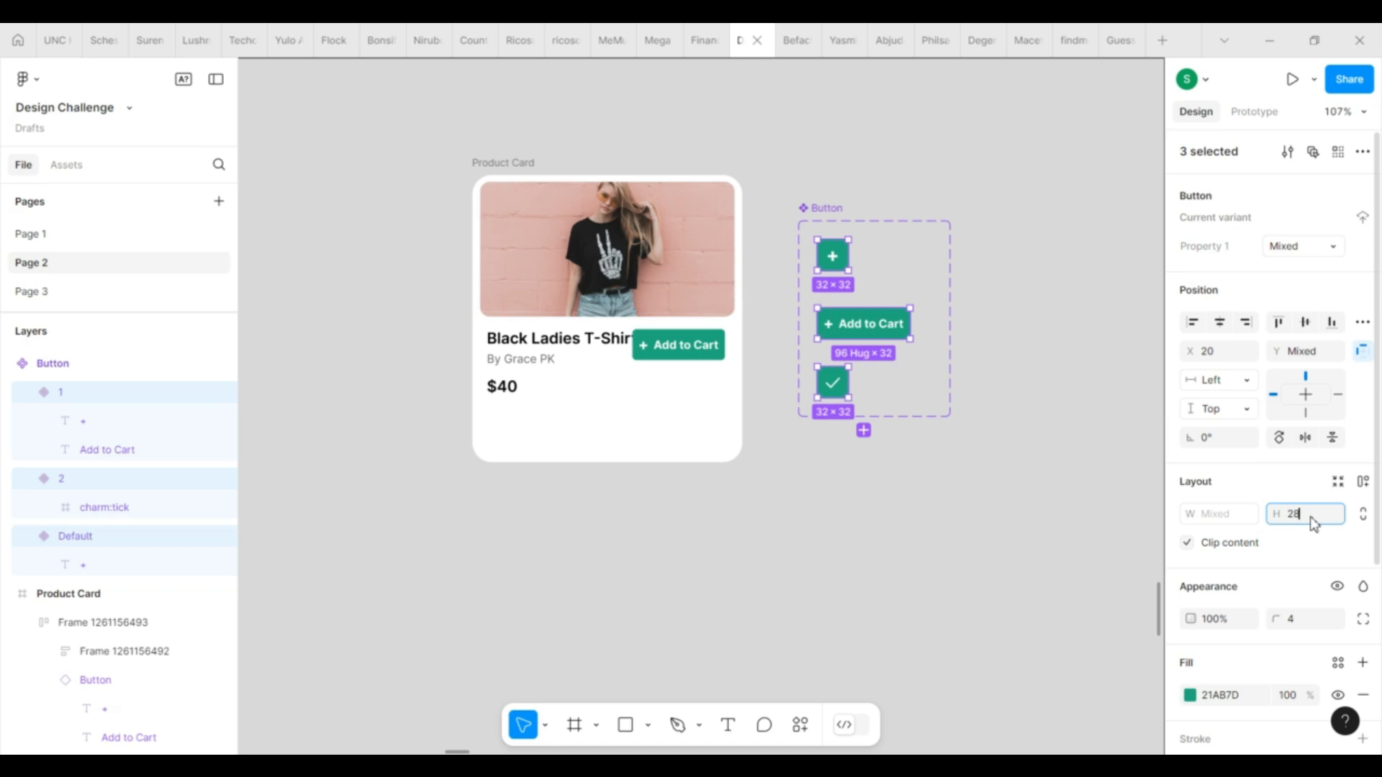
{"action": "key", "text": "Return"}
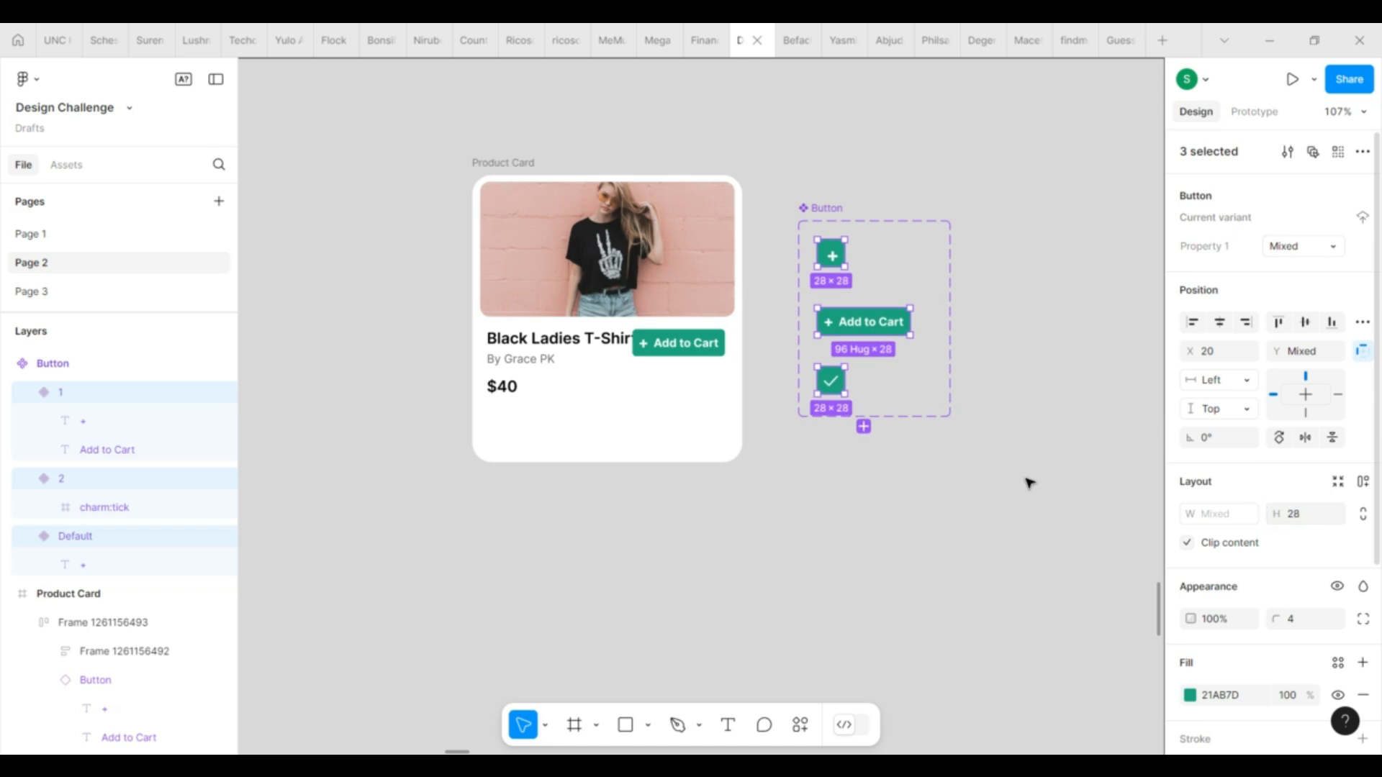
Step: Center the plus sign horizontally and vertically within the default button variant
{"action": "left_click", "coordinate": [1070, 435]}
{"action": "left_click", "coordinate": [830, 254]}
{"action": "left_click", "coordinate": [830, 254]}
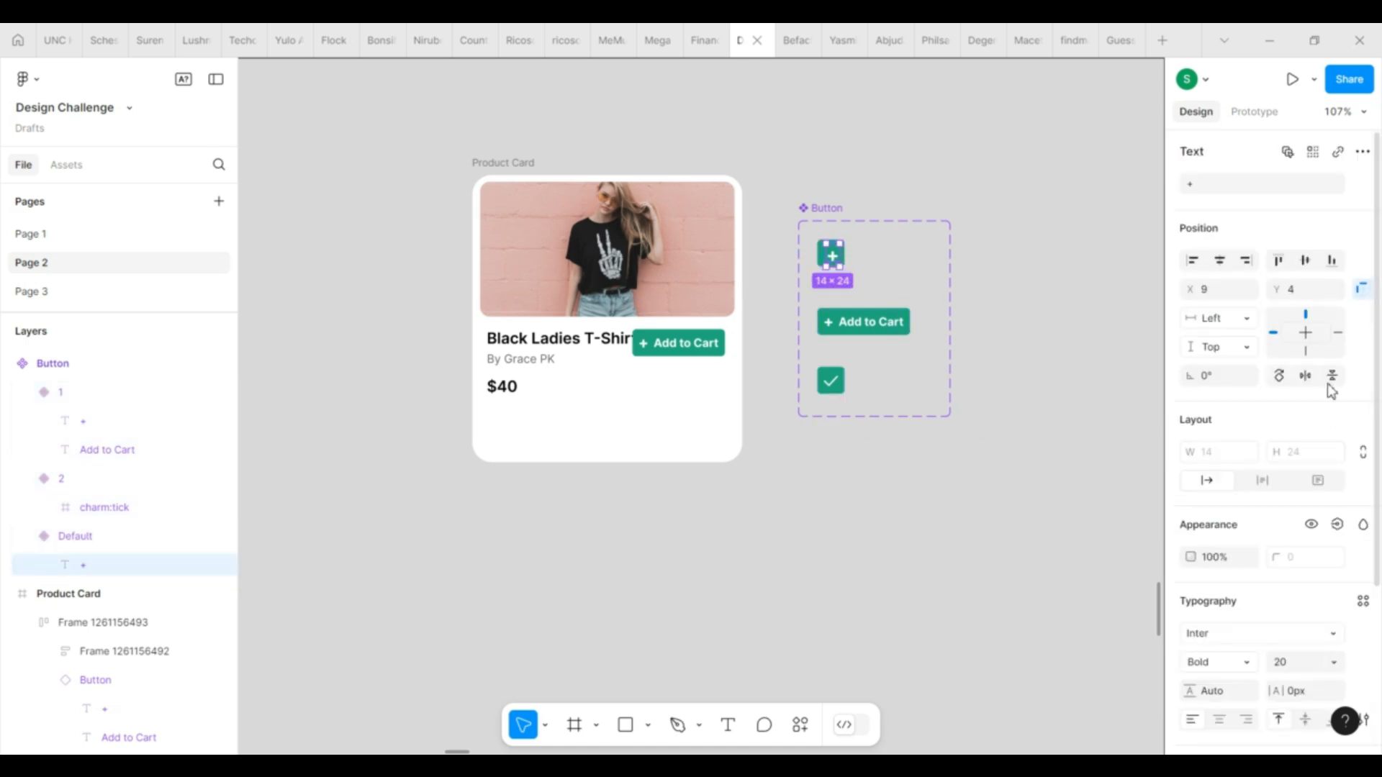
{"action": "left_click", "coordinate": [1219, 260]}
{"action": "left_click", "coordinate": [1305, 261]}
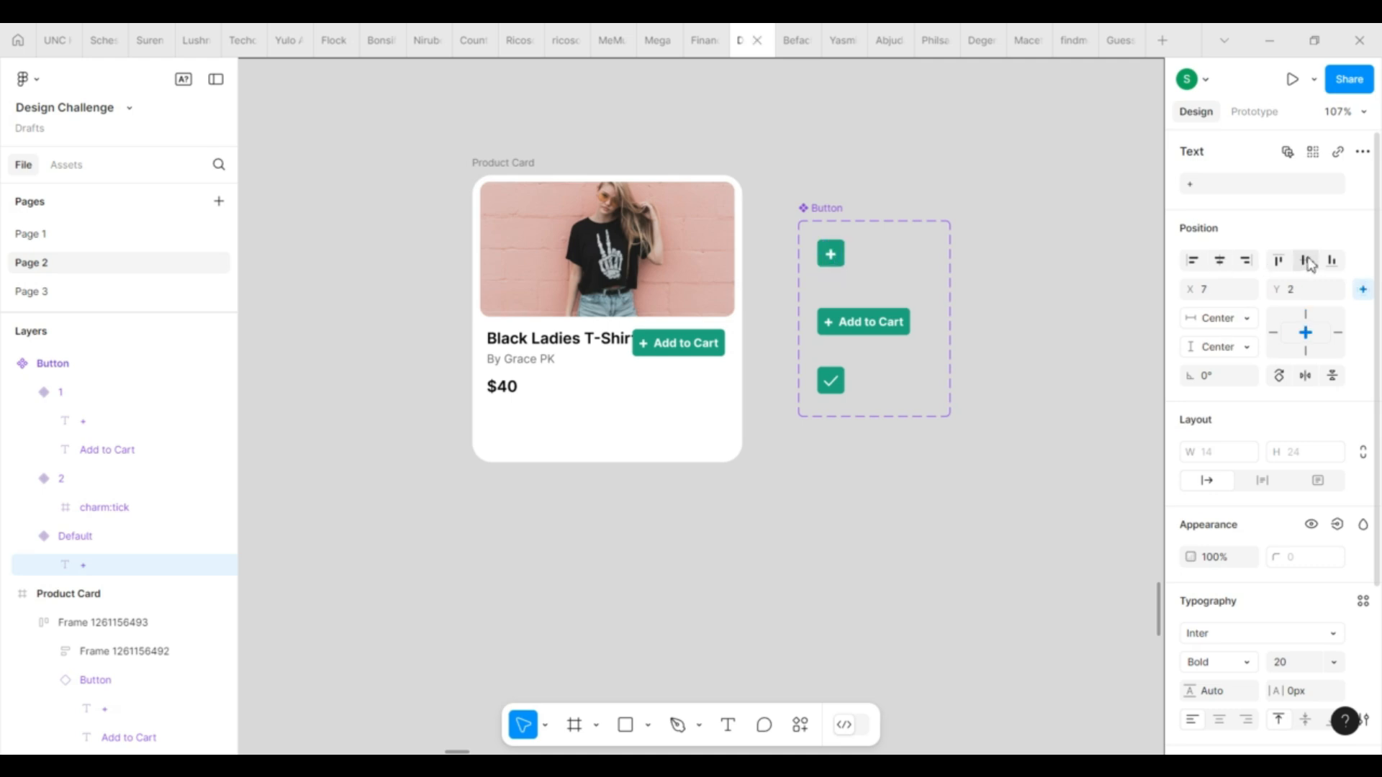
{"action": "left_click", "coordinate": [1070, 311]}
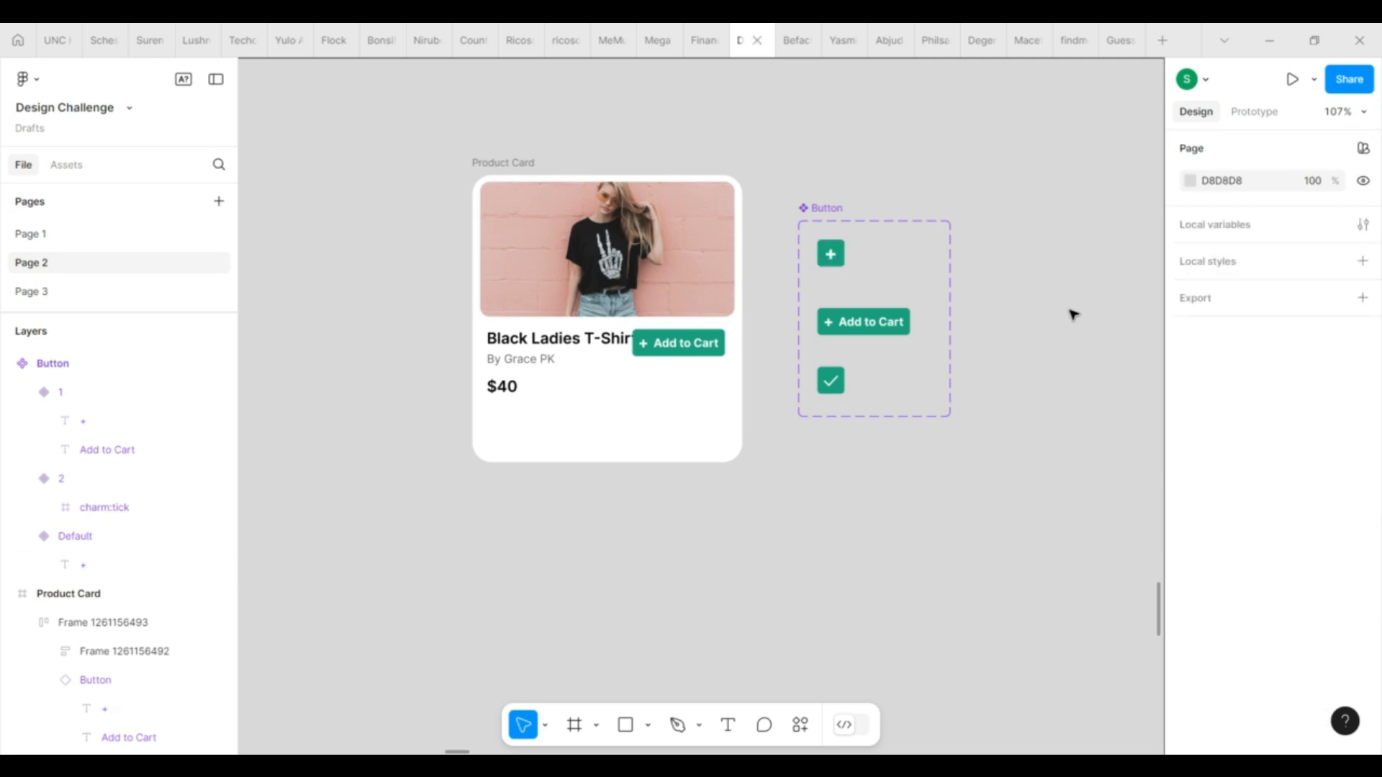
Step: Tighten the spacing between plus sign and label in the Add to Cart variant, trying 4 and settling on 2
{"action": "left_click", "coordinate": [891, 321]}
{"action": "left_click", "coordinate": [1222, 538]}
{"action": "type", "text": "4"}
{"action": "key", "text": "Return"}
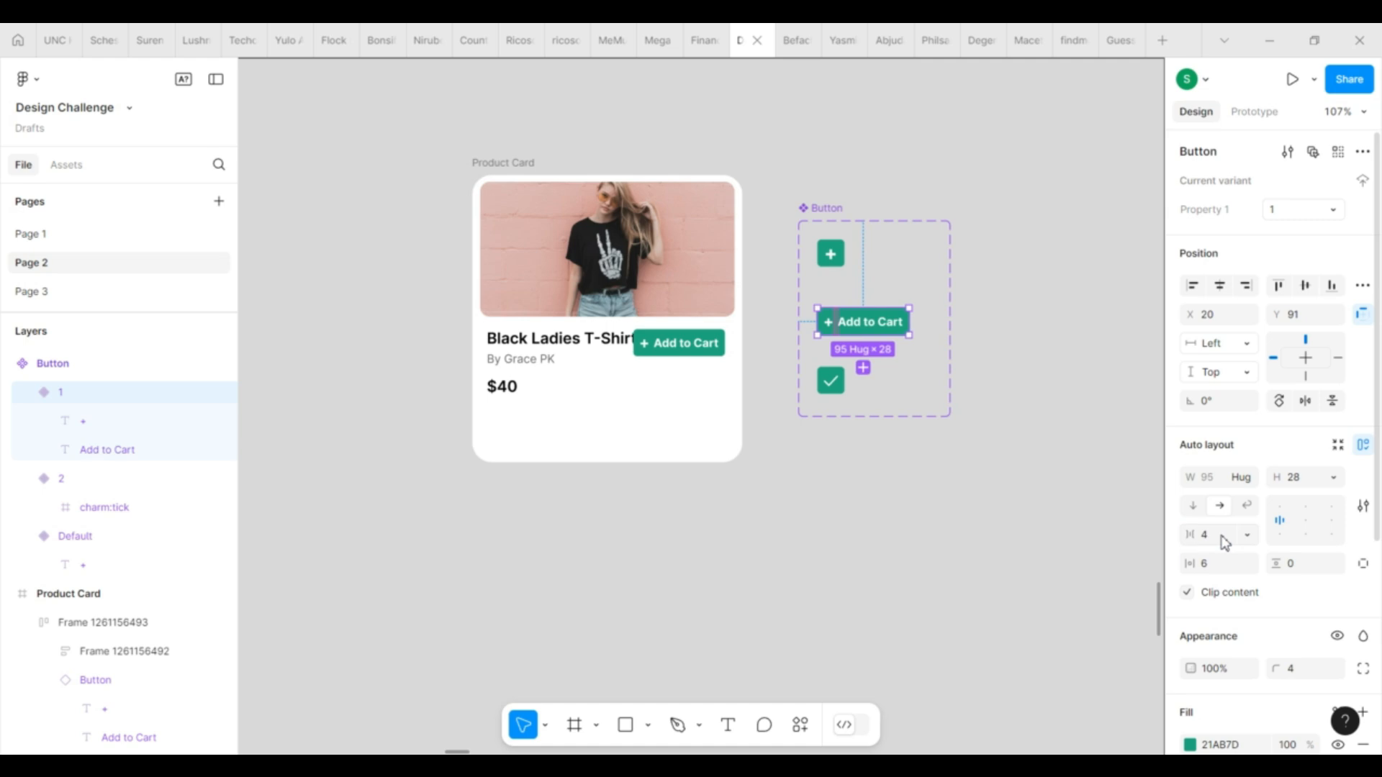
{"action": "left_click", "coordinate": [957, 460]}
Step: Narrow the card's text block beside the Add to Cart button to a width of 154
{"action": "left_click", "coordinate": [679, 356]}
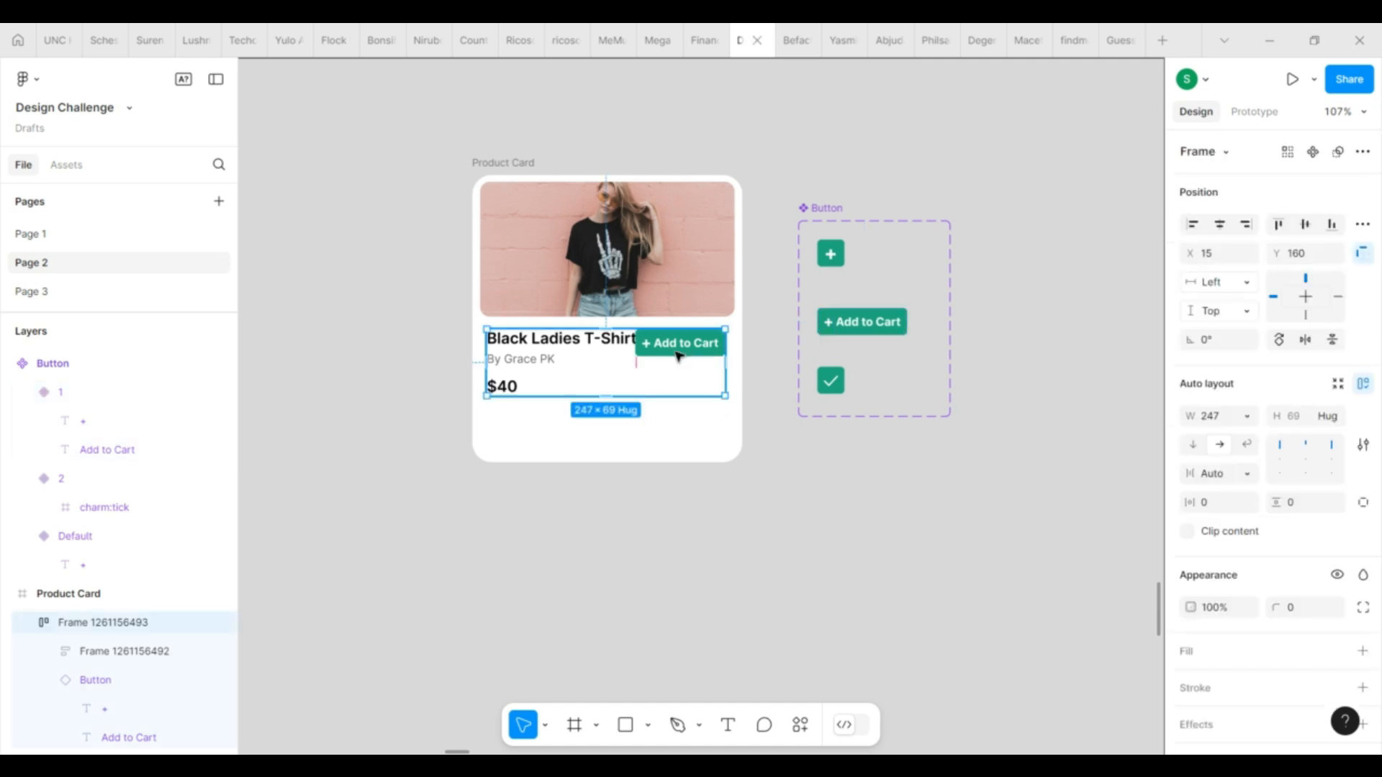
{"action": "left_click", "coordinate": [584, 349]}
{"action": "left_click_drag", "start_coordinate": [639, 371], "coordinate": [632, 367]}
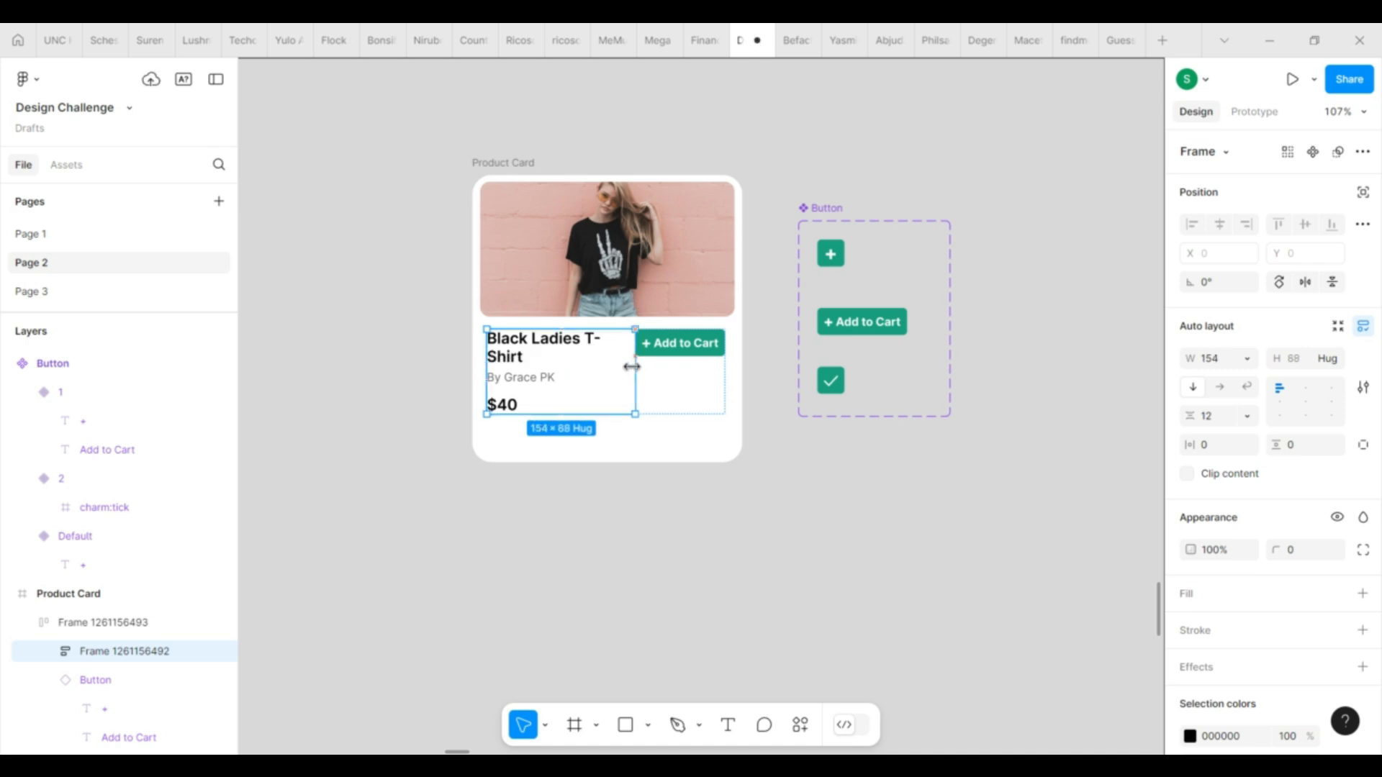
{"action": "left_click", "coordinate": [715, 401]}
{"action": "left_click", "coordinate": [666, 457]}
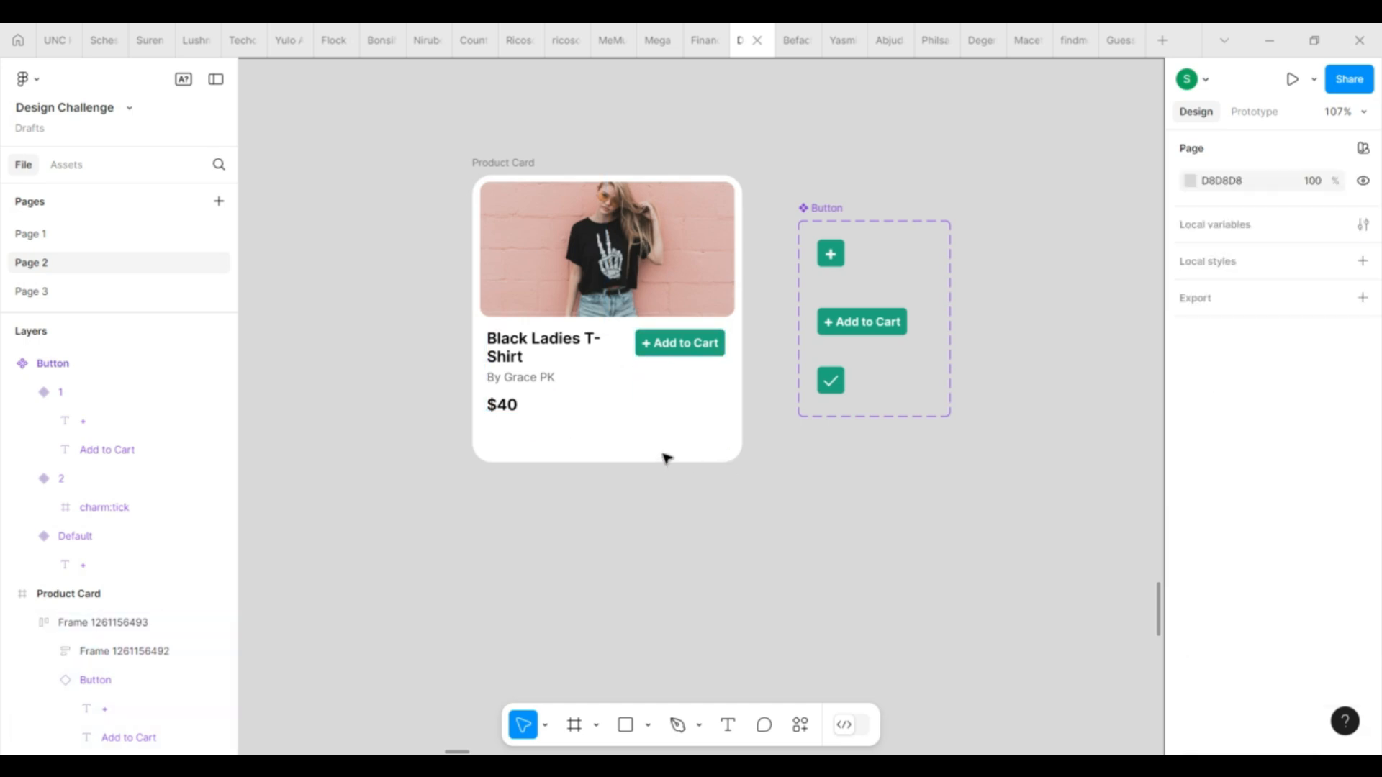
Step: Add auto layout to the Product Card frame with horizontal and vertical padding of 10
{"action": "left_click", "coordinate": [494, 167]}
{"action": "key", "text": "shift+a"}
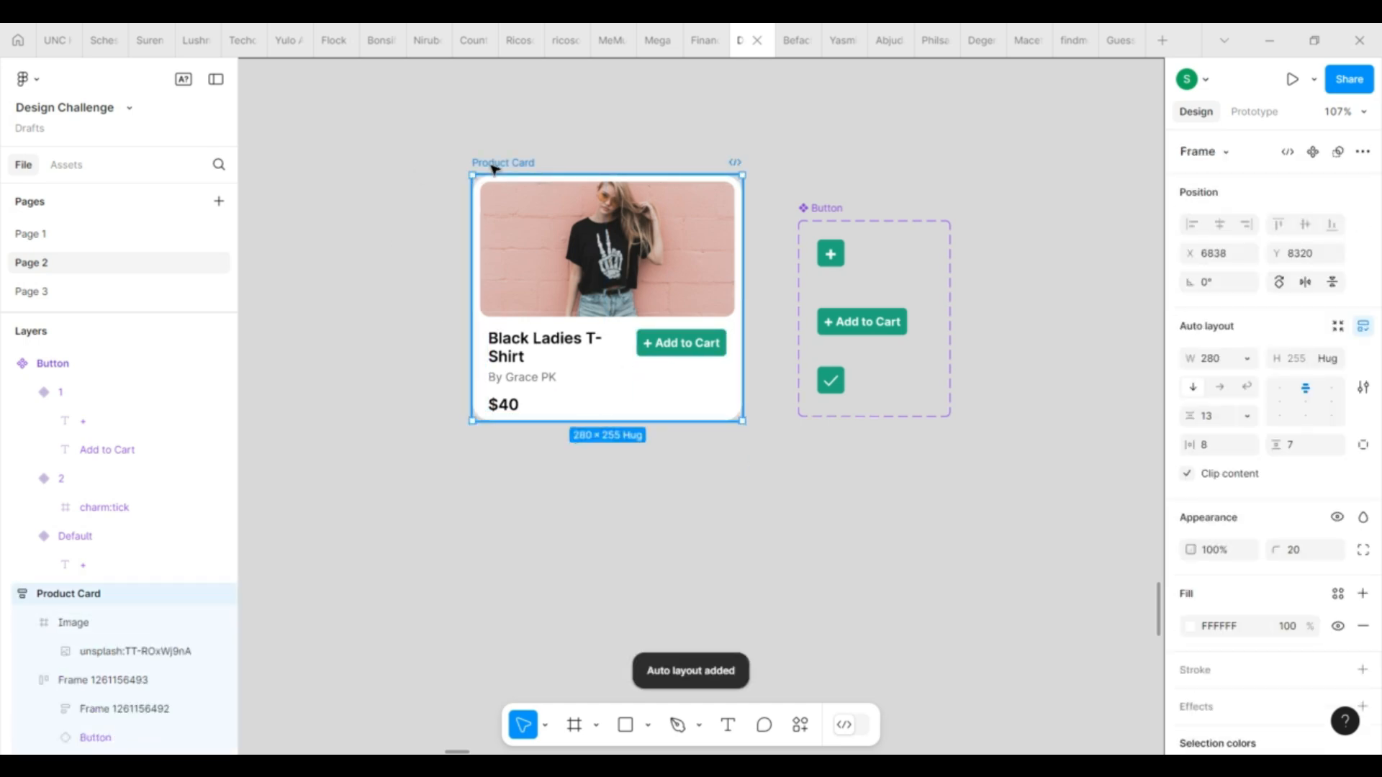
{"action": "left_click", "coordinate": [1224, 446]}
{"action": "type", "text": "10"}
{"action": "key", "text": "Return"}
{"action": "left_click", "coordinate": [1298, 446]}
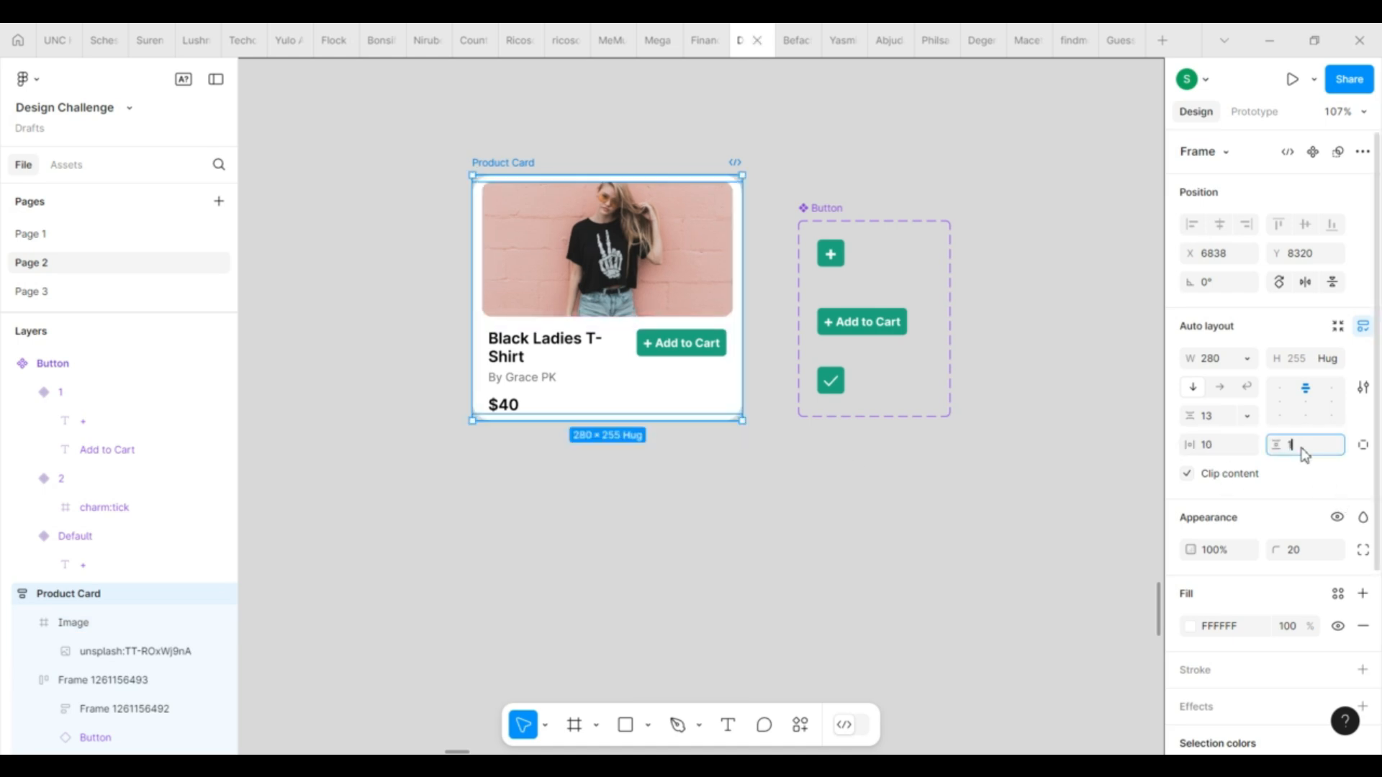
{"action": "type", "text": "10"}
{"action": "key", "text": "Return"}
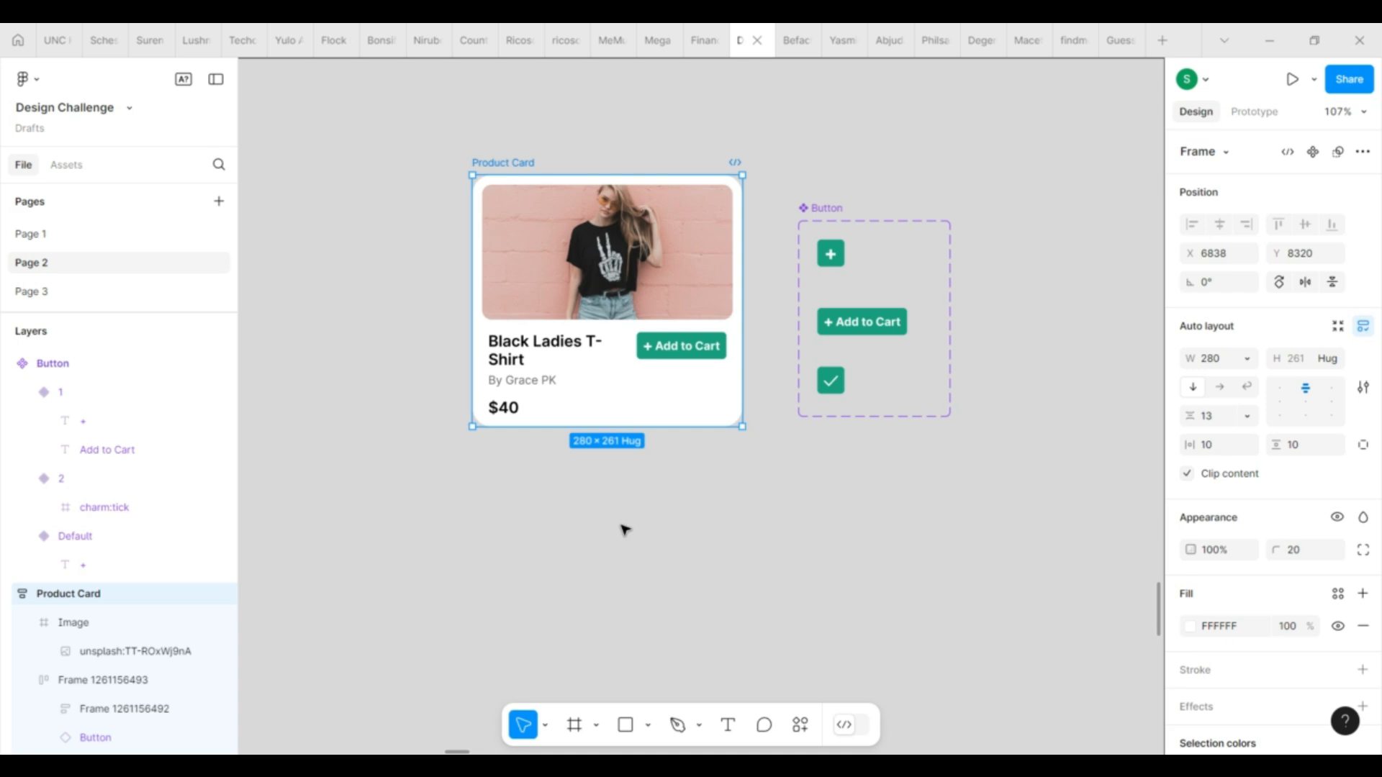
Step: Set the row holding the text block and button to fill the card's width
{"action": "left_click", "coordinate": [715, 355]}
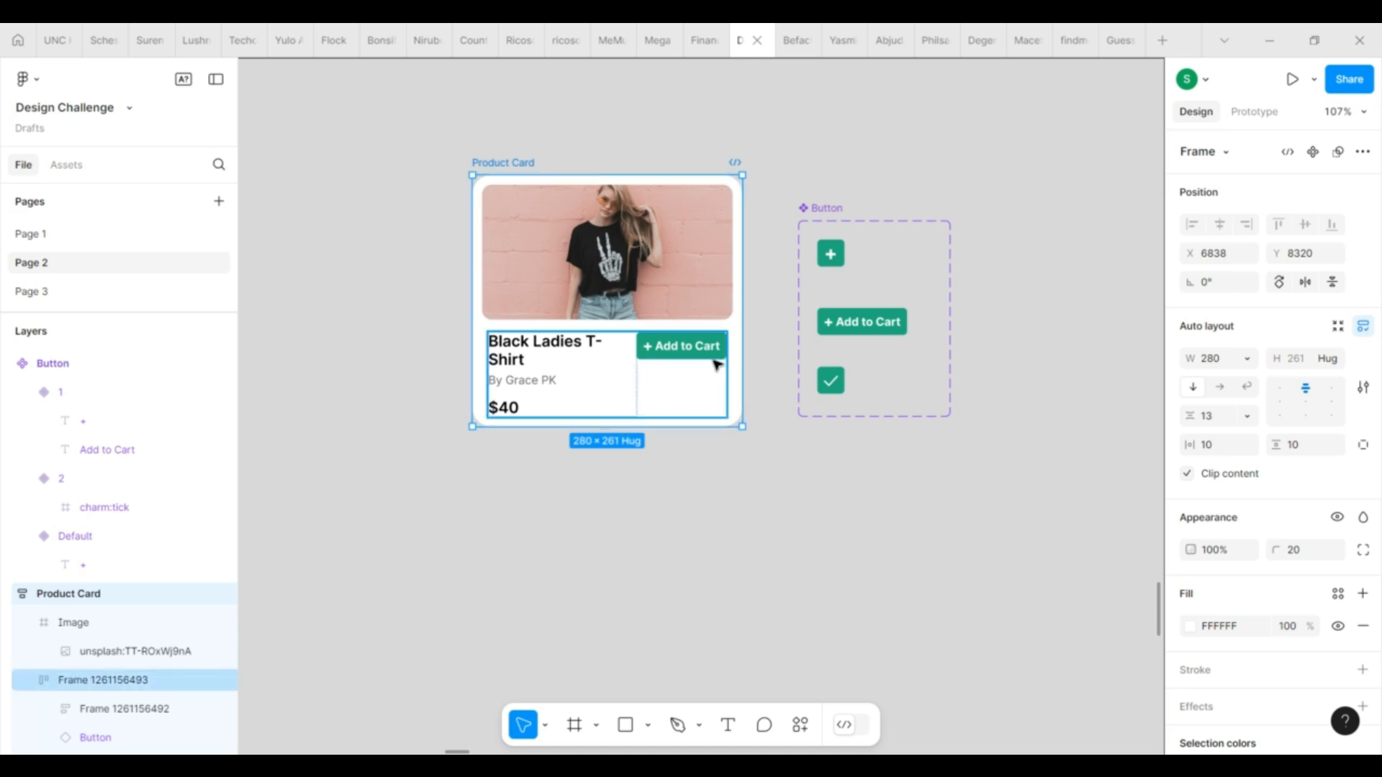
{"action": "left_click", "coordinate": [1248, 352]}
{"action": "left_click", "coordinate": [1255, 401]}
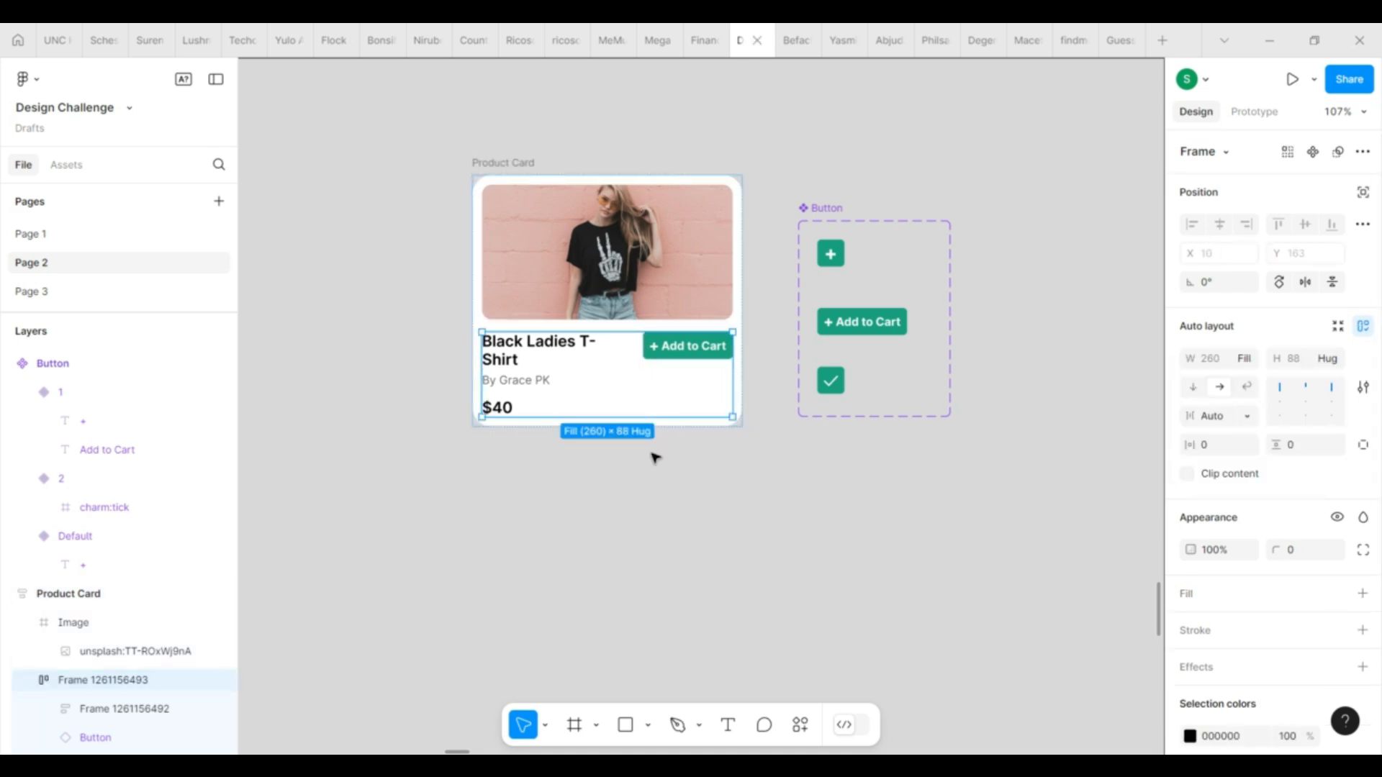
{"action": "left_click", "coordinate": [679, 257]}
{"action": "left_click", "coordinate": [670, 530]}
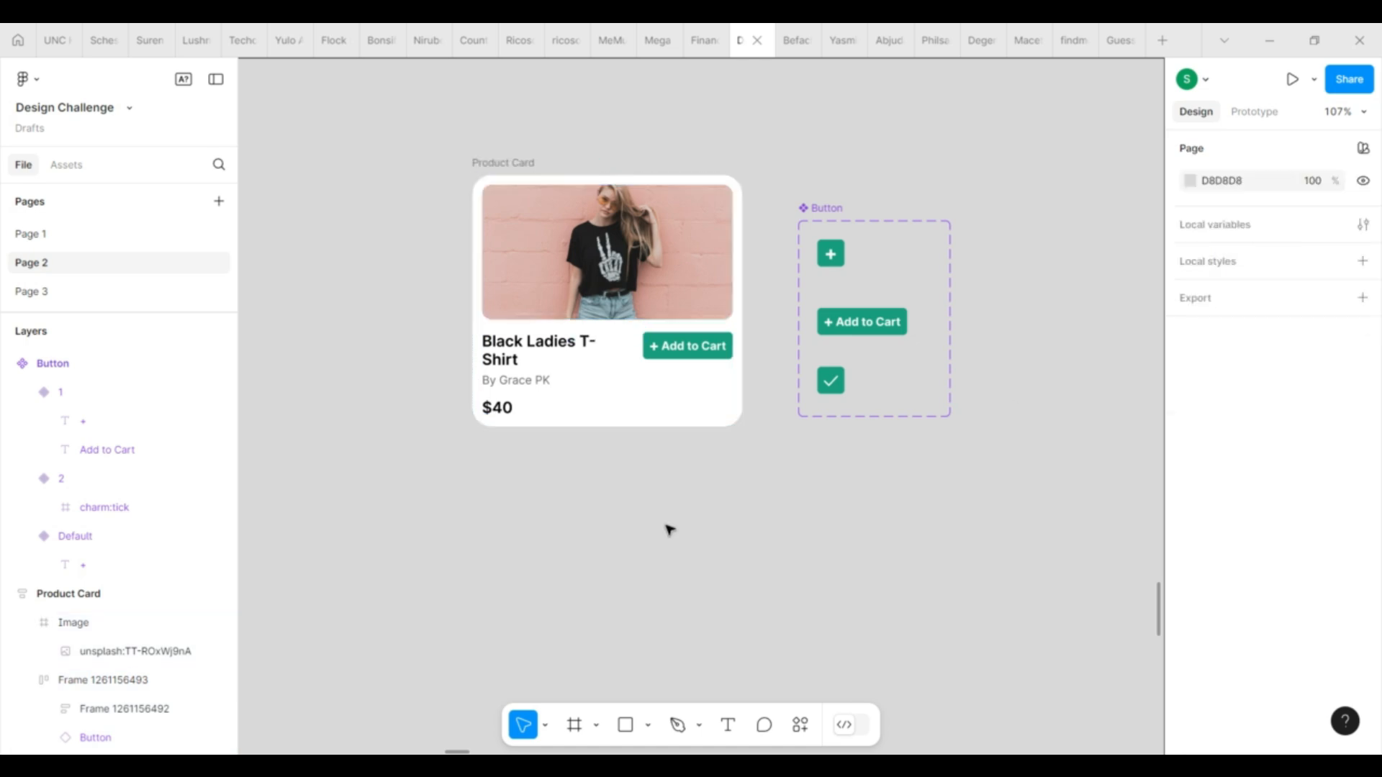
Step: Widen the card's text block slightly so the Black Ladies T-Shirt title fits on one line
{"action": "left_click", "coordinate": [540, 364]}
{"action": "left_click", "coordinate": [541, 364]}
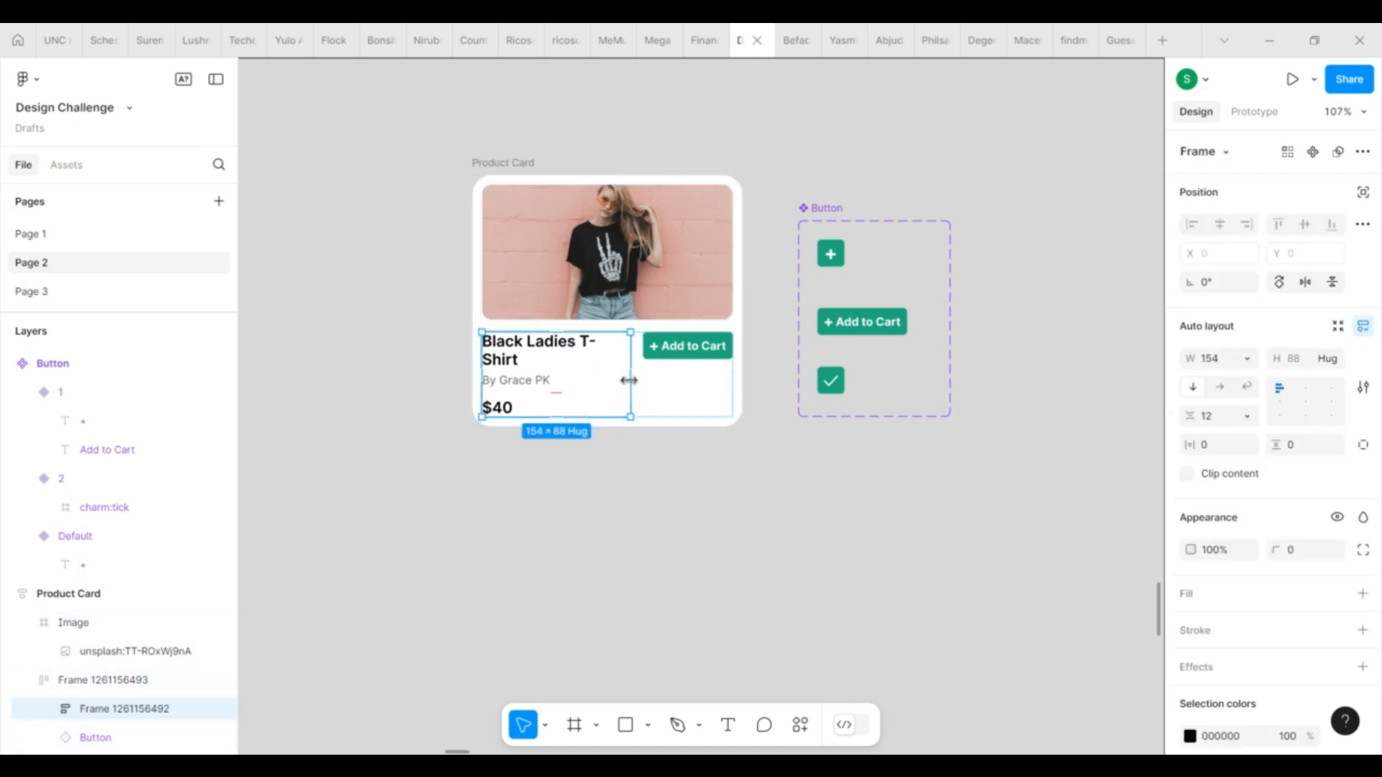
{"action": "left_click_drag", "start_coordinate": [637, 383], "coordinate": [636, 383]}
{"action": "left_click", "coordinate": [698, 507]}
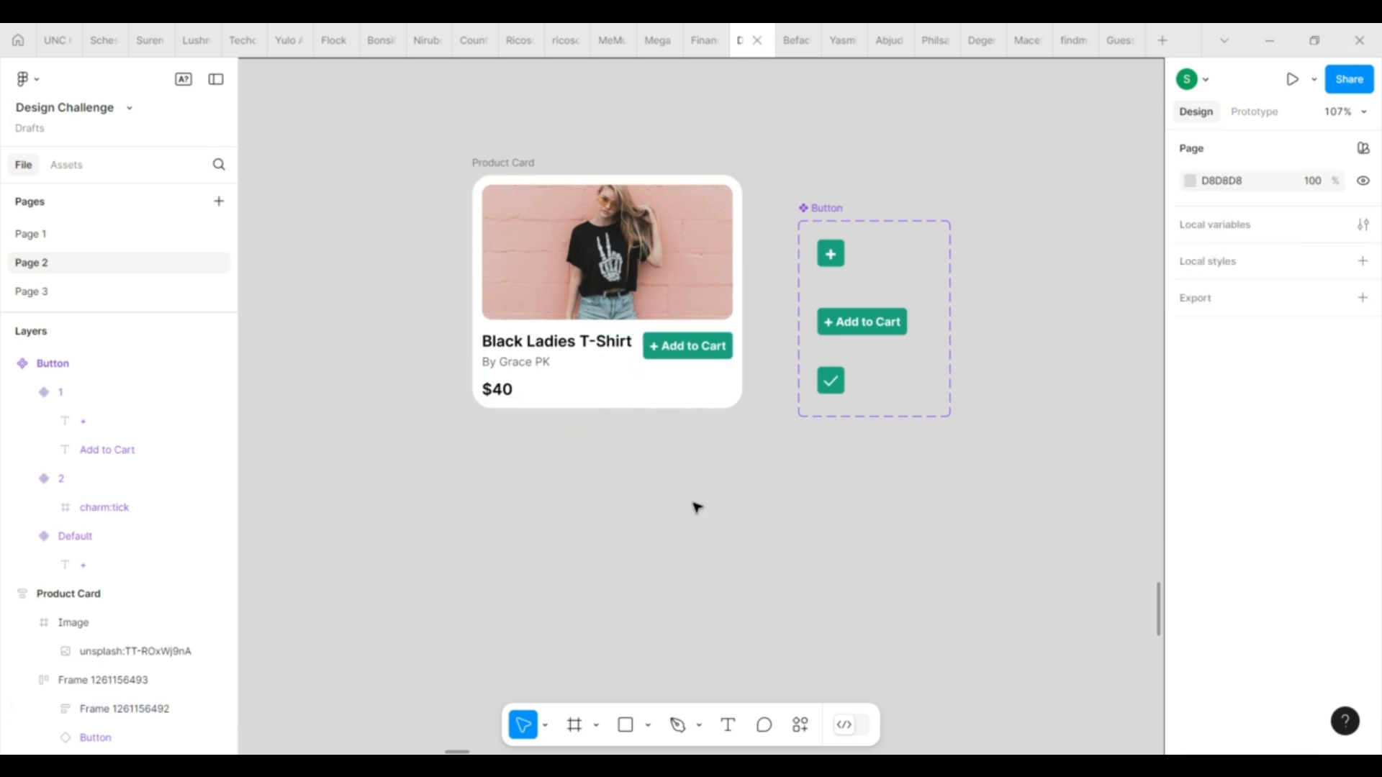
Step: Switch the Product Card's button instance to the Default variant
{"action": "left_click", "coordinate": [717, 368]}
{"action": "left_click", "coordinate": [719, 351]}
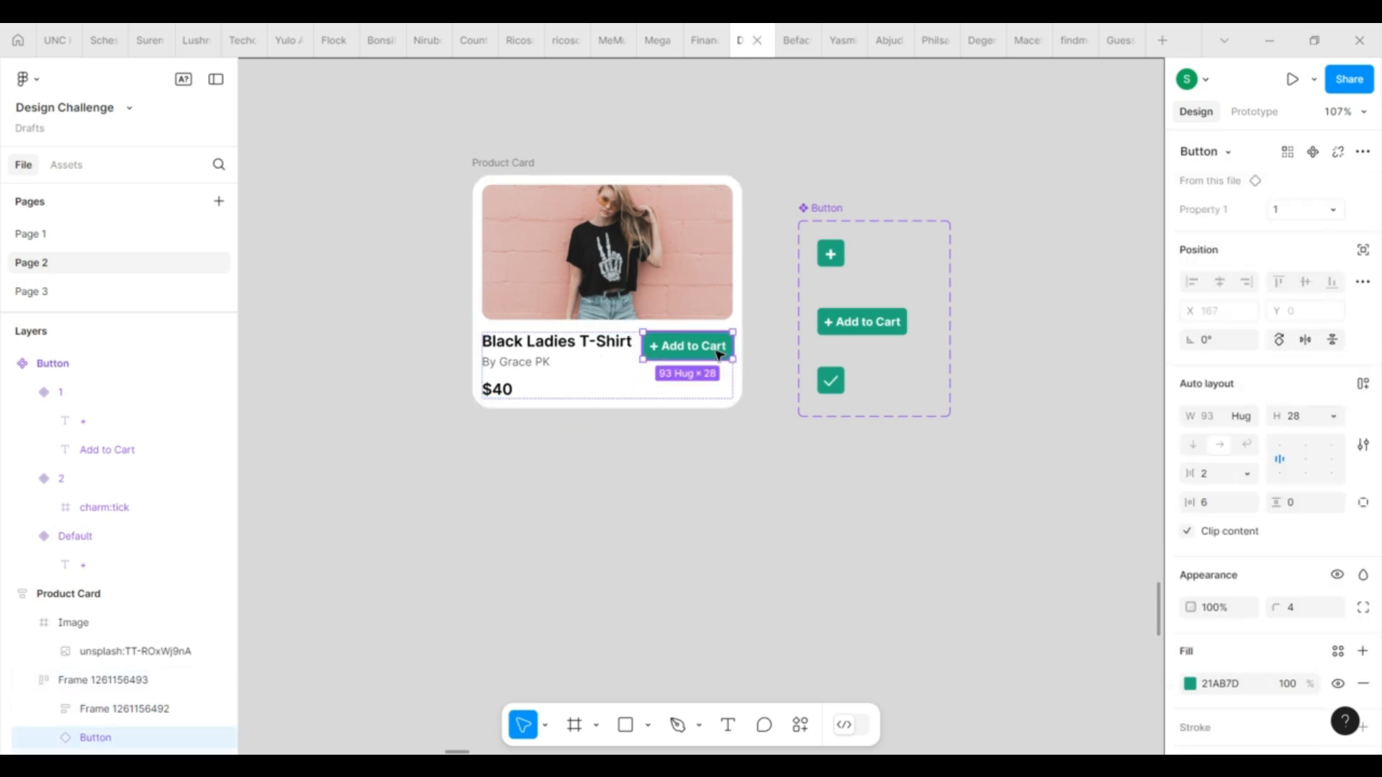
{"action": "left_click", "coordinate": [1303, 212]}
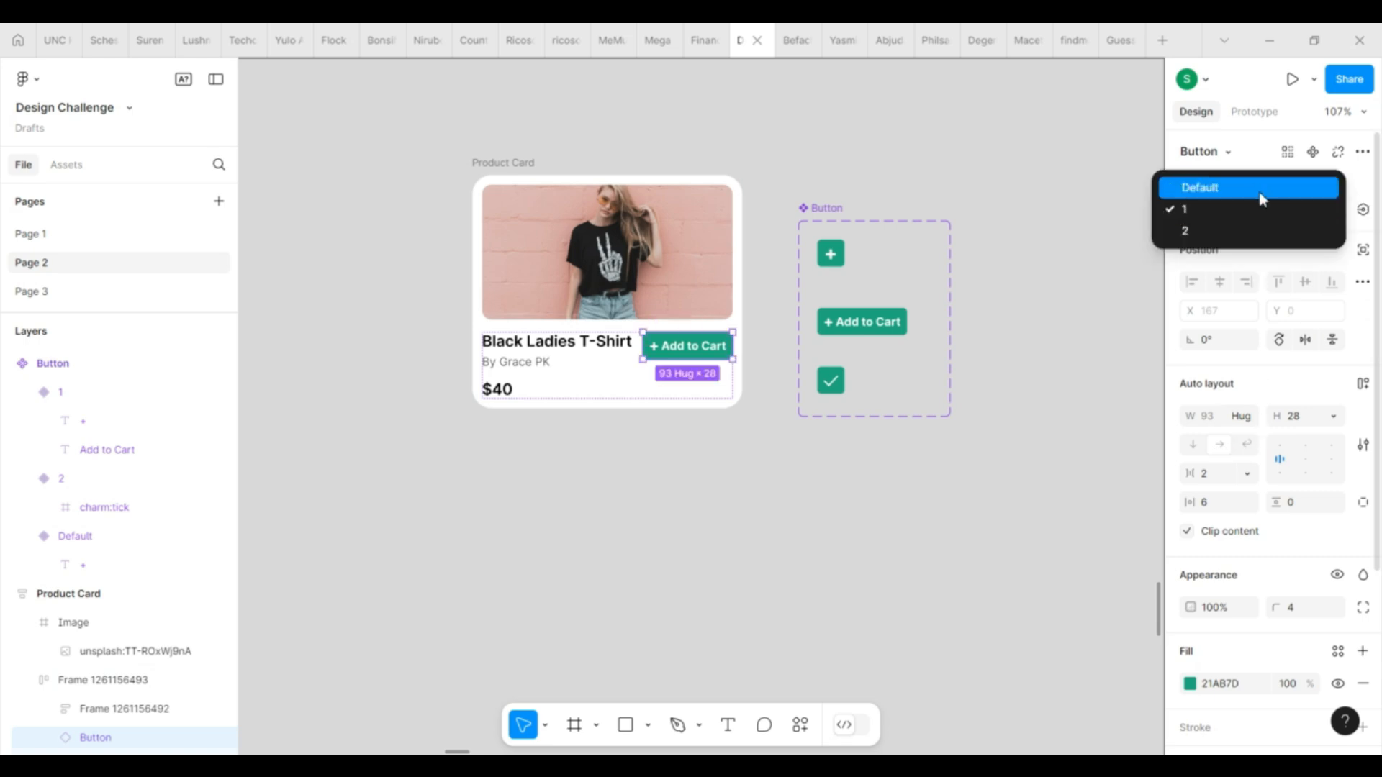
{"action": "left_click", "coordinate": [1260, 190]}
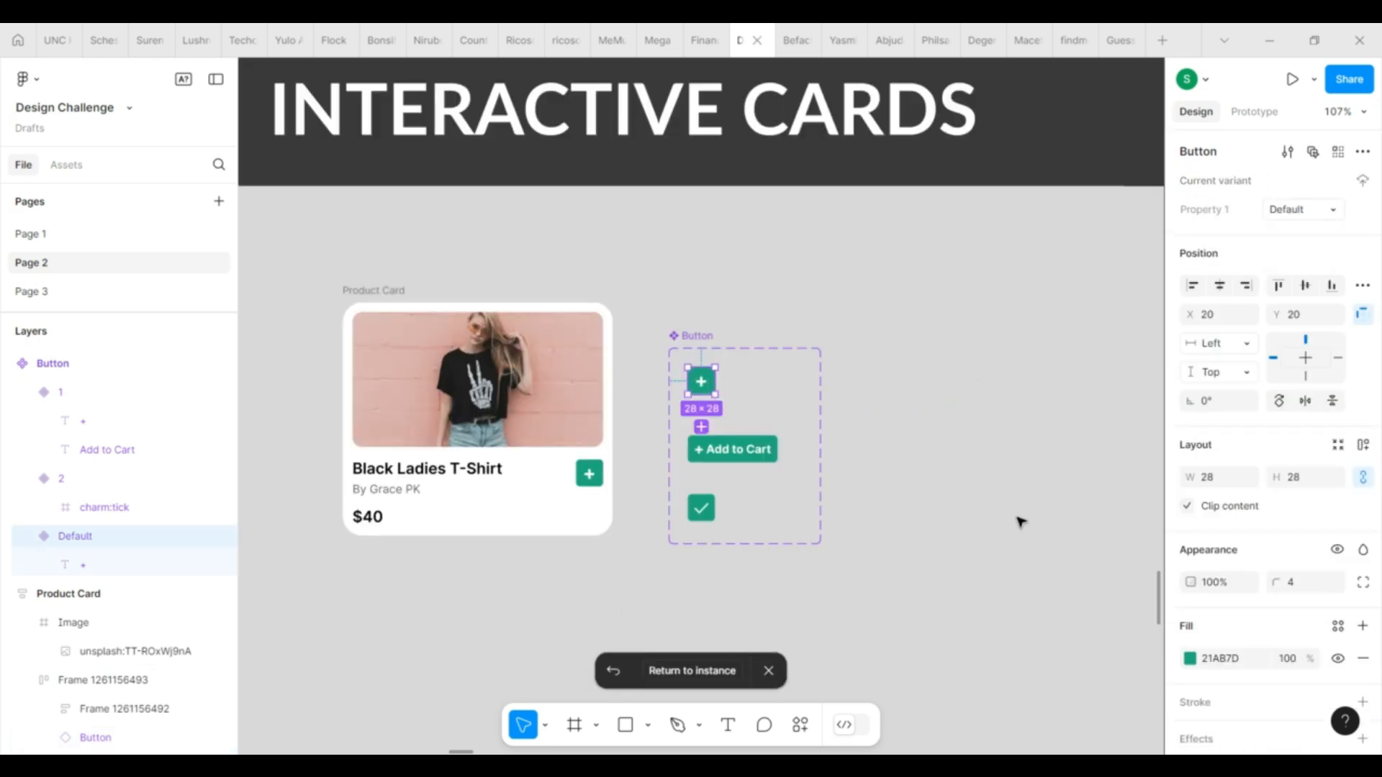
{"action": "scroll", "coordinate": [1020, 521], "scroll_direction": "down", "scroll_amount": 3}
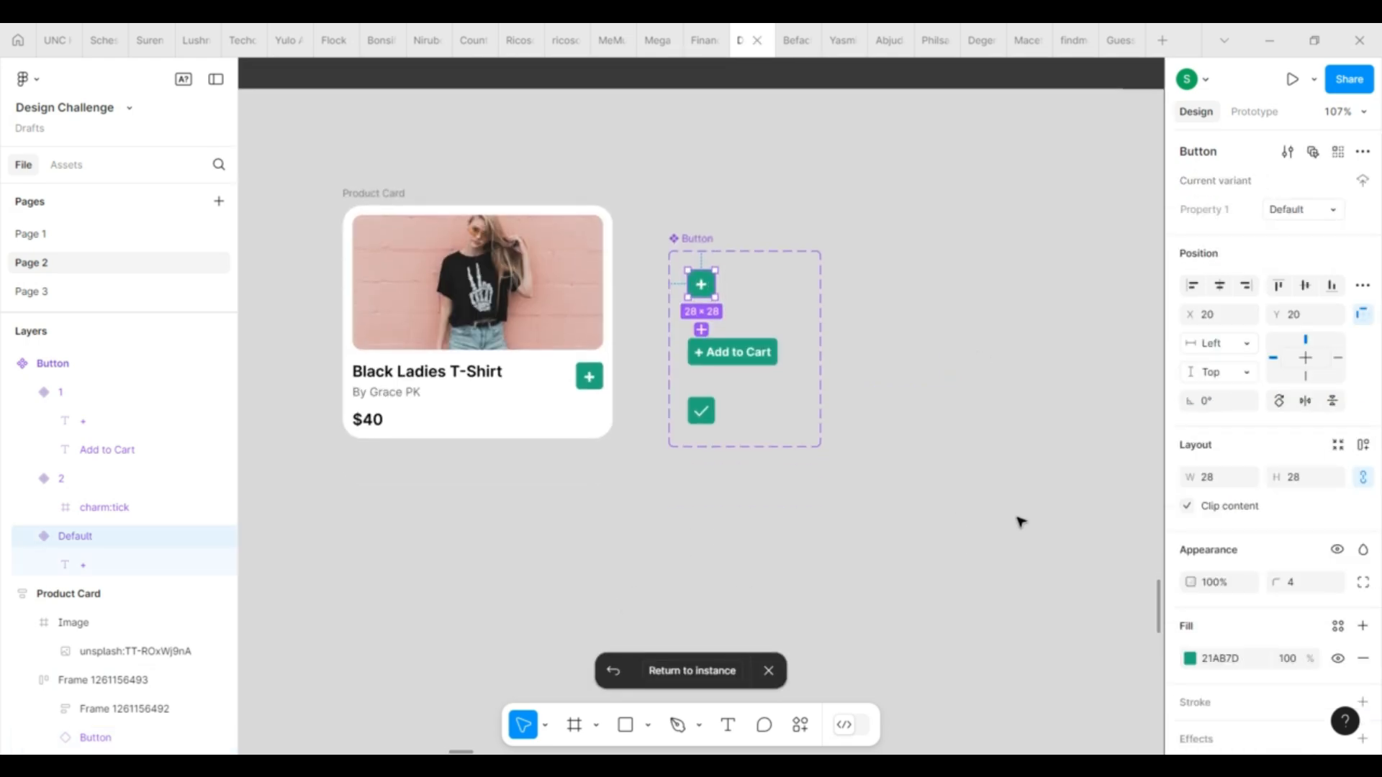
{"action": "left_click", "coordinate": [479, 521]}
{"action": "scroll", "coordinate": [1017, 349], "scroll_direction": "down", "scroll_amount": 3}
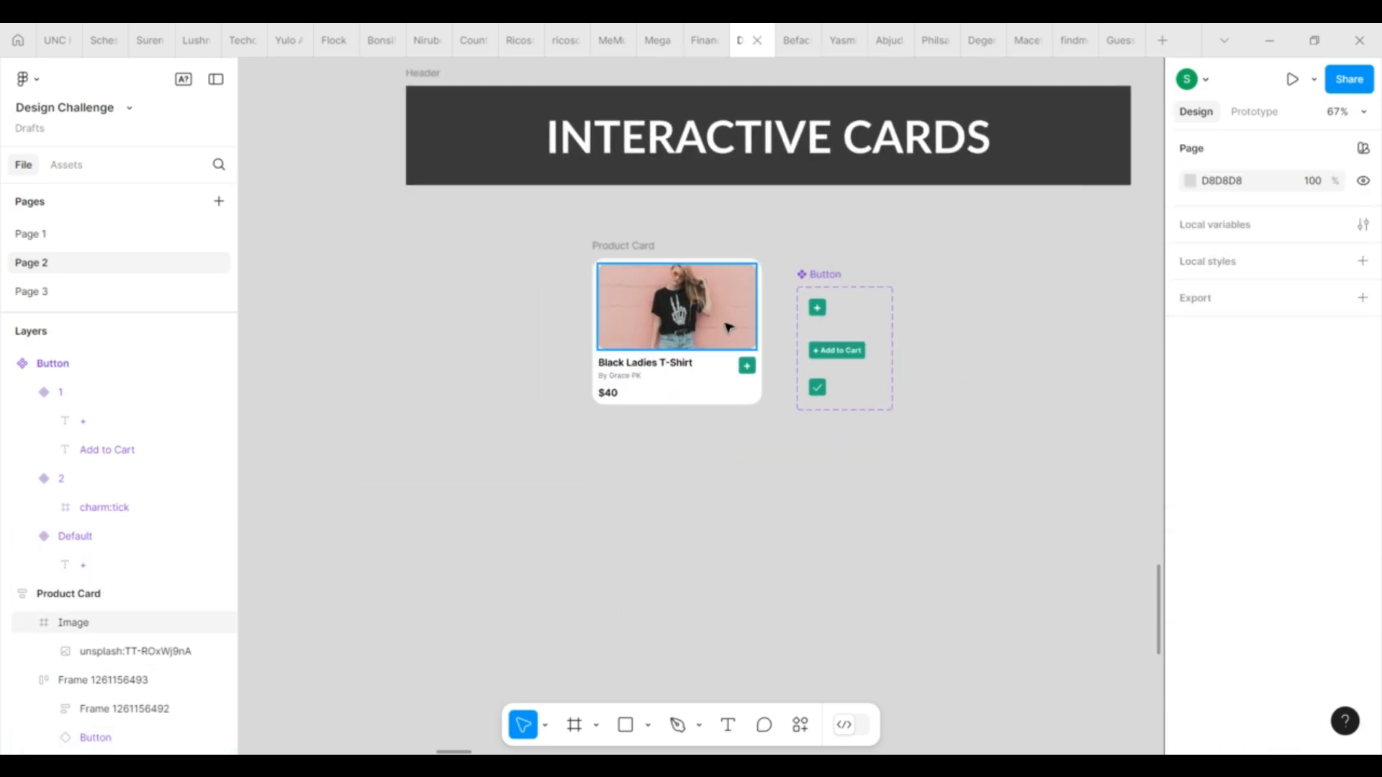
{"action": "scroll", "coordinate": [726, 325], "scroll_direction": "up", "scroll_amount": 3}
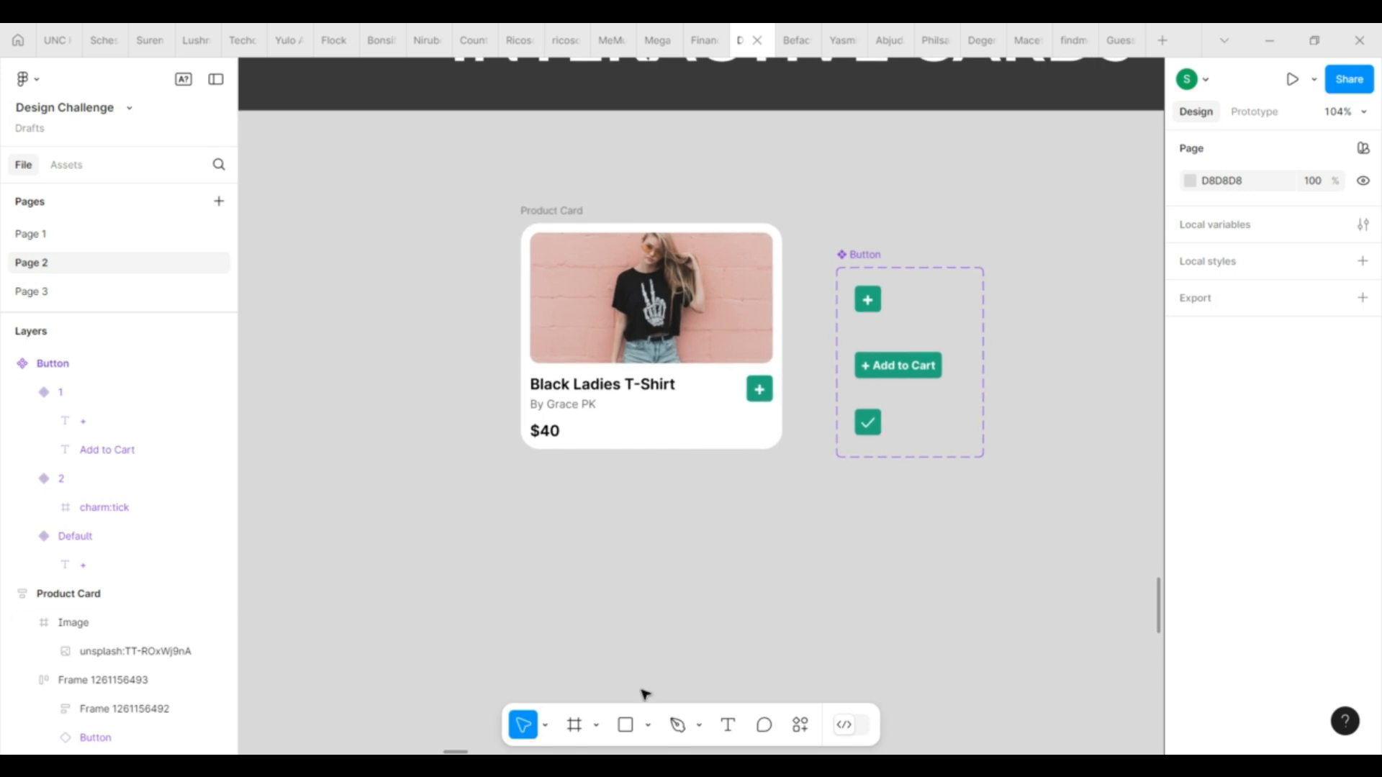
Step: Draw a frame about 169 × 17 and move it into the Product Card as the last item below the price
{"action": "left_click", "coordinate": [574, 725]}
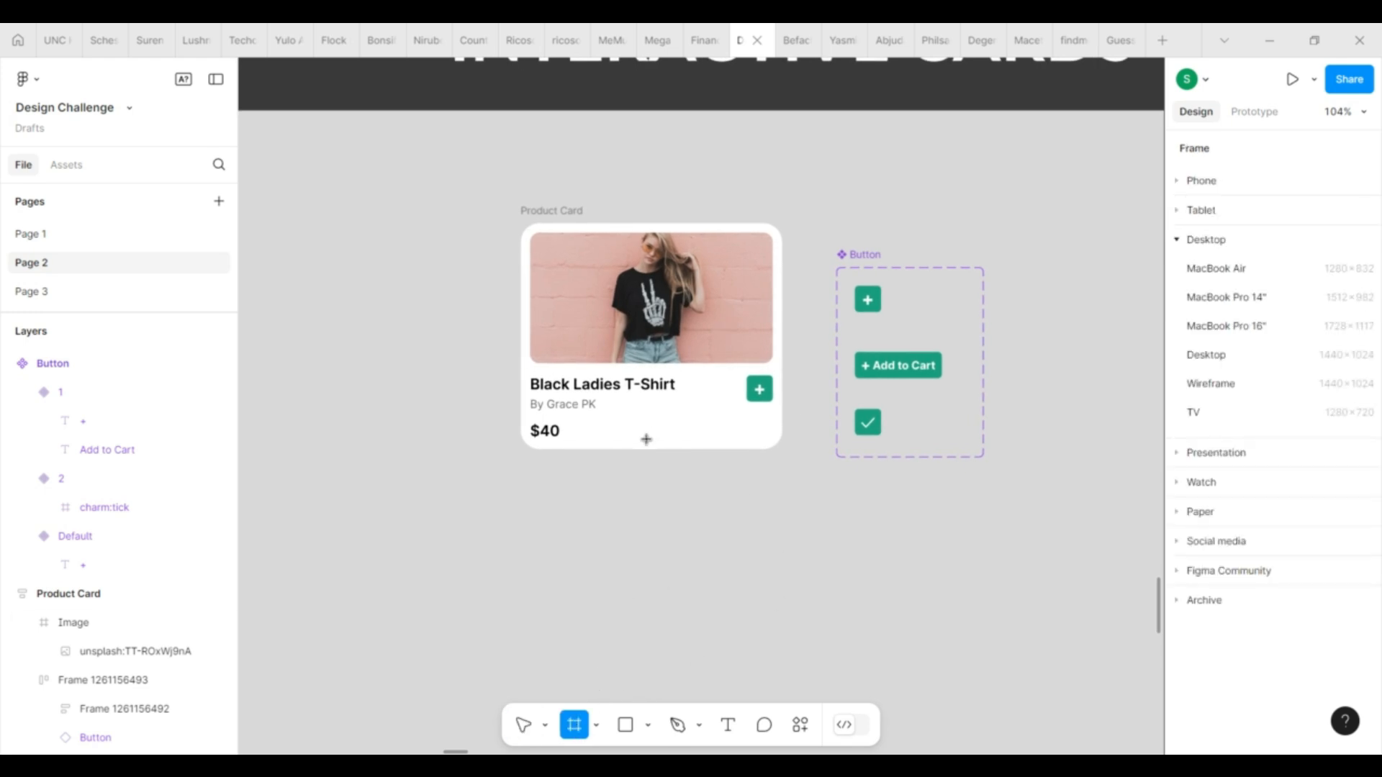
{"action": "left_click_drag", "start_coordinate": [633, 375], "coordinate": [791, 392]}
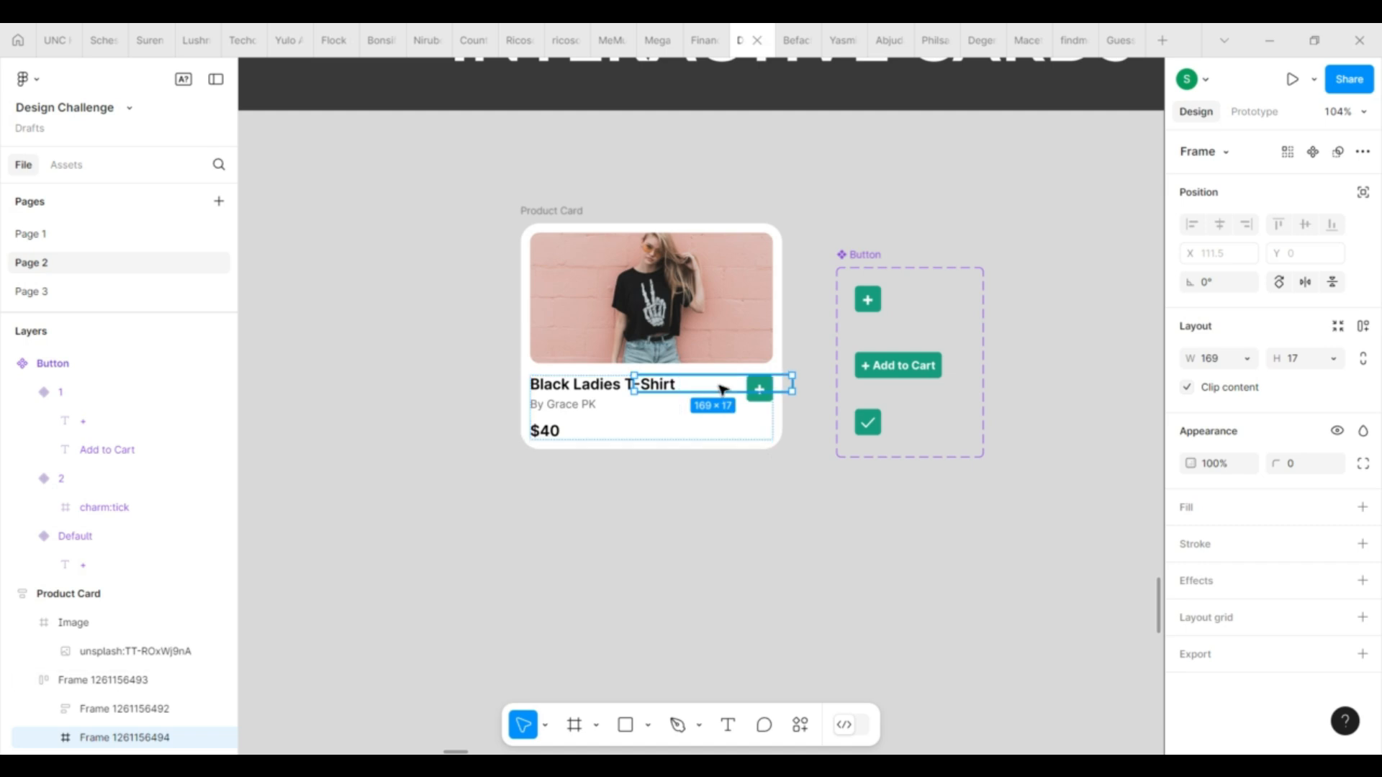
{"action": "key", "text": "ctrl+x"}
{"action": "left_click", "coordinate": [703, 447]}
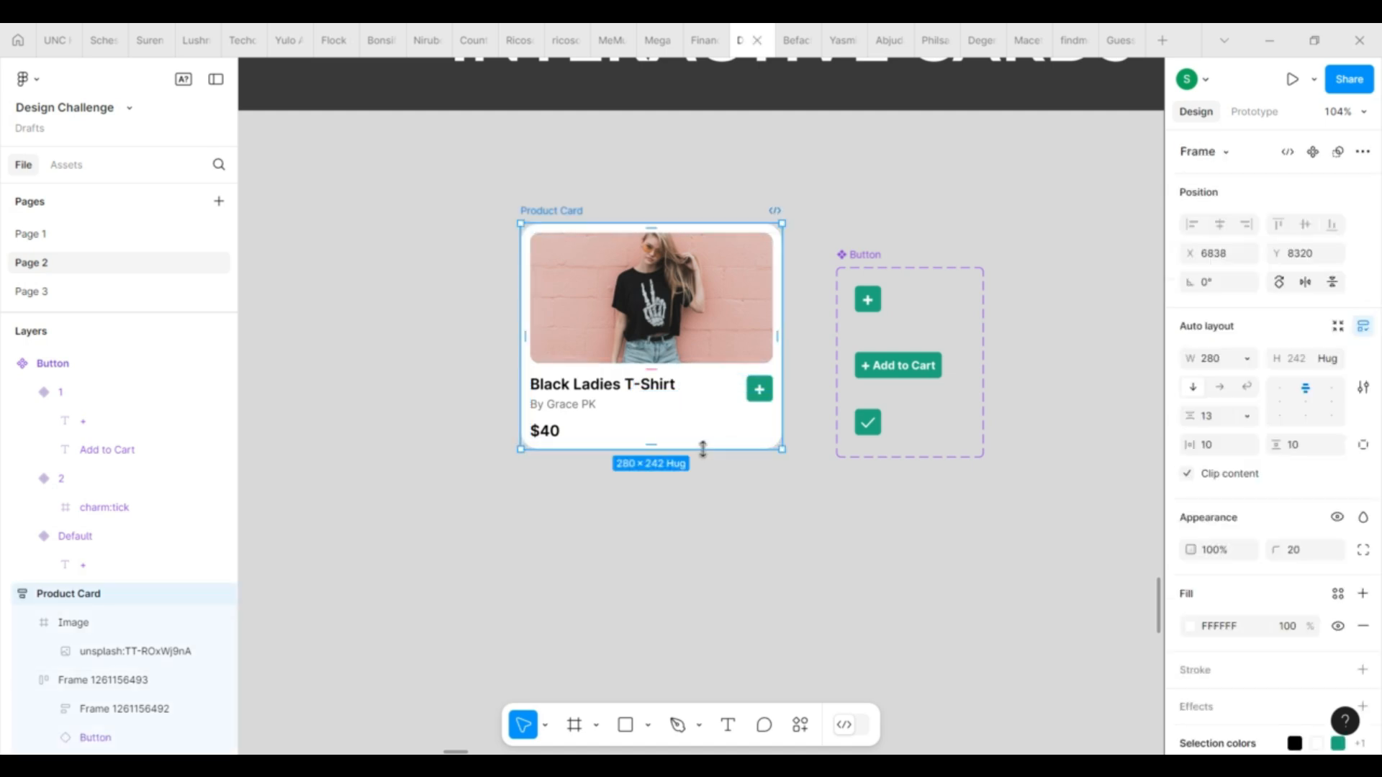
{"action": "key", "text": "ctrl+v"}
Step: Make the new empty frame fill the card's width and set its height to 20
{"action": "left_click", "coordinate": [1247, 359]}
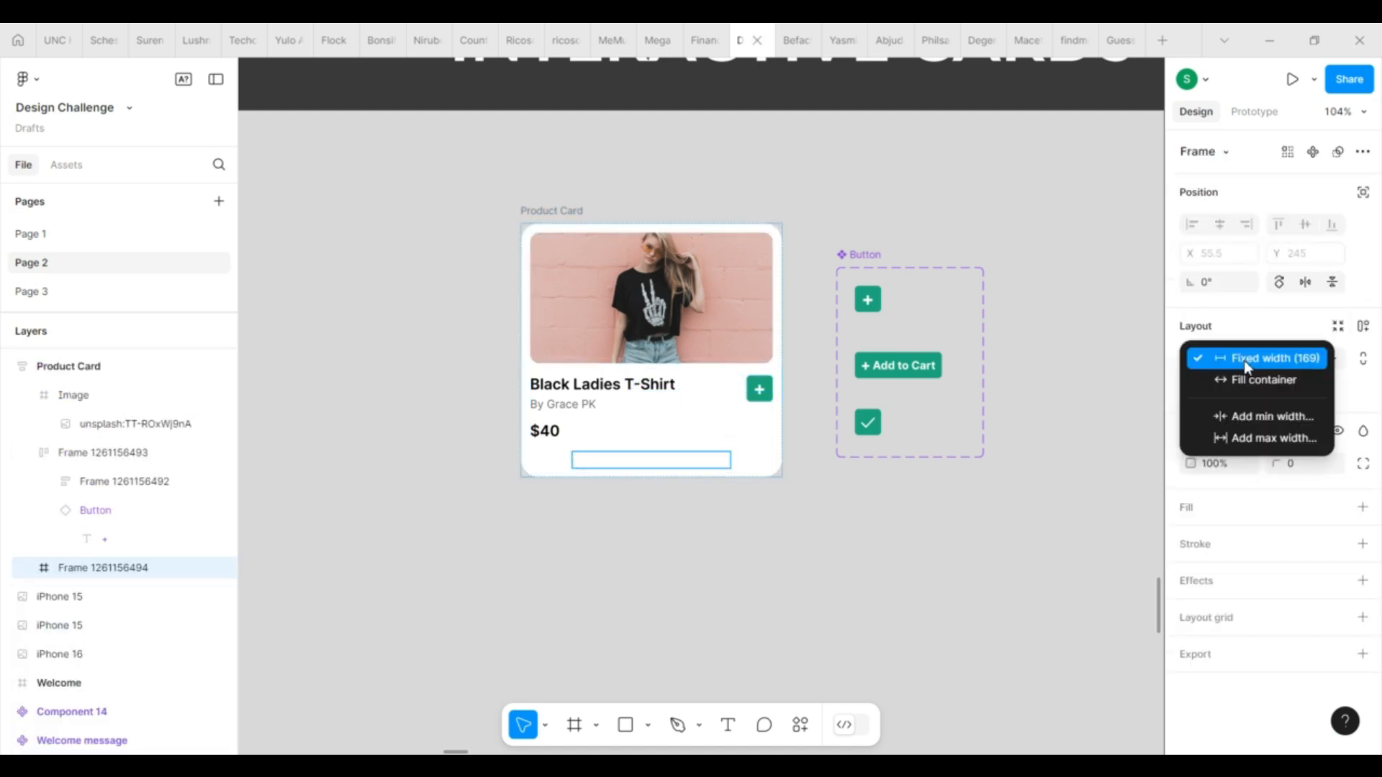
{"action": "left_click", "coordinate": [1250, 382]}
{"action": "left_click", "coordinate": [860, 592]}
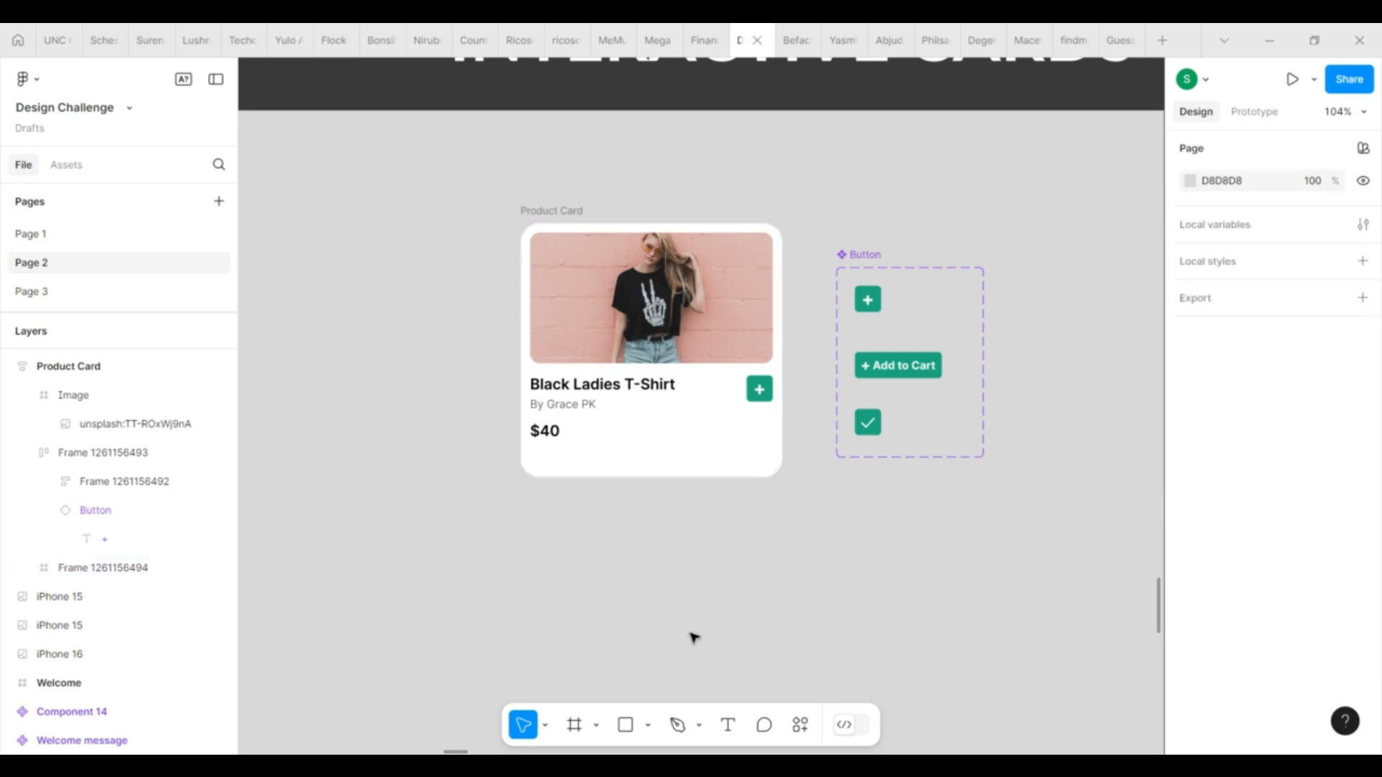
{"action": "left_click", "coordinate": [703, 462]}
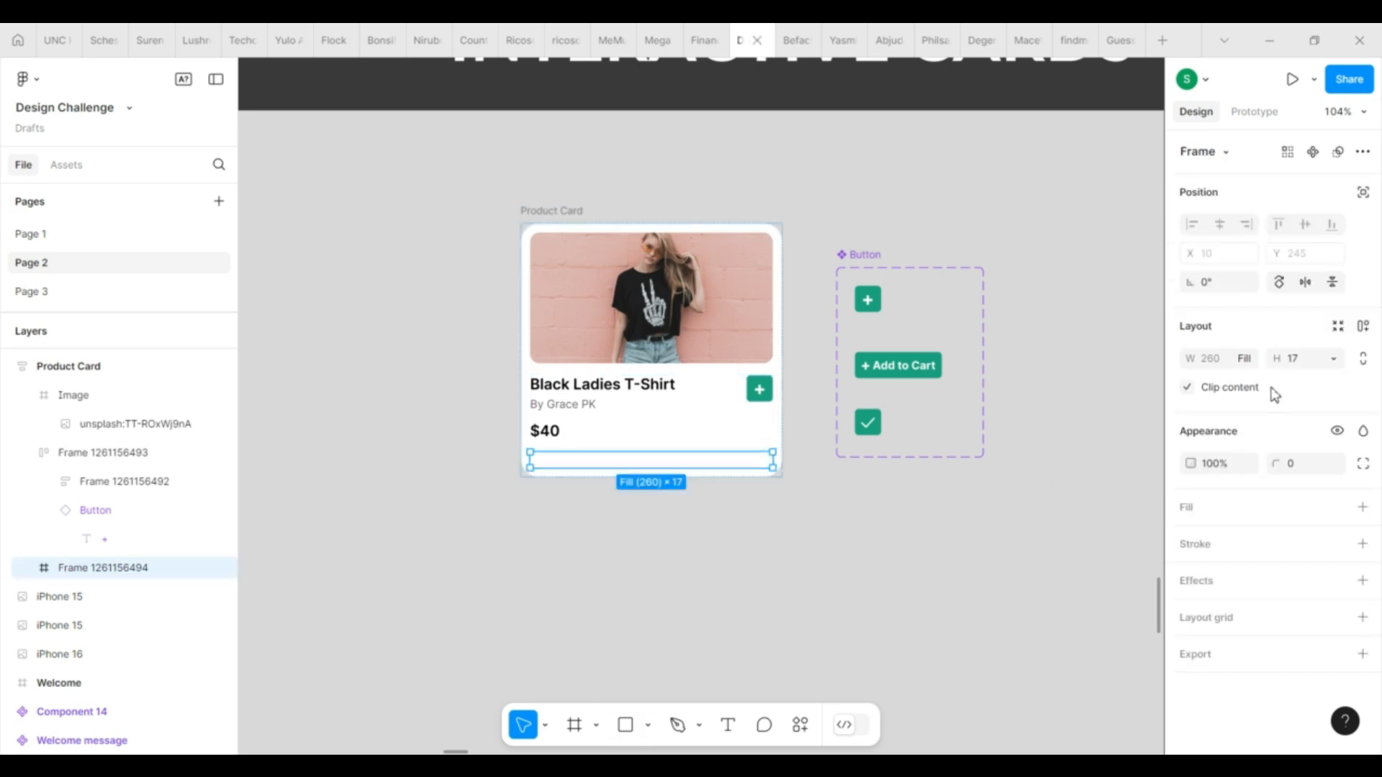
{"action": "left_click", "coordinate": [1304, 359]}
{"action": "type", "text": "20"}
{"action": "key", "text": "Return"}
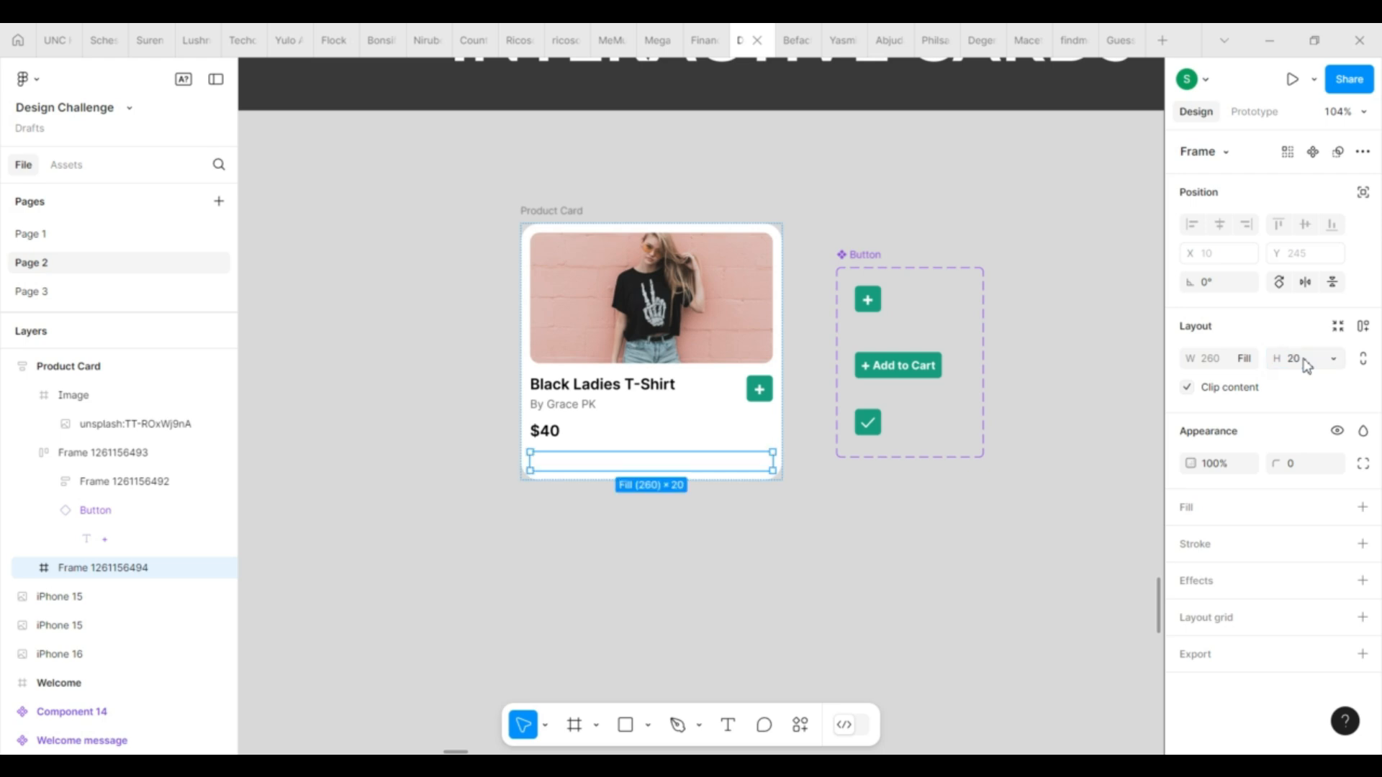
Step: Set the Product Card's vertical auto-layout gap to 10
{"action": "left_click", "coordinate": [587, 515]}
{"action": "left_click", "coordinate": [592, 211]}
{"action": "left_click", "coordinate": [1217, 416]}
{"action": "type", "text": "10"}
{"action": "key", "text": "Return"}
Step: Add a 20 × 20 ellipse and place it inside the empty frame below the price
{"action": "left_click", "coordinate": [601, 453]}
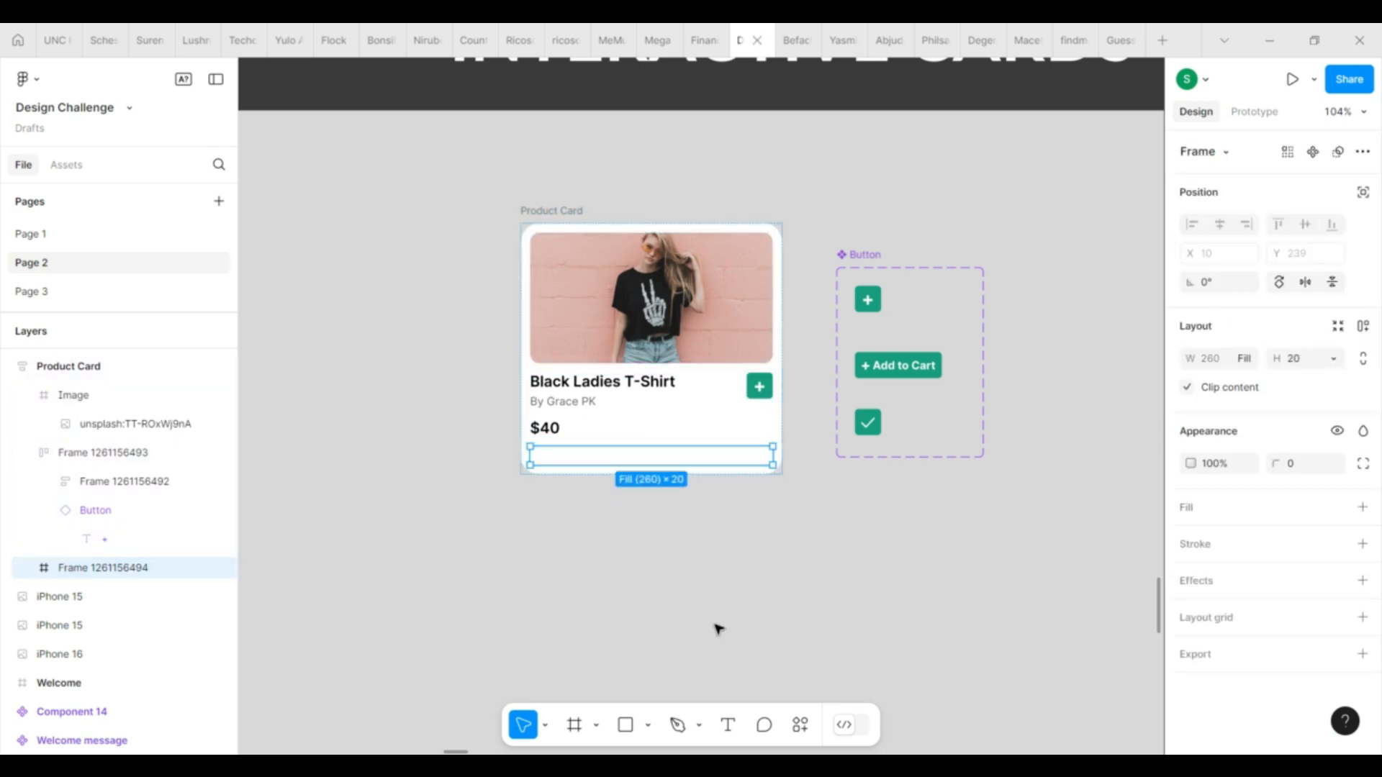
{"action": "left_click", "coordinate": [648, 725]}
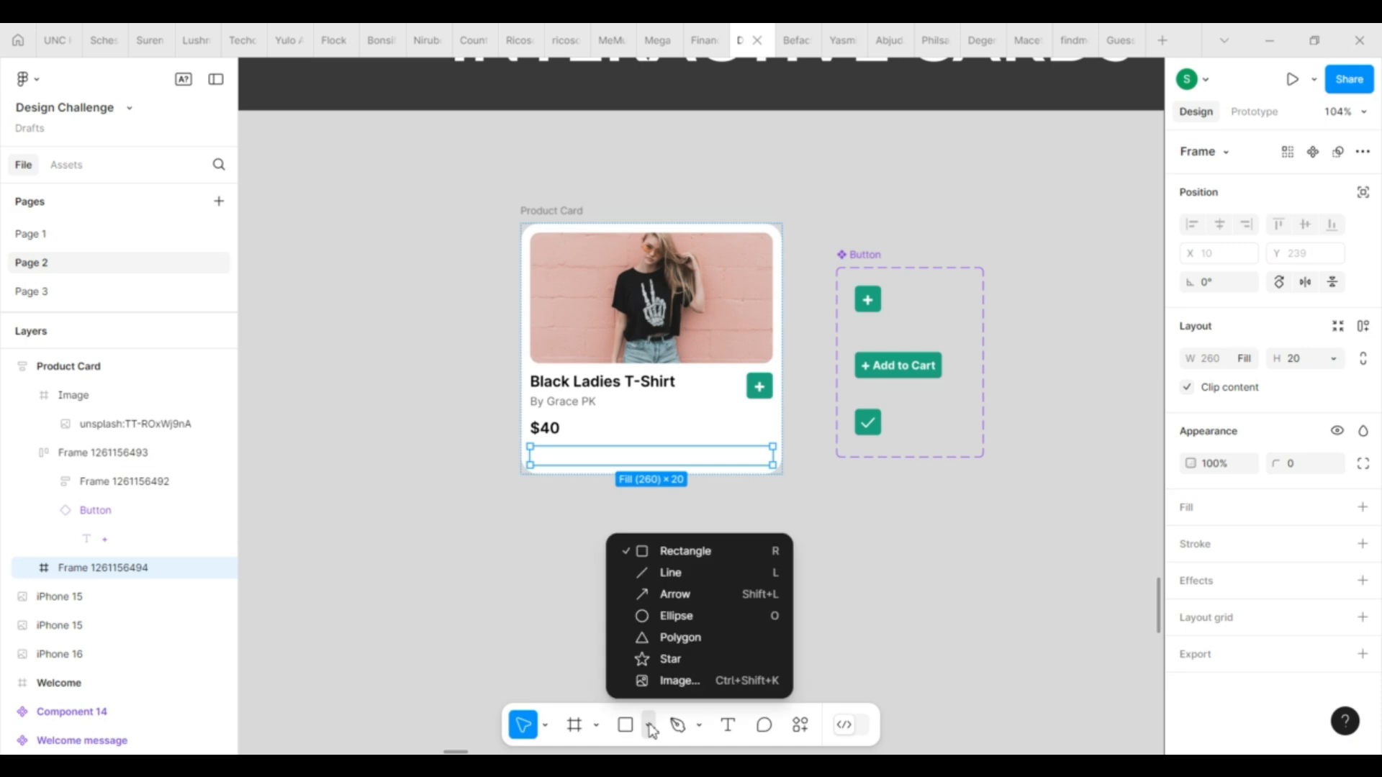
{"action": "left_click", "coordinate": [704, 618]}
{"action": "left_click", "coordinate": [548, 454]}
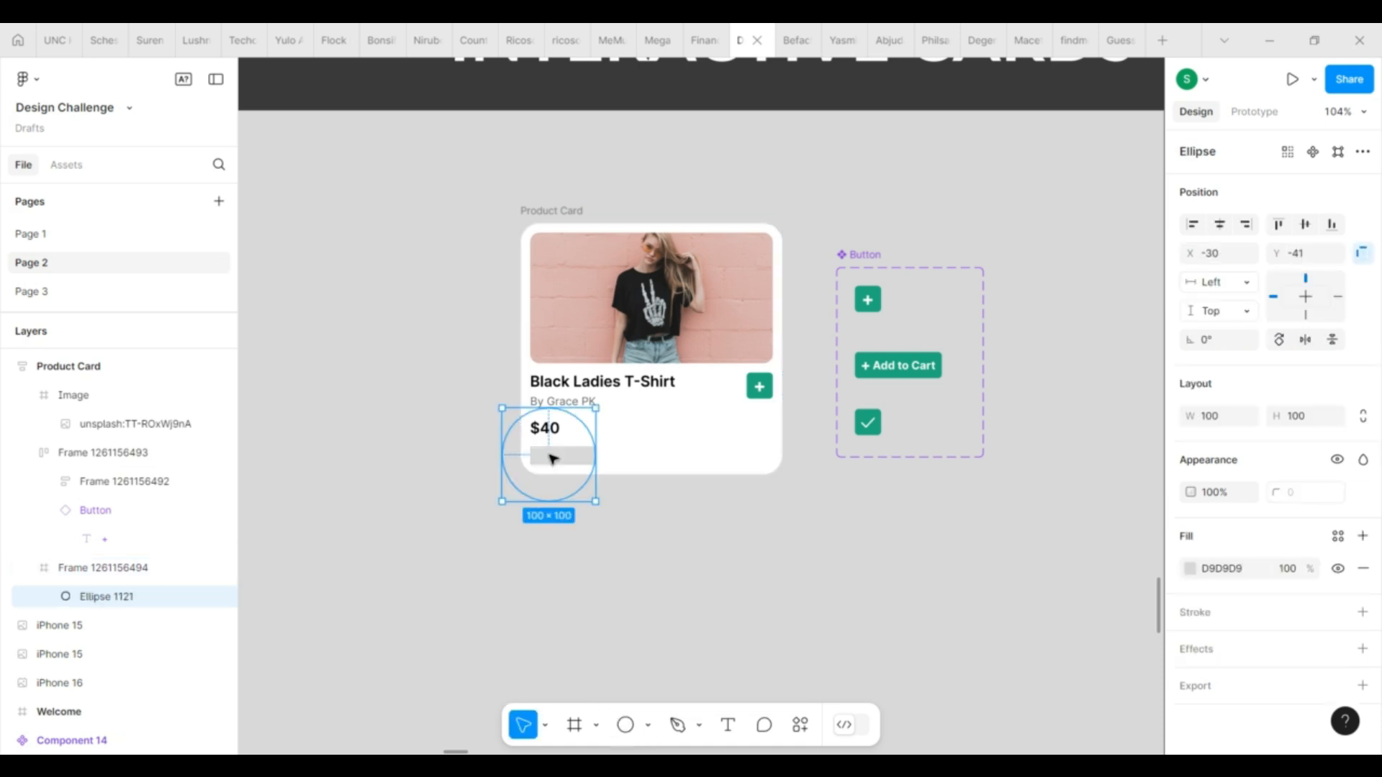
{"action": "left_click", "coordinate": [1301, 421]}
{"action": "type", "text": "20"}
{"action": "key", "text": "Return"}
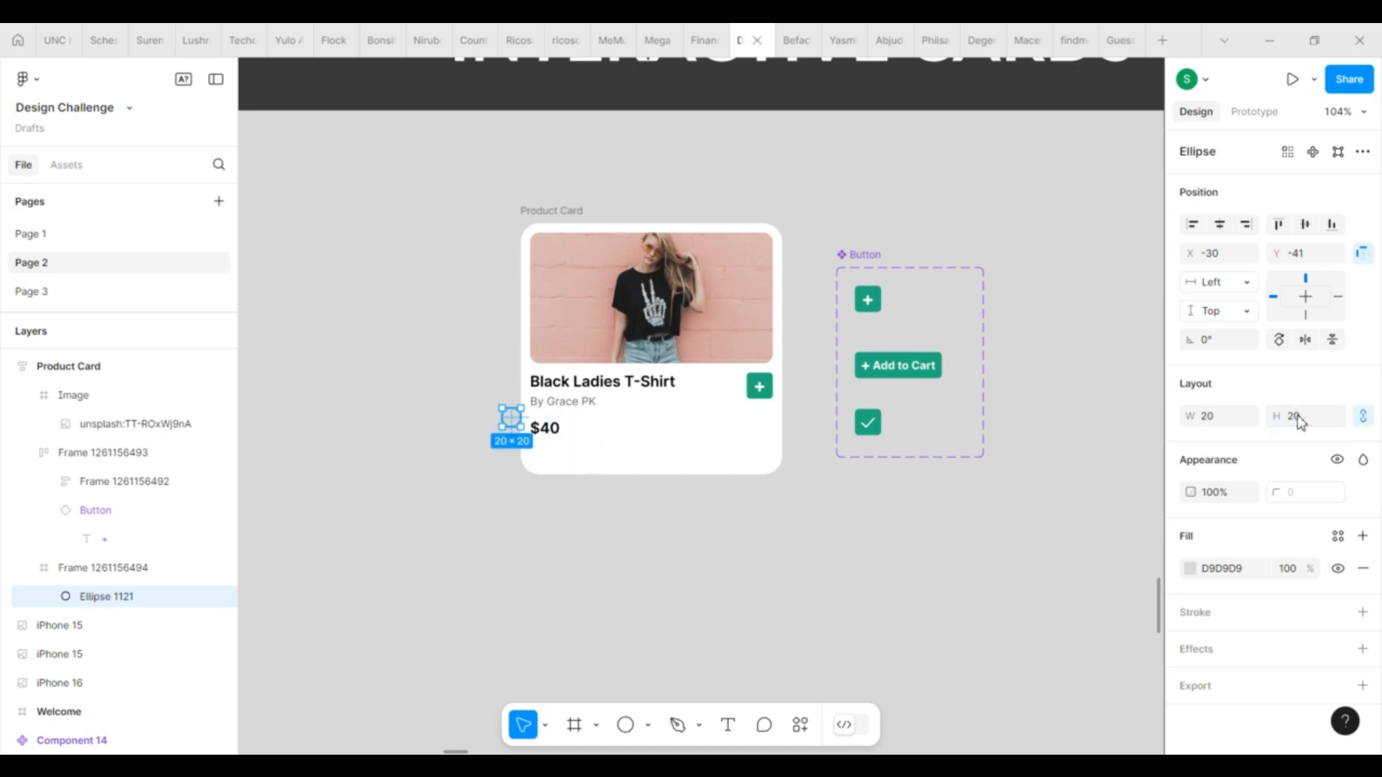
{"action": "left_click_drag", "start_coordinate": [512, 424], "coordinate": [559, 460]}
{"action": "left_click_drag", "start_coordinate": [638, 490], "coordinate": [616, 460]}
Step: Add auto layout to the frame holding the circle and set its horizontal padding to 0
{"action": "left_click", "coordinate": [627, 457]}
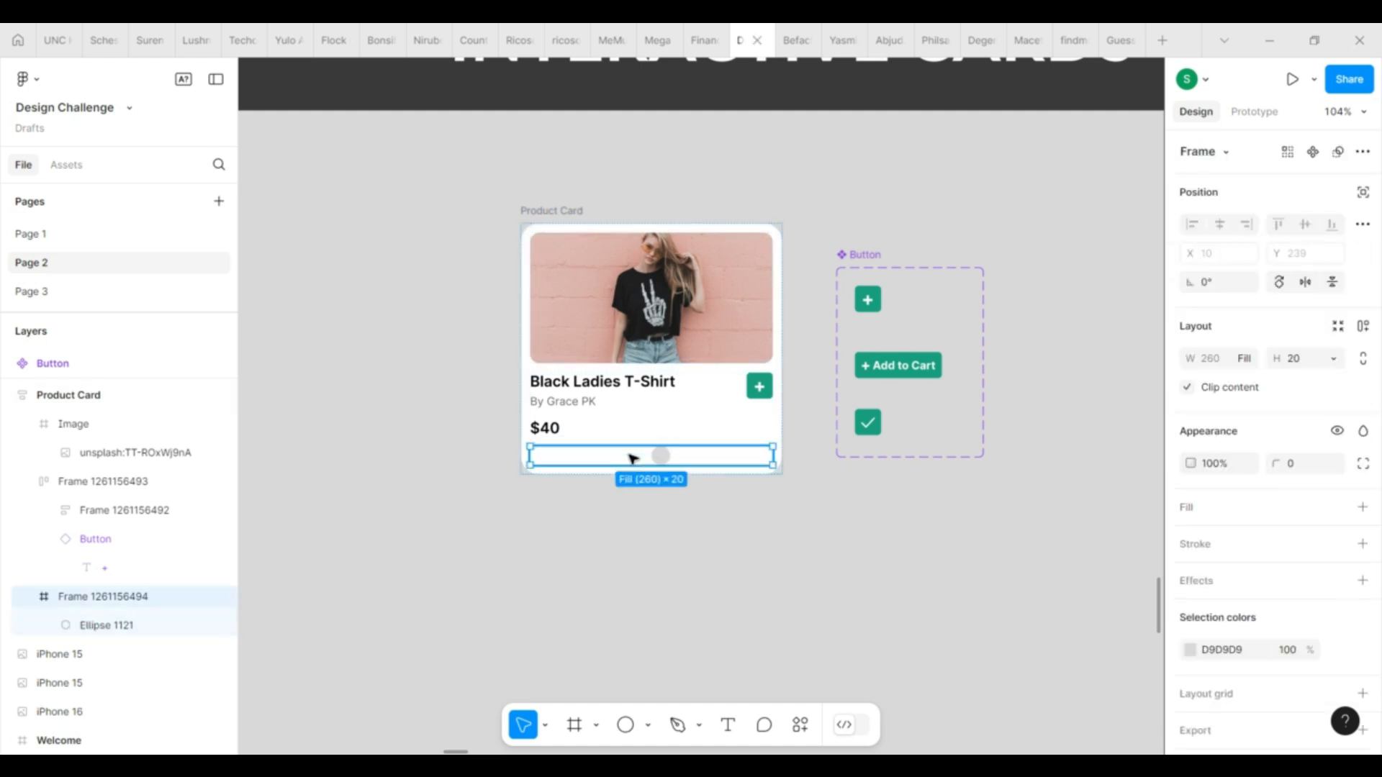
{"action": "key", "text": "shift+a"}
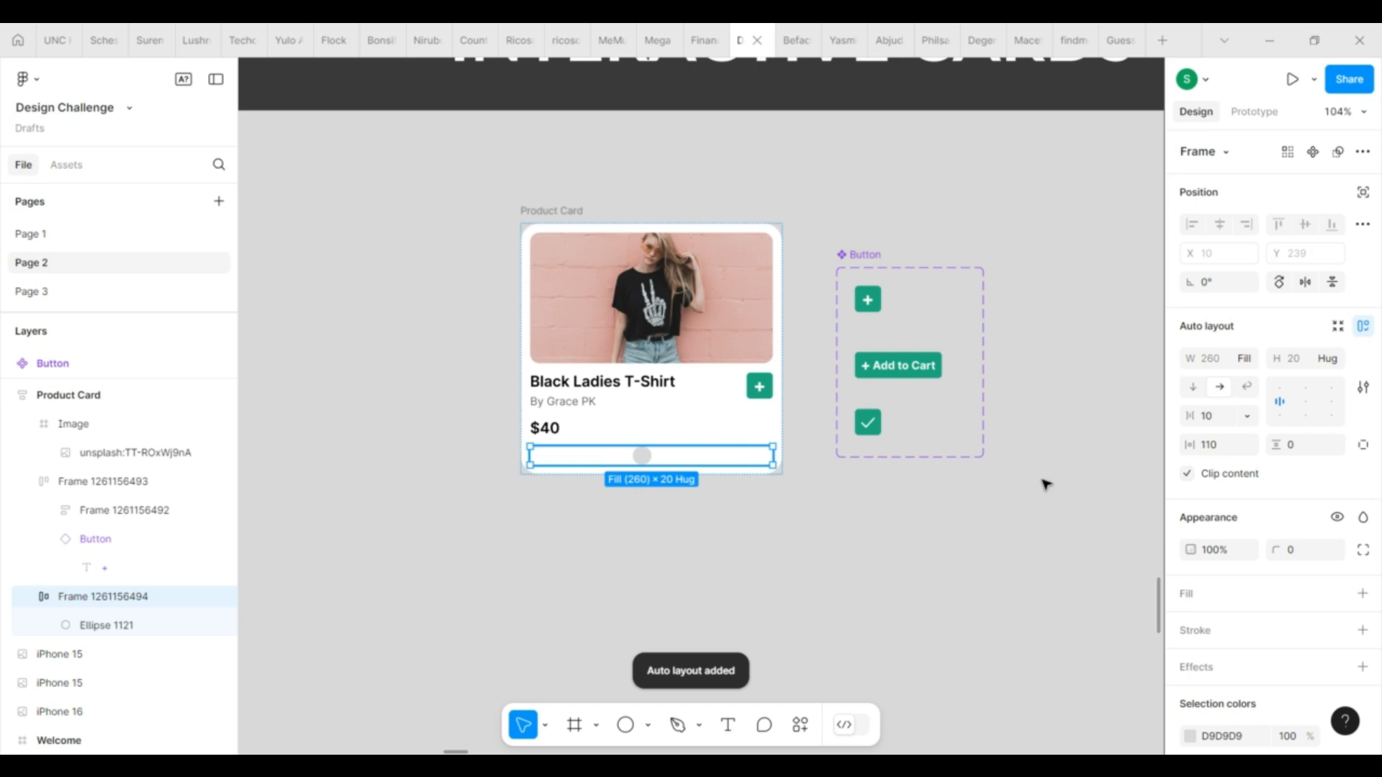
{"action": "left_click", "coordinate": [1223, 446]}
{"action": "type", "text": "0"}
{"action": "key", "text": "Return"}
Step: Duplicate the circle within its row and set the row's gap to Auto
{"action": "left_click", "coordinate": [545, 457]}
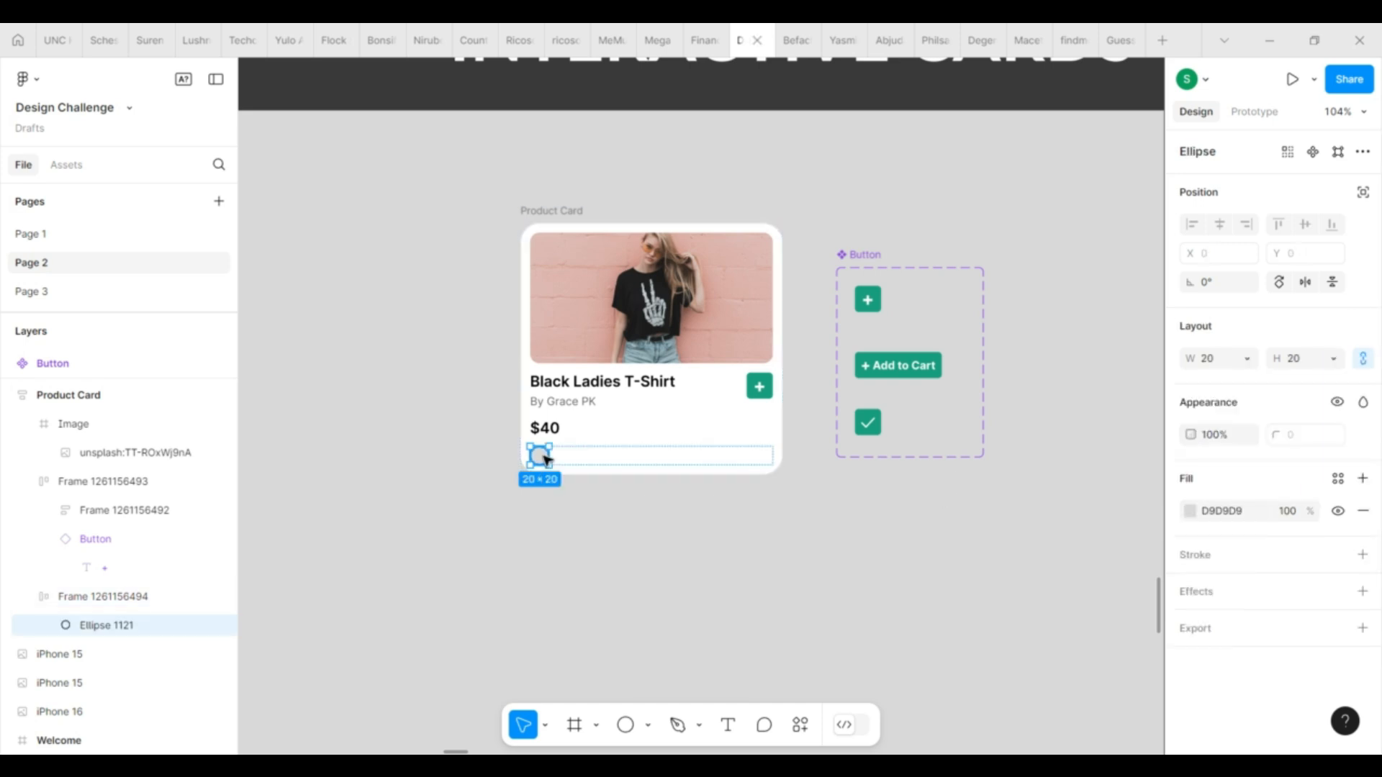
{"action": "key", "text": "ctrl+d"}
{"action": "left_click", "coordinate": [635, 453]}
{"action": "left_click", "coordinate": [1227, 417]}
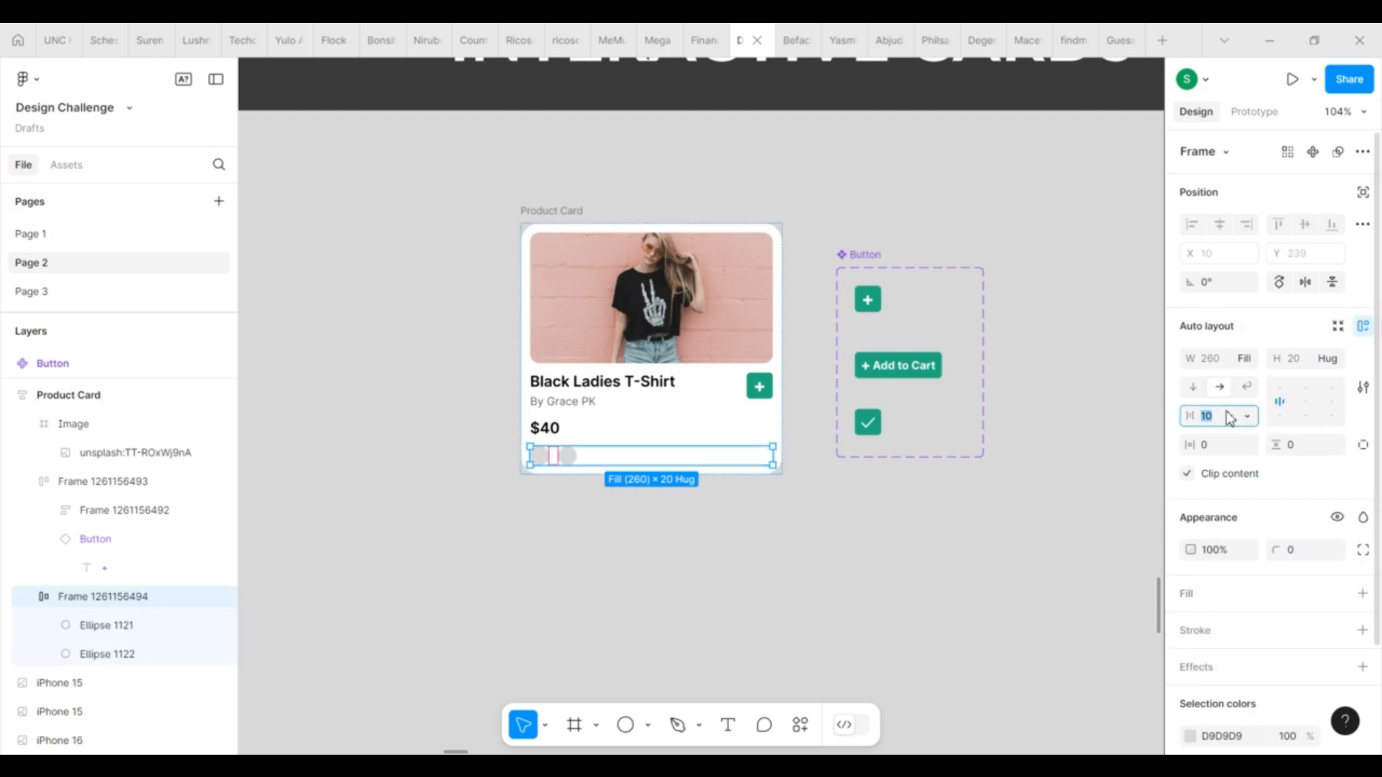
{"action": "left_click", "coordinate": [1247, 416]}
{"action": "left_click", "coordinate": [1245, 437]}
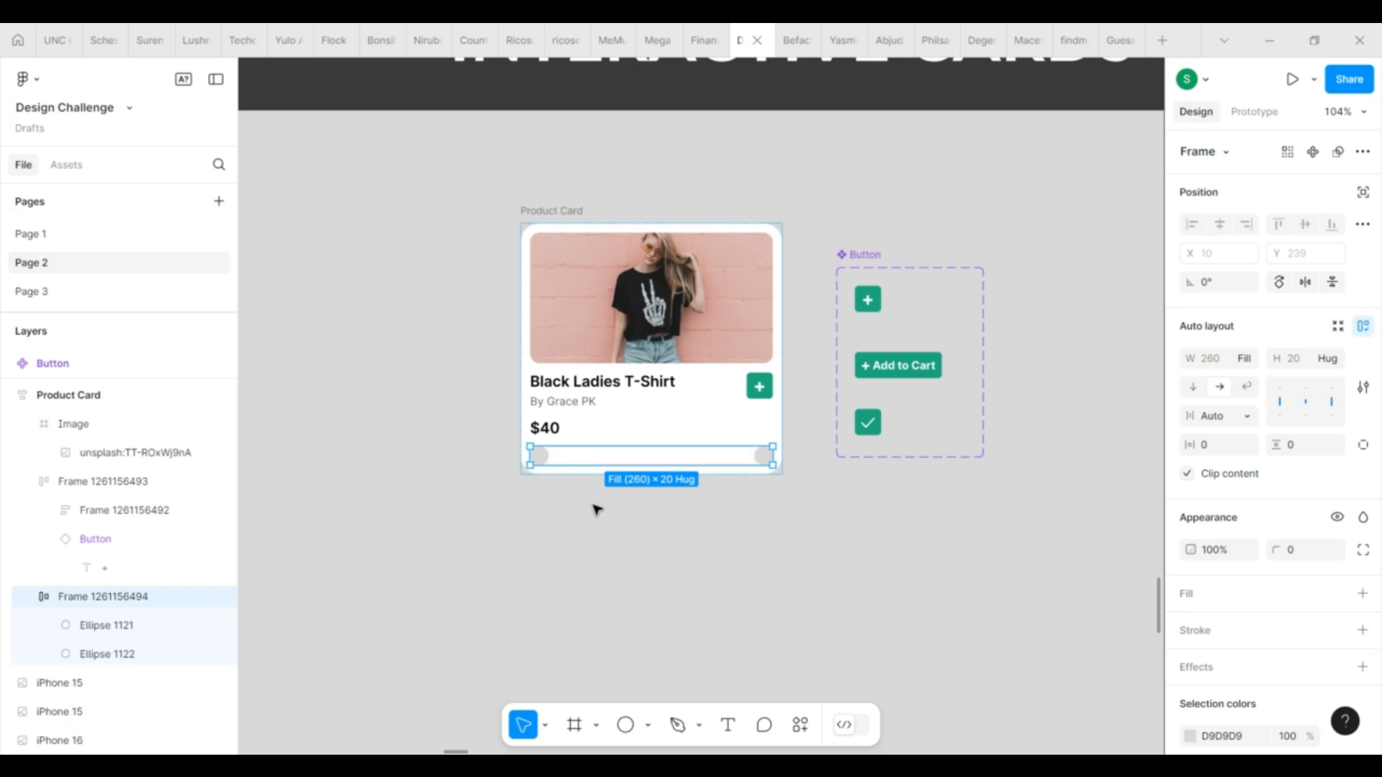
Step: Resize both circles in the row to 24 × 24
{"action": "key", "text": "Return"}
{"action": "left_click", "coordinate": [1307, 364]}
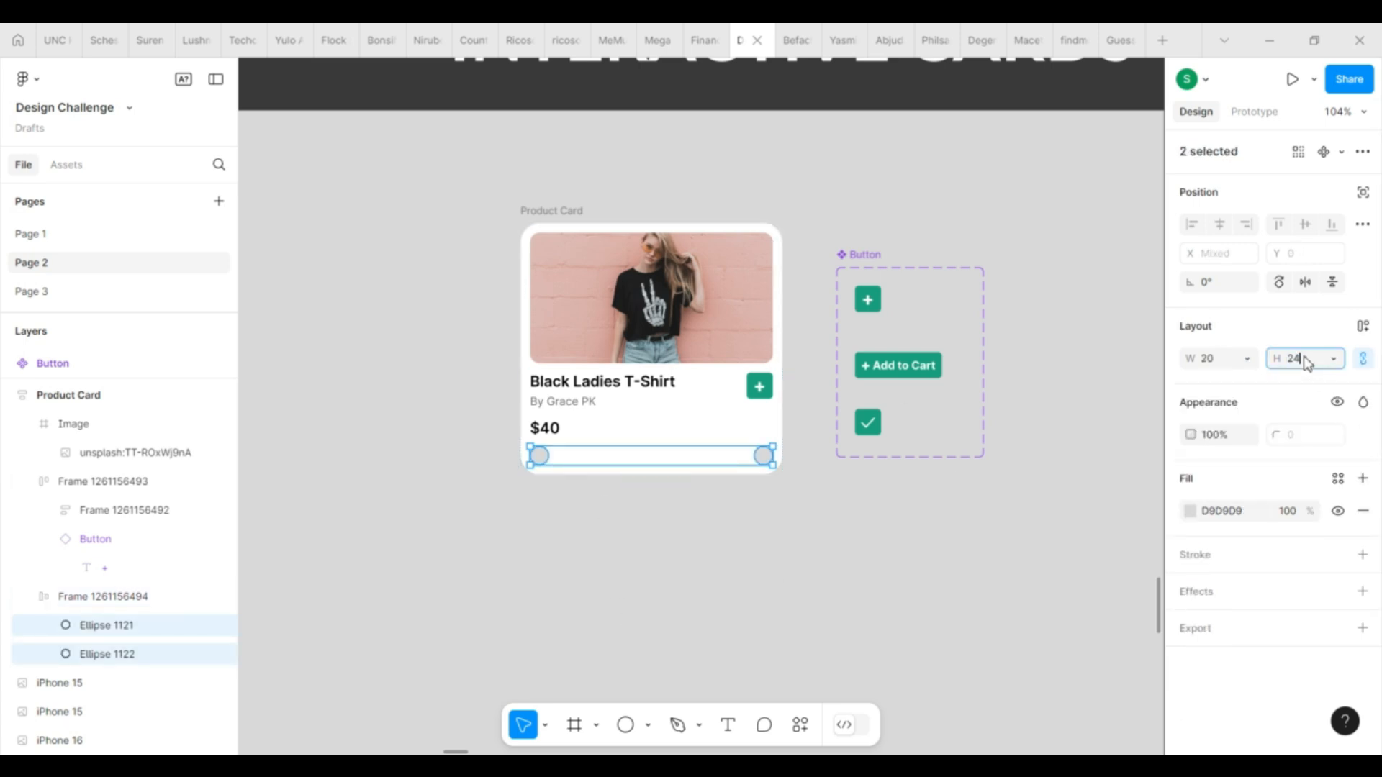
{"action": "key", "text": "Return"}
Step: Duplicate the first circle twice to make a row of four evenly spaced circles
{"action": "double_click", "coordinate": [540, 456]}
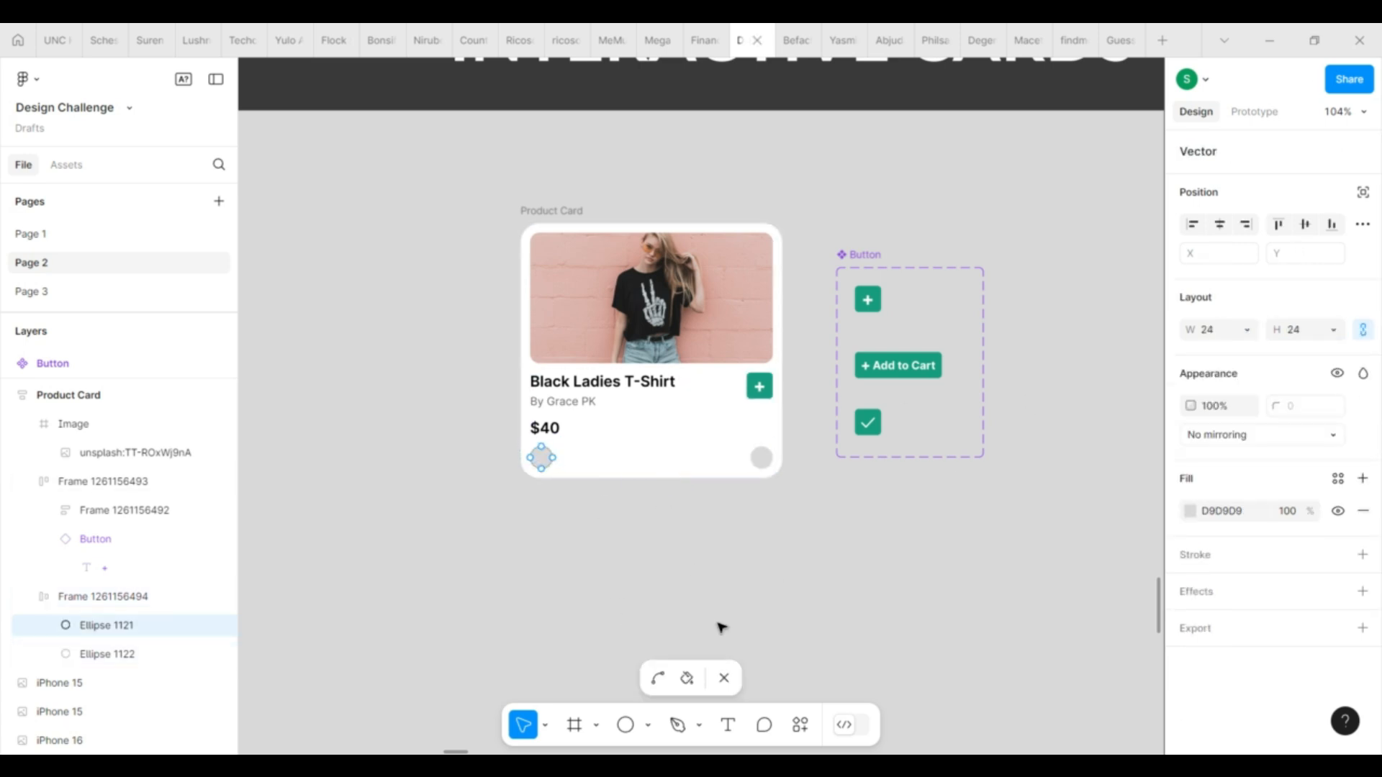
{"action": "left_click", "coordinate": [724, 678]}
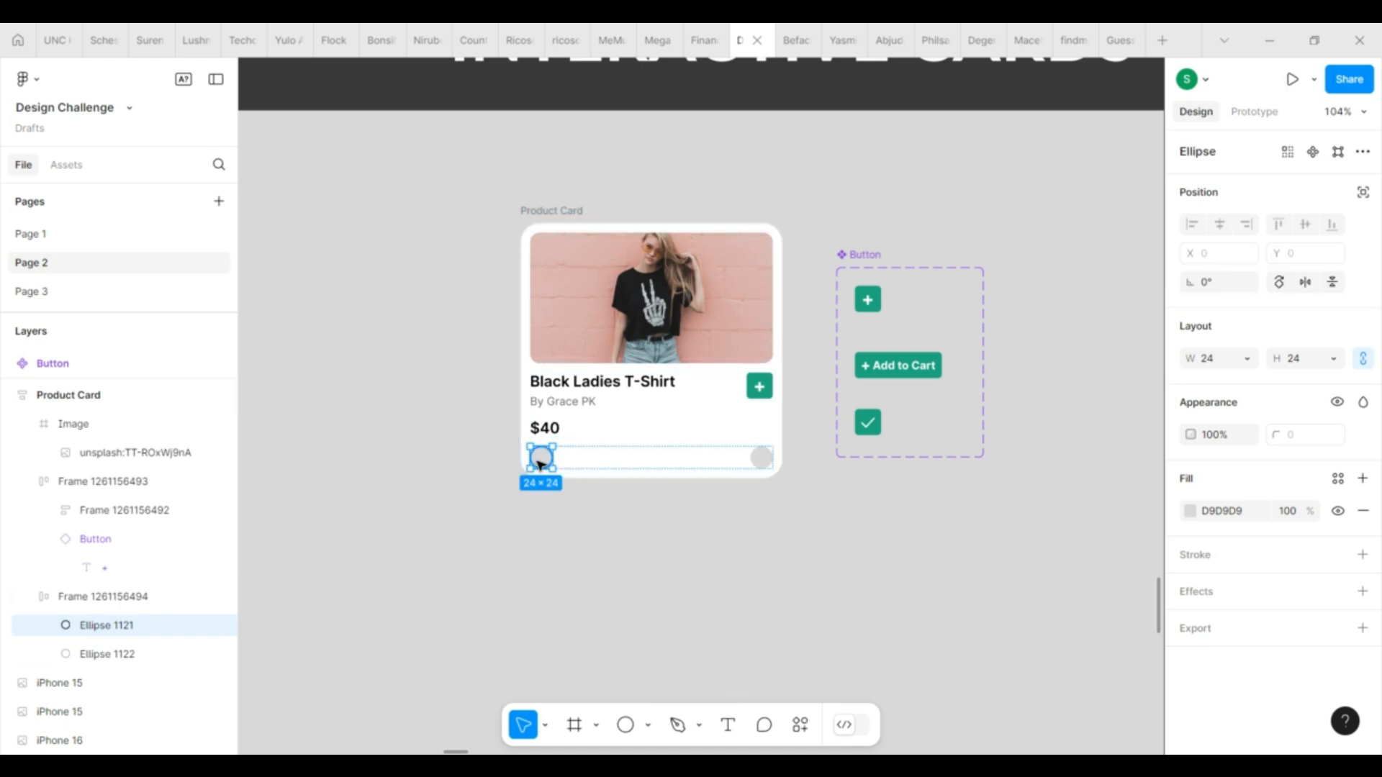
{"action": "key", "text": "ctrl+d"}
{"action": "key", "text": "ctrl+d"}
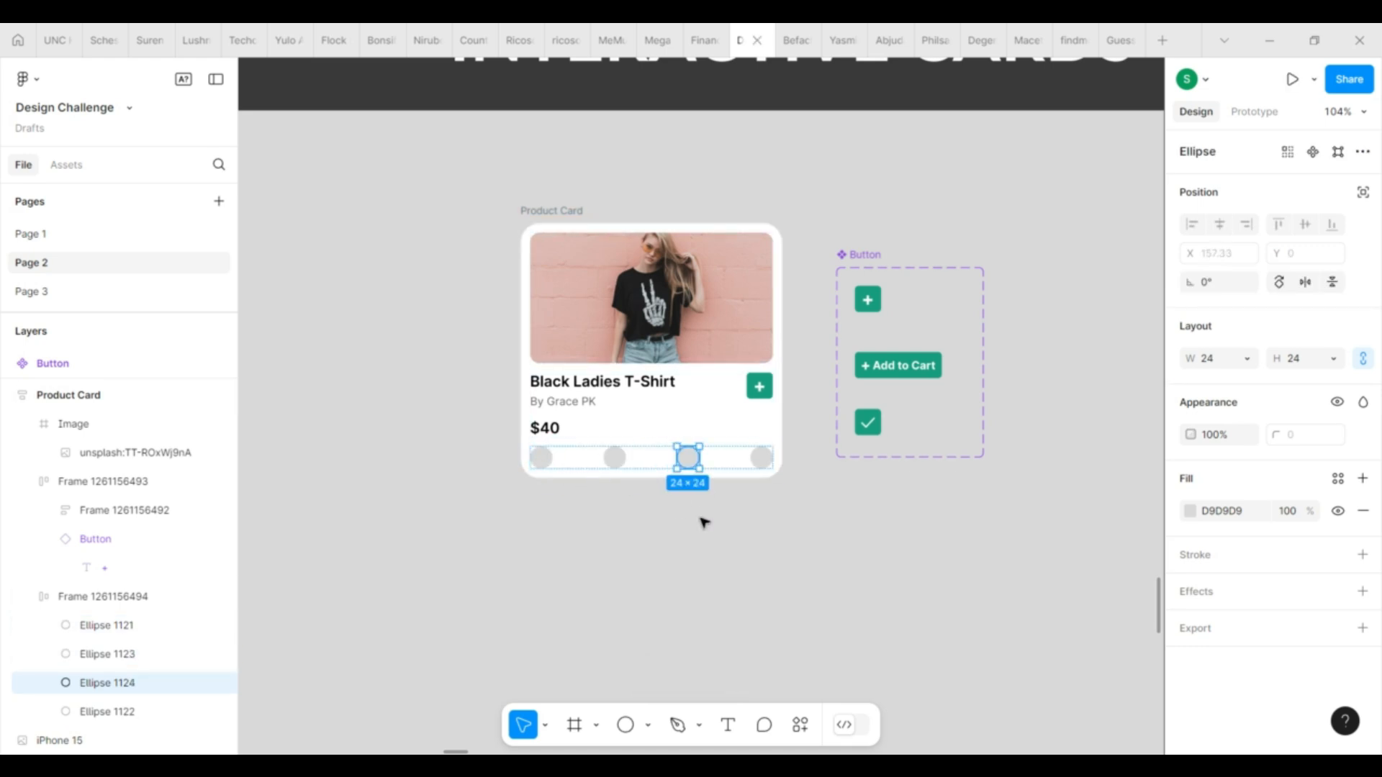
{"action": "left_click", "coordinate": [704, 522]}
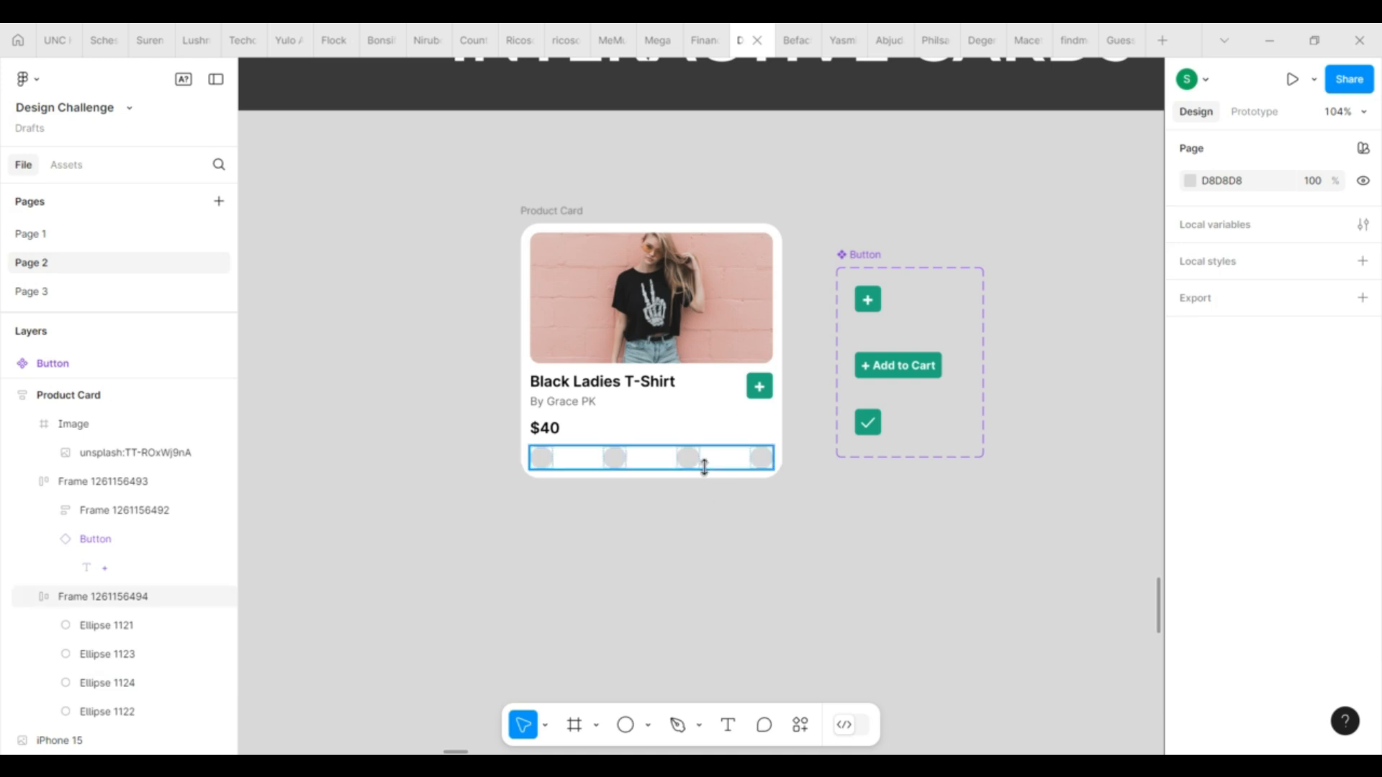
Step: Fill the first circle with dark grey 635B5B
{"action": "left_click", "coordinate": [616, 464]}
{"action": "left_click", "coordinate": [615, 461]}
{"action": "left_click", "coordinate": [541, 458]}
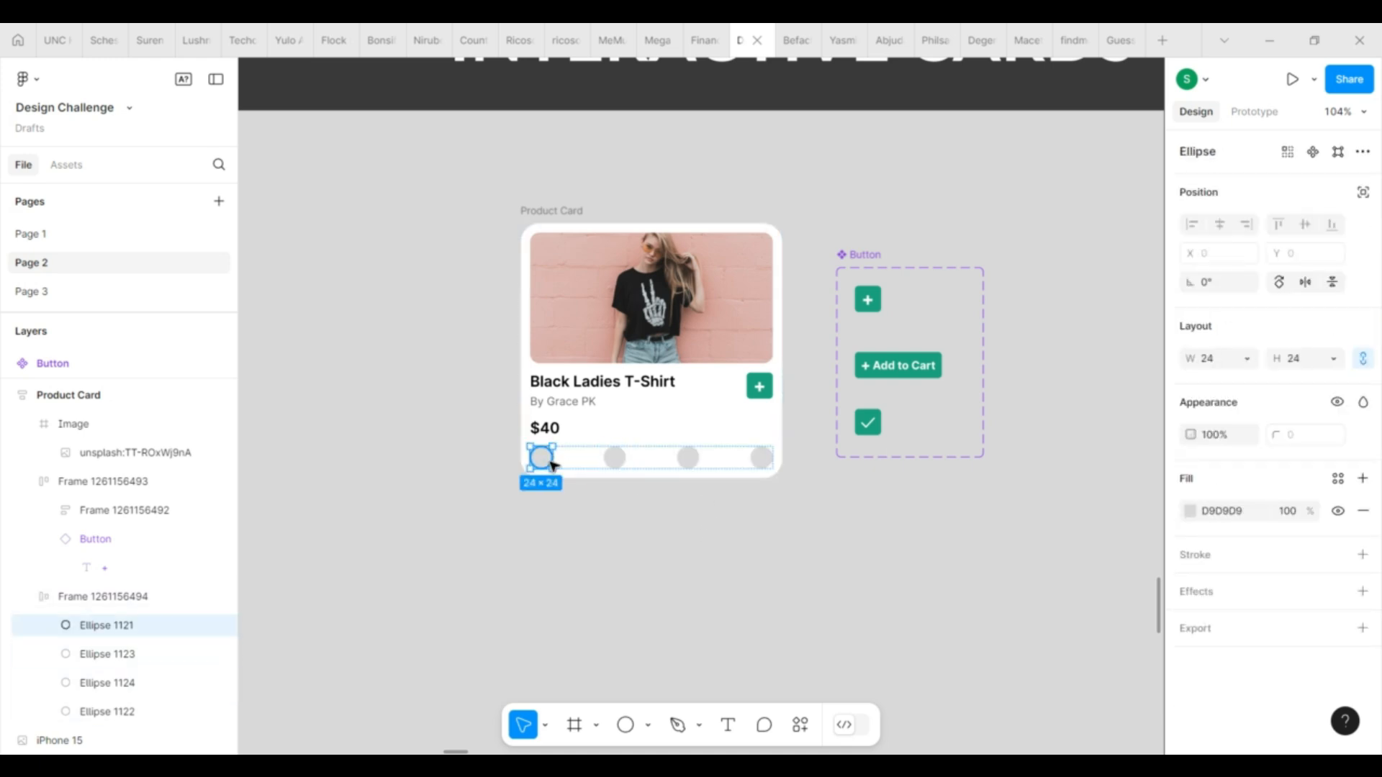
{"action": "left_click", "coordinate": [1189, 510]}
{"action": "left_click", "coordinate": [996, 445]}
{"action": "left_click_drag", "start_coordinate": [996, 444], "coordinate": [963, 424]}
Step: Fill the second circle with a coral red
{"action": "left_click", "coordinate": [615, 457]}
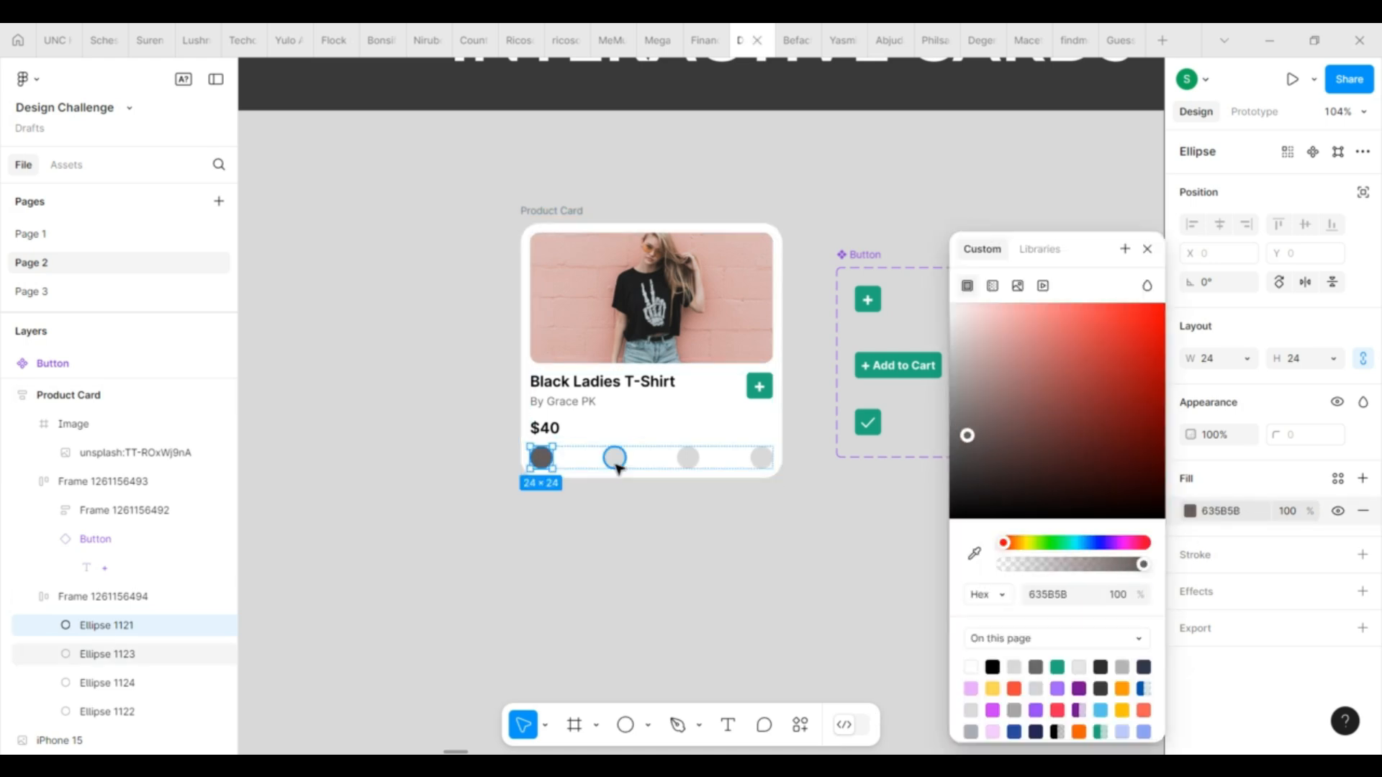
{"action": "left_click", "coordinate": [1190, 511]}
{"action": "left_click_drag", "start_coordinate": [1088, 396], "coordinate": [1077, 301]}
Step: Fill the third circle with a medium teal
{"action": "left_click", "coordinate": [688, 458]}
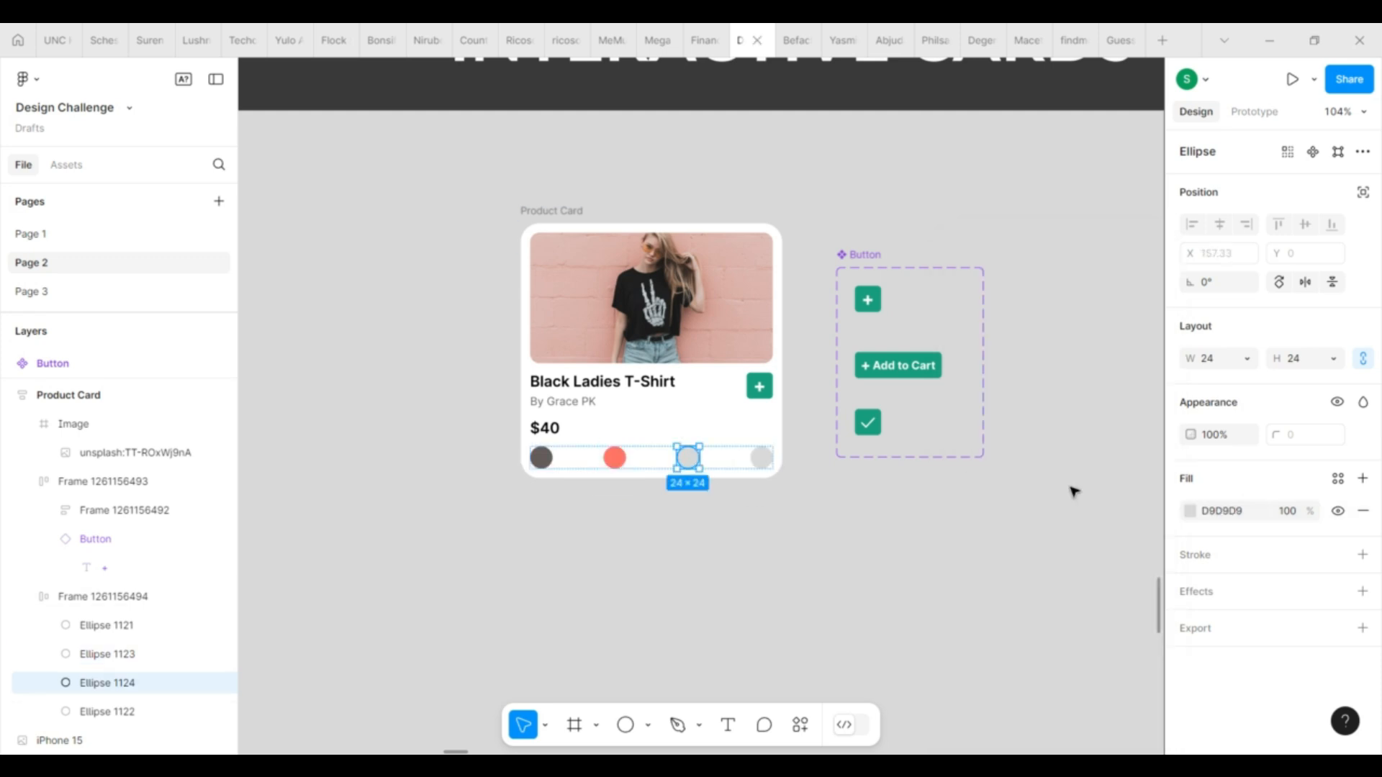
{"action": "left_click", "coordinate": [1198, 513]}
{"action": "left_click", "coordinate": [1095, 453]}
{"action": "left_click", "coordinate": [1055, 545]}
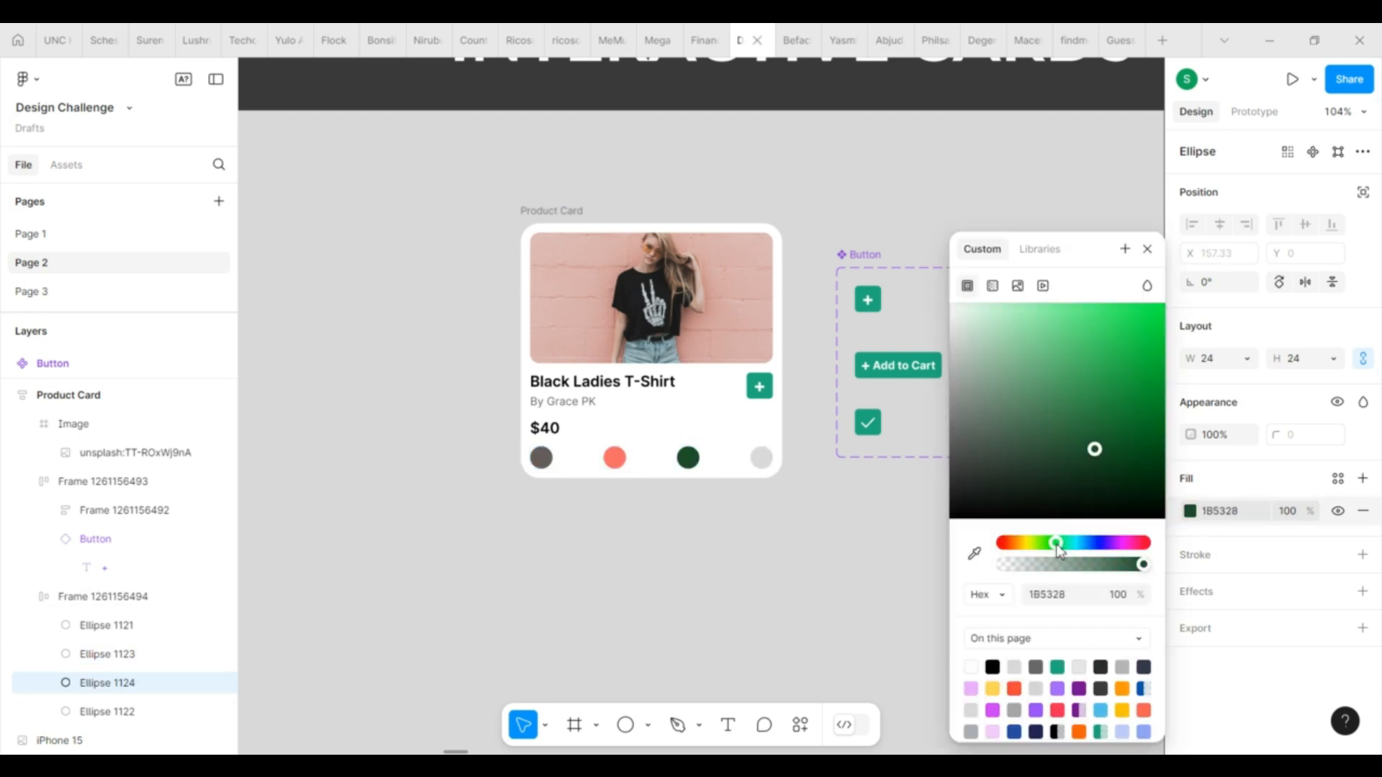
{"action": "mouse_move", "coordinate": [1087, 547]}
{"action": "left_mouse_down"}
{"action": "mouse_move", "coordinate": [1064, 545]}
{"action": "mouse_move", "coordinate": [1077, 544]}
{"action": "left_mouse_up"}
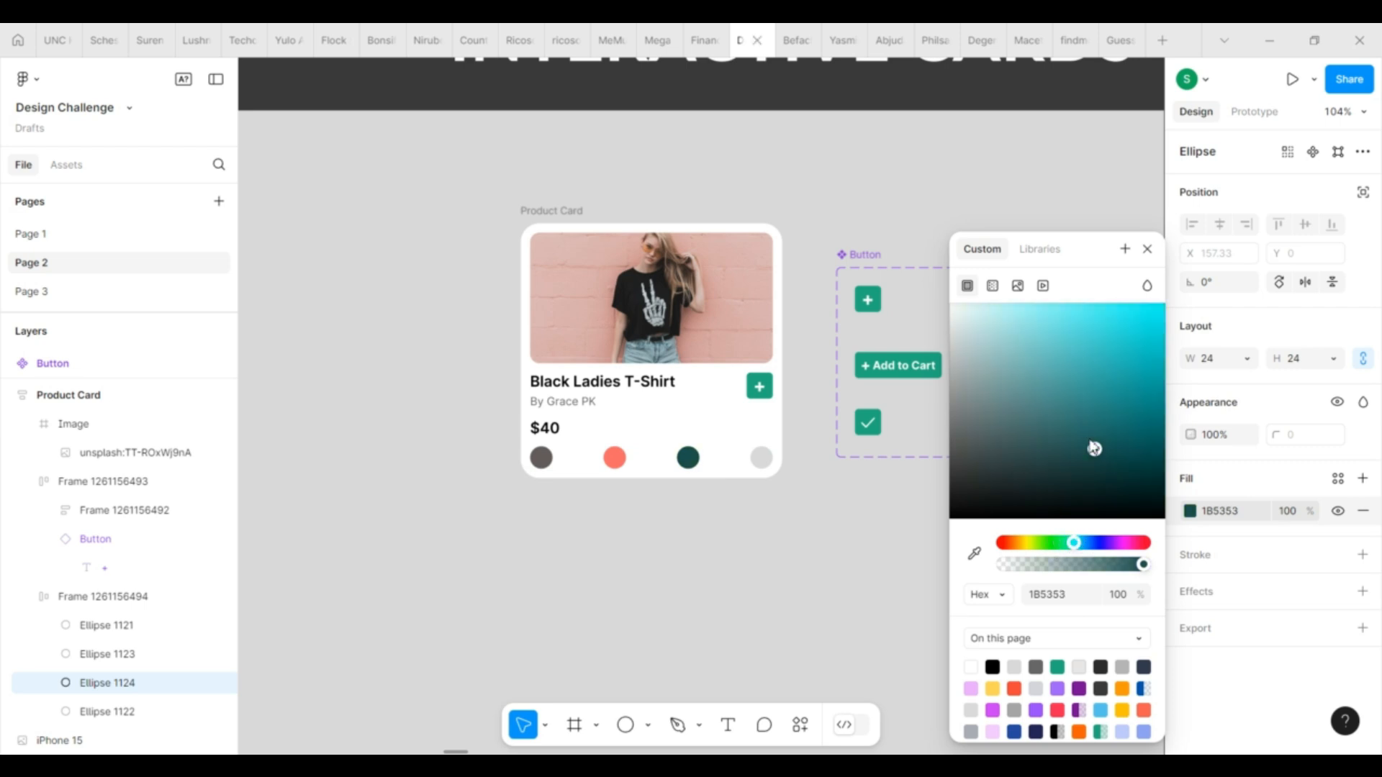
{"action": "left_click_drag", "start_coordinate": [1094, 448], "coordinate": [1104, 390]}
Step: Fill the fourth circle with the light purple D769E5
{"action": "left_click", "coordinate": [770, 458]}
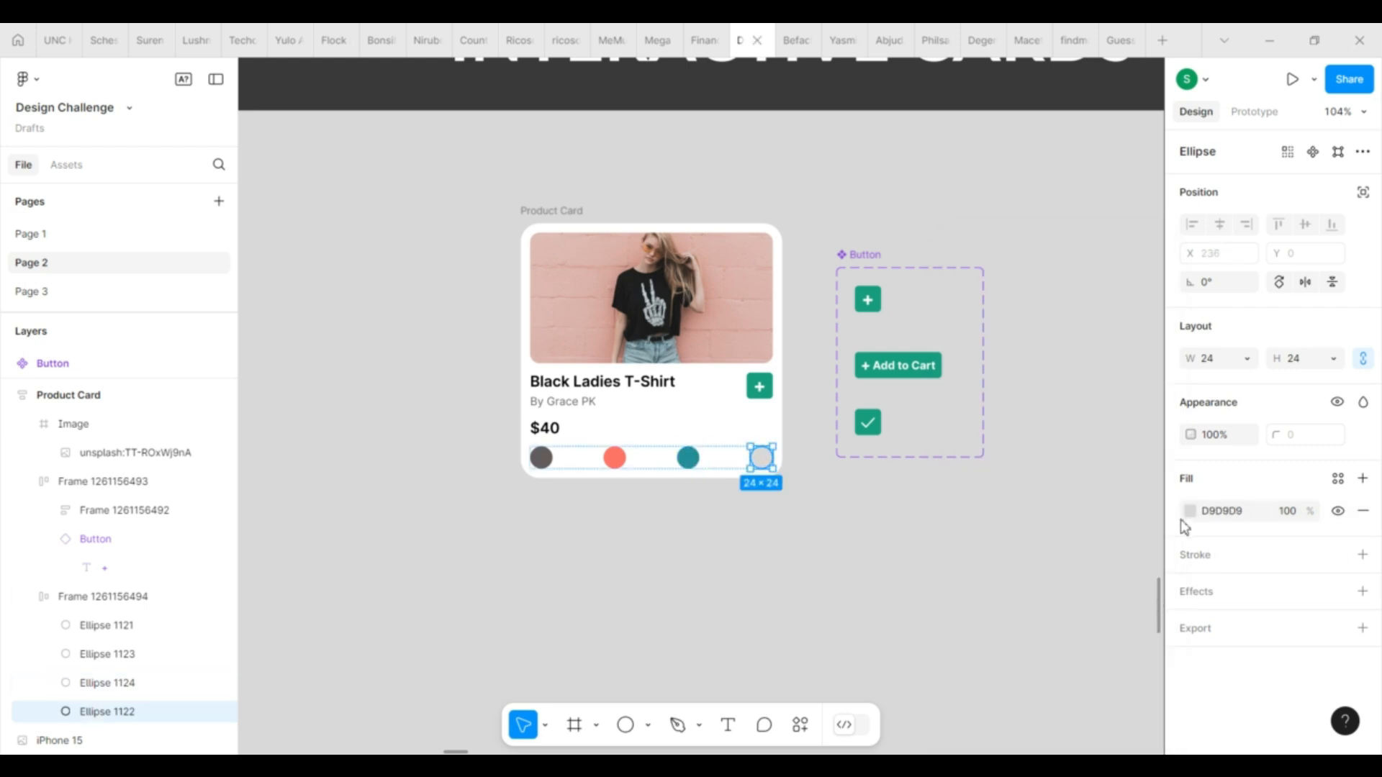
{"action": "left_click", "coordinate": [1191, 512]}
{"action": "left_click", "coordinate": [1118, 544]}
{"action": "left_click_drag", "start_coordinate": [1068, 434], "coordinate": [1067, 326]}
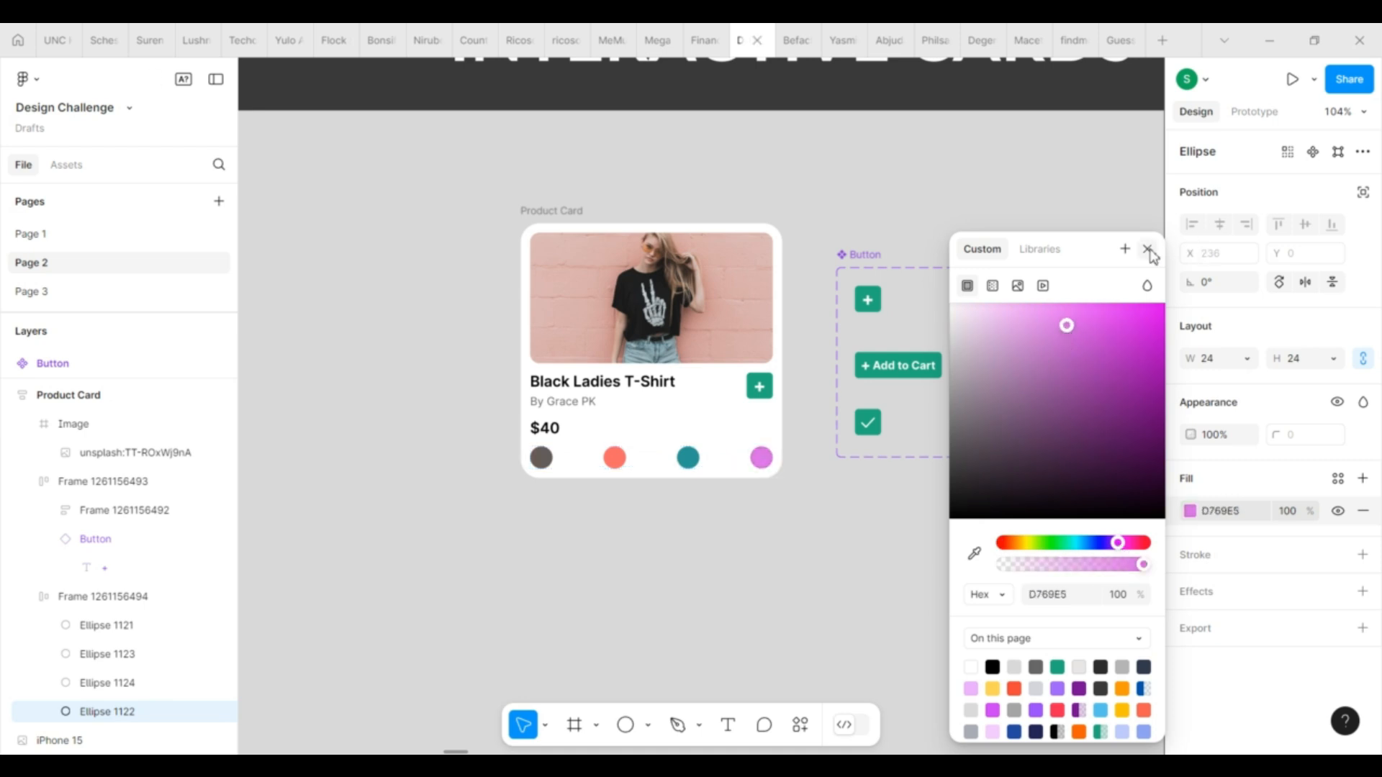
{"action": "left_click", "coordinate": [1147, 251]}
{"action": "left_click", "coordinate": [650, 546]}
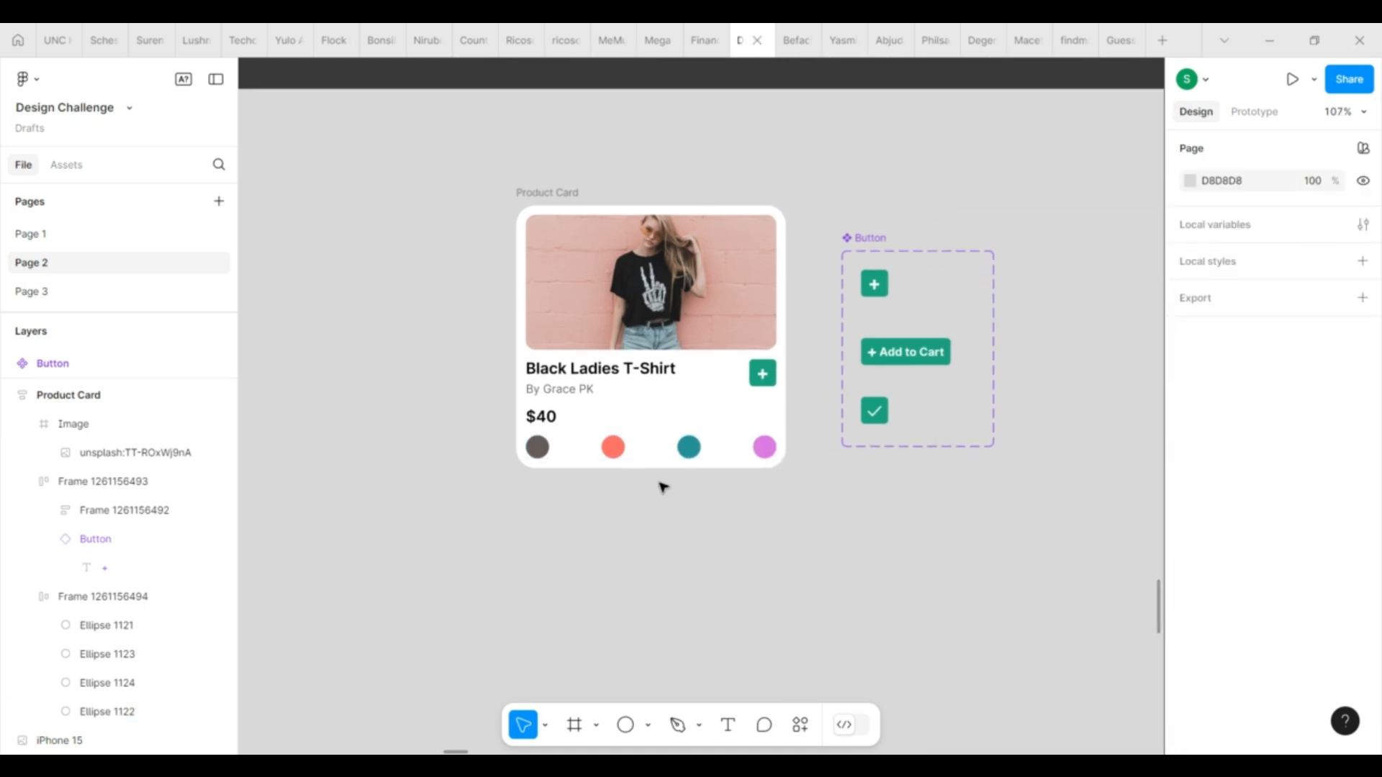
{"action": "scroll", "coordinate": [663, 487], "scroll_direction": "down", "scroll_amount": 2}
{"action": "left_click", "coordinate": [649, 452]}
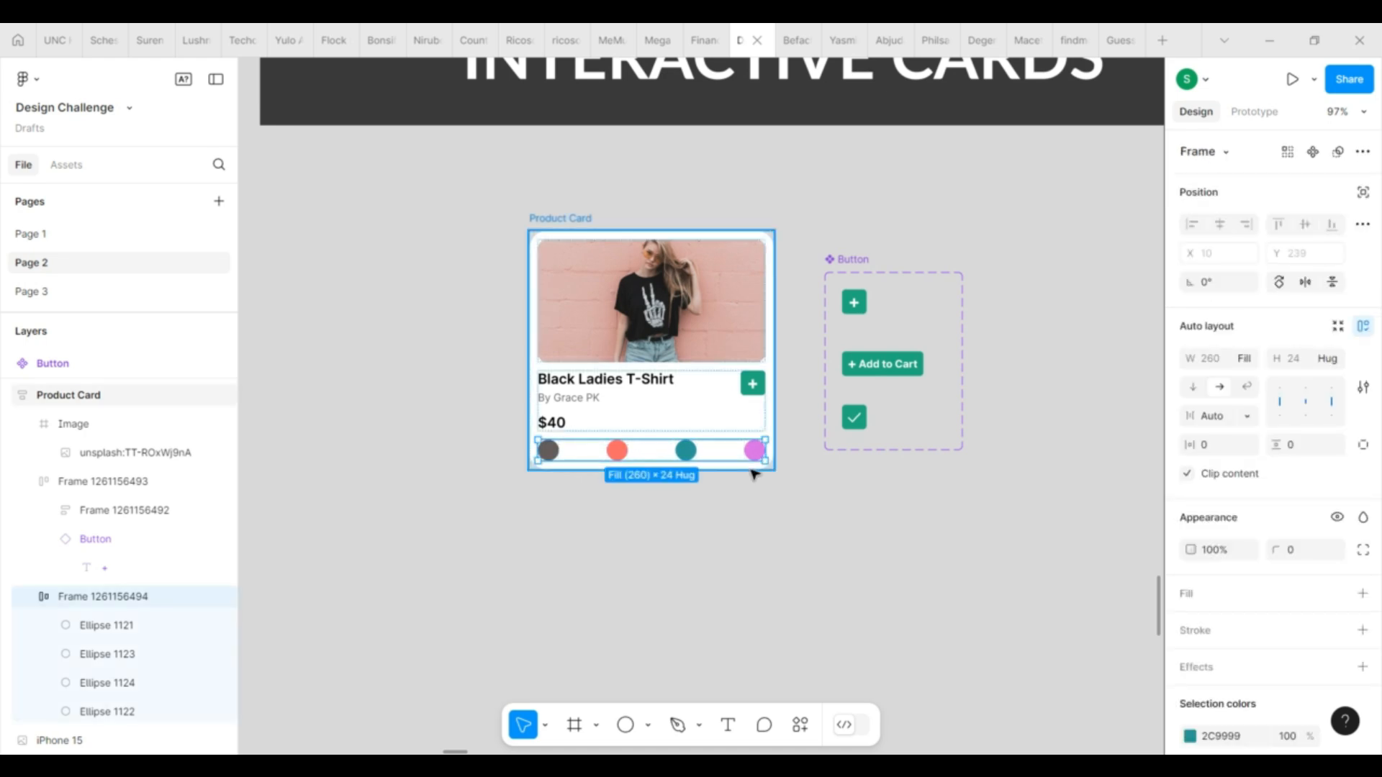
{"action": "left_click", "coordinate": [751, 471]}
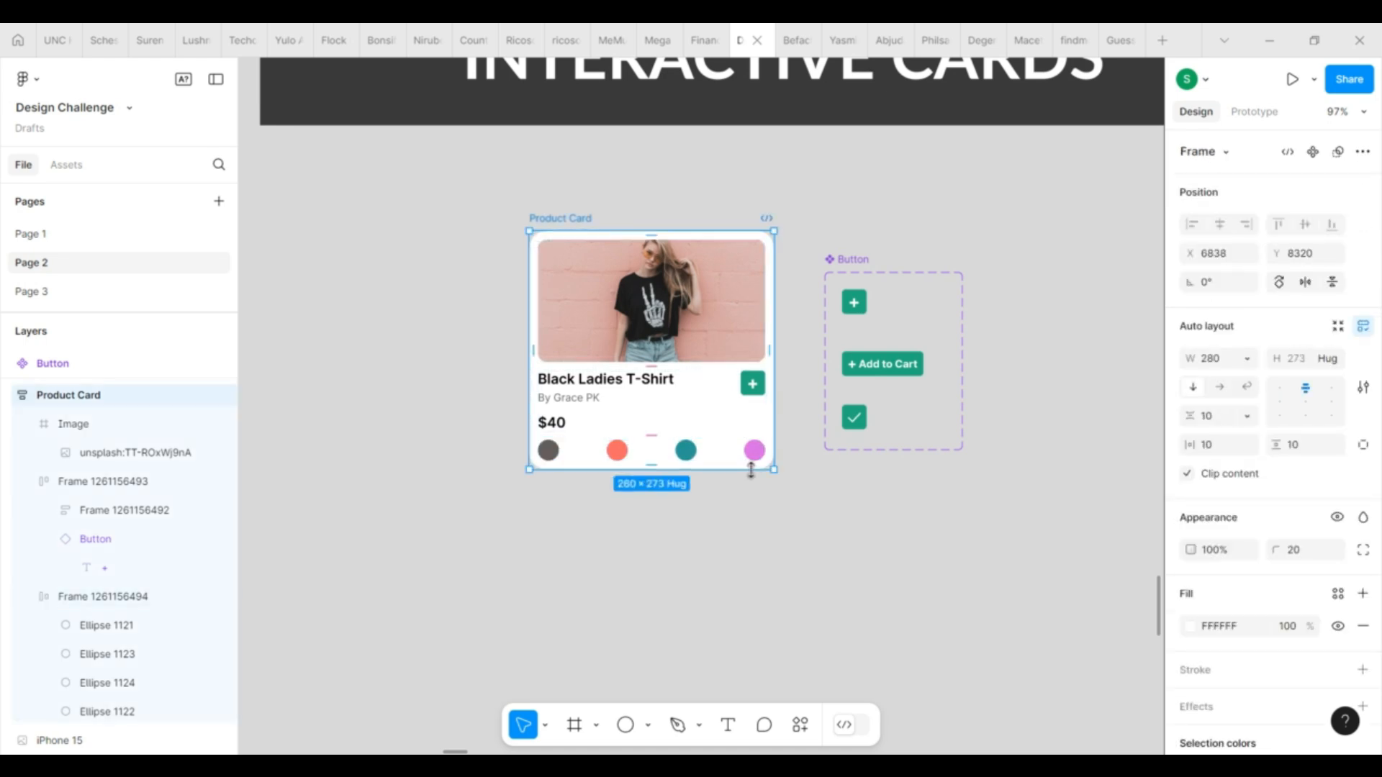
{"action": "left_click", "coordinate": [419, 443]}
Step: Search the Iconify plugin for "favorite" icons
{"action": "left_click", "coordinate": [810, 731]}
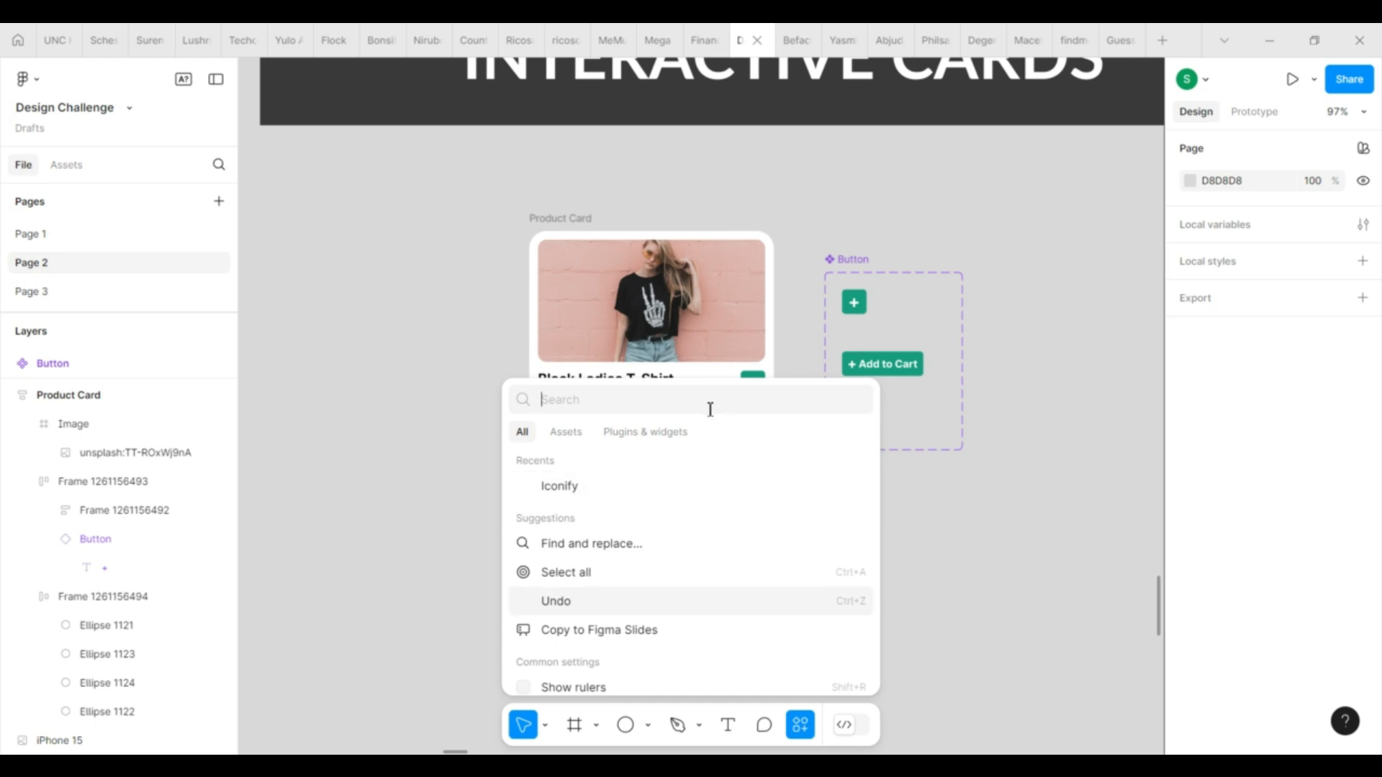
{"action": "left_click", "coordinate": [652, 432]}
{"action": "left_click", "coordinate": [573, 463]}
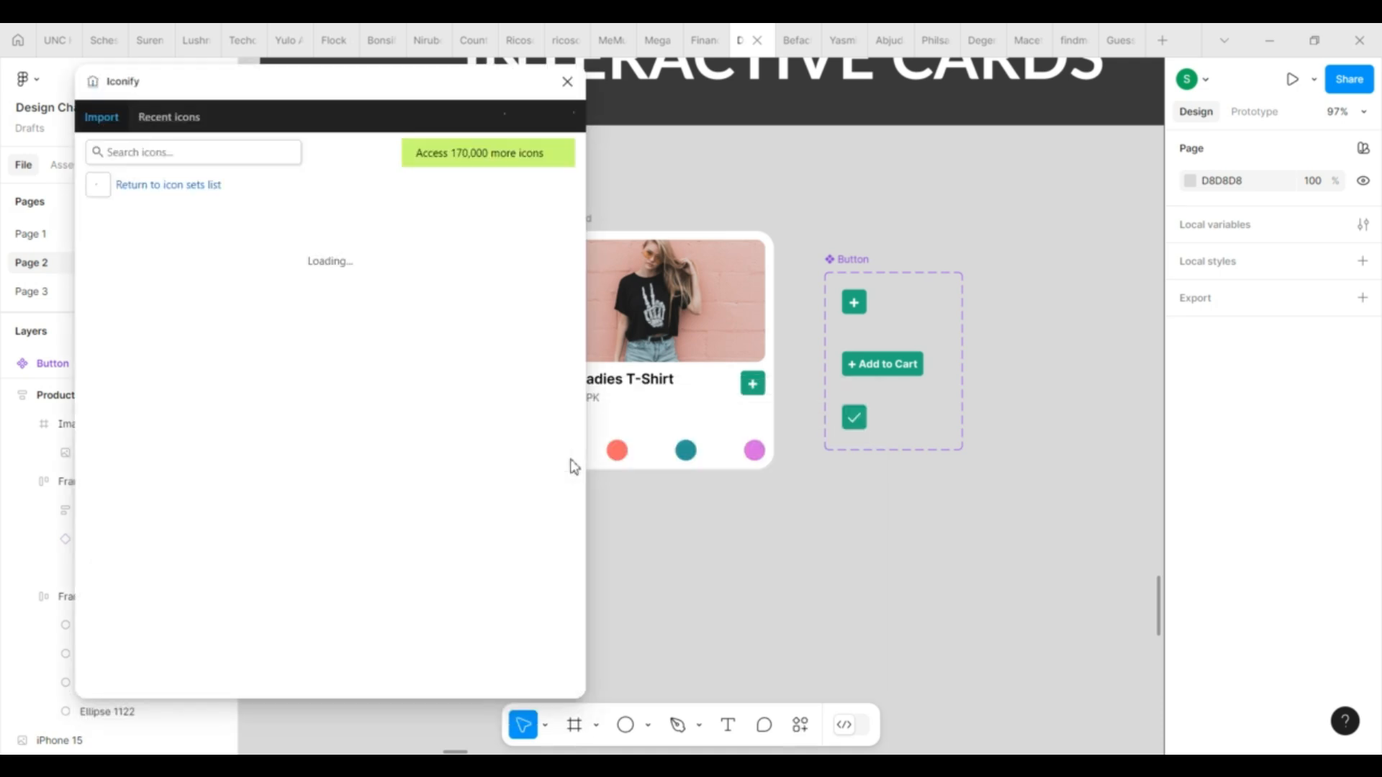
{"action": "left_click", "coordinate": [257, 152]}
{"action": "type", "text": "favorit"}
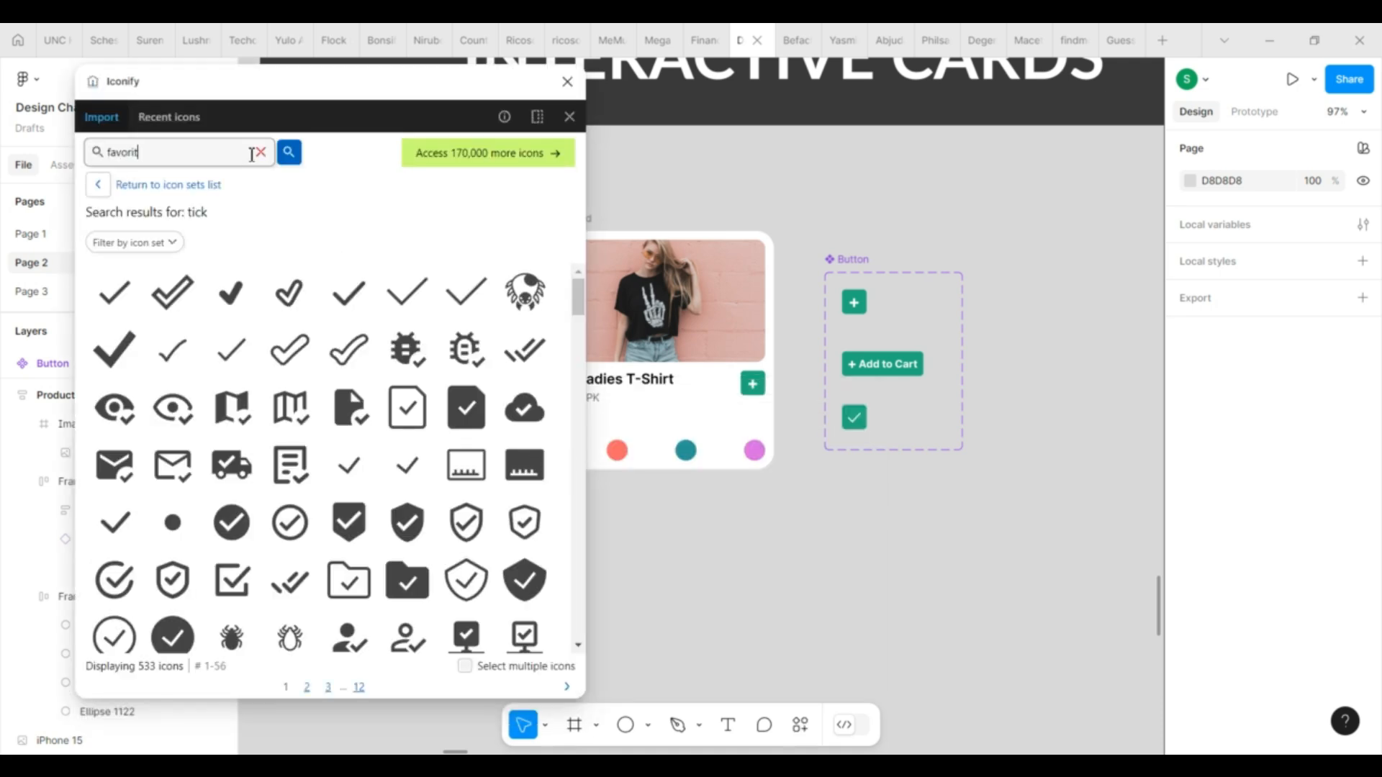
{"action": "type", "text": "e"}
{"action": "key", "text": "Return"}
Step: Import the outlined and filled rounded favorite hearts, placing them side by side above the Button component set, and close Iconify
{"action": "left_click", "coordinate": [229, 289]}
{"action": "left_click_drag", "start_coordinate": [299, 289], "coordinate": [975, 237]}
{"action": "left_click", "coordinate": [568, 81]}
Step: Combine the two heart icons into a component set and recolour both hearts to red F44336
{"action": "left_click", "coordinate": [818, 169]}
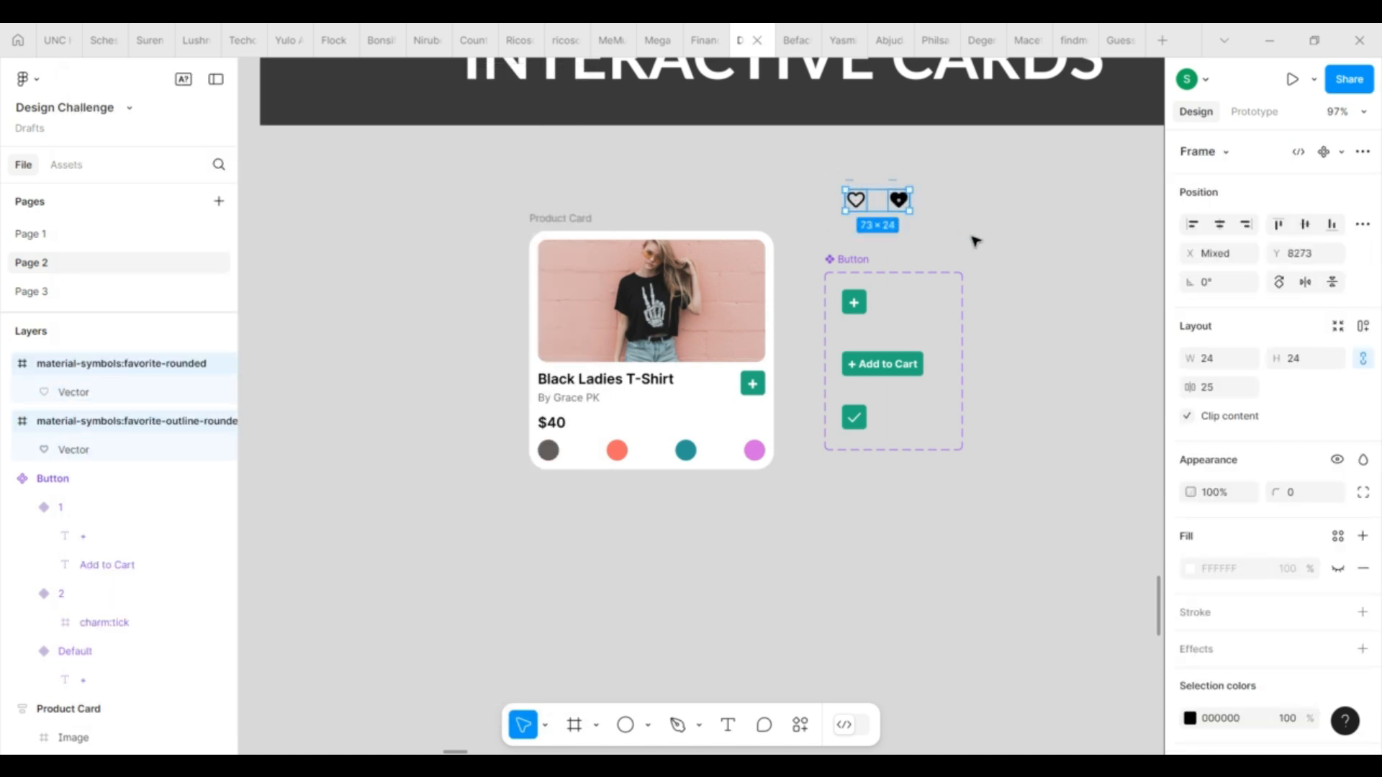
{"action": "left_click", "coordinate": [1341, 151]}
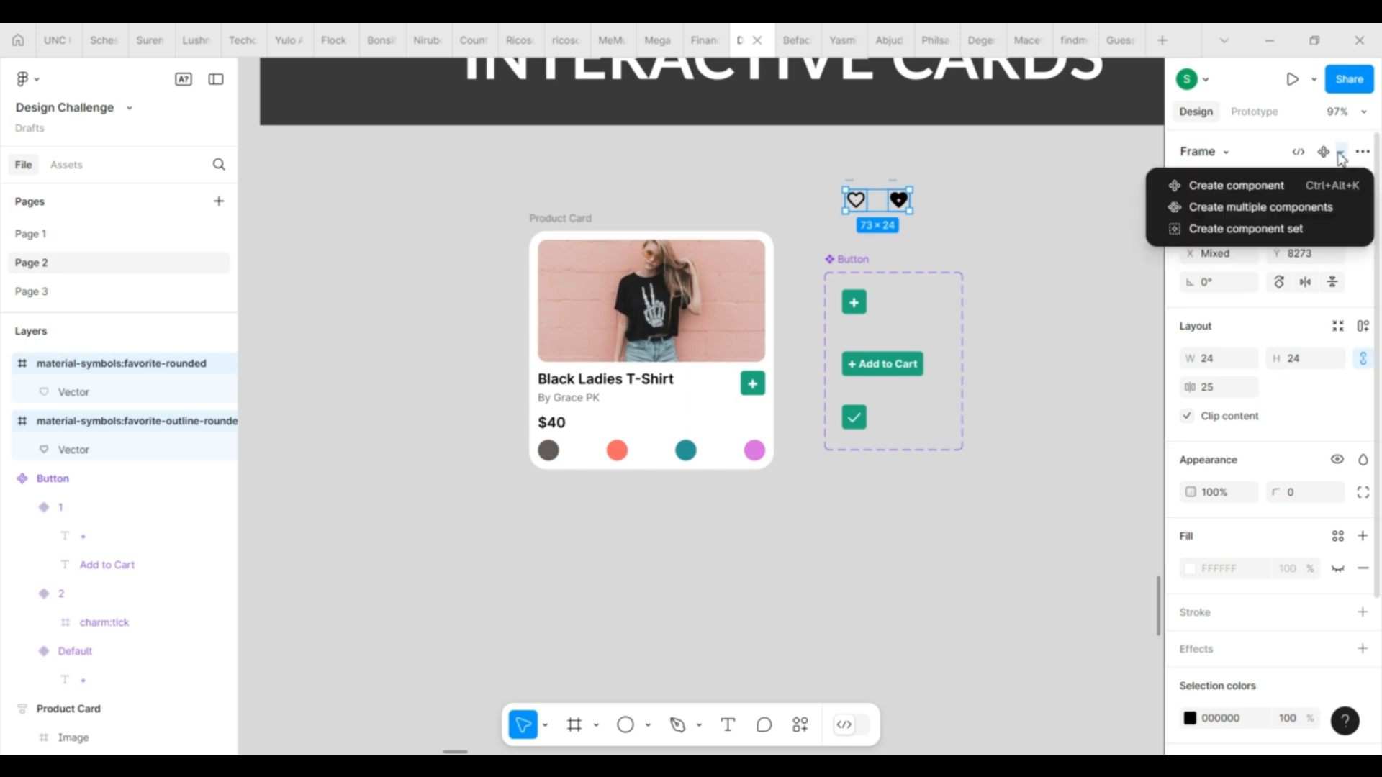
{"action": "left_click", "coordinate": [1324, 221]}
{"action": "scroll", "coordinate": [1217, 604], "scroll_direction": "down", "scroll_amount": 3}
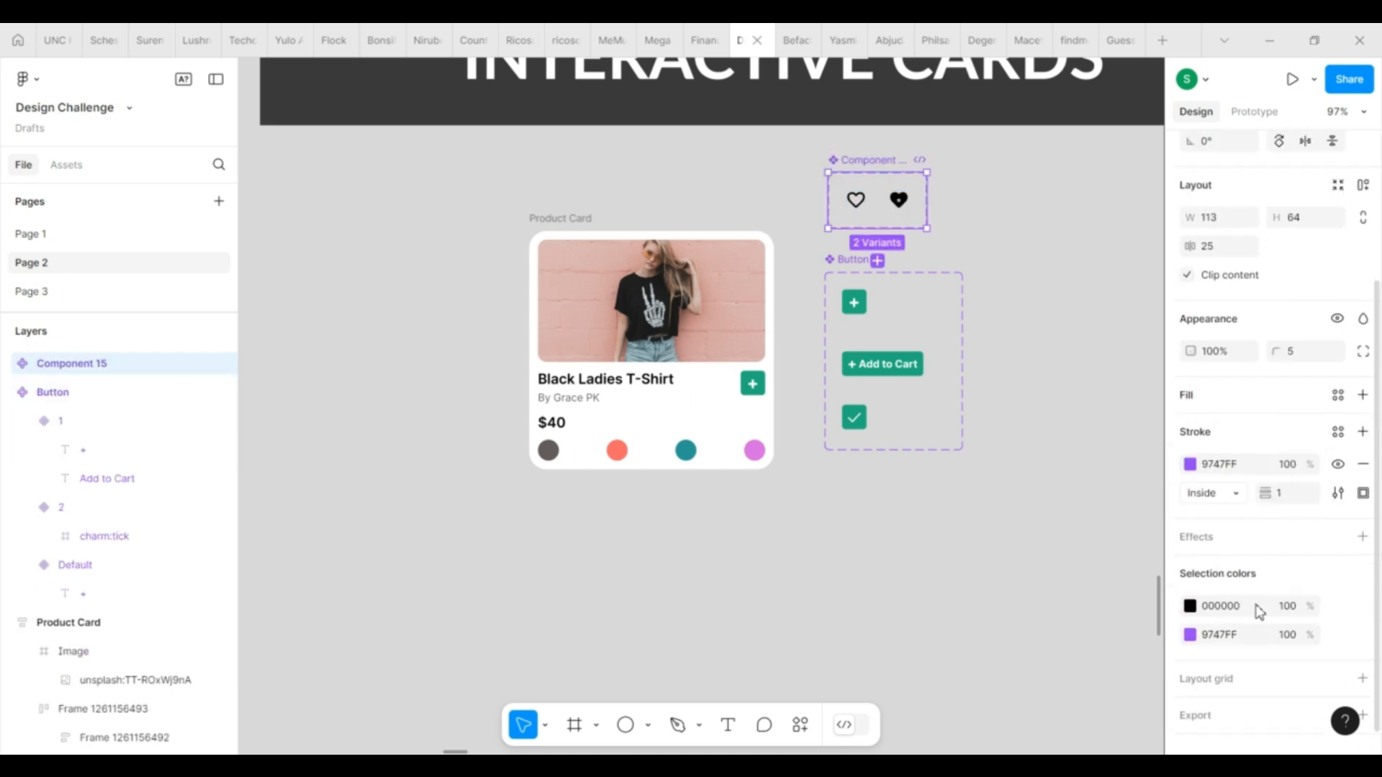
{"action": "left_click", "coordinate": [1189, 600]}
{"action": "left_click", "coordinate": [1015, 687]}
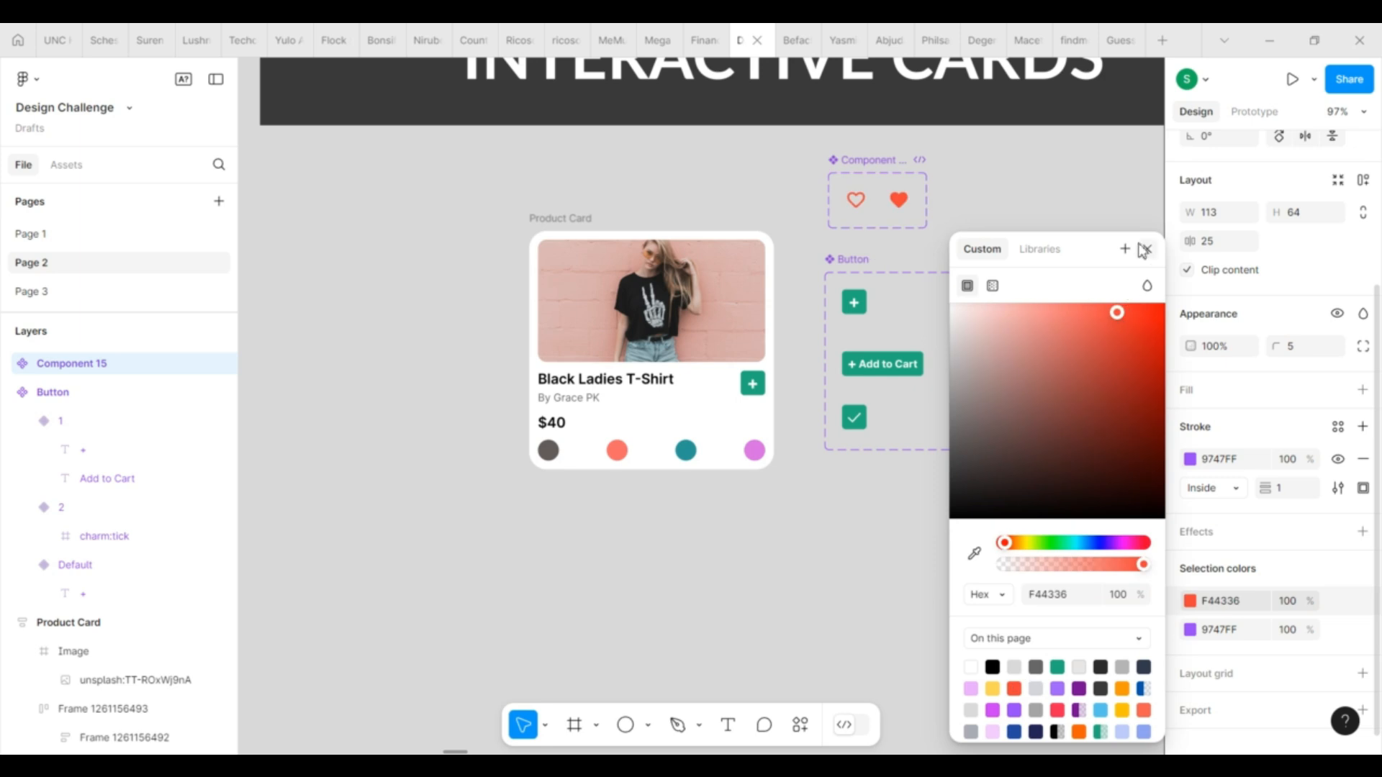
Step: Add a prototype interaction on the outlined heart variant that changes it to the filled heart on tap
{"action": "left_click", "coordinate": [882, 191]}
{"action": "left_click", "coordinate": [860, 197]}
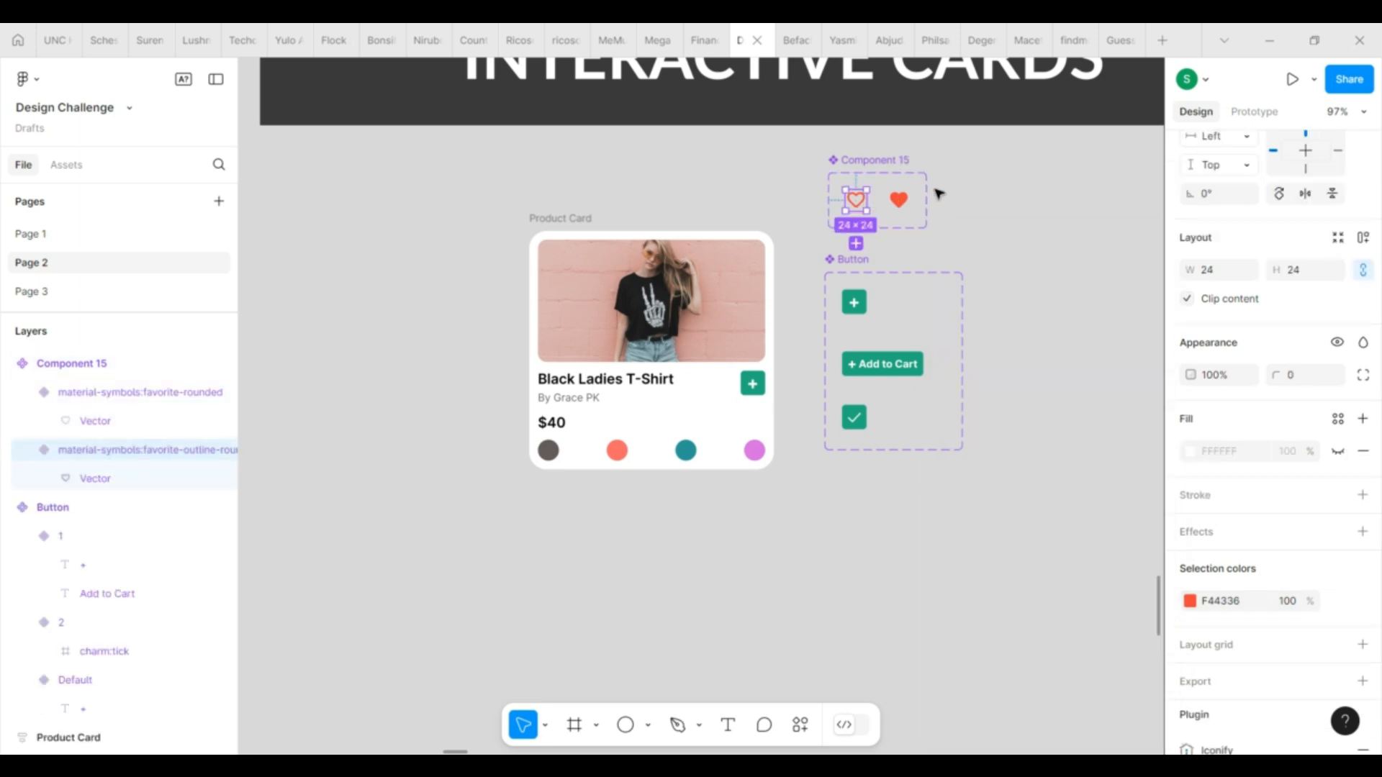
{"action": "scroll", "coordinate": [935, 194], "scroll_direction": "up", "scroll_amount": 3}
{"action": "left_click", "coordinate": [1267, 114]}
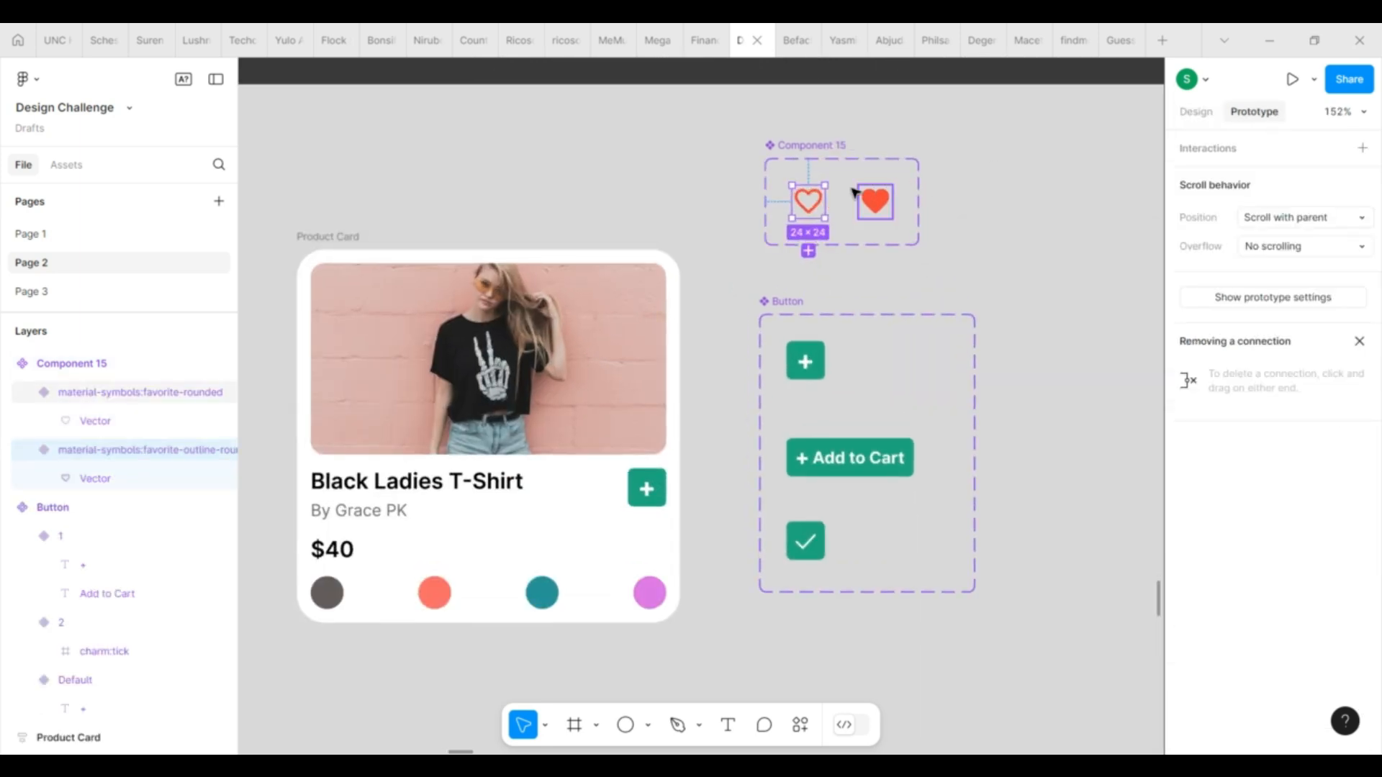
{"action": "left_click_drag", "start_coordinate": [825, 201], "coordinate": [887, 196]}
{"action": "left_click", "coordinate": [910, 403]}
{"action": "left_click", "coordinate": [915, 447]}
Step: Add the return interaction so that tapping the filled heart changes it to the outlined heart
{"action": "left_click", "coordinate": [893, 209]}
{"action": "left_click_drag", "start_coordinate": [894, 202], "coordinate": [808, 201]}
{"action": "left_click", "coordinate": [916, 247]}
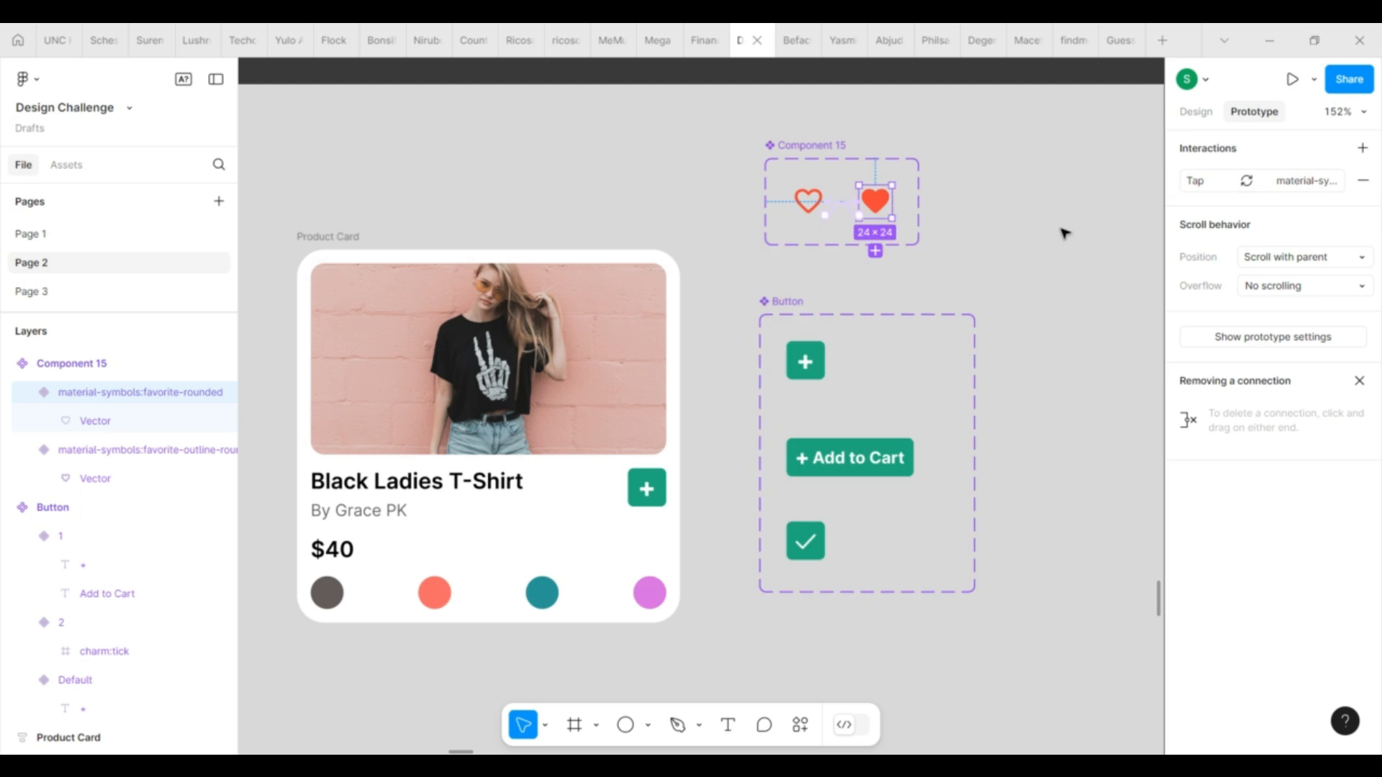
{"action": "left_click", "coordinate": [1061, 228]}
Step: Copy the outlined heart into the card's photo as an instance and position it near the upper-right corner at X 225, Y 13
{"action": "scroll", "coordinate": [1061, 223], "scroll_direction": "down", "scroll_amount": 5}
{"action": "left_click", "coordinate": [922, 213]}
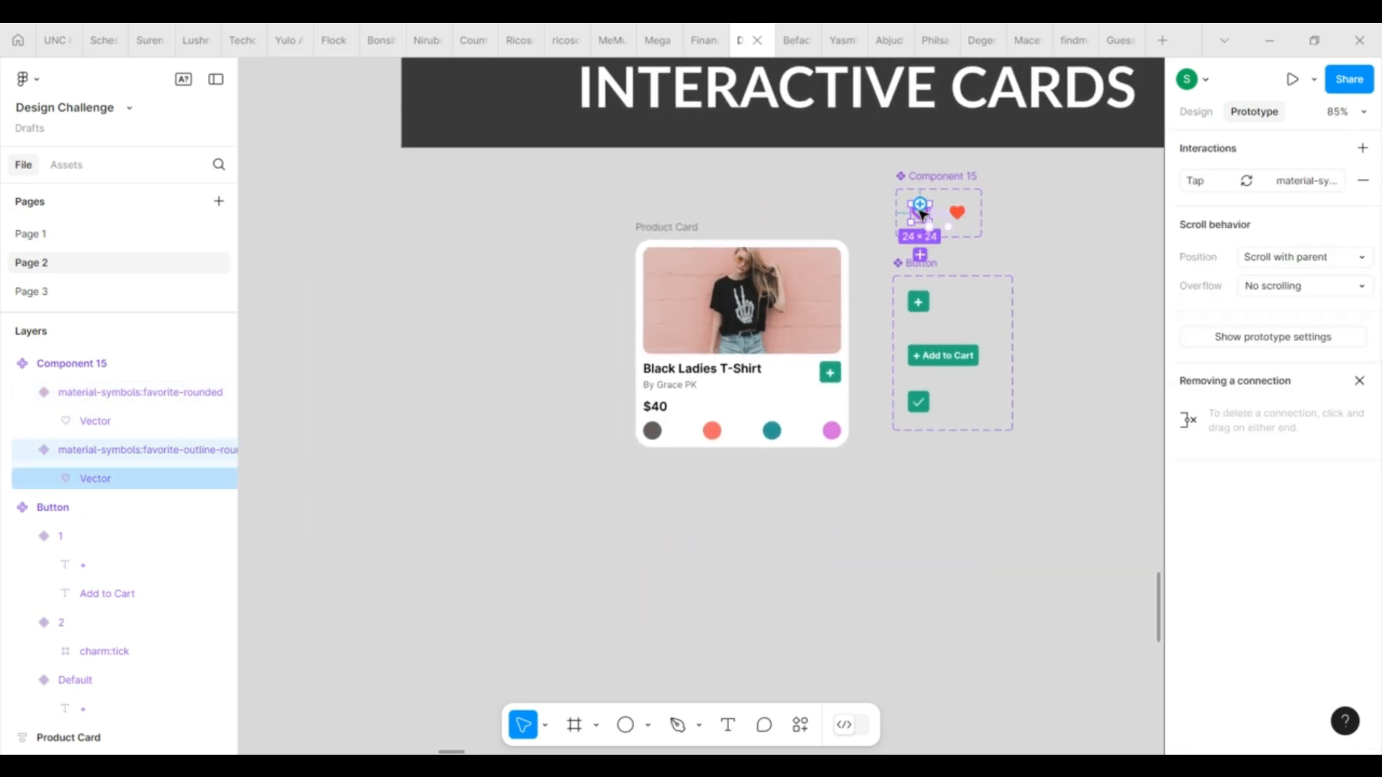
{"action": "left_click", "coordinate": [826, 288]}
{"action": "key", "text": "ctrl+v"}
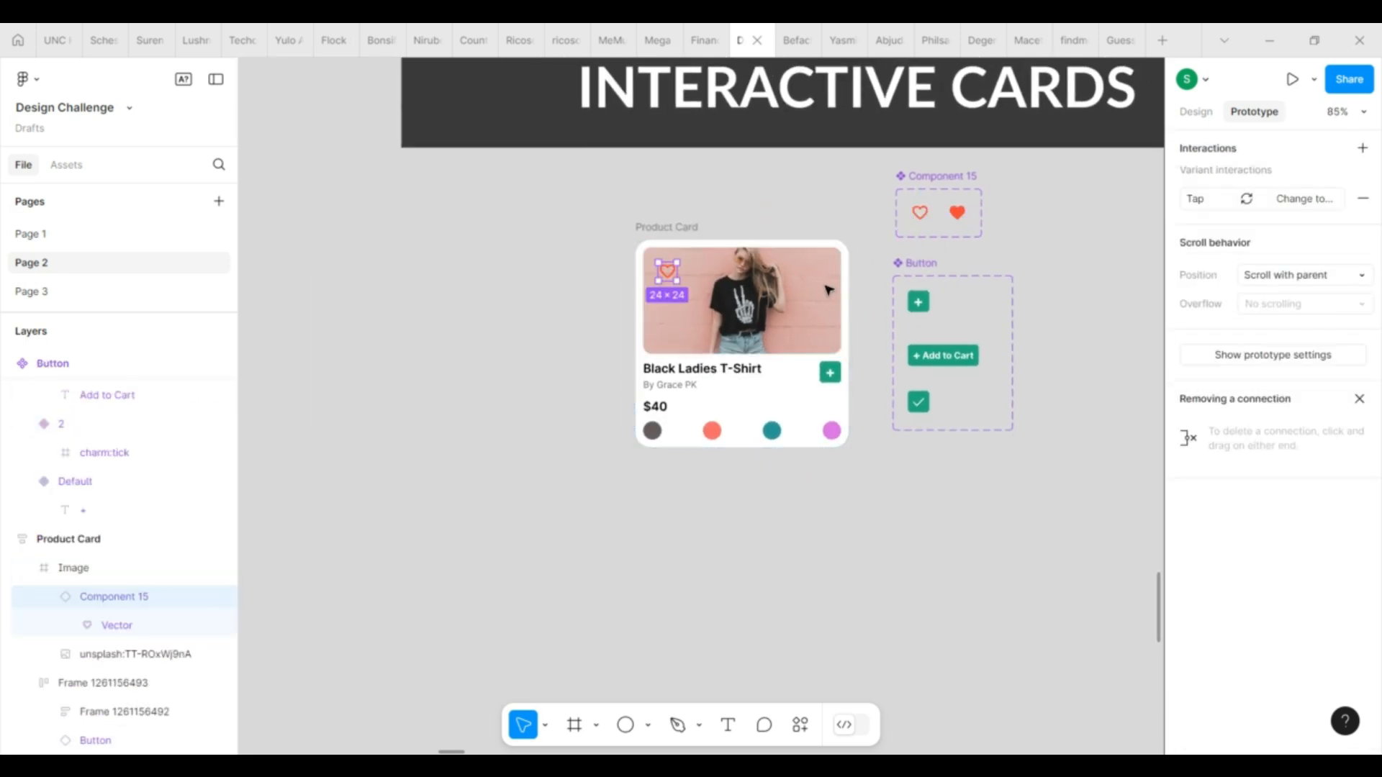
{"action": "left_click", "coordinate": [1195, 111]}
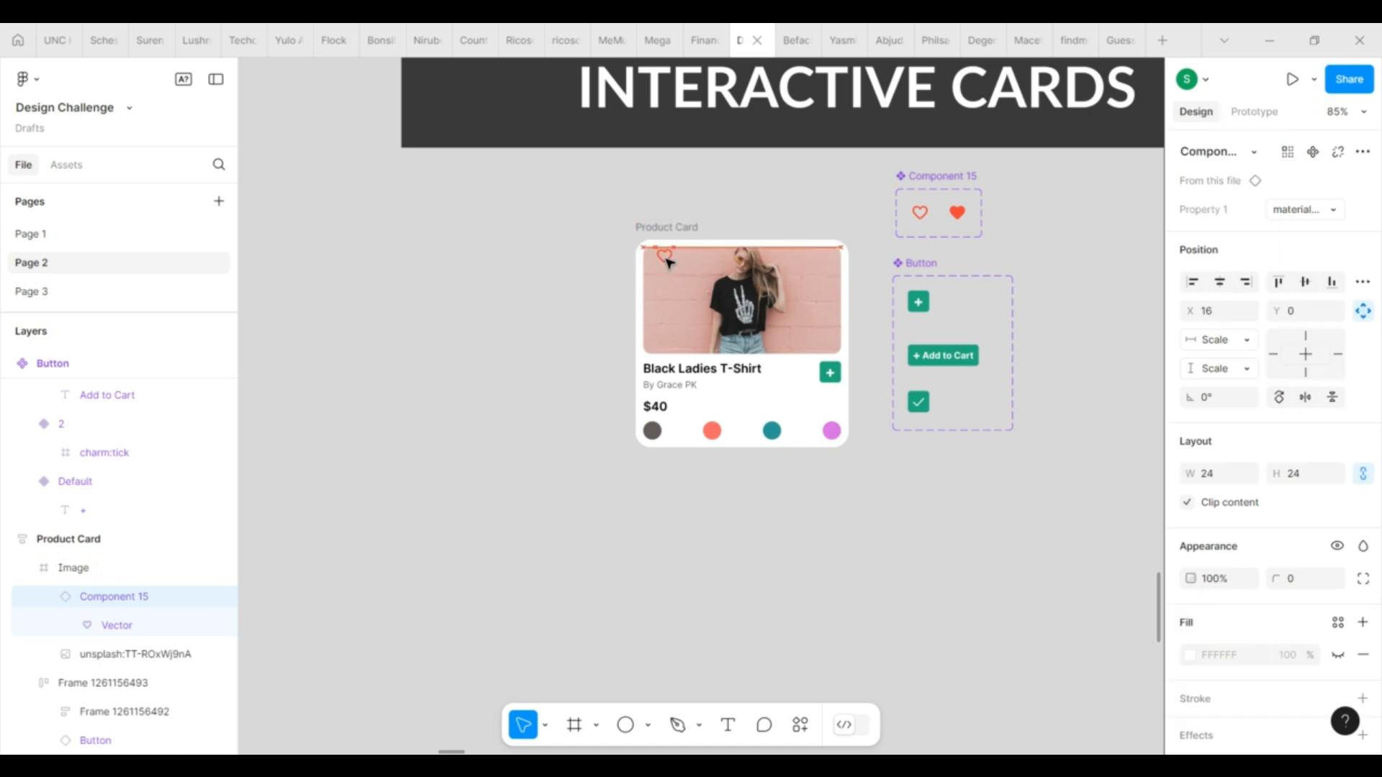
{"action": "left_click_drag", "start_coordinate": [669, 273], "coordinate": [827, 269]}
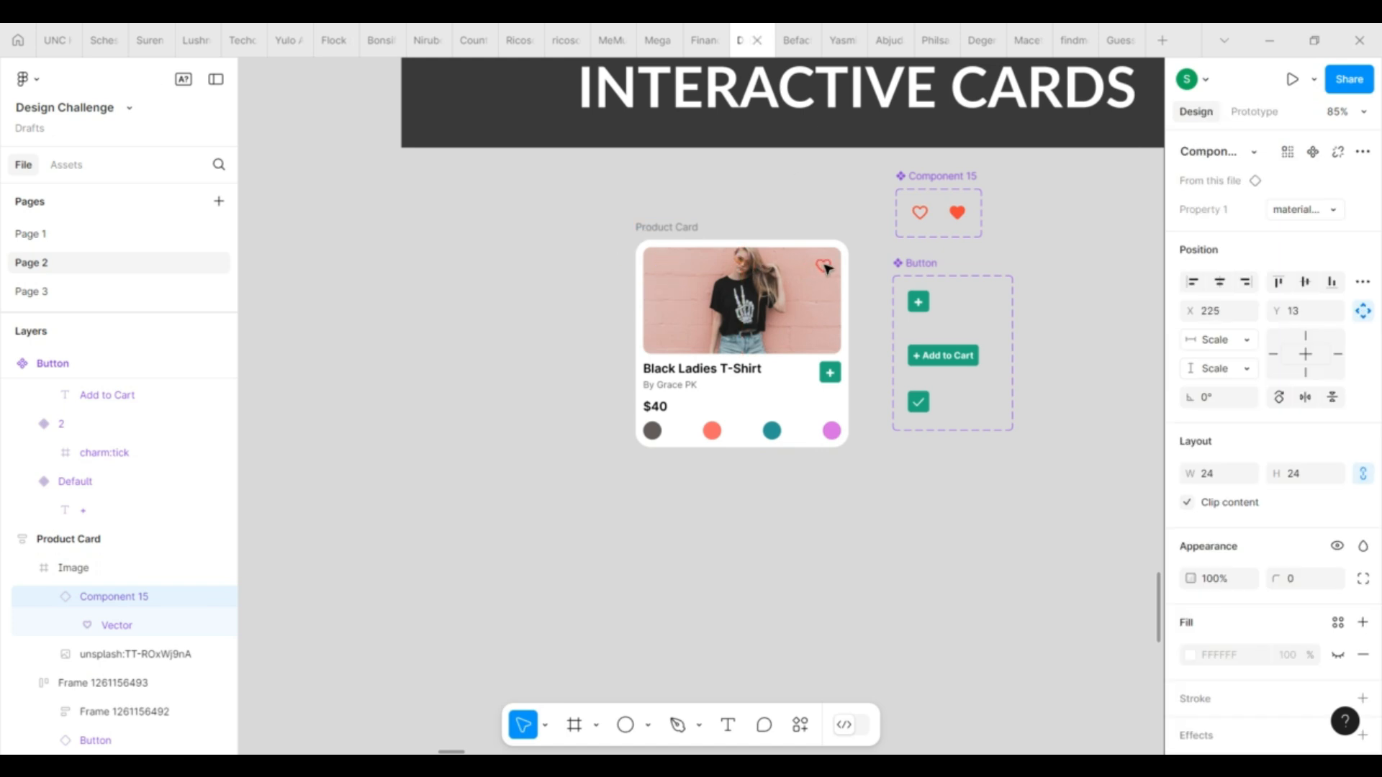
{"action": "left_click", "coordinate": [1039, 281]}
{"action": "scroll", "coordinate": [439, 353], "scroll_direction": "down", "scroll_amount": 2}
{"action": "scroll", "coordinate": [874, 321], "scroll_direction": "up", "scroll_amount": 4}
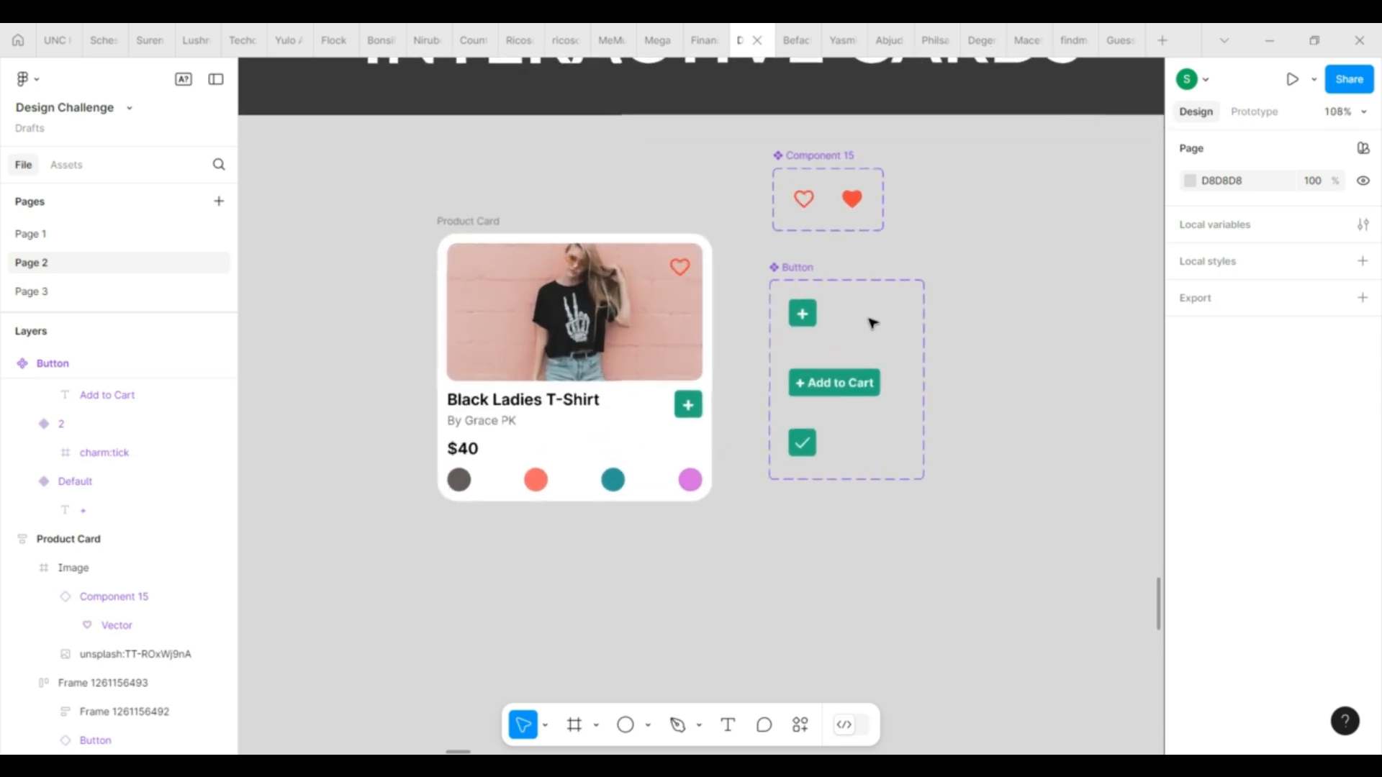
{"action": "scroll", "coordinate": [864, 321], "scroll_direction": "up", "scroll_amount": 1}
Step: Hide the row of colour swatches in the product card
{"action": "left_click", "coordinate": [463, 216]}
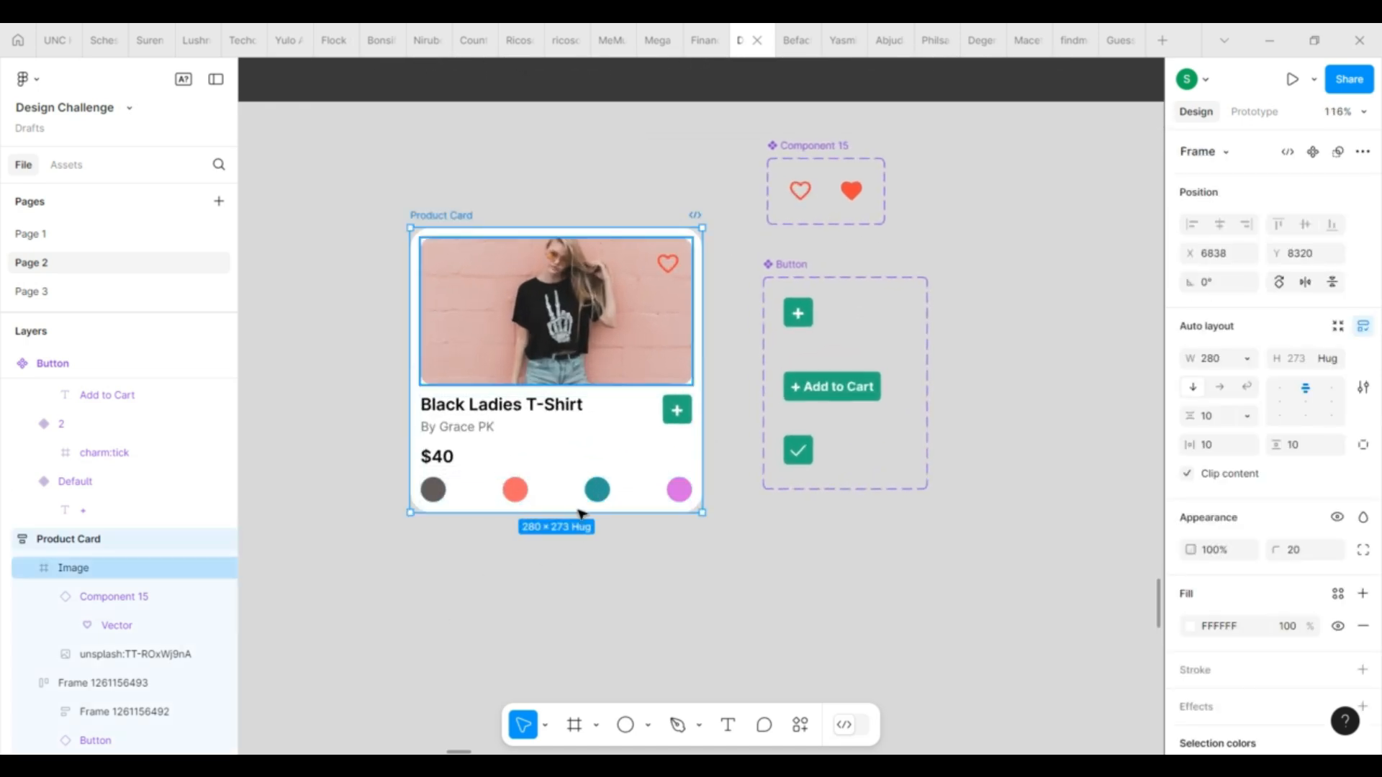
{"action": "left_click", "coordinate": [543, 487]}
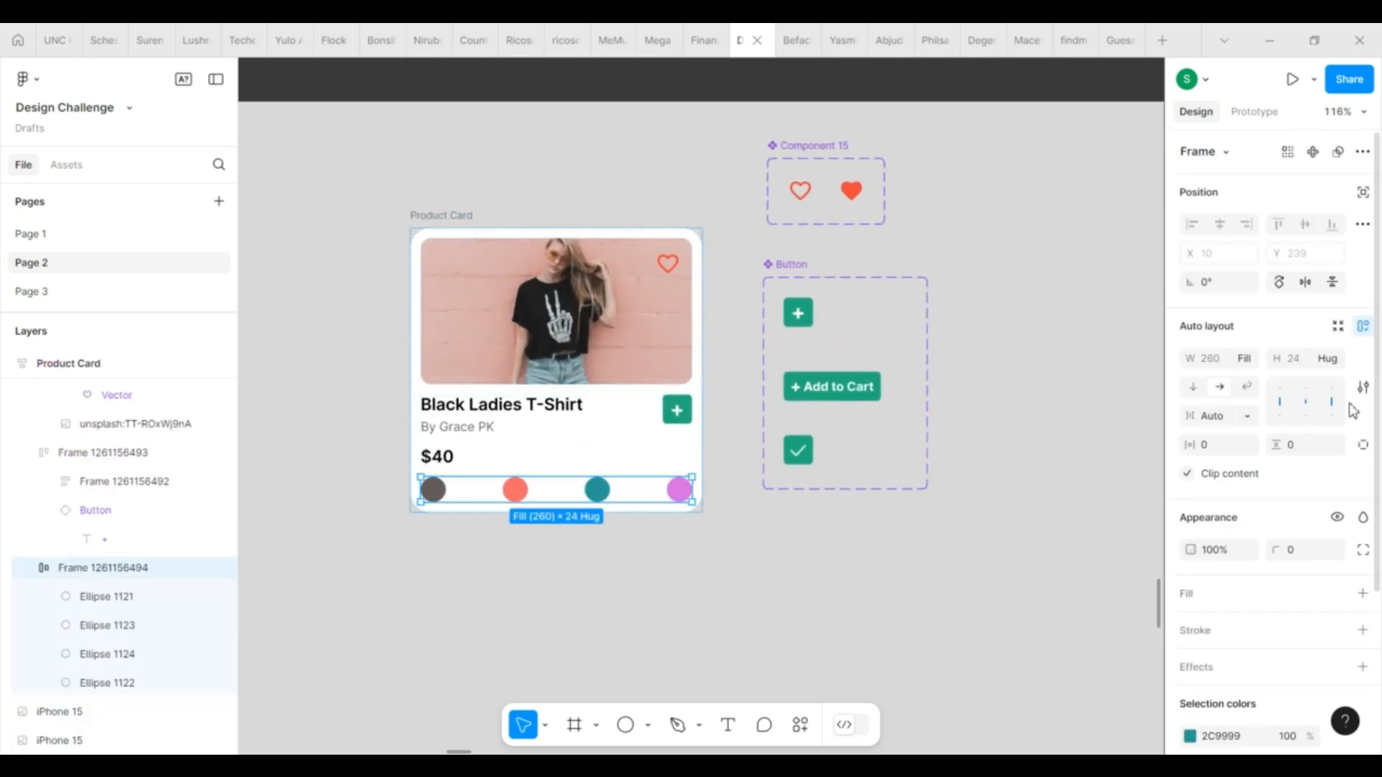
{"action": "left_click", "coordinate": [1337, 517]}
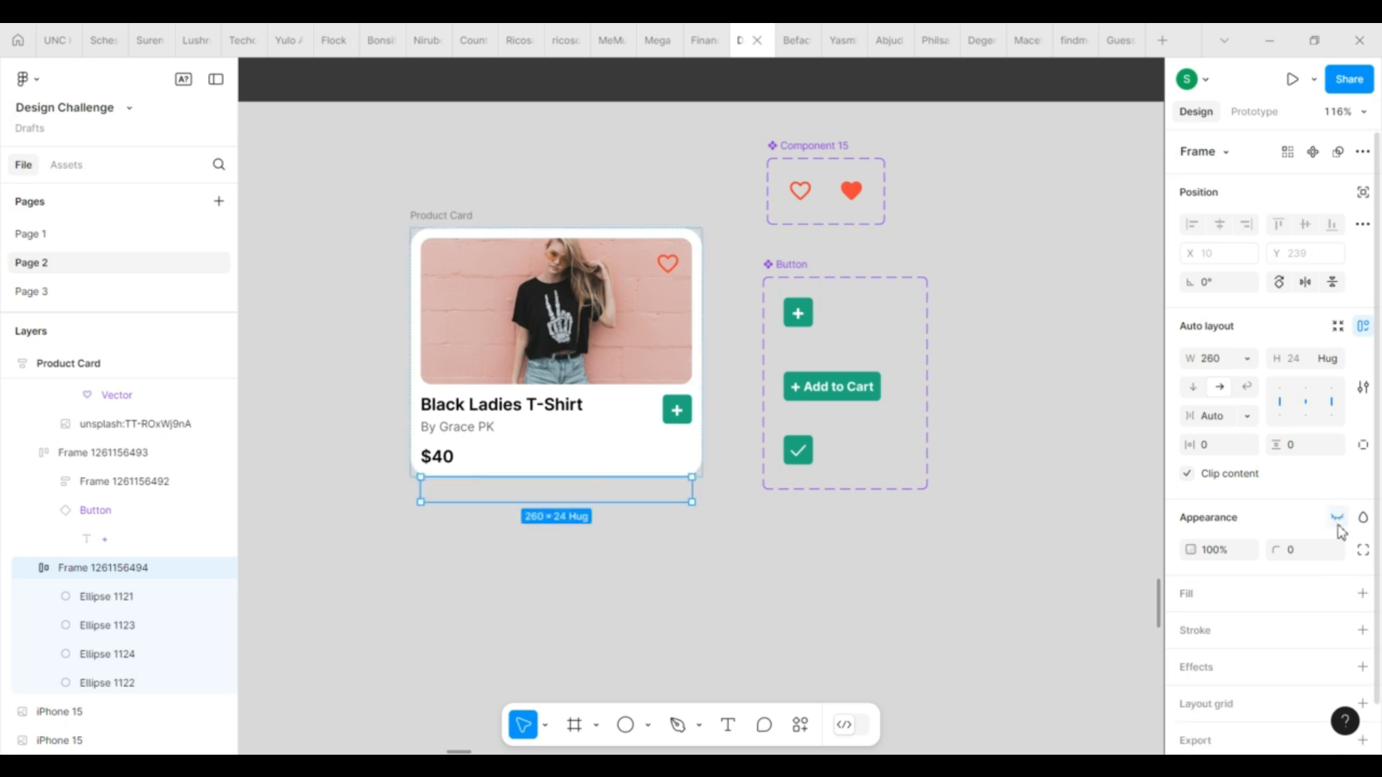
{"action": "left_click", "coordinate": [819, 612]}
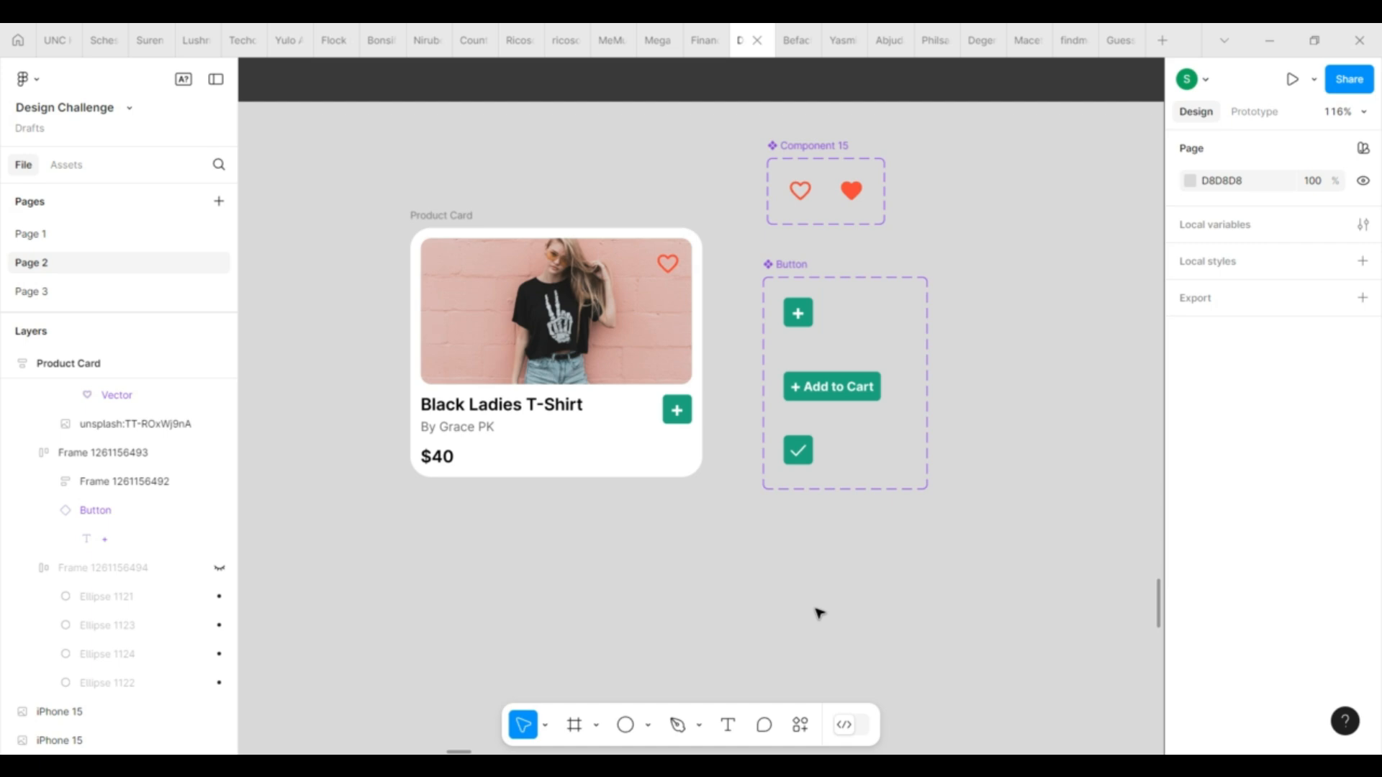
Step: Make the swatch row visible again and set its opacity to 0%
{"action": "left_click", "coordinate": [444, 496]}
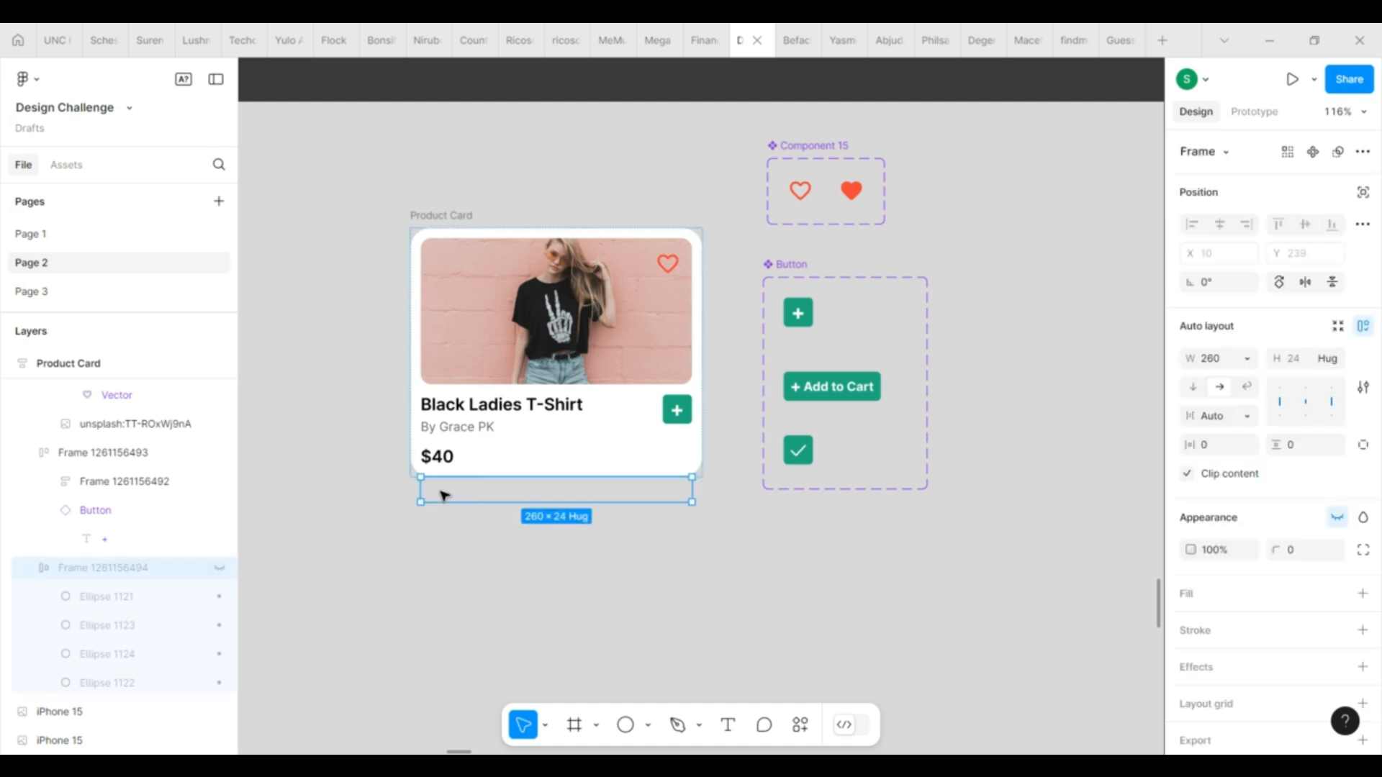
{"action": "key", "text": "ctrl+shift+h"}
{"action": "left_click", "coordinate": [1211, 555]}
{"action": "type", "text": "0"}
{"action": "key", "text": "Return"}
{"action": "left_click", "coordinate": [538, 674]}
Step: Try to shorten the card from its lower edge, and undo the recent swatch visibility and opacity changes
{"action": "left_click", "coordinate": [451, 216]}
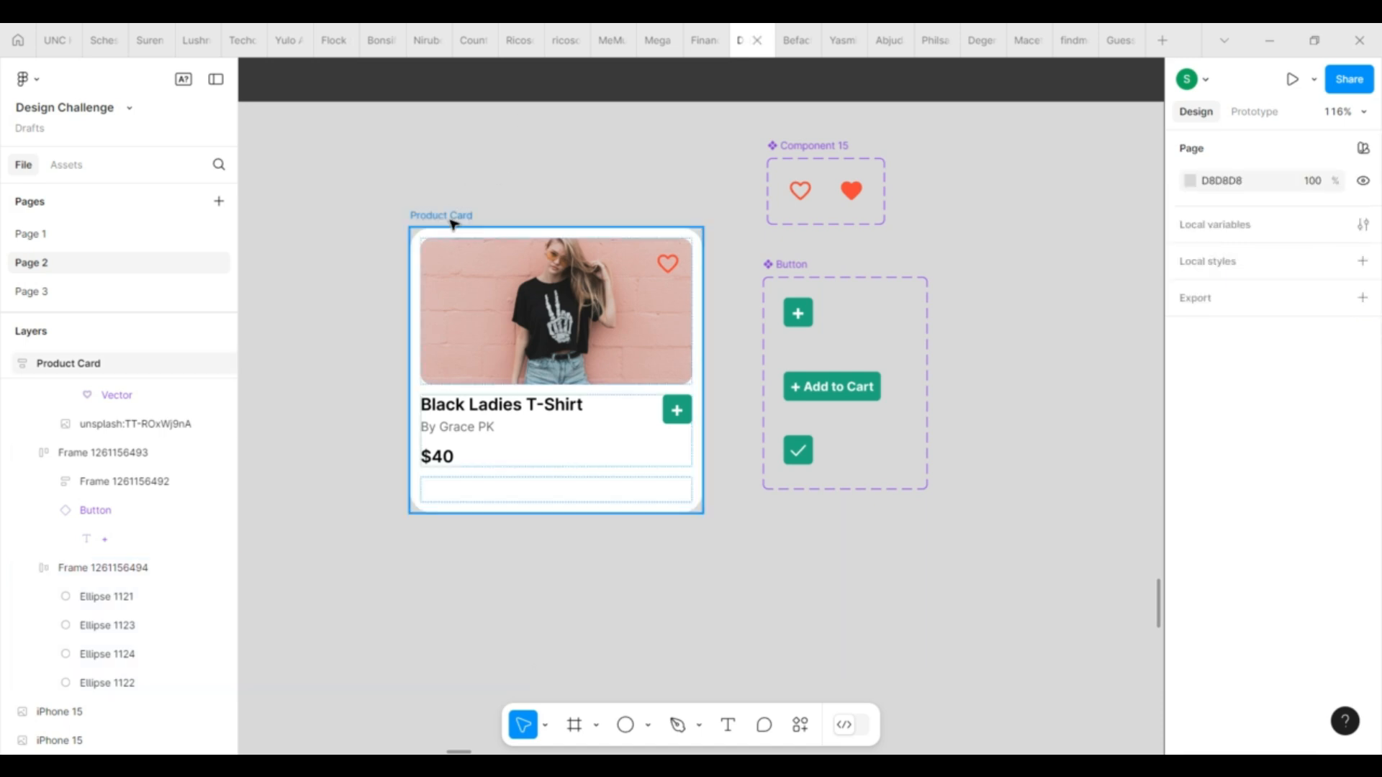
{"action": "left_click_drag", "start_coordinate": [582, 510], "coordinate": [577, 481]}
{"action": "key", "text": "ctrl+z"}
{"action": "key", "text": "ctrl+z"}
{"action": "key", "text": "ctrl+z"}
{"action": "key", "text": "ctrl+z"}
{"action": "key", "text": "ctrl+z"}
{"action": "key", "text": "ctrl+z"}
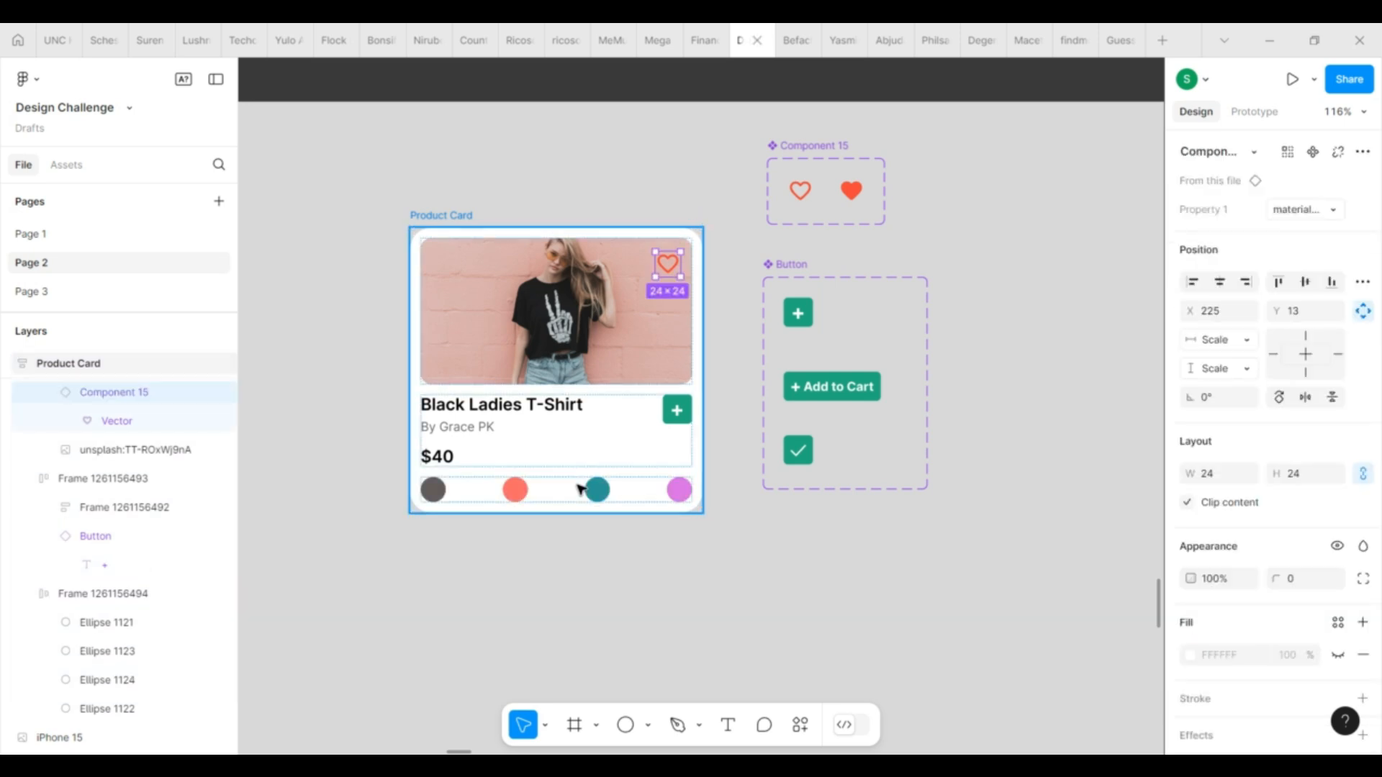
Step: Turn off the visibility of the four-circle swatch row so the card closes up below the price
{"action": "left_click", "coordinate": [542, 497]}
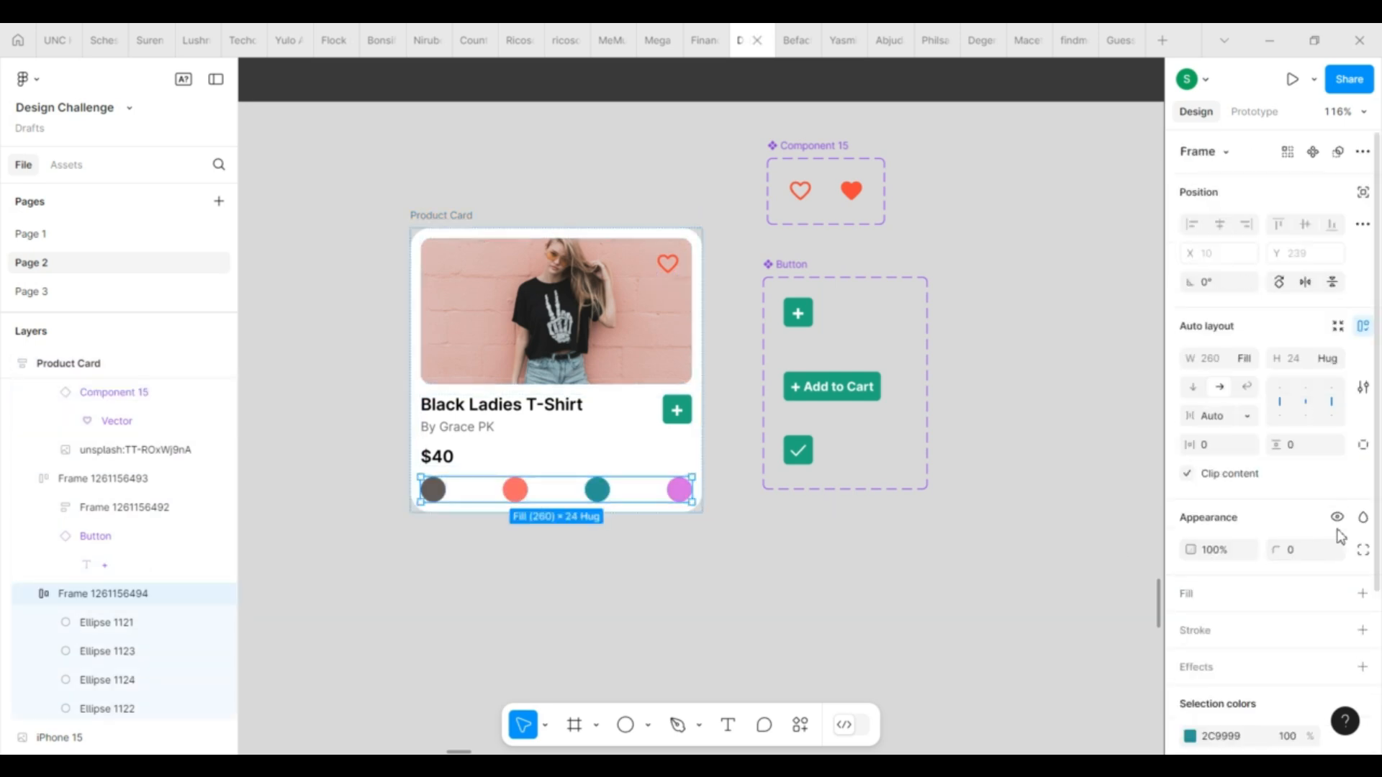
{"action": "key", "text": "ctrl+shift+h"}
{"action": "left_click", "coordinate": [635, 559]}
{"action": "scroll", "coordinate": [790, 562], "scroll_direction": "down", "scroll_amount": 3}
{"action": "scroll", "coordinate": [791, 563], "scroll_direction": "down", "scroll_amount": 3}
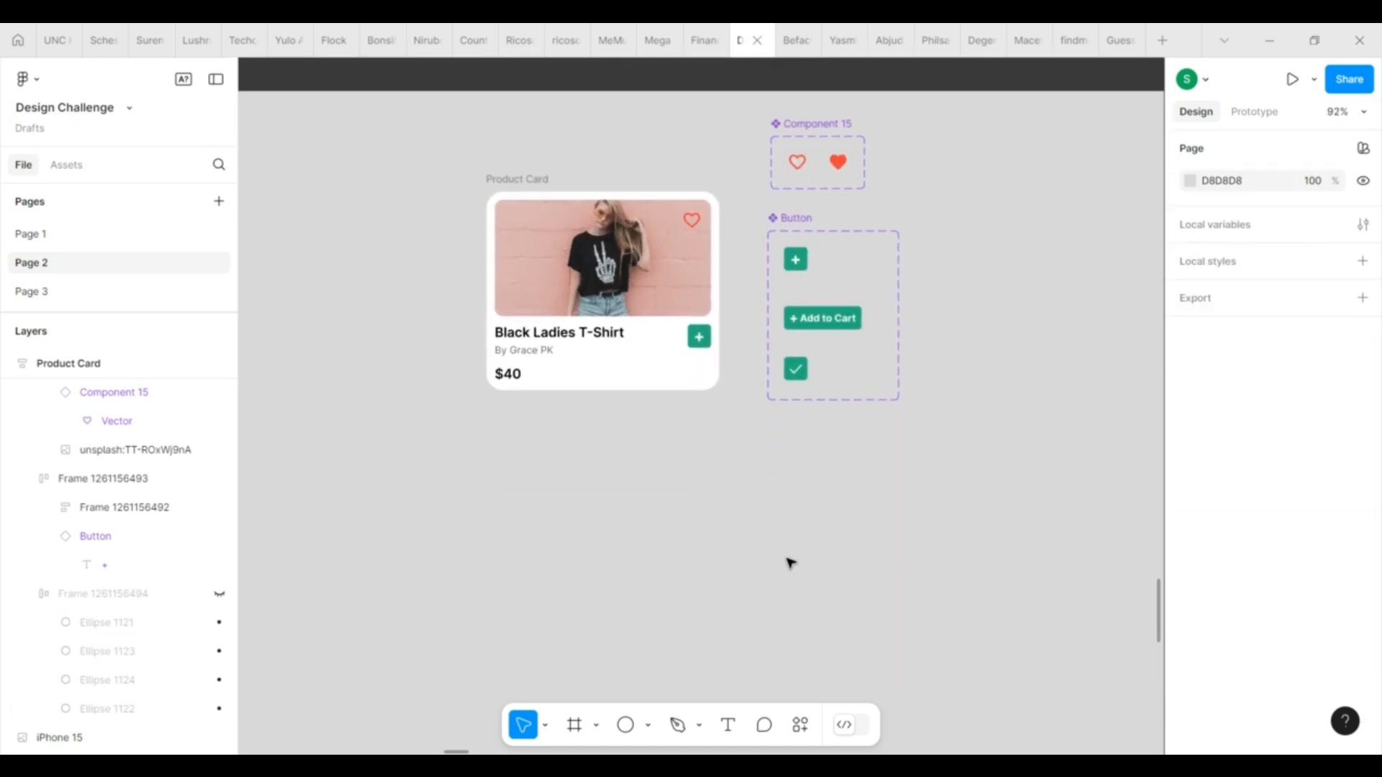
Step: Duplicate the product card directly below the original and show the hidden swatch row in the copy
{"action": "left_click", "coordinate": [512, 179]}
{"action": "left_click_drag", "start_coordinate": [513, 175], "coordinate": [514, 416]}
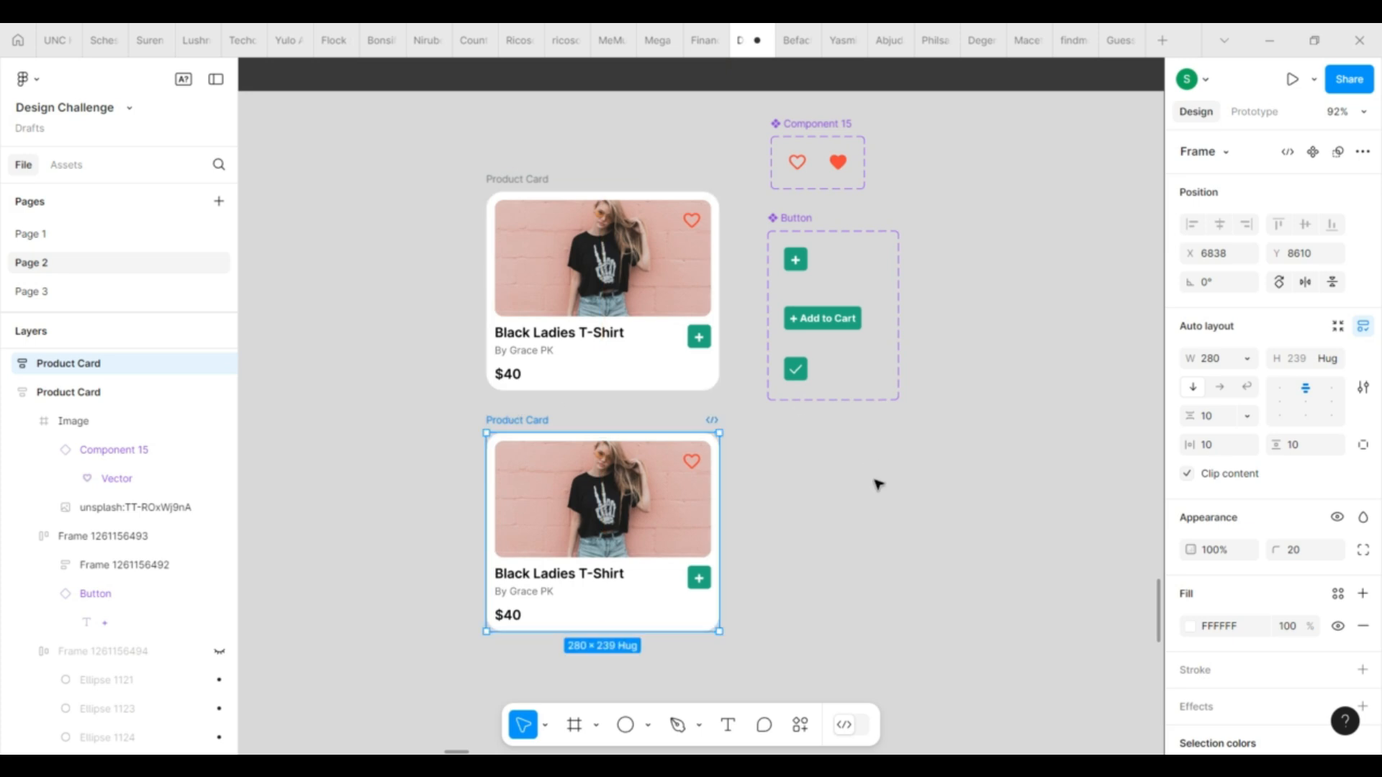
{"action": "scroll", "coordinate": [878, 483], "scroll_direction": "down", "scroll_amount": 3}
{"action": "scroll", "coordinate": [625, 562], "scroll_direction": "down", "scroll_amount": 2}
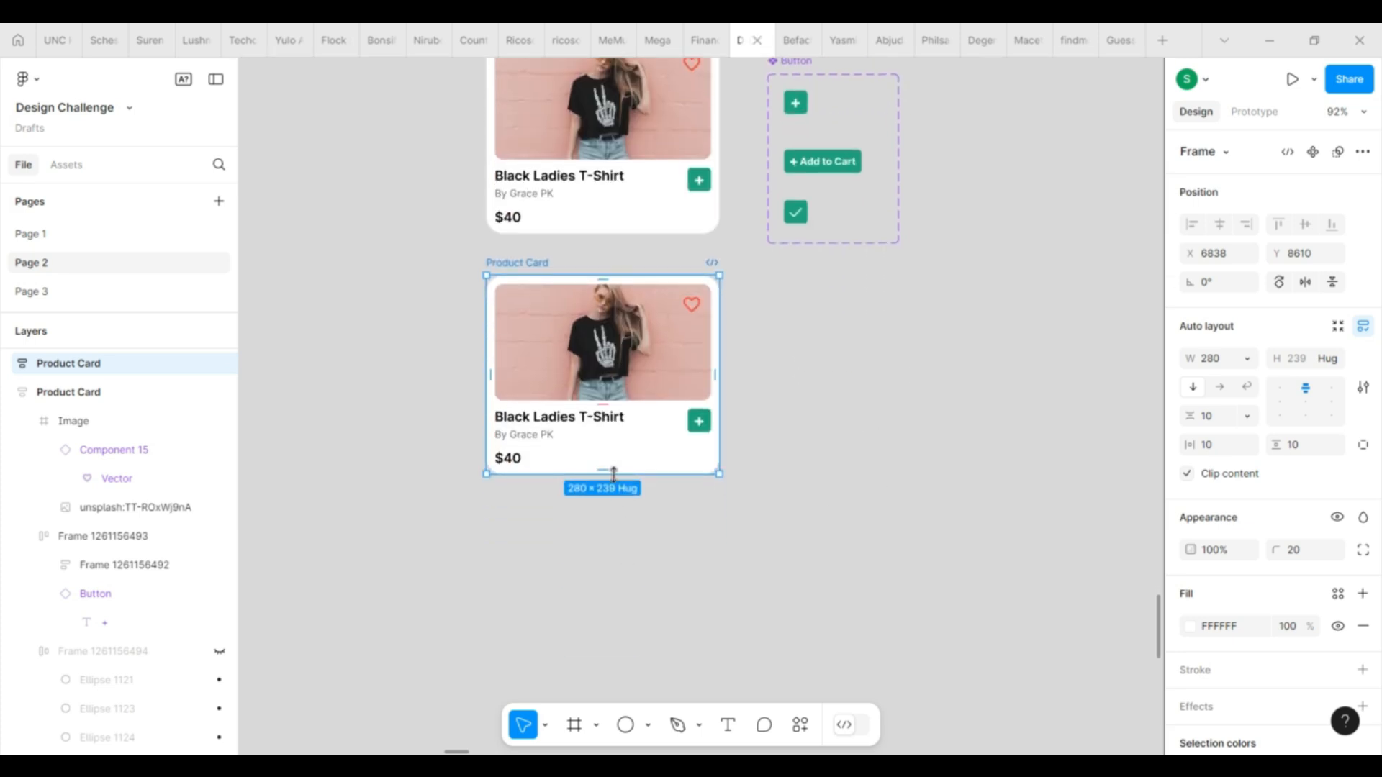
{"action": "left_click", "coordinate": [636, 453]}
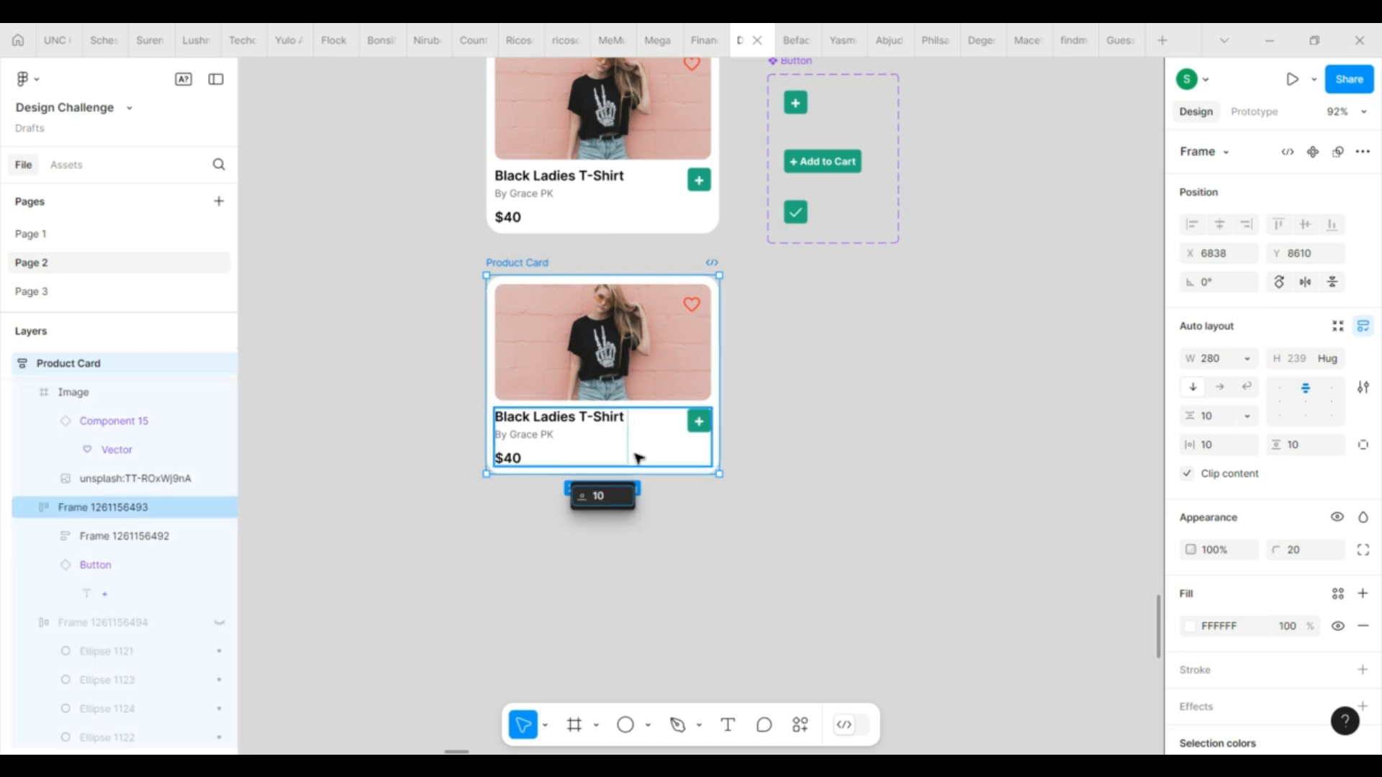
{"action": "left_click", "coordinate": [105, 632]}
{"action": "left_click", "coordinate": [219, 623]}
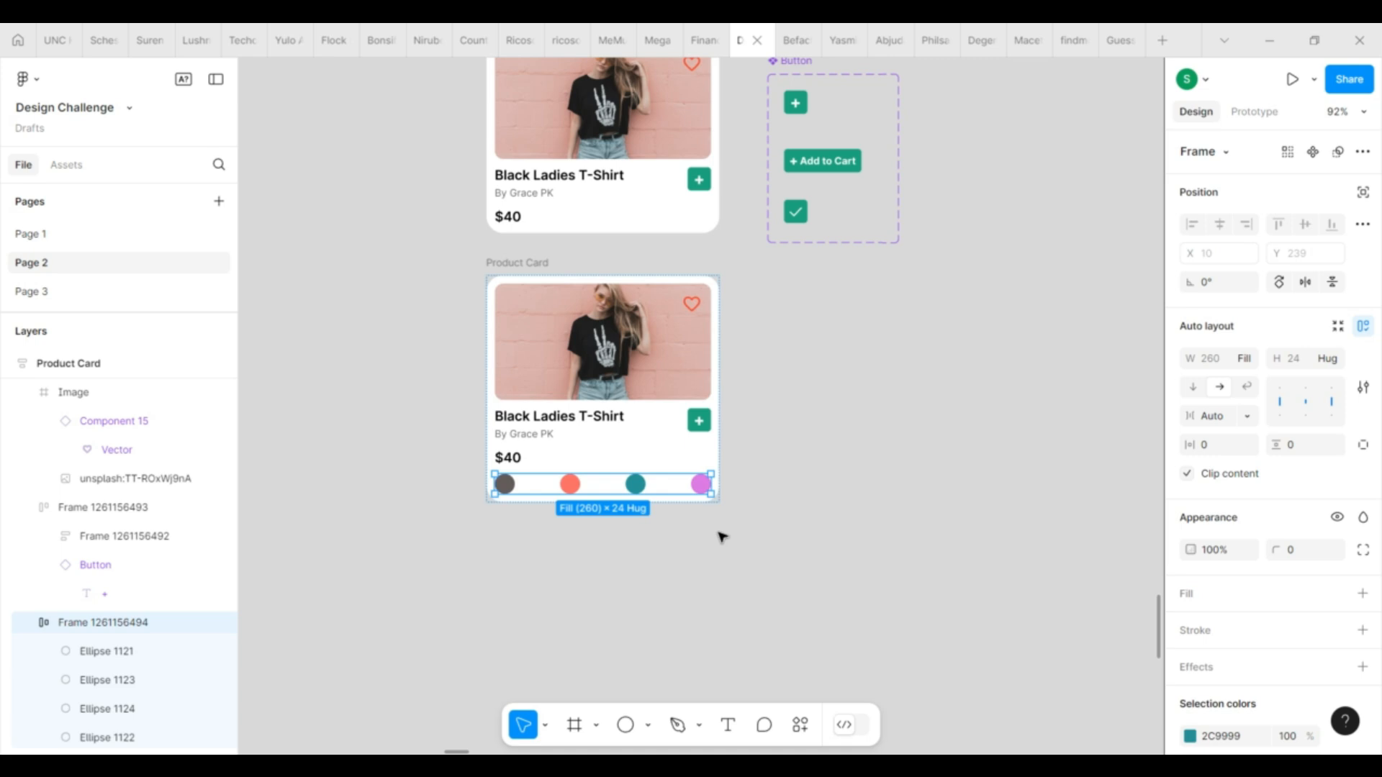
Step: Scale the copied card's swatch row proportionally to a height of 20
{"action": "key", "text": "k"}
{"action": "left_click_drag", "start_coordinate": [714, 496], "coordinate": [679, 494]}
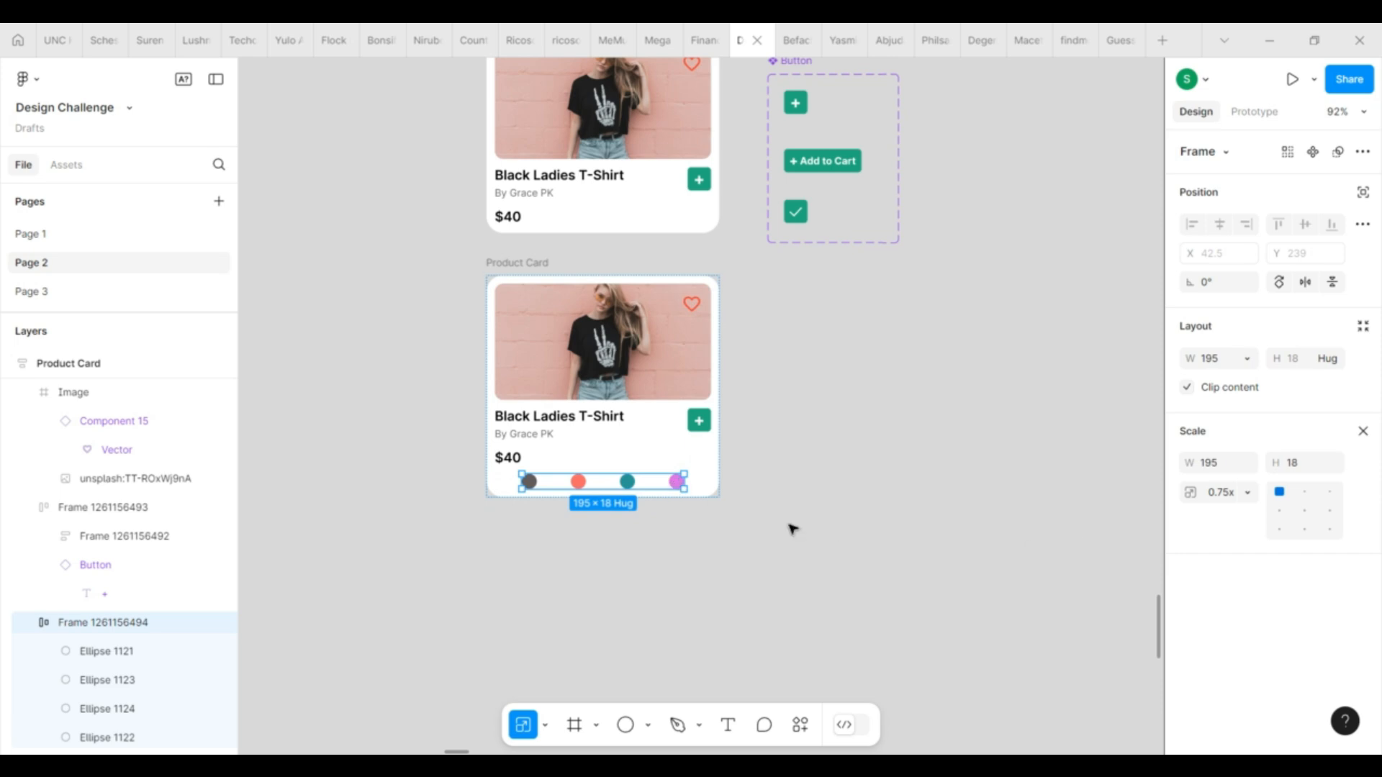
{"action": "left_click", "coordinate": [1308, 468]}
{"action": "type", "text": "20"}
{"action": "key", "text": "Return"}
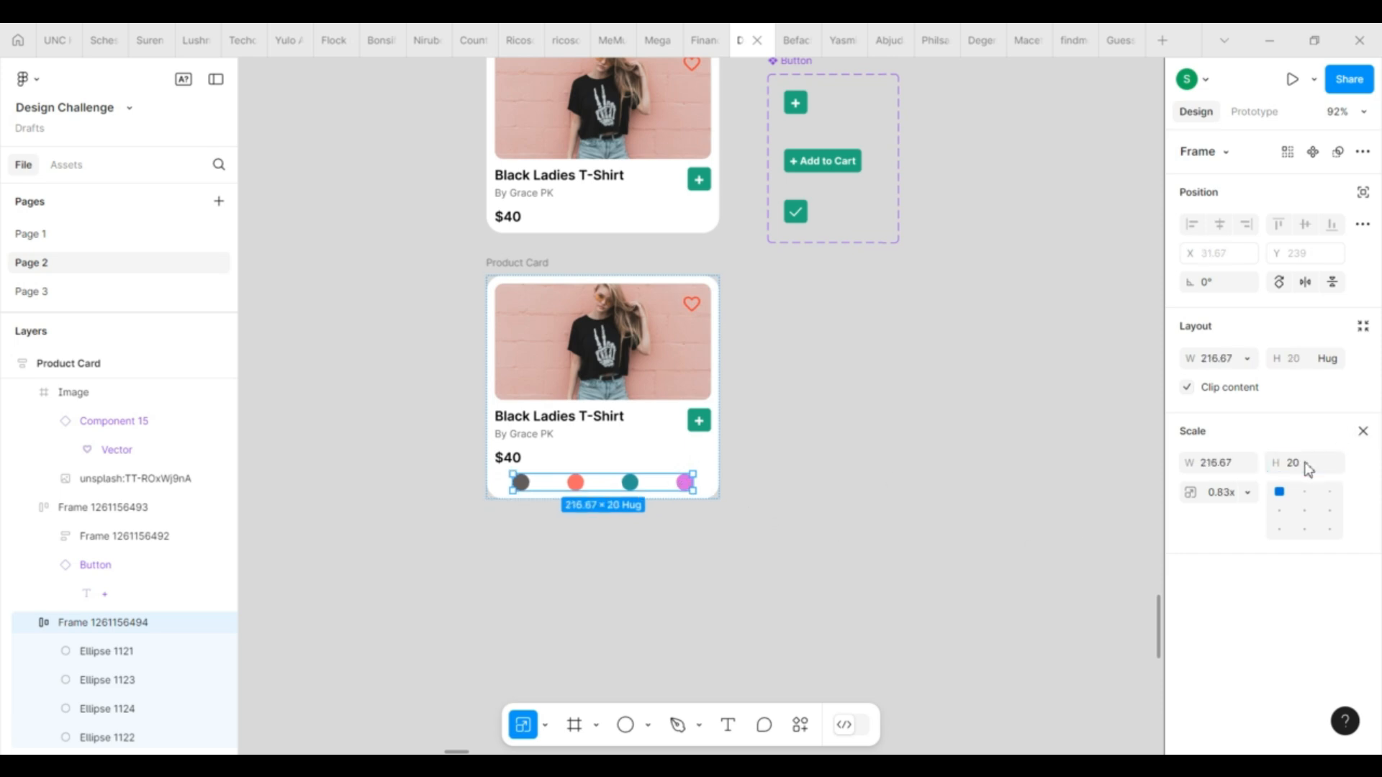
Step: Leave the Scale tool and set the swatch row's horizontal spacing between circles to 14
{"action": "left_click", "coordinate": [1363, 432]}
{"action": "left_click", "coordinate": [1223, 420]}
{"action": "type", "text": "14"}
{"action": "key", "text": "Return"}
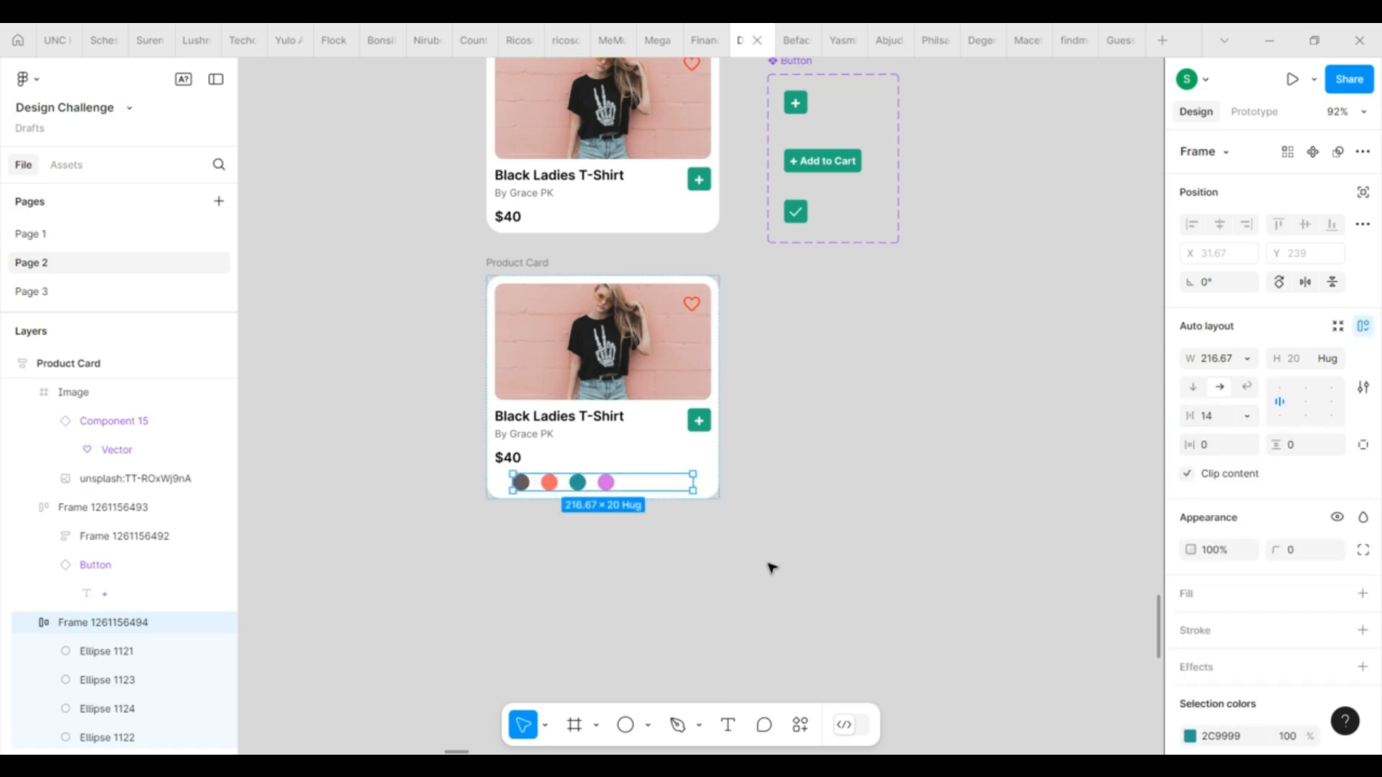
Step: Set the copied product card's auto layout alignment to top left
{"action": "left_click", "coordinate": [718, 478]}
{"action": "left_click", "coordinate": [1279, 388]}
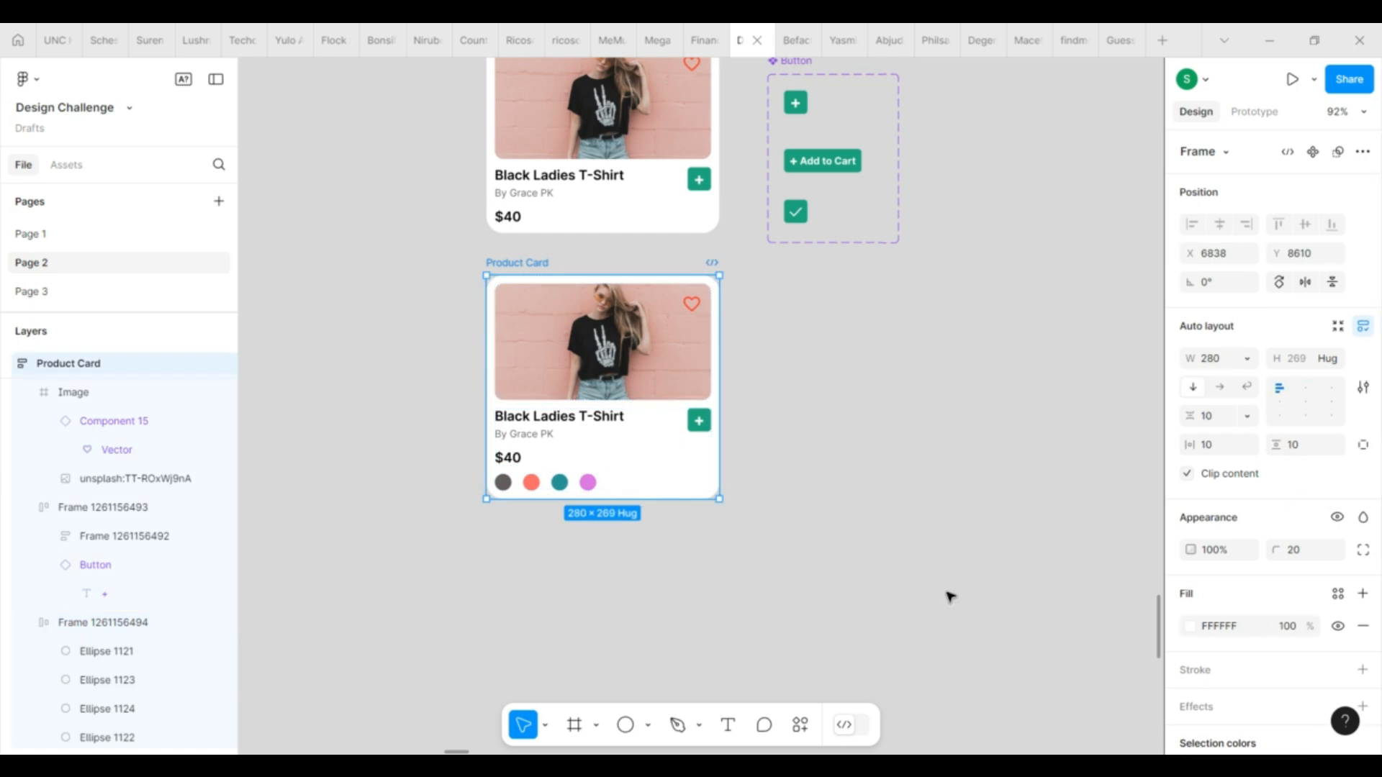
{"action": "left_click", "coordinate": [836, 596]}
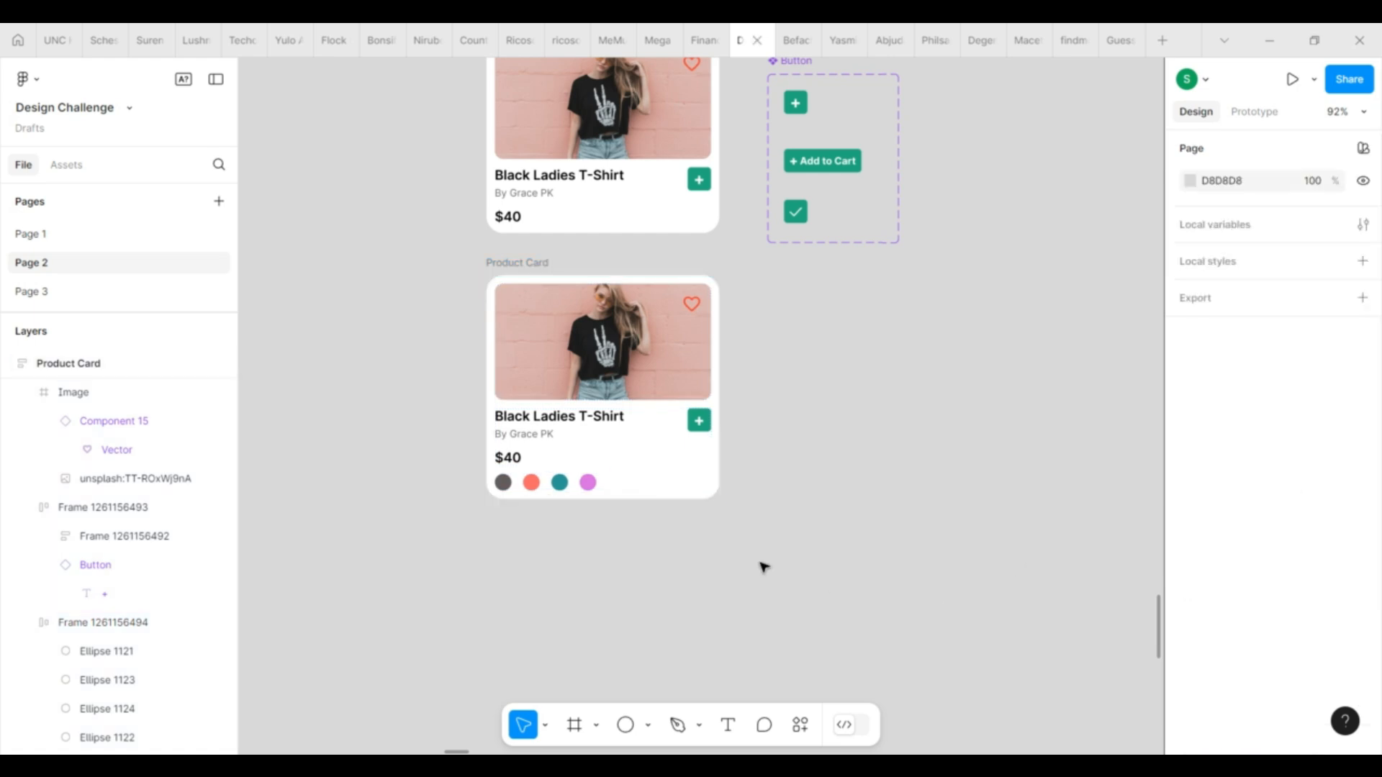
Step: Enlarge the T-shirt photo in the copied card to about 317 × 171 and reposition it within its image frame
{"action": "double_click", "coordinate": [583, 352]}
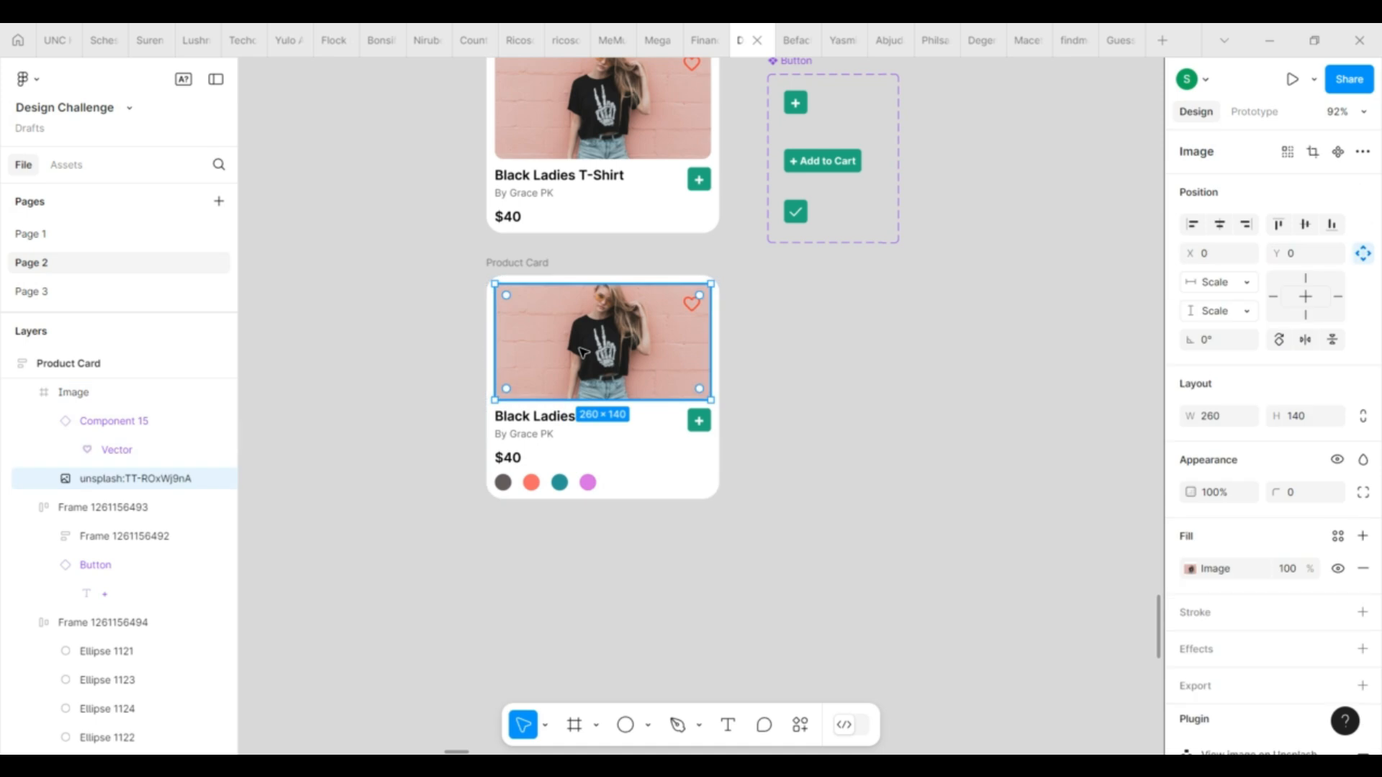
{"action": "left_click_drag", "start_coordinate": [494, 284], "coordinate": [478, 274]}
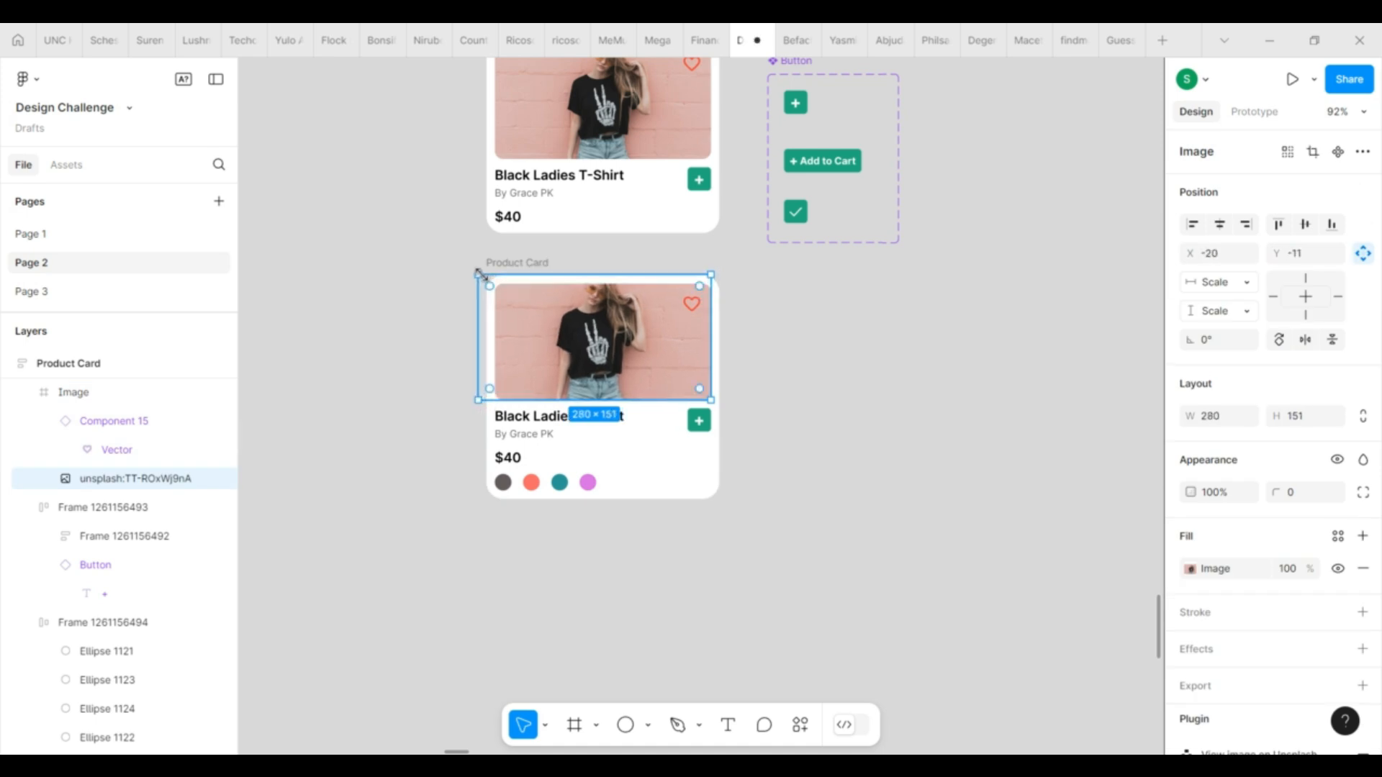
{"action": "left_click_drag", "start_coordinate": [711, 400], "coordinate": [730, 415]}
{"action": "left_click_drag", "start_coordinate": [669, 374], "coordinate": [661, 377]}
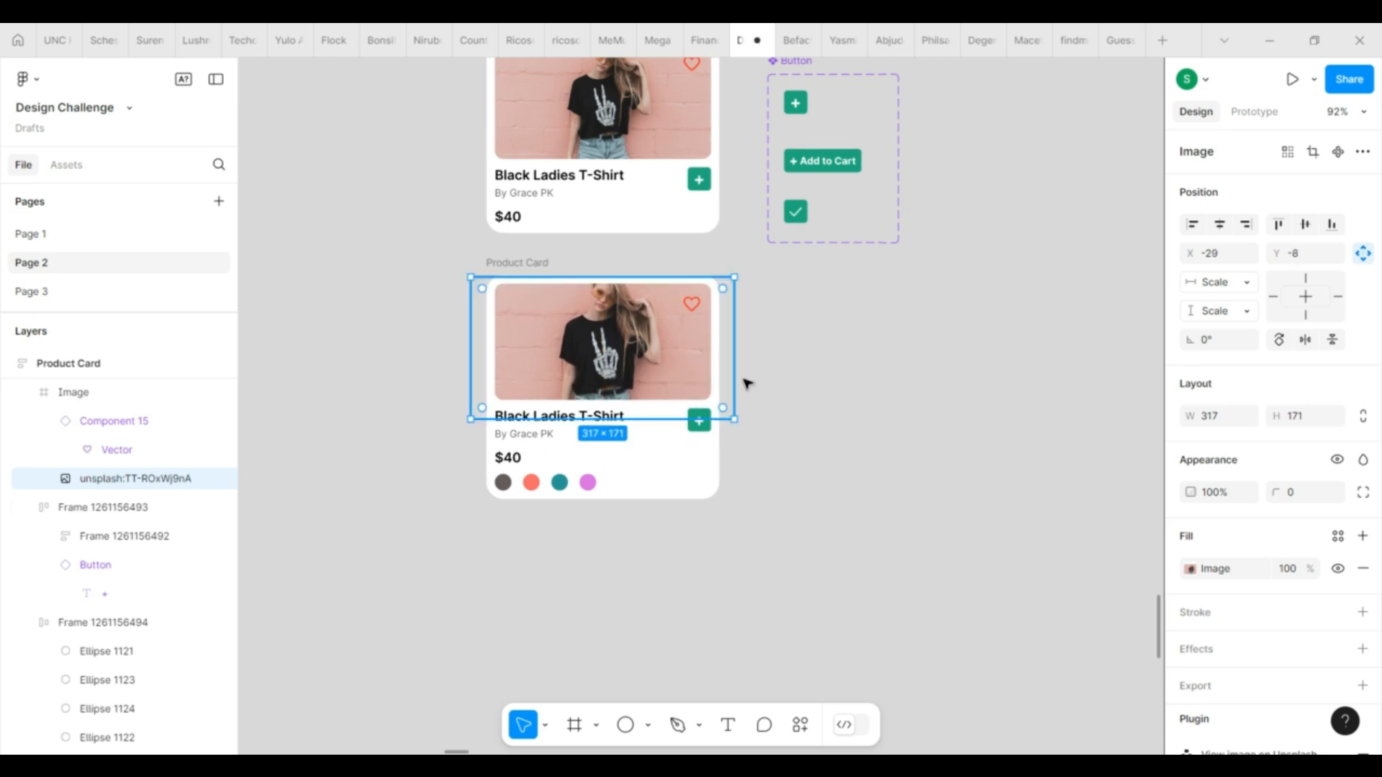
{"action": "left_click", "coordinate": [746, 383]}
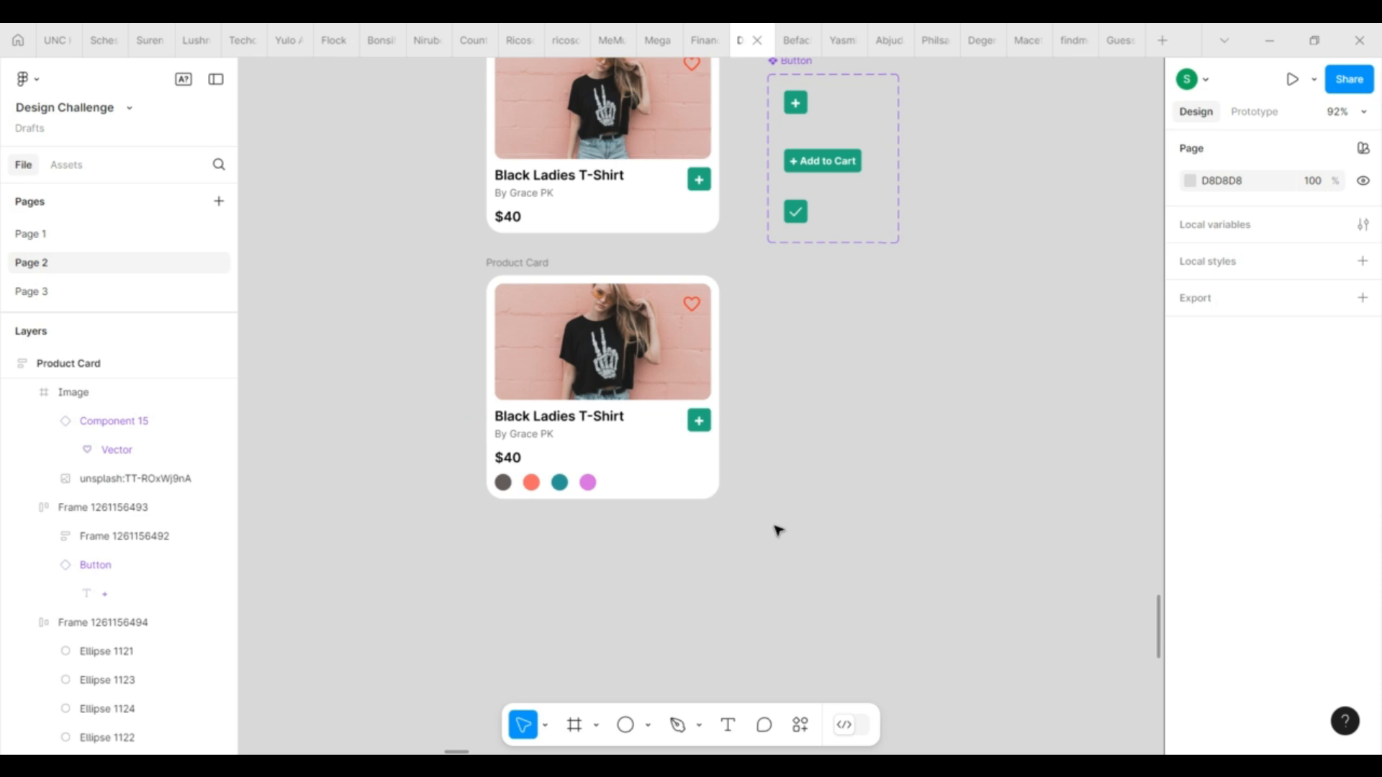
Step: Switch the copied card's button instance to variant 1, the Add to Cart version
{"action": "left_click", "coordinate": [699, 420]}
{"action": "left_click", "coordinate": [699, 421]}
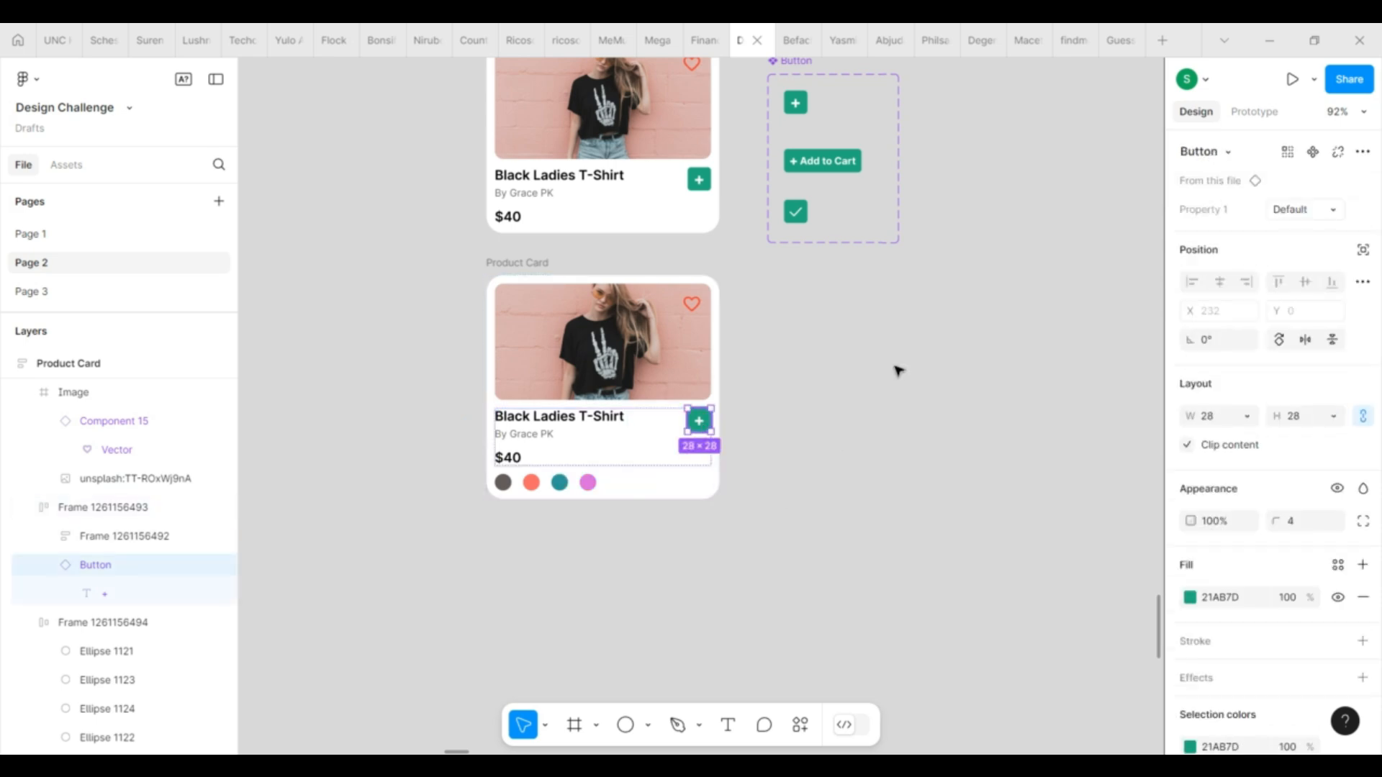
{"action": "left_click", "coordinate": [1328, 209]}
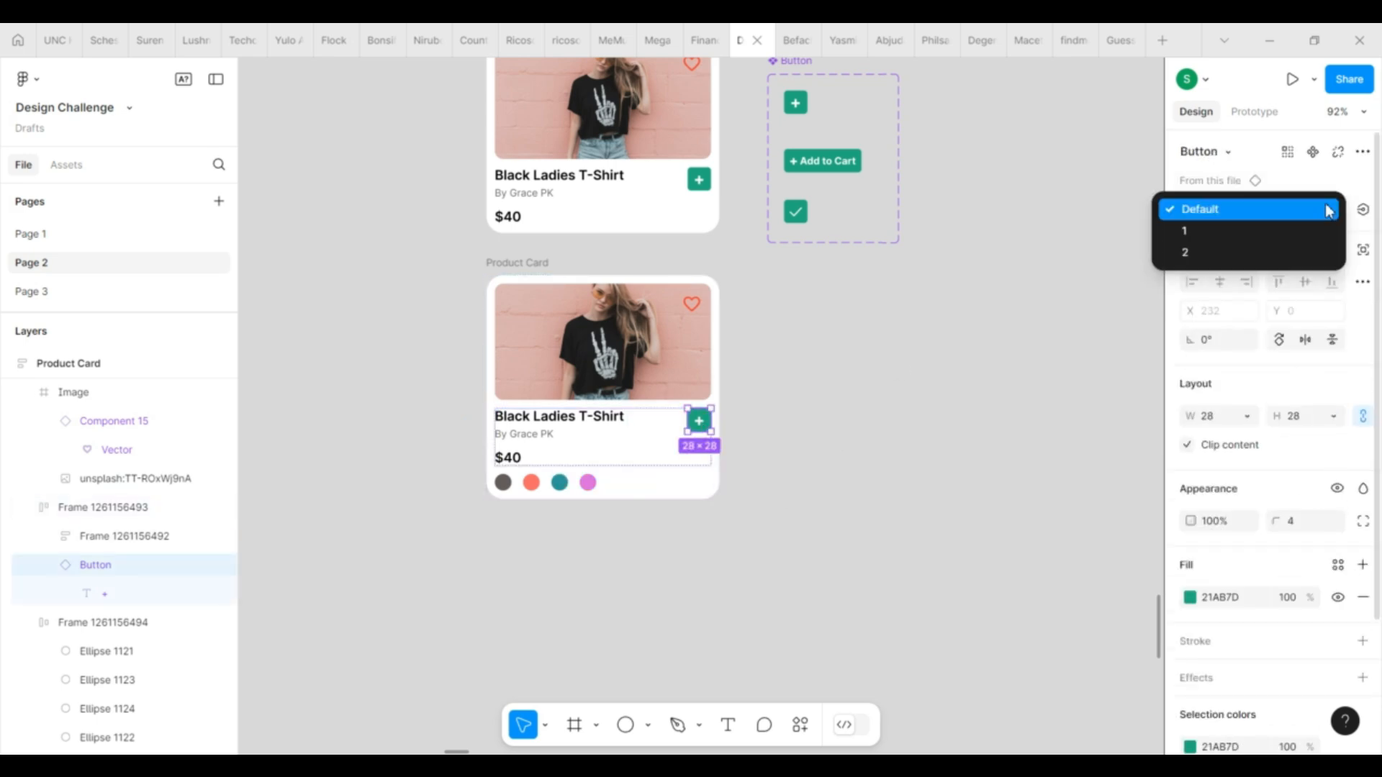
{"action": "left_click", "coordinate": [1288, 229]}
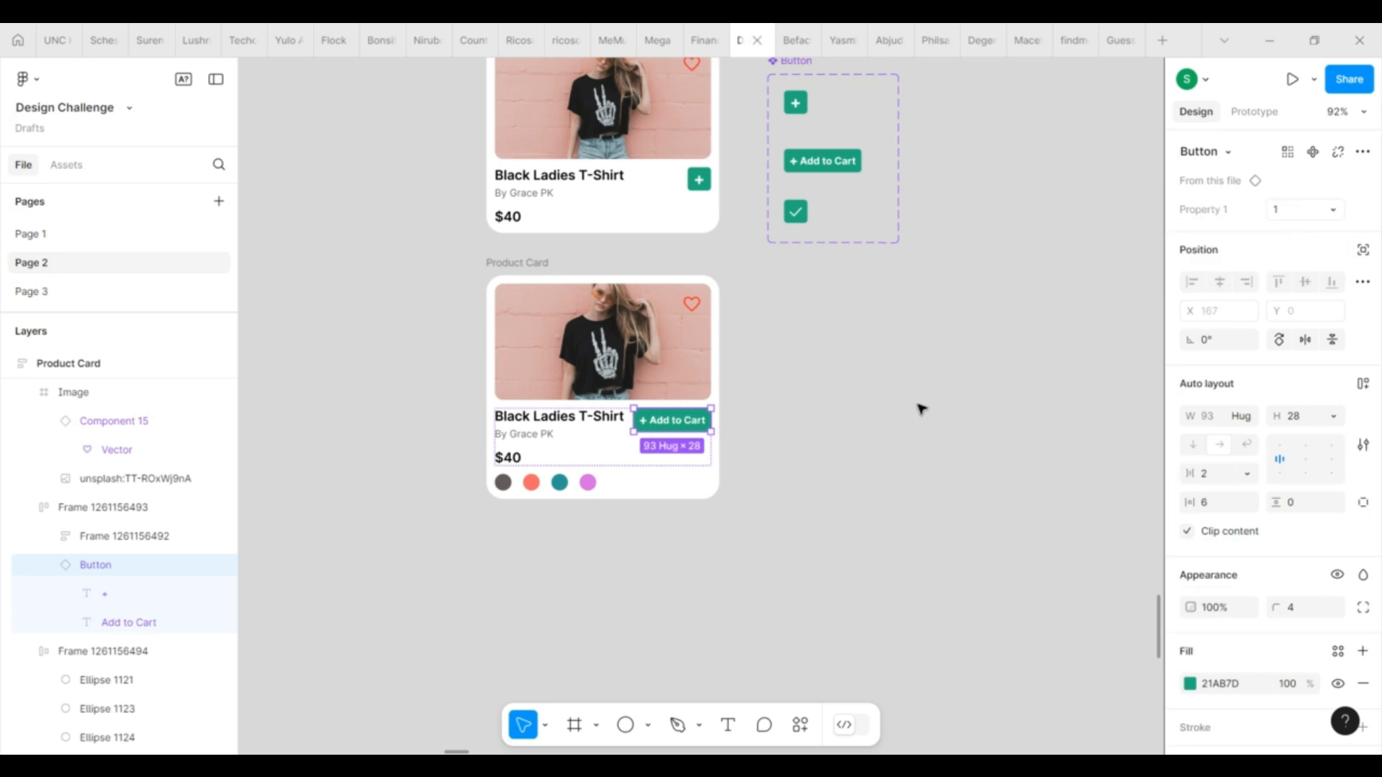
{"action": "left_click", "coordinate": [802, 429]}
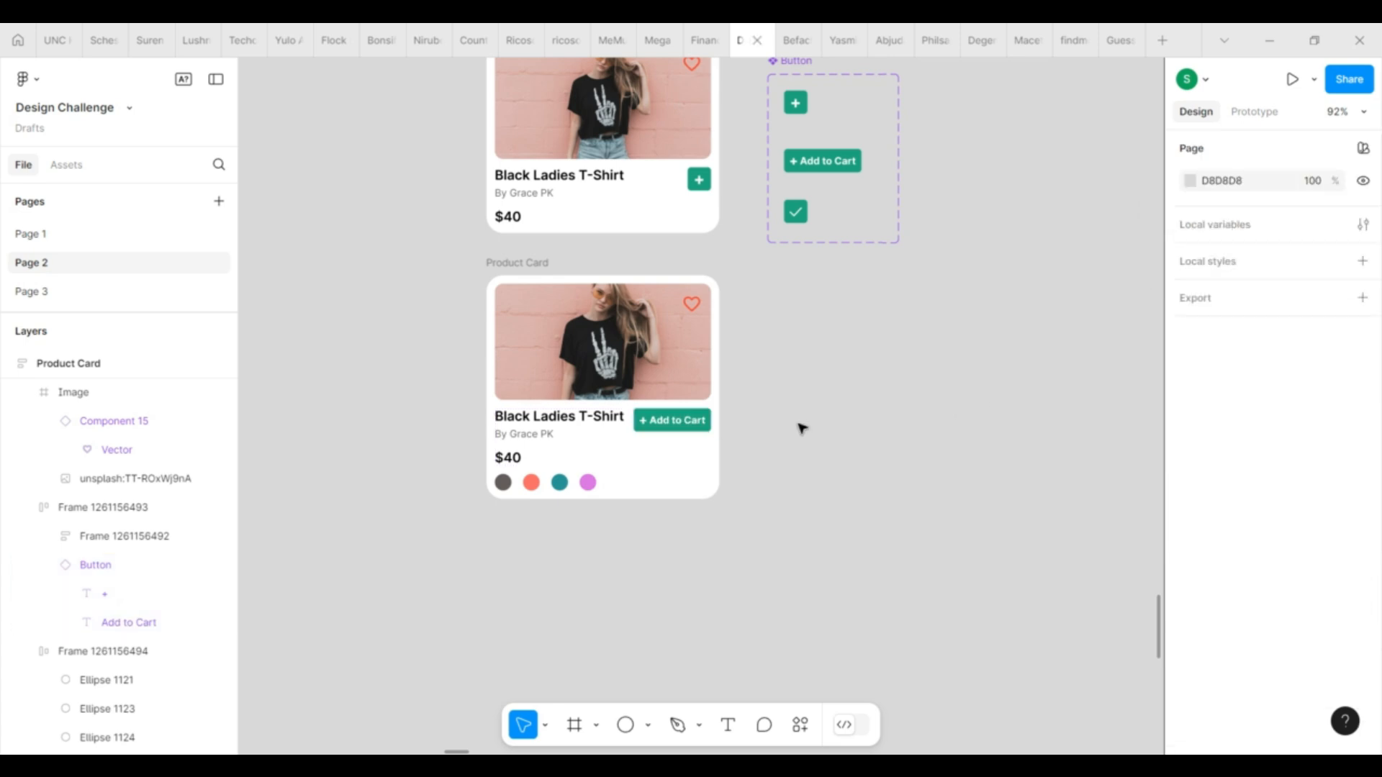
Step: Duplicate the card with the Add to Cart button directly below itself
{"action": "scroll", "coordinate": [802, 429], "scroll_direction": "down", "scroll_amount": 2}
{"action": "left_click", "coordinate": [533, 200]}
{"action": "left_click_drag", "start_coordinate": [534, 199], "coordinate": [538, 463]}
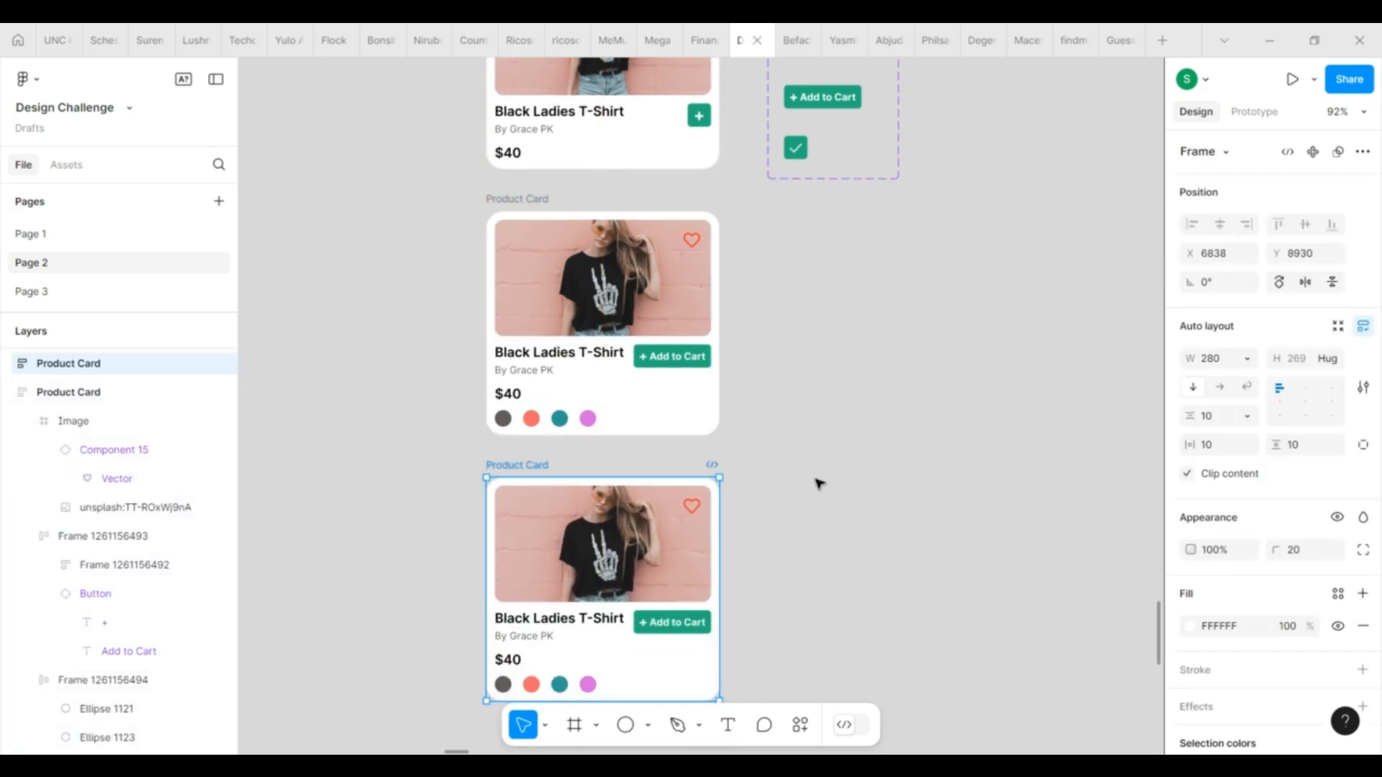
Step: Switch the lowest card's button instance to variant 2, the check mark version
{"action": "scroll", "coordinate": [816, 484], "scroll_direction": "down", "scroll_amount": 4}
{"action": "left_click", "coordinate": [691, 525], "text": "ctrl"}
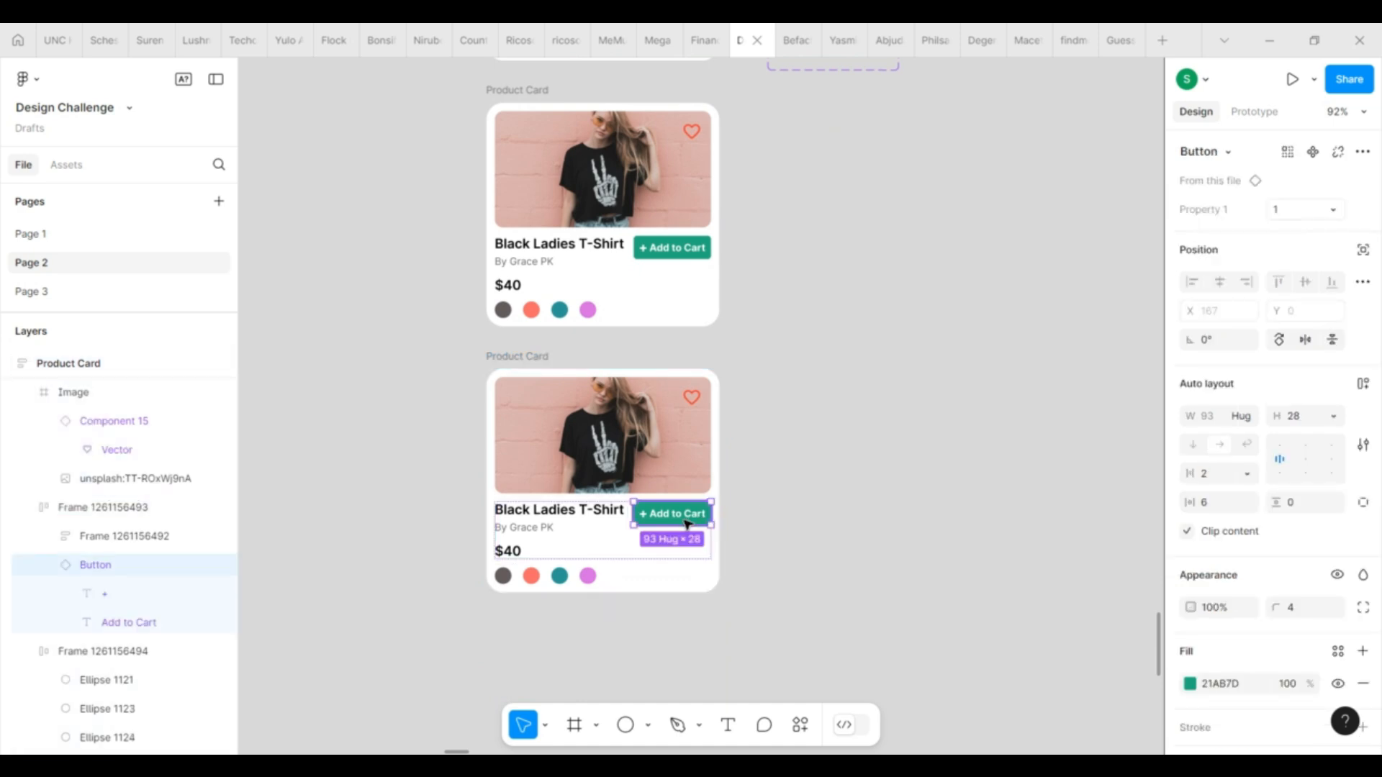
{"action": "left_click", "coordinate": [1331, 209]}
{"action": "left_click", "coordinate": [1318, 240]}
{"action": "left_click", "coordinate": [858, 501]}
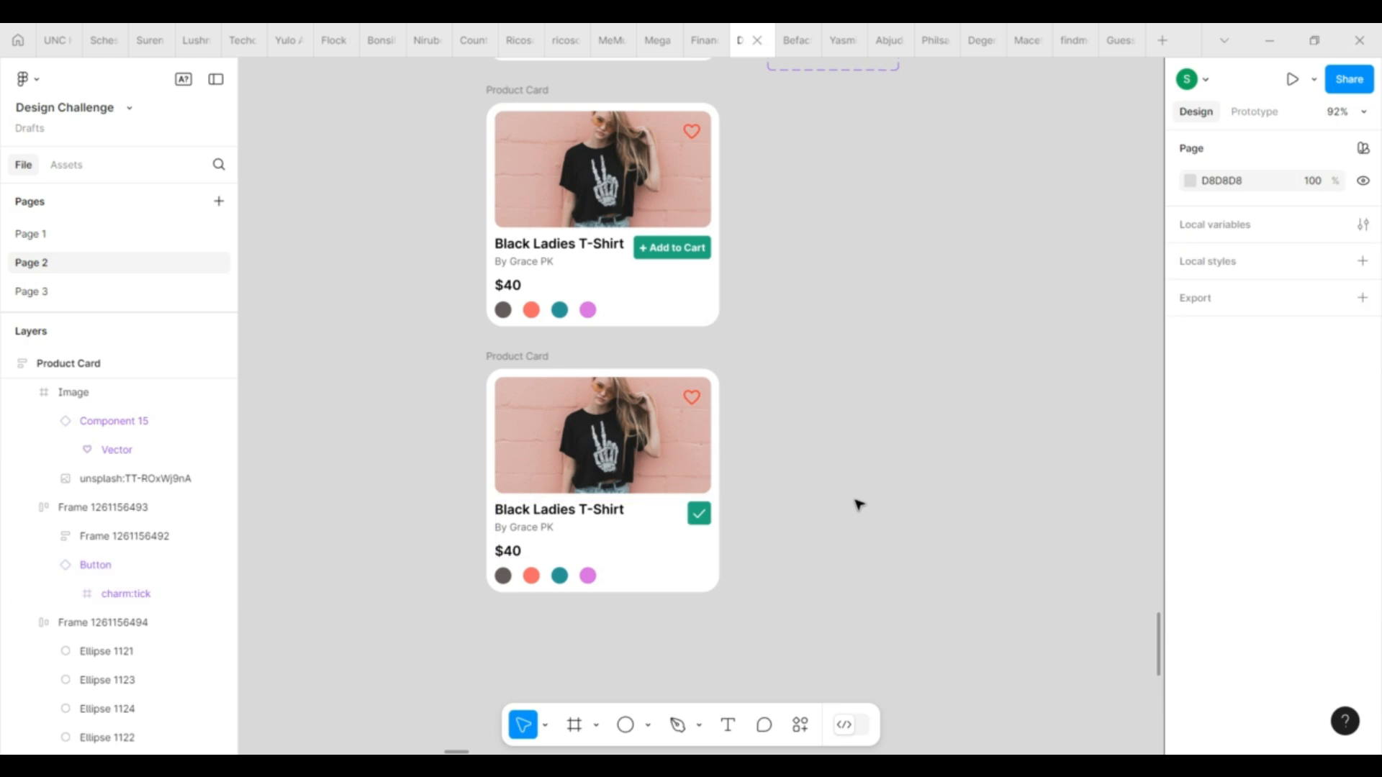
Step: Combine the three stacked product cards into one component set
{"action": "scroll", "coordinate": [809, 431], "scroll_direction": "up", "scroll_amount": 4}
{"action": "scroll", "coordinate": [808, 430], "scroll_direction": "down", "scroll_amount": 3}
{"action": "scroll", "coordinate": [808, 430], "scroll_direction": "down", "scroll_amount": 2}
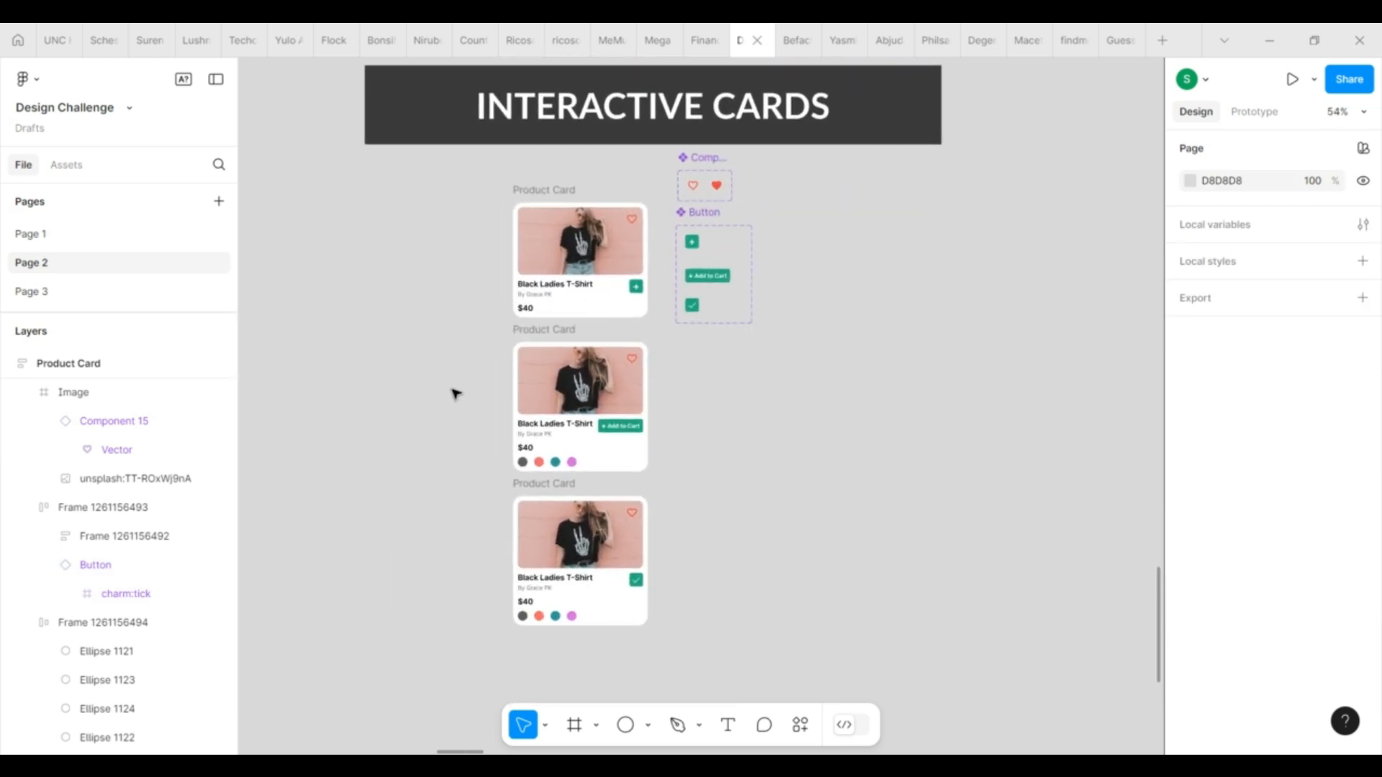
{"action": "left_click_drag", "start_coordinate": [497, 176], "coordinate": [662, 653]}
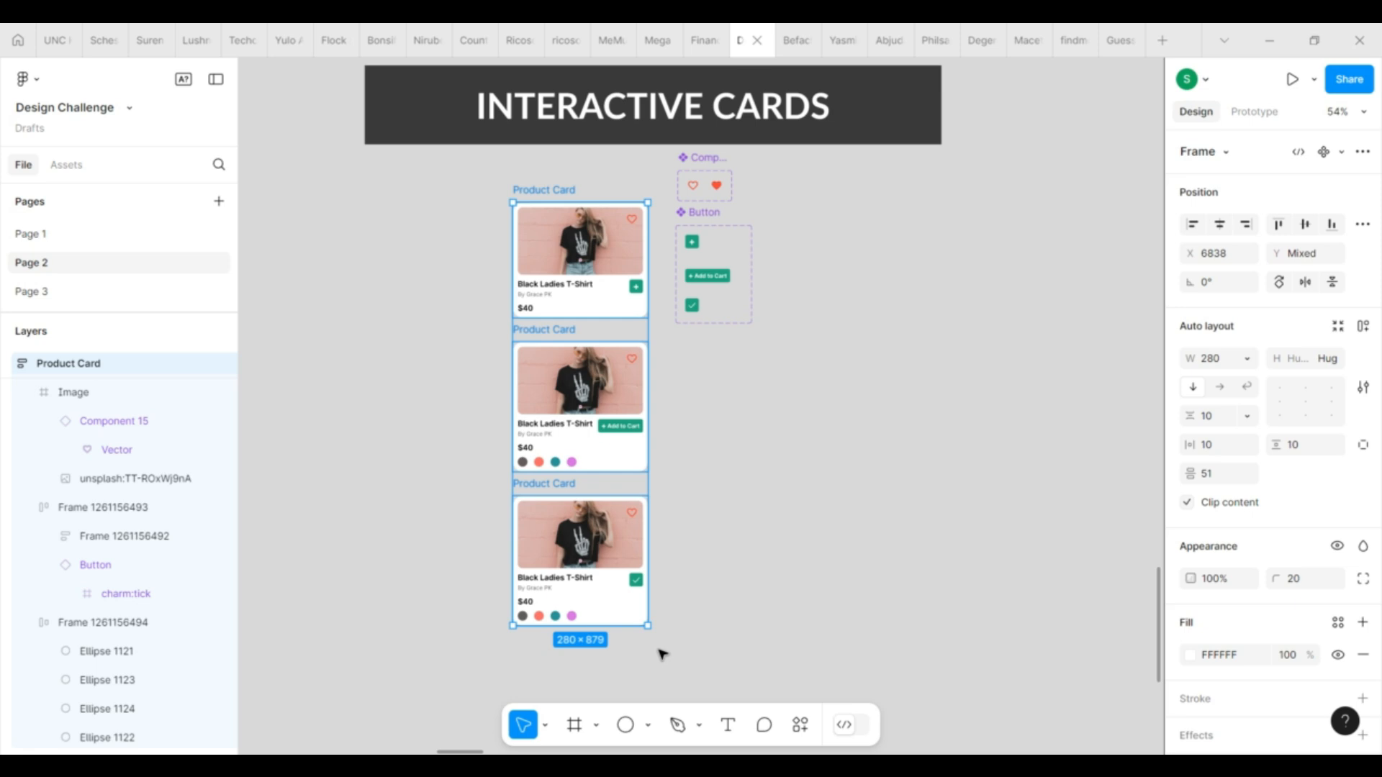
{"action": "scroll", "coordinate": [627, 348], "scroll_direction": "up", "scroll_amount": 5}
{"action": "scroll", "coordinate": [619, 346], "scroll_direction": "down", "scroll_amount": 3}
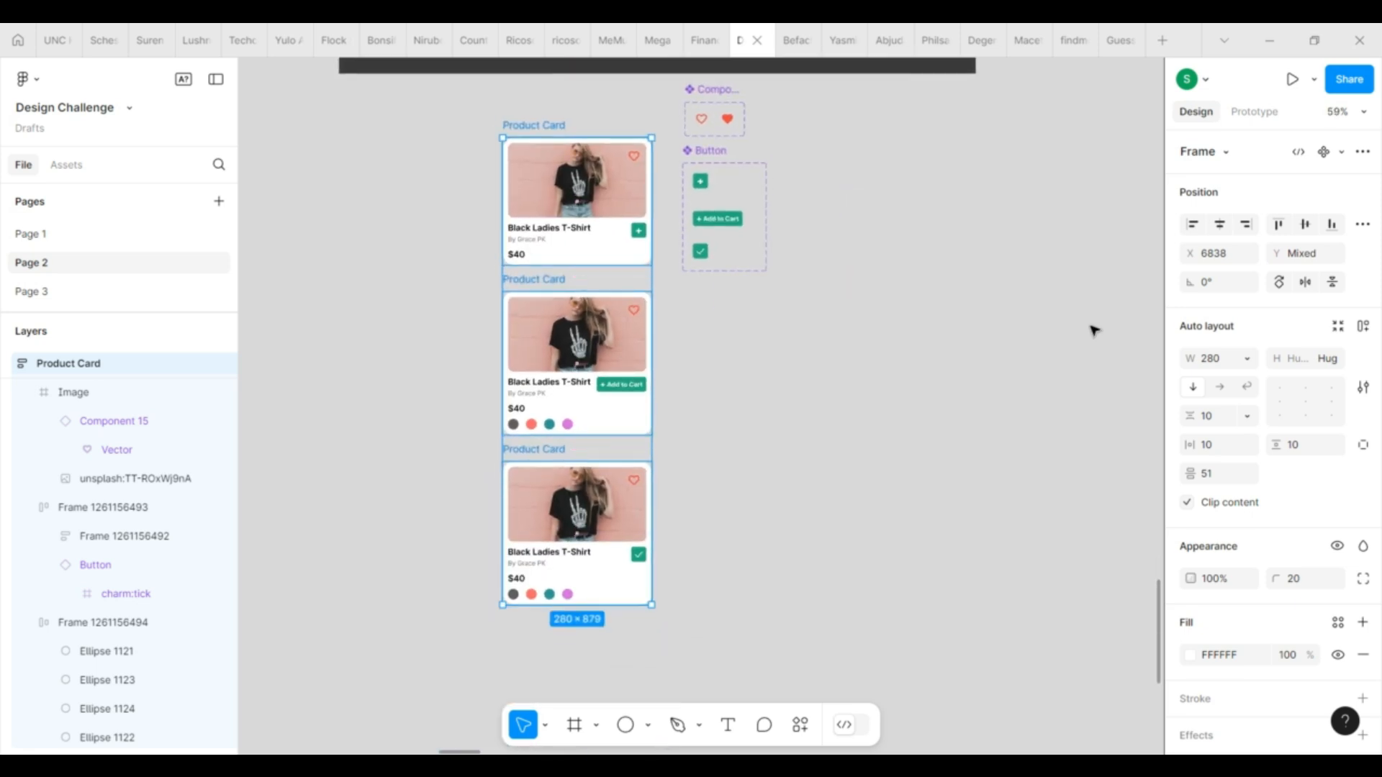
{"action": "left_click", "coordinate": [1341, 153]}
{"action": "left_click", "coordinate": [1332, 230]}
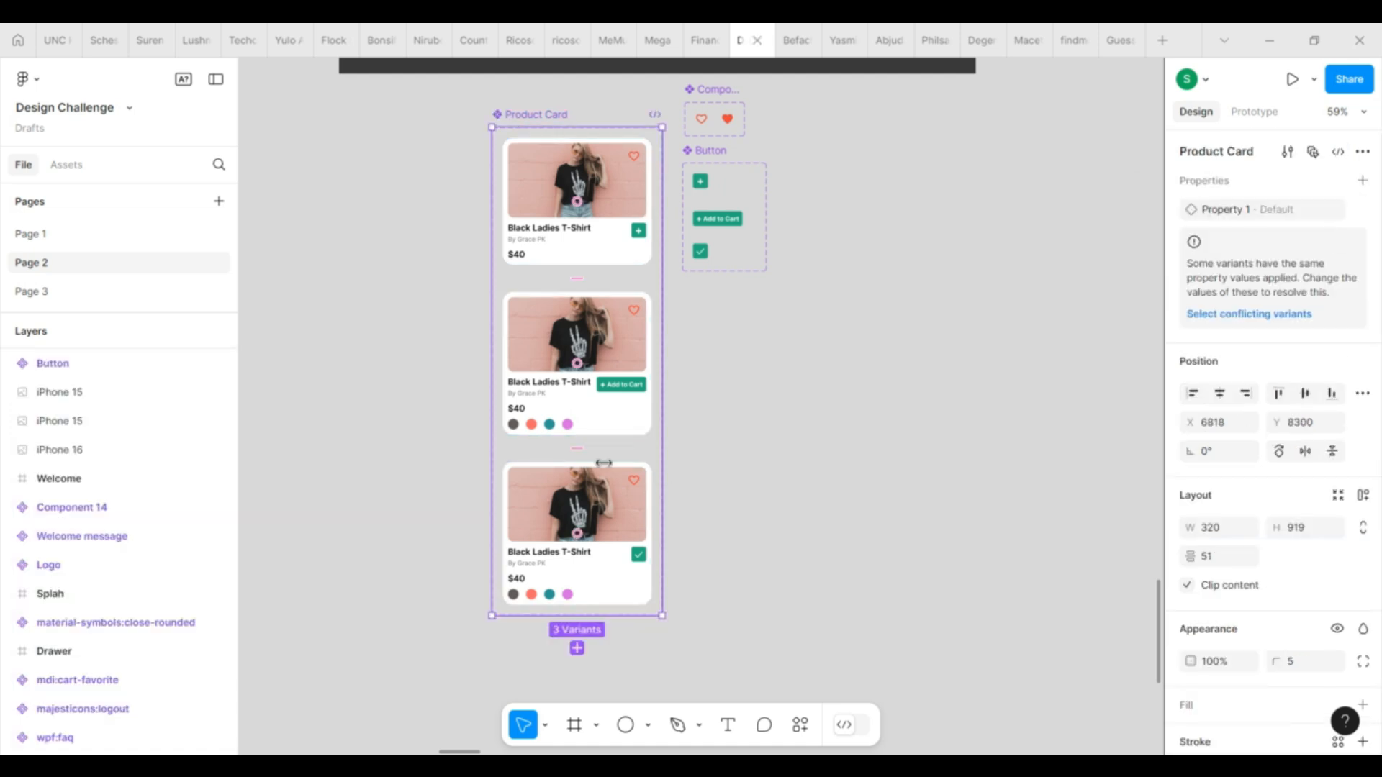
Step: Set the middle card variant's Property 1 value to HoverIt
{"action": "left_click", "coordinate": [616, 222]}
{"action": "left_click", "coordinate": [630, 354]}
{"action": "left_click", "coordinate": [1299, 209]}
{"action": "type", "text": "Hitover"}
{"action": "key", "text": "Return"}
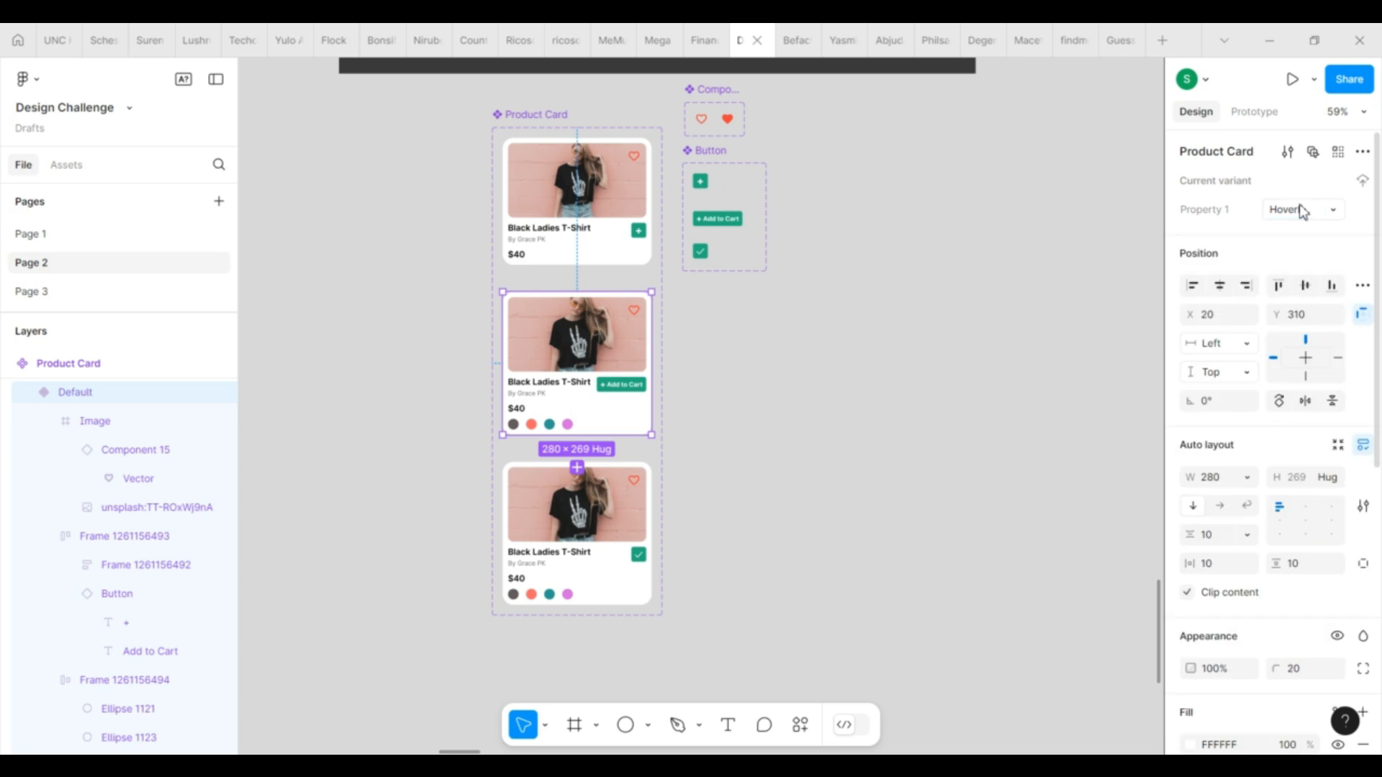
Step: Set the lowest card variant's Property 1 value to Add to Cart
{"action": "left_click", "coordinate": [647, 504]}
{"action": "left_click", "coordinate": [1304, 209]}
{"action": "type", "text": "Add to Ca"}
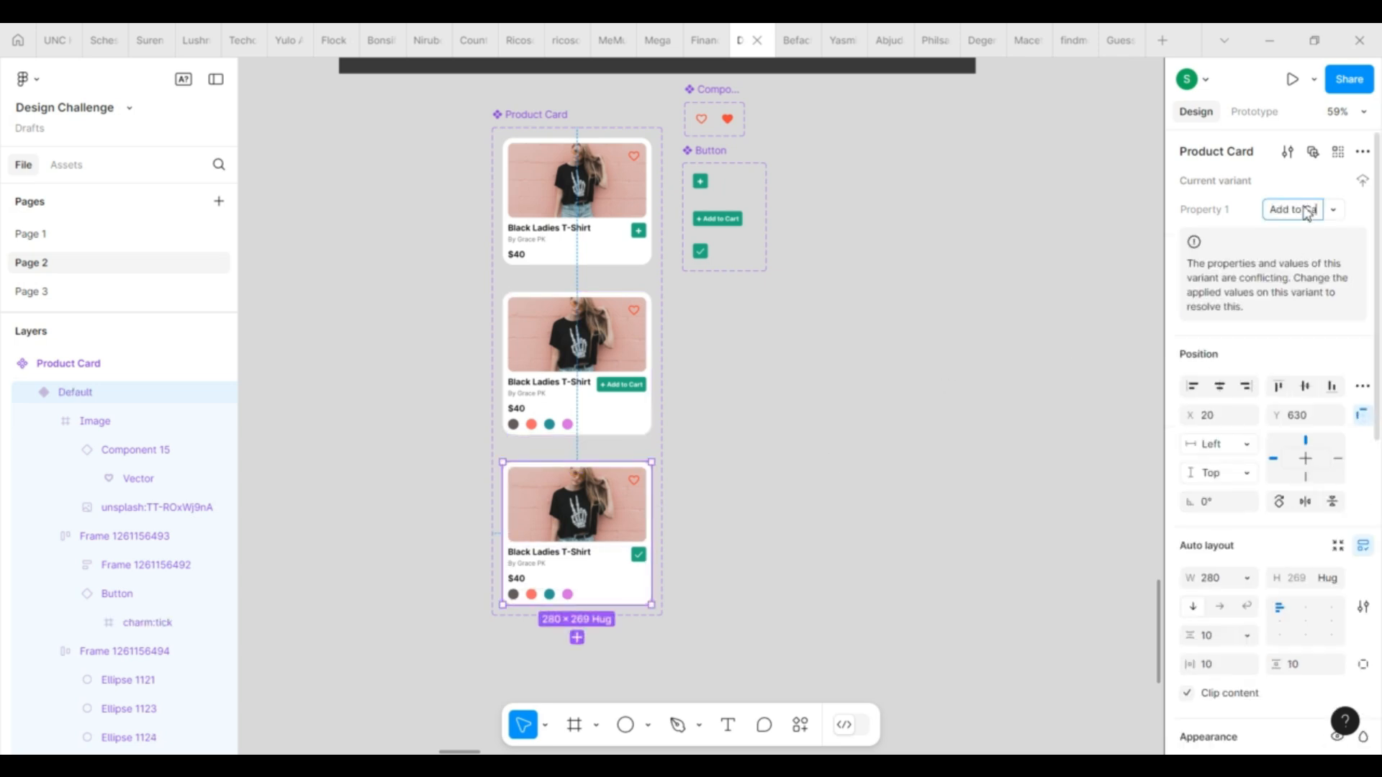
{"action": "type", "text": "rt"}
{"action": "key", "text": "Return"}
{"action": "left_click", "coordinate": [864, 509]}
Step: Add a While hovering interaction that changes the Default card variant to HoverIt with Smart animate, Ease out, 300 ms
{"action": "scroll", "coordinate": [552, 265], "scroll_direction": "up", "scroll_amount": 3}
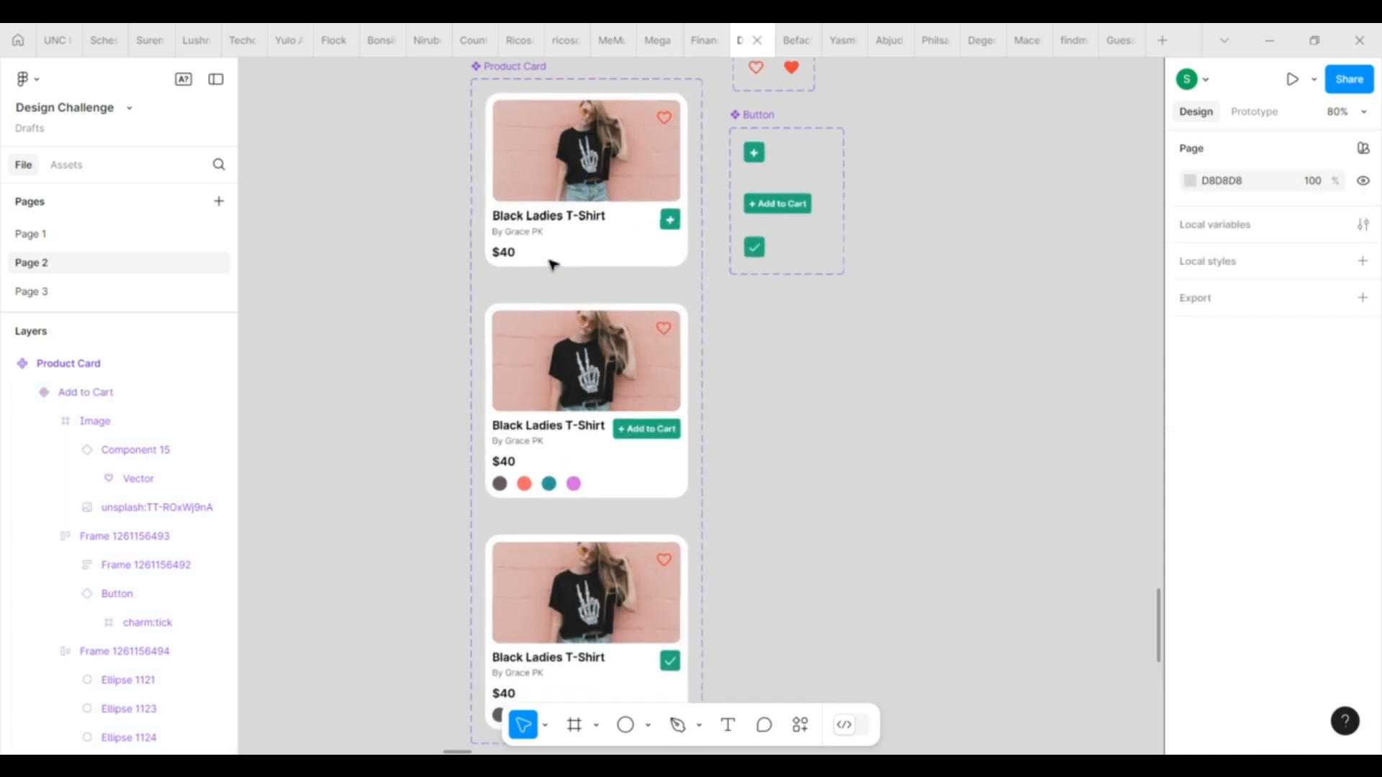
{"action": "left_click", "coordinate": [552, 262]}
{"action": "left_click", "coordinate": [1253, 112]}
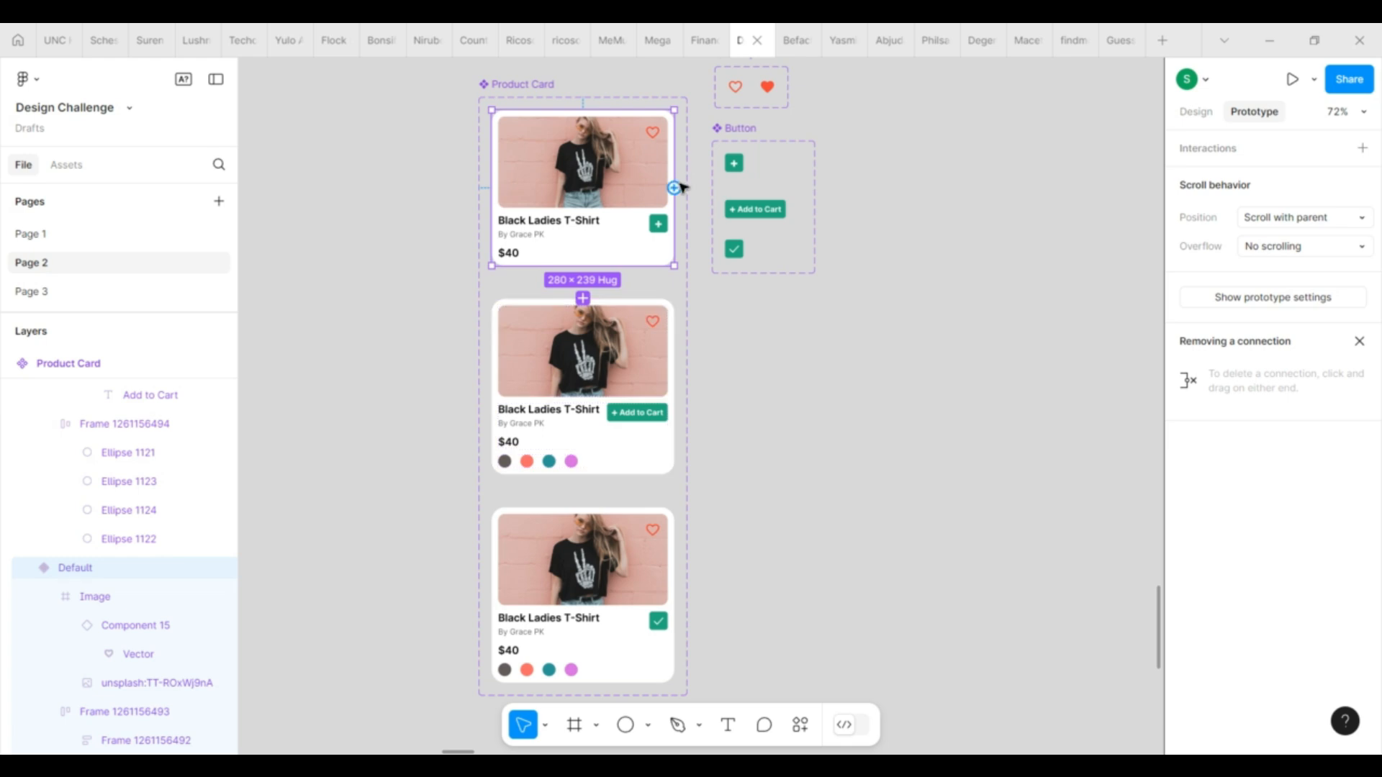
{"action": "left_click", "coordinate": [583, 298]}
{"action": "scroll", "coordinate": [802, 386], "scroll_direction": "down", "scroll_amount": 2}
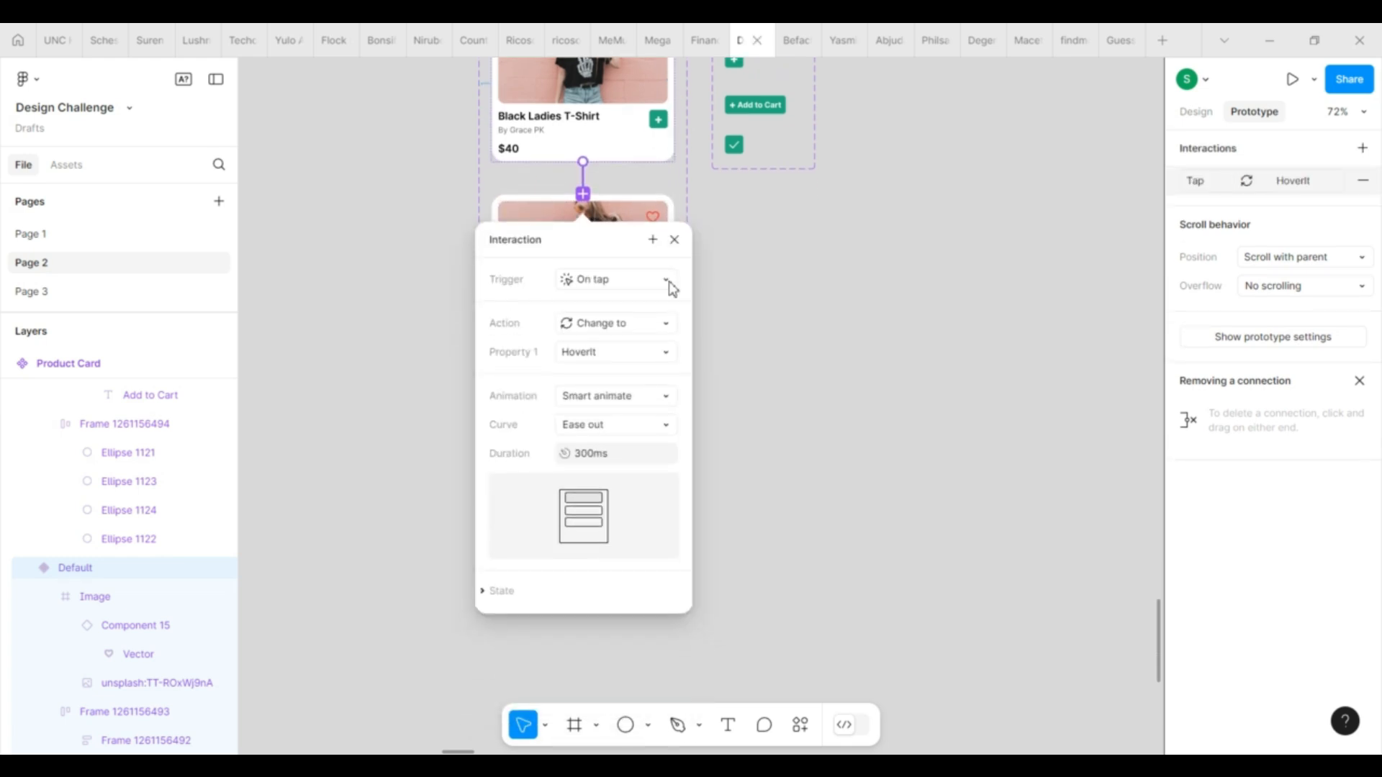
{"action": "left_click", "coordinate": [646, 282]}
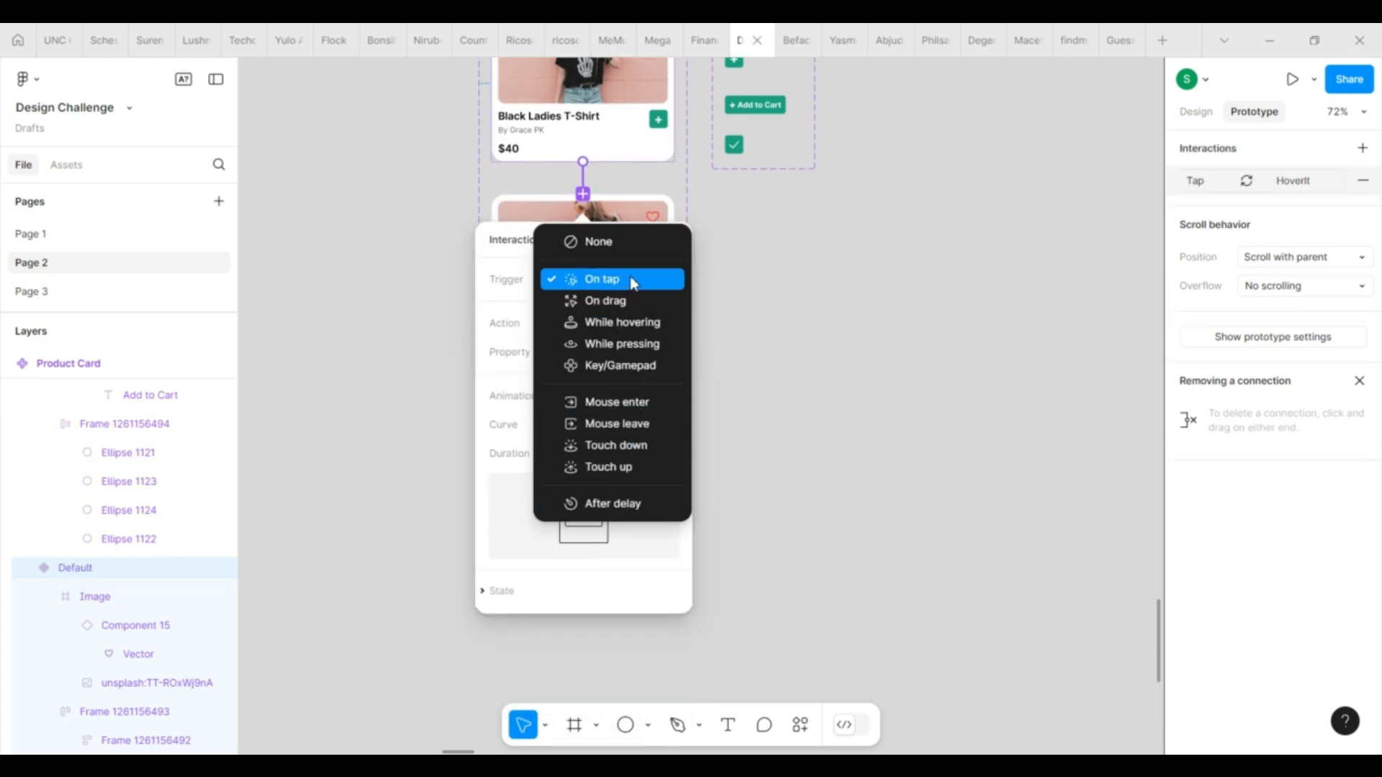
{"action": "left_click", "coordinate": [646, 325]}
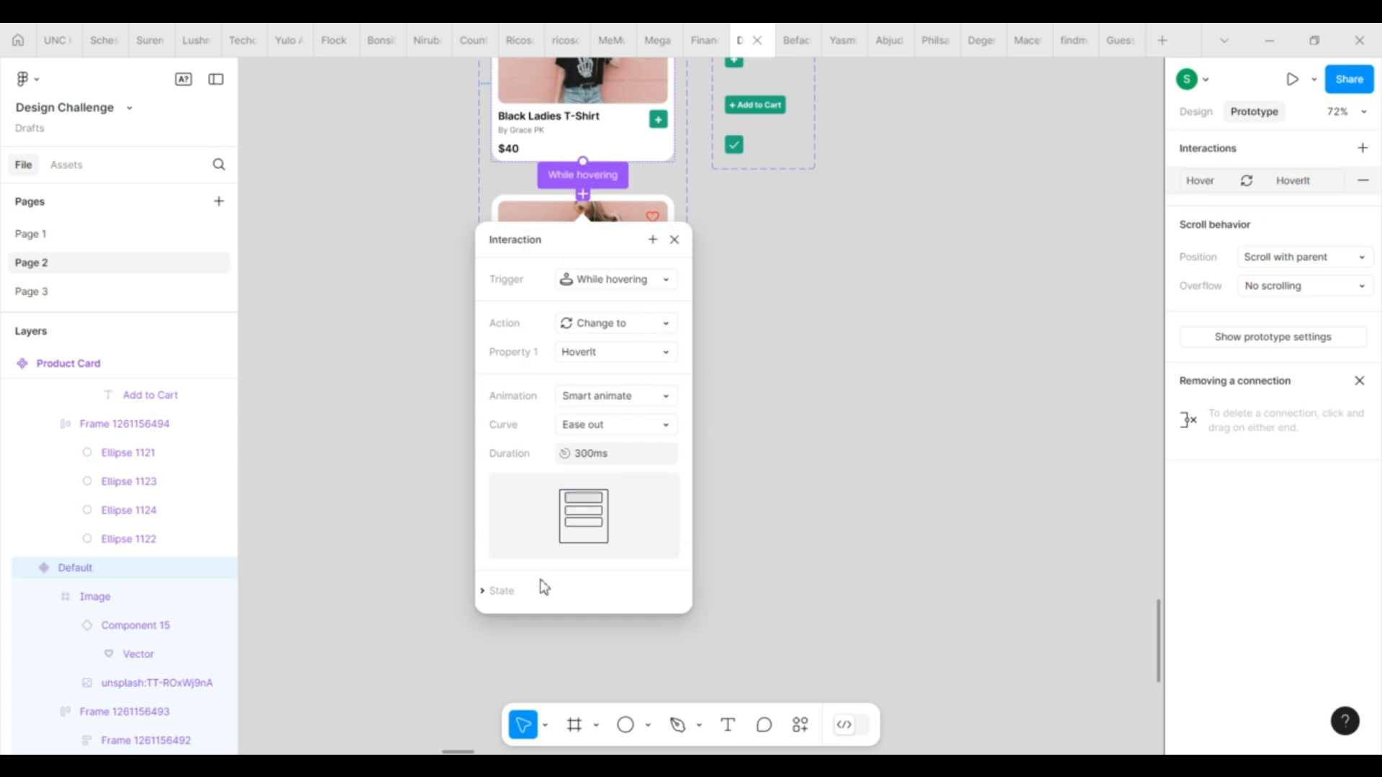
{"action": "left_click", "coordinate": [675, 239]}
Step: Add an On tap interaction from the HoverIt variant's Add to Cart button that changes the card to the Add to Cart variant
{"action": "left_click", "coordinate": [588, 307]}
{"action": "double_click", "coordinate": [653, 311]}
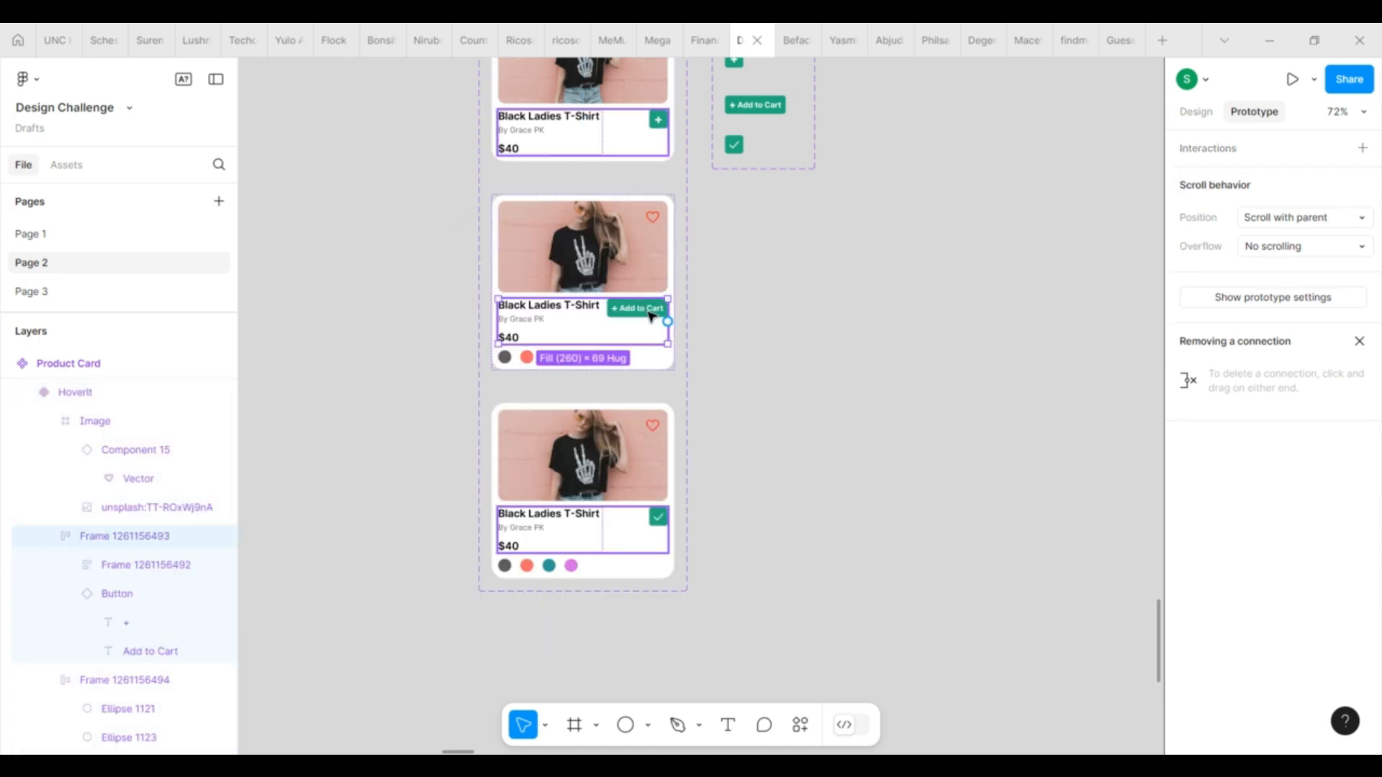
{"action": "double_click", "coordinate": [646, 314]}
{"action": "left_click_drag", "start_coordinate": [669, 310], "coordinate": [655, 439]}
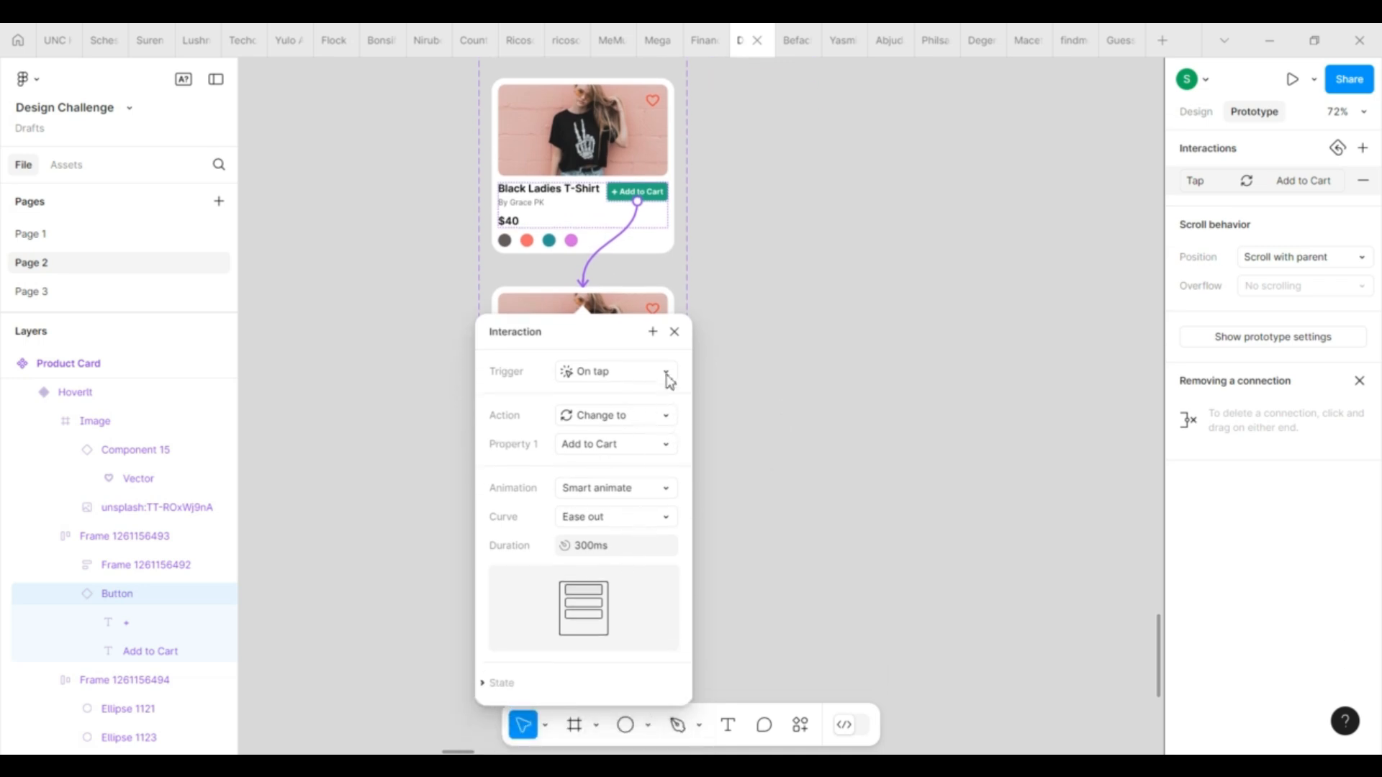
{"action": "left_click", "coordinate": [674, 332]}
Step: Add an After delay interaction that changes the Add to Cart card variant back to Default
{"action": "left_click", "coordinate": [626, 395]}
{"action": "left_click_drag", "start_coordinate": [673, 376], "coordinate": [671, 229]}
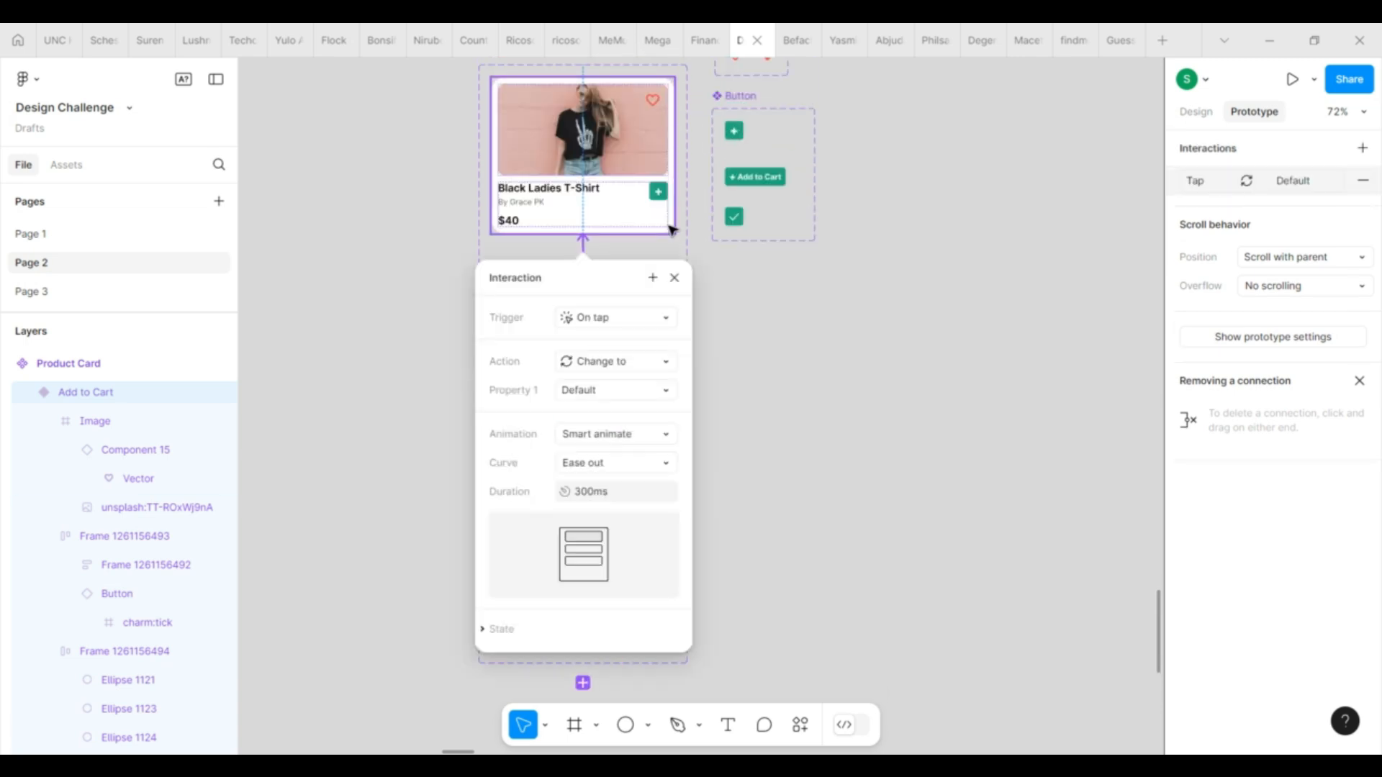
{"action": "left_click", "coordinate": [611, 319]}
{"action": "left_click", "coordinate": [651, 543]}
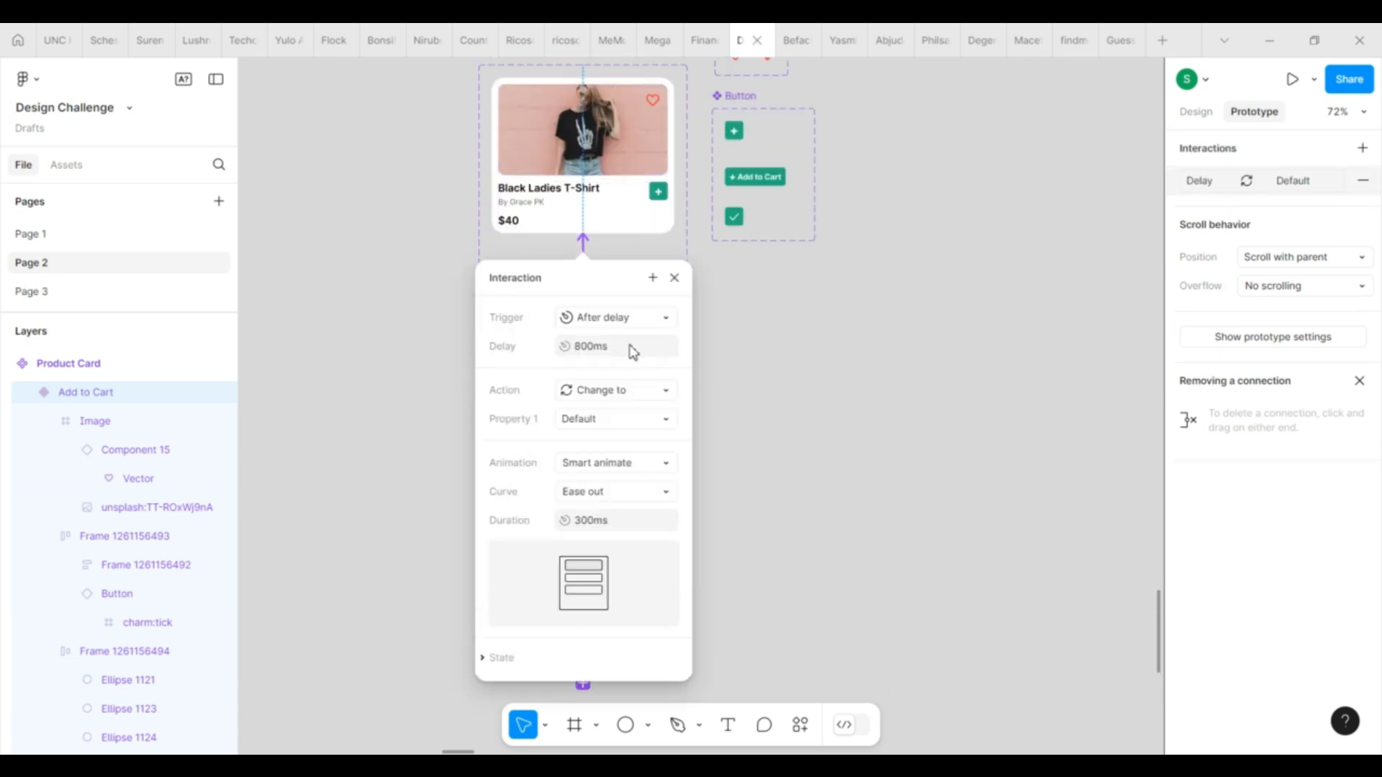
{"action": "left_click", "coordinate": [588, 347]}
{"action": "left_click", "coordinate": [675, 279]}
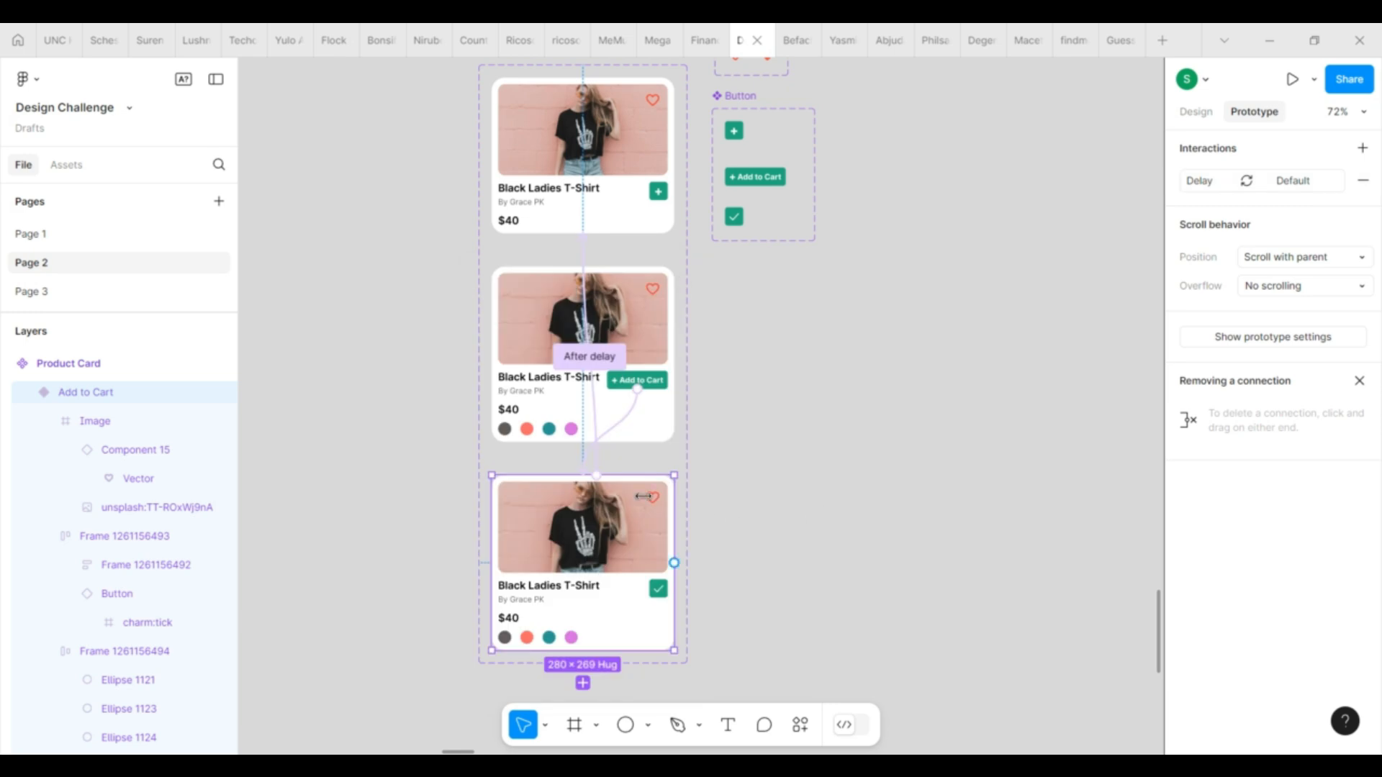
Step: Set the delay of the Add to Cart variant's return interaction to 100 ms
{"action": "left_click", "coordinate": [598, 452]}
{"action": "left_click", "coordinate": [601, 565]}
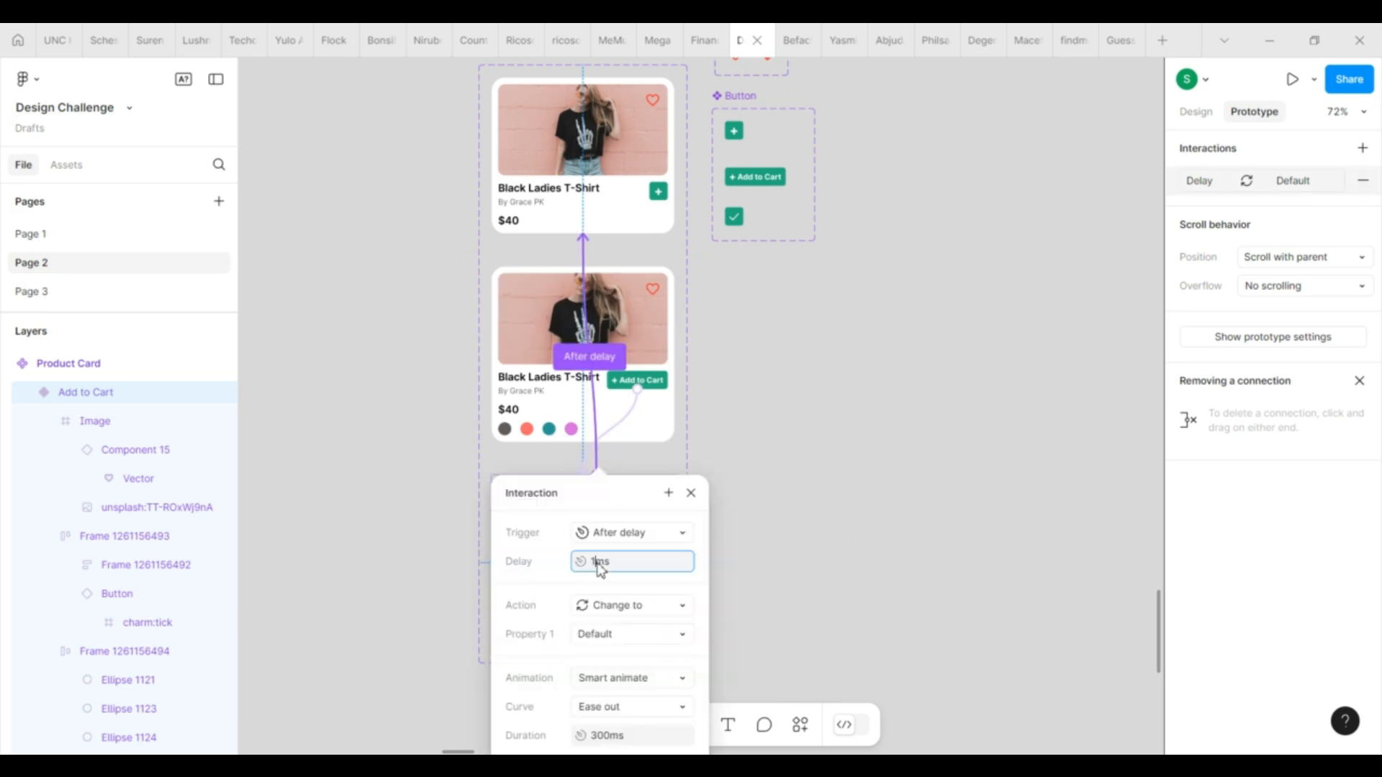
{"action": "type", "text": "100"}
{"action": "key", "text": "Return"}
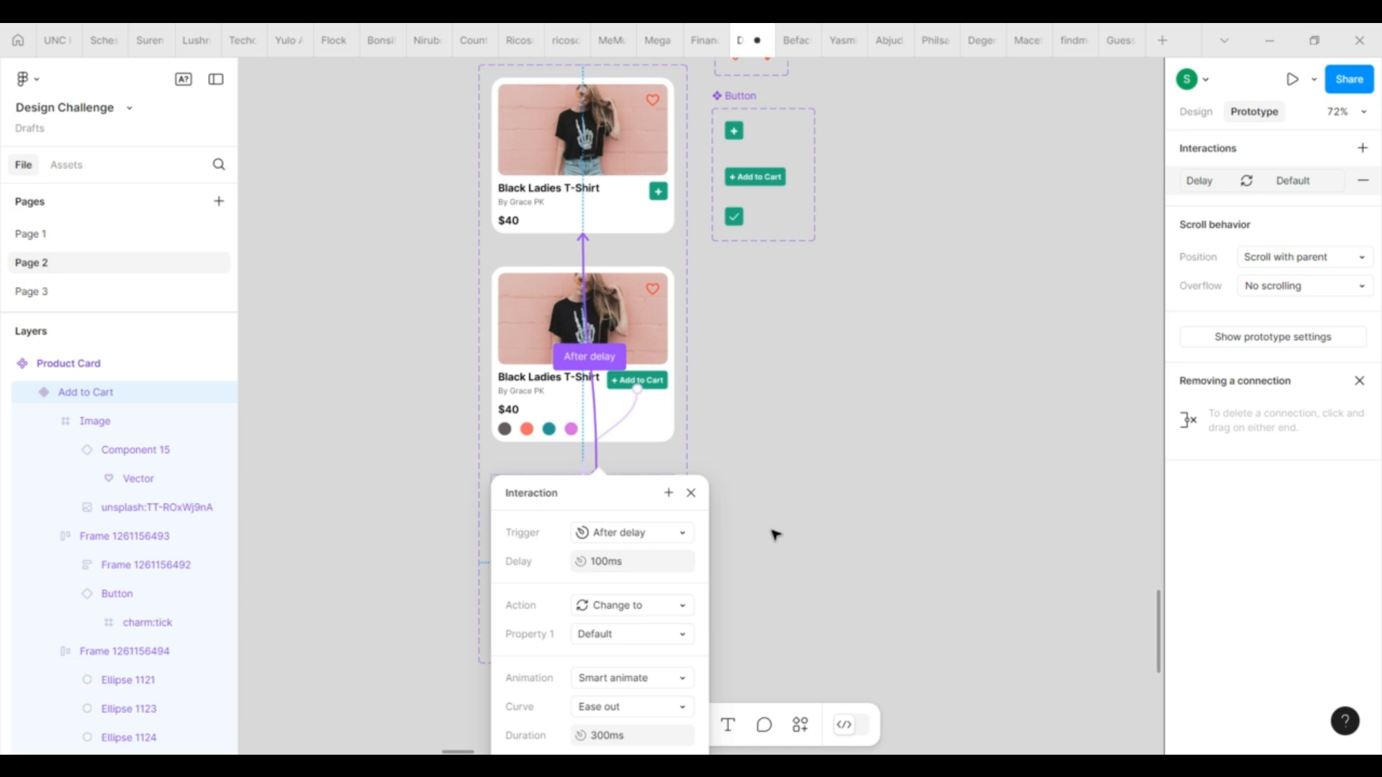
{"action": "left_click", "coordinate": [691, 493]}
Step: Draw a new frame about 693 × 422 on the empty canvas beside the component sets
{"action": "scroll", "coordinate": [741, 450], "scroll_direction": "down", "scroll_amount": 3}
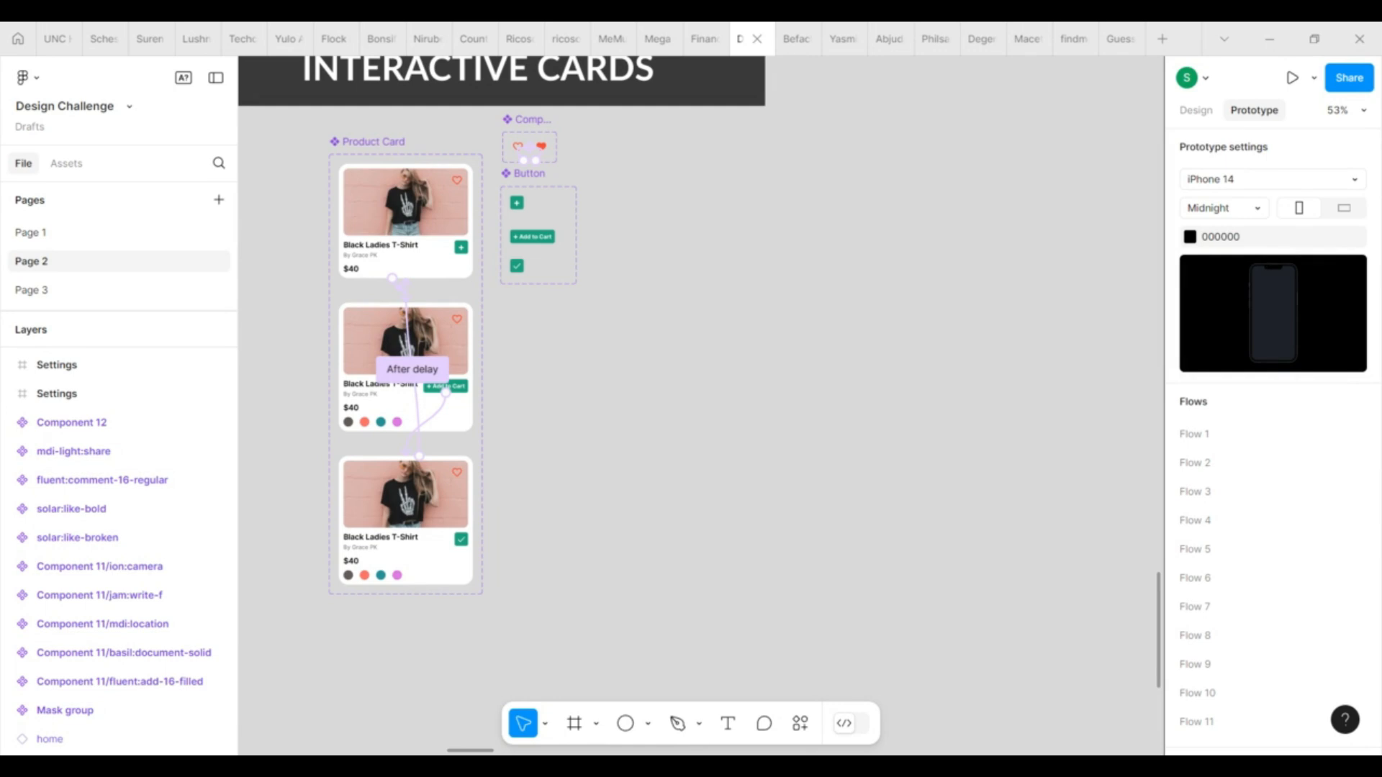
{"action": "left_click", "coordinate": [576, 724]}
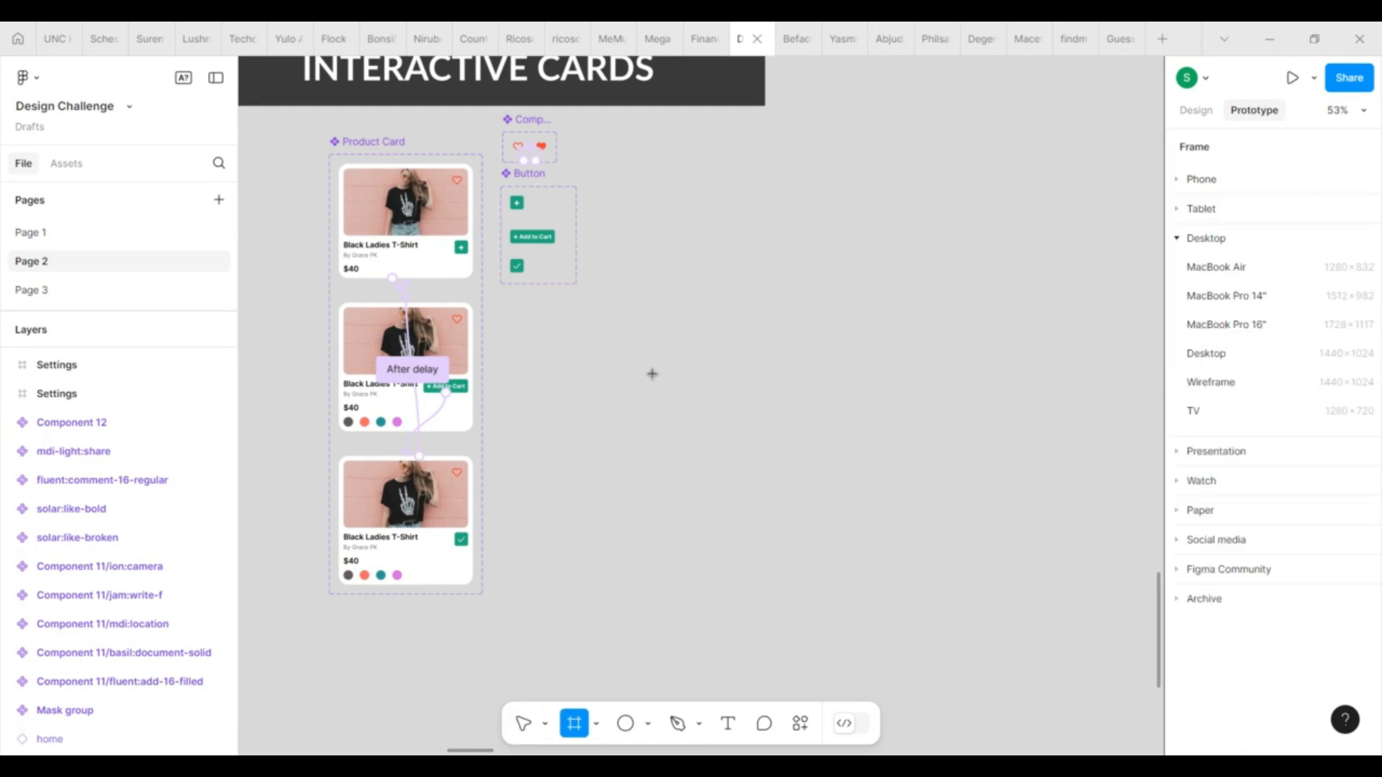
{"action": "left_click_drag", "start_coordinate": [611, 275], "coordinate": [943, 476]}
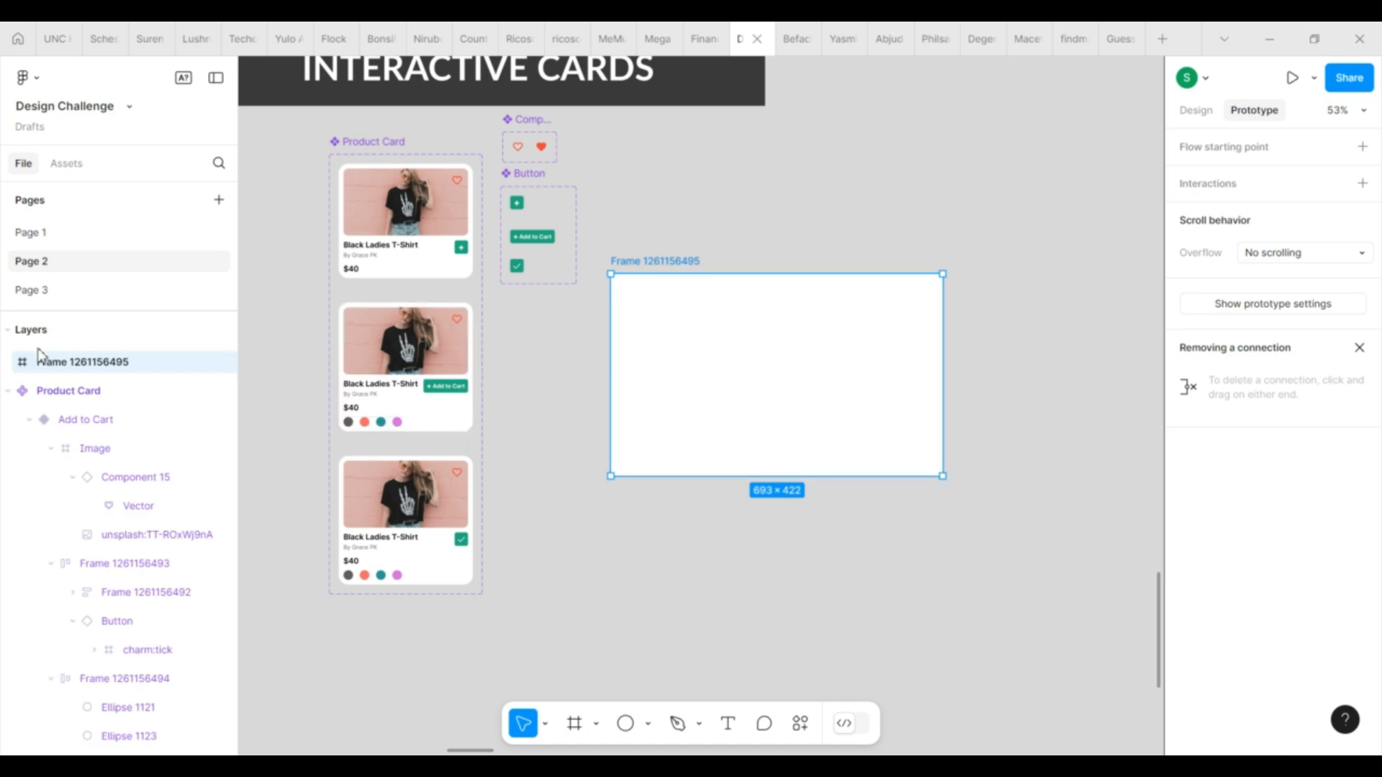
Step: Insert an instance of the Product Card component from this file's Page 2 assets, centred in the empty white frame
{"action": "left_click", "coordinate": [66, 163]}
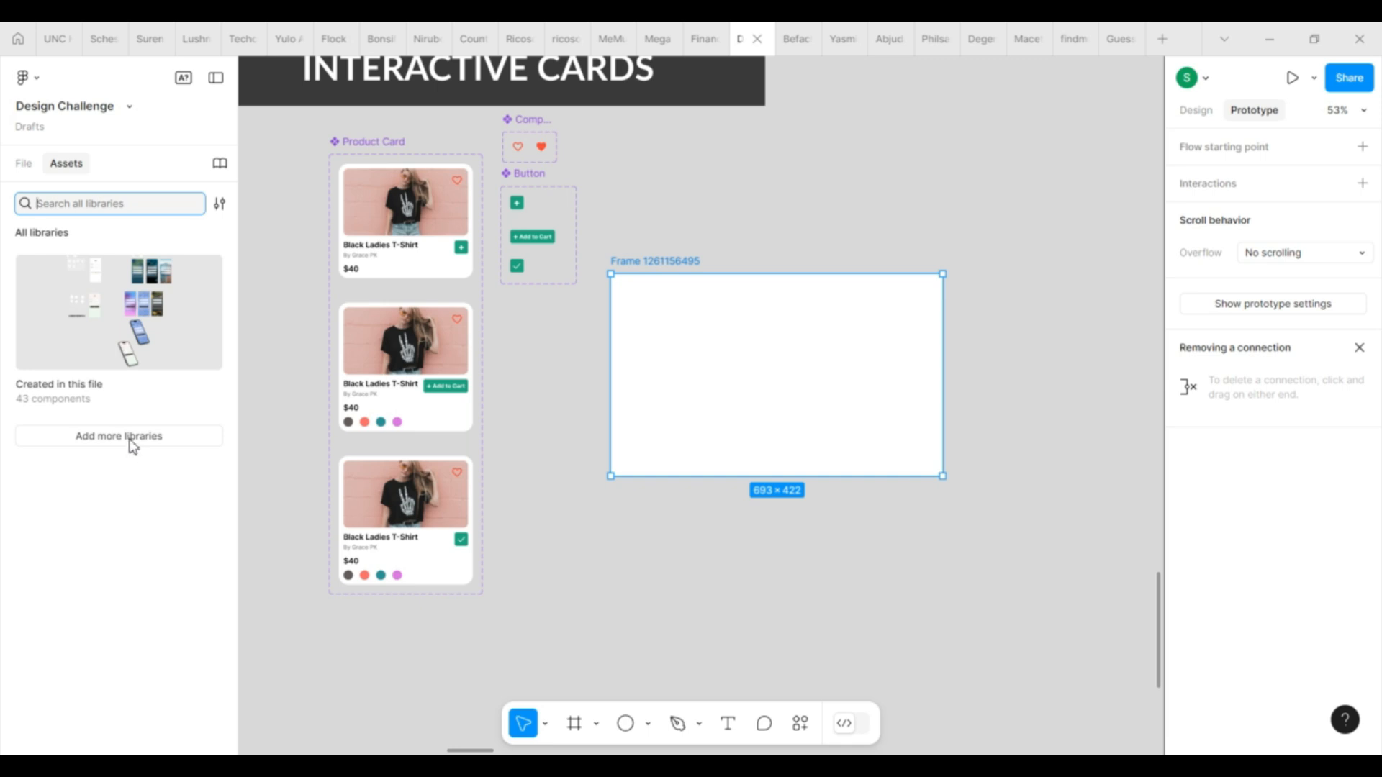
{"action": "left_click", "coordinate": [163, 288]}
{"action": "left_click", "coordinate": [195, 356]}
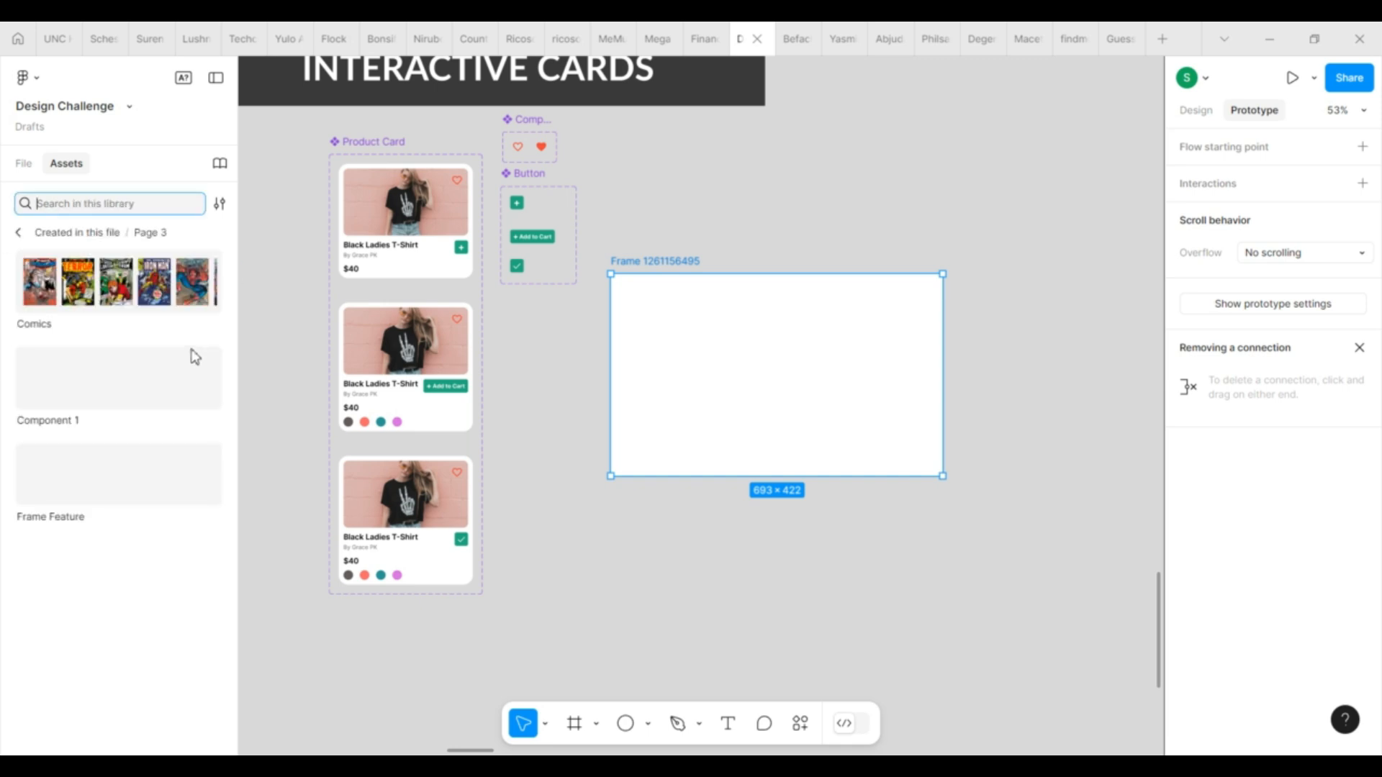
{"action": "left_click", "coordinate": [38, 235]}
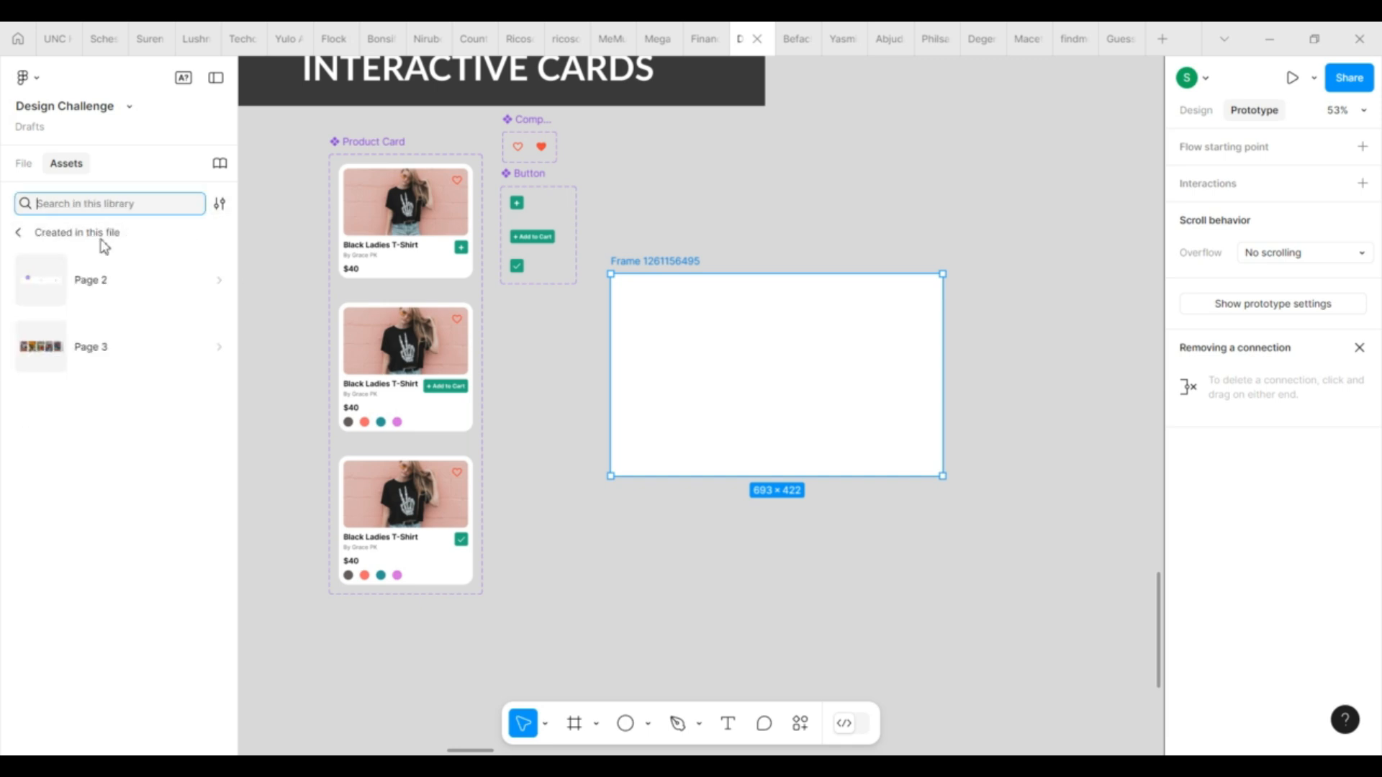
{"action": "left_click", "coordinate": [147, 281]}
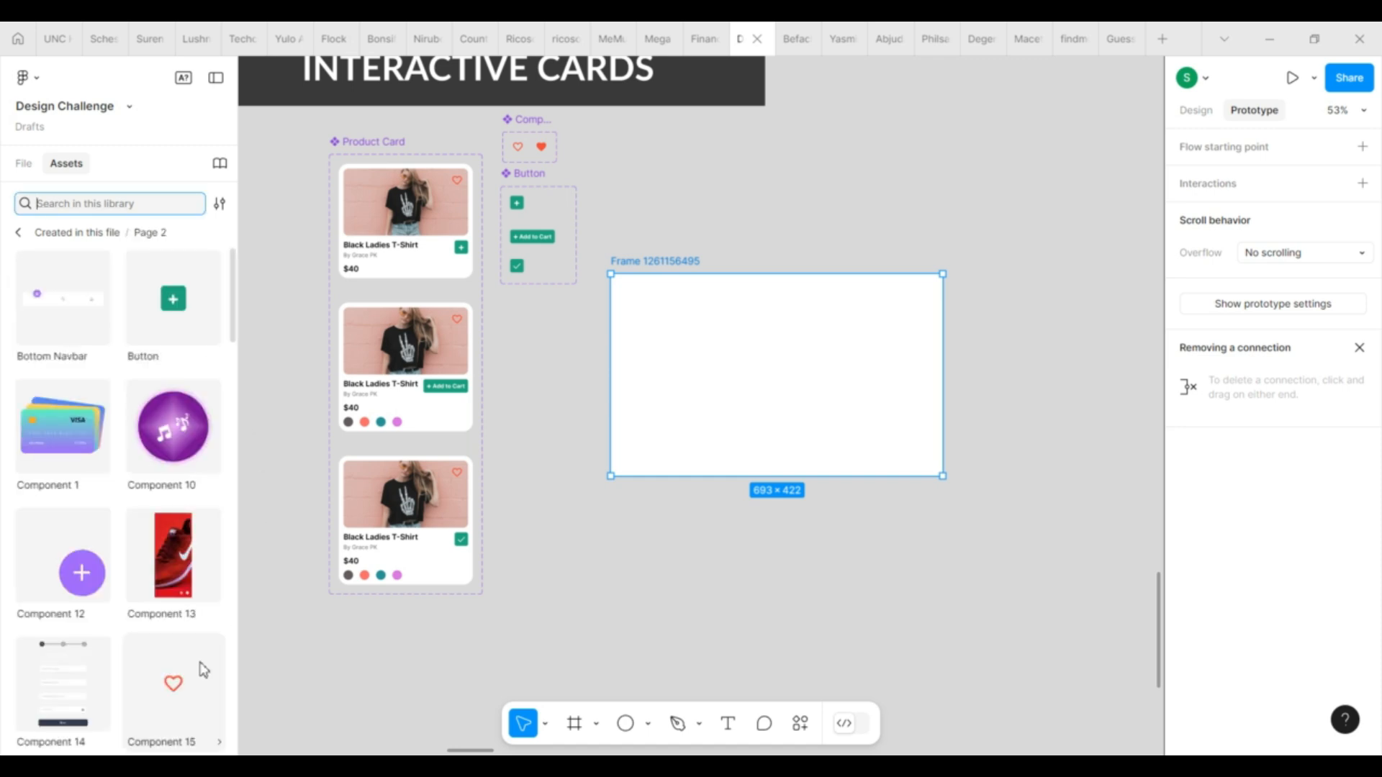
{"action": "left_click_drag", "start_coordinate": [232, 277], "coordinate": [778, 410]}
{"action": "left_click", "coordinate": [1000, 418]}
Step: Add a drop shadow effect to all three variants of the Product Card component
{"action": "left_click", "coordinate": [393, 245]}
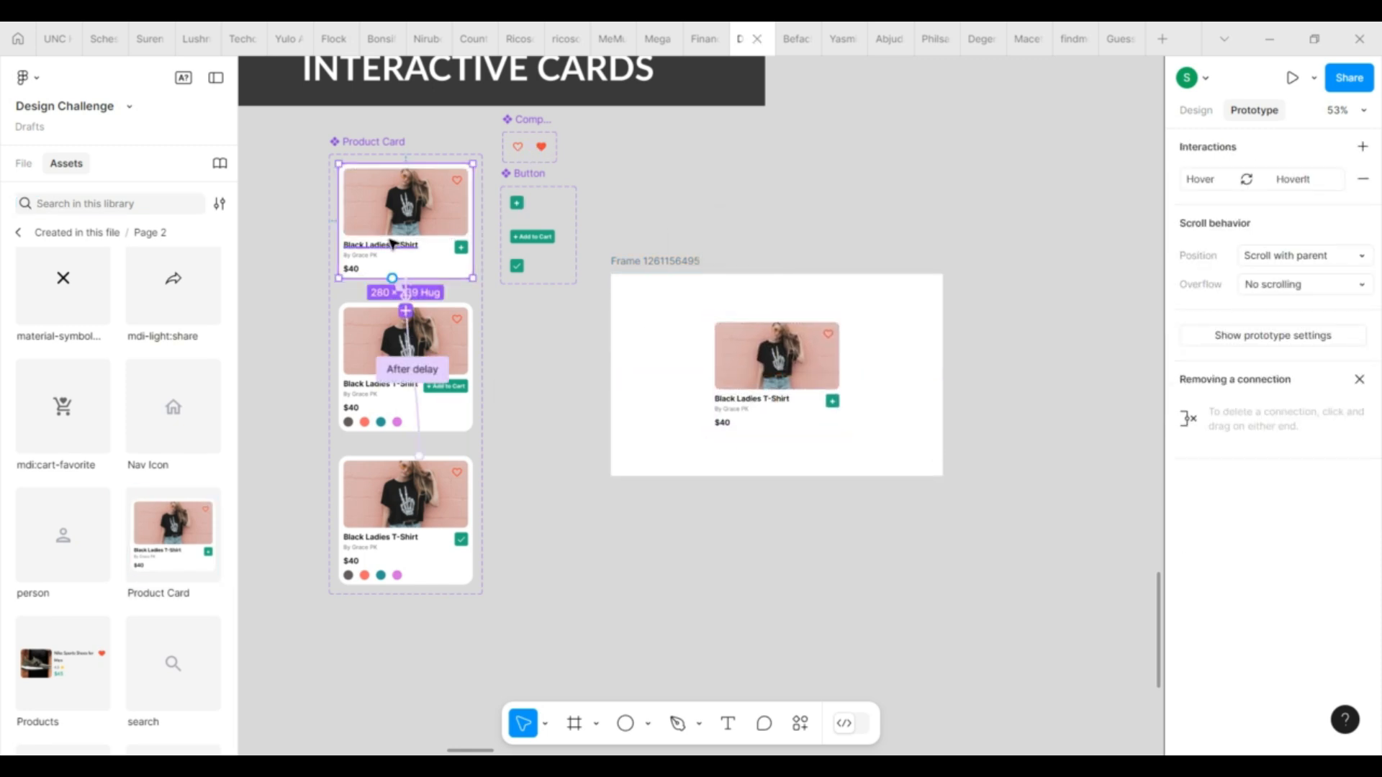
{"action": "key", "text": "ctrl+a"}
{"action": "left_click", "coordinate": [1204, 112]}
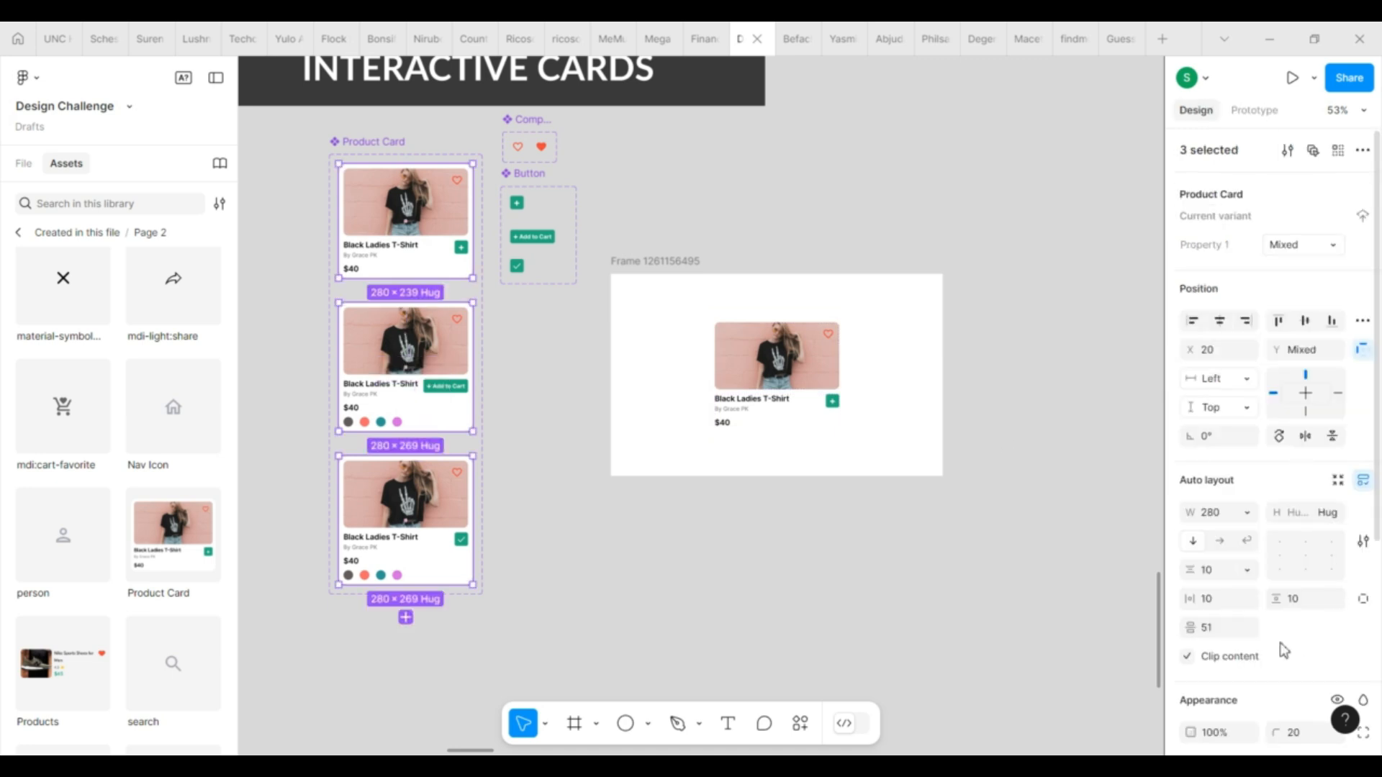
{"action": "scroll", "coordinate": [1284, 650], "scroll_direction": "down", "scroll_amount": 5}
{"action": "left_click", "coordinate": [1362, 582]}
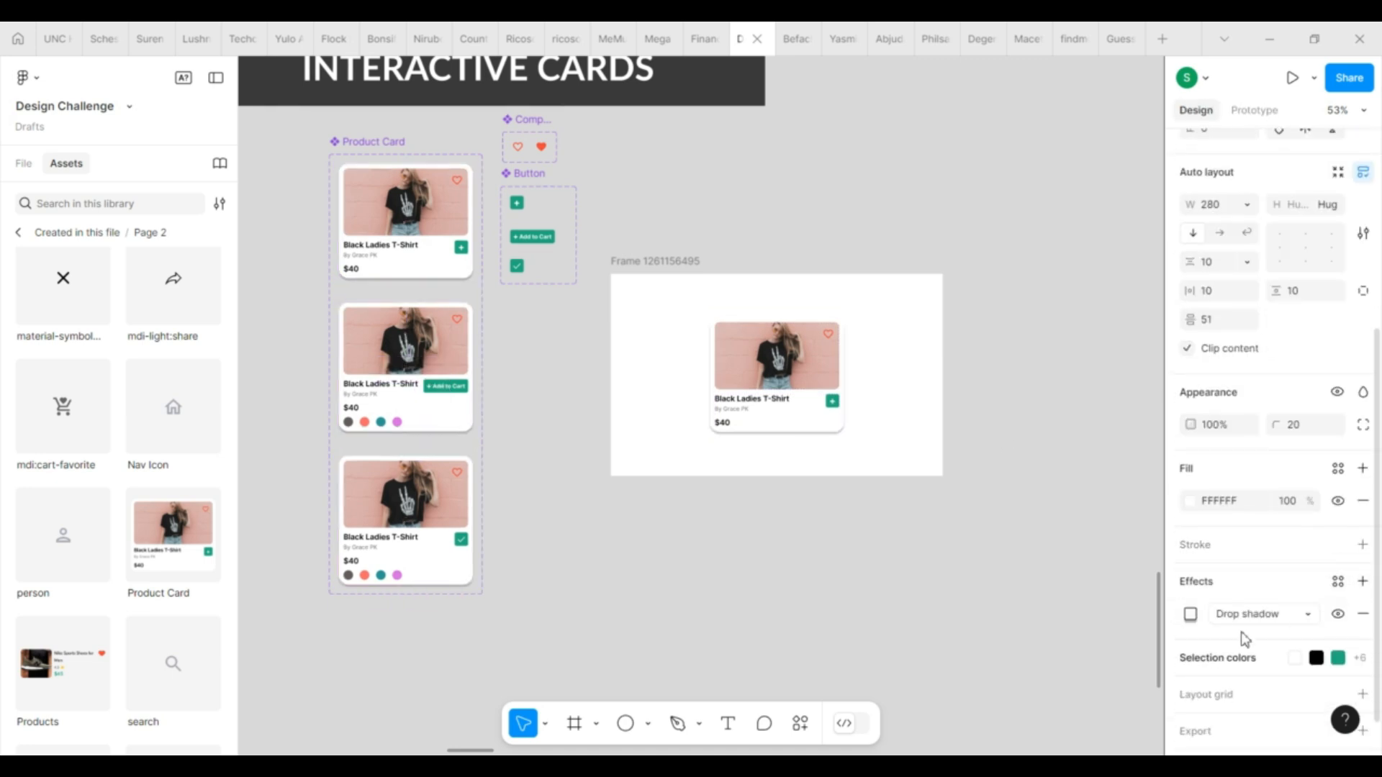
Step: Set the card variants' drop shadow to a Y offset of 0 and a colour opacity of 20%
{"action": "left_click", "coordinate": [1190, 617]}
{"action": "left_click", "coordinate": [1068, 659]}
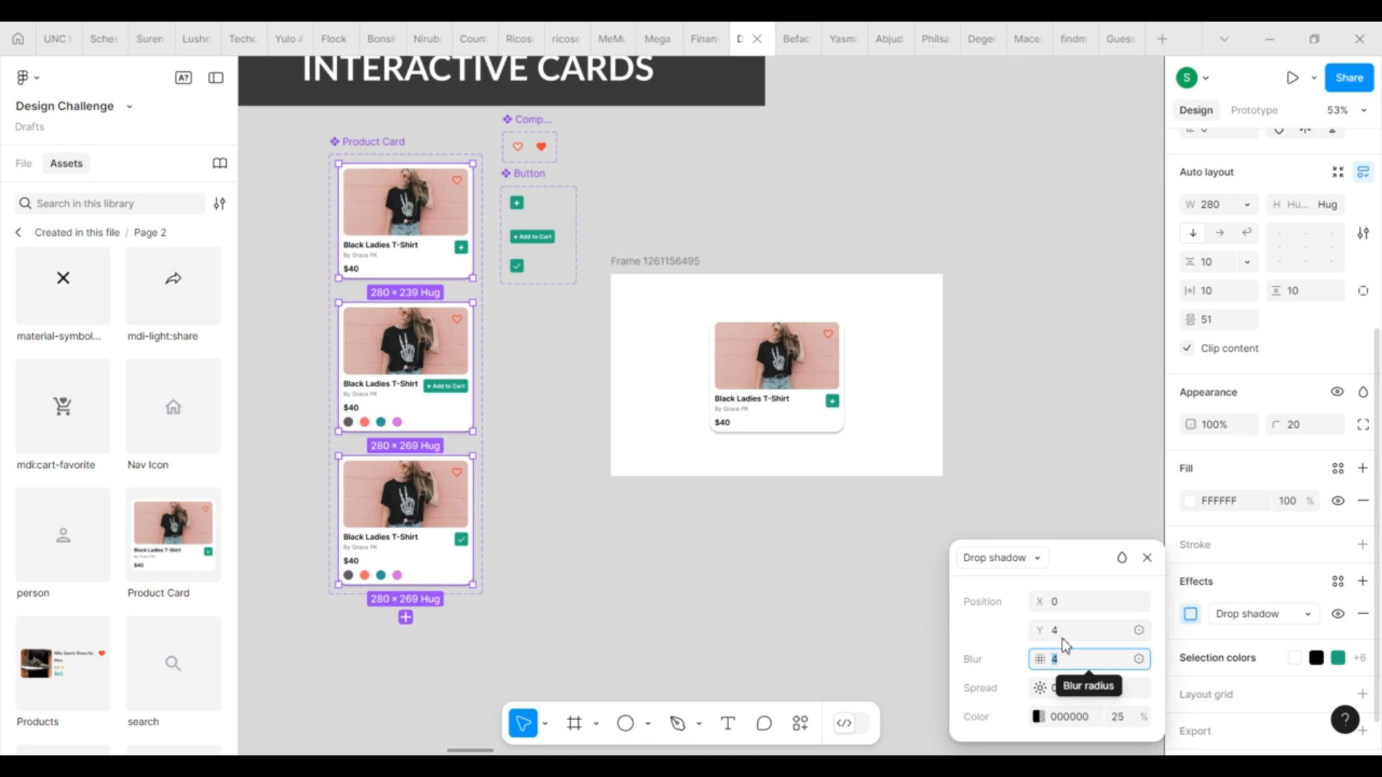
{"action": "left_click", "coordinate": [1063, 634]}
{"action": "type", "text": "0"}
{"action": "left_click", "coordinate": [1121, 716]}
{"action": "type", "text": "20"}
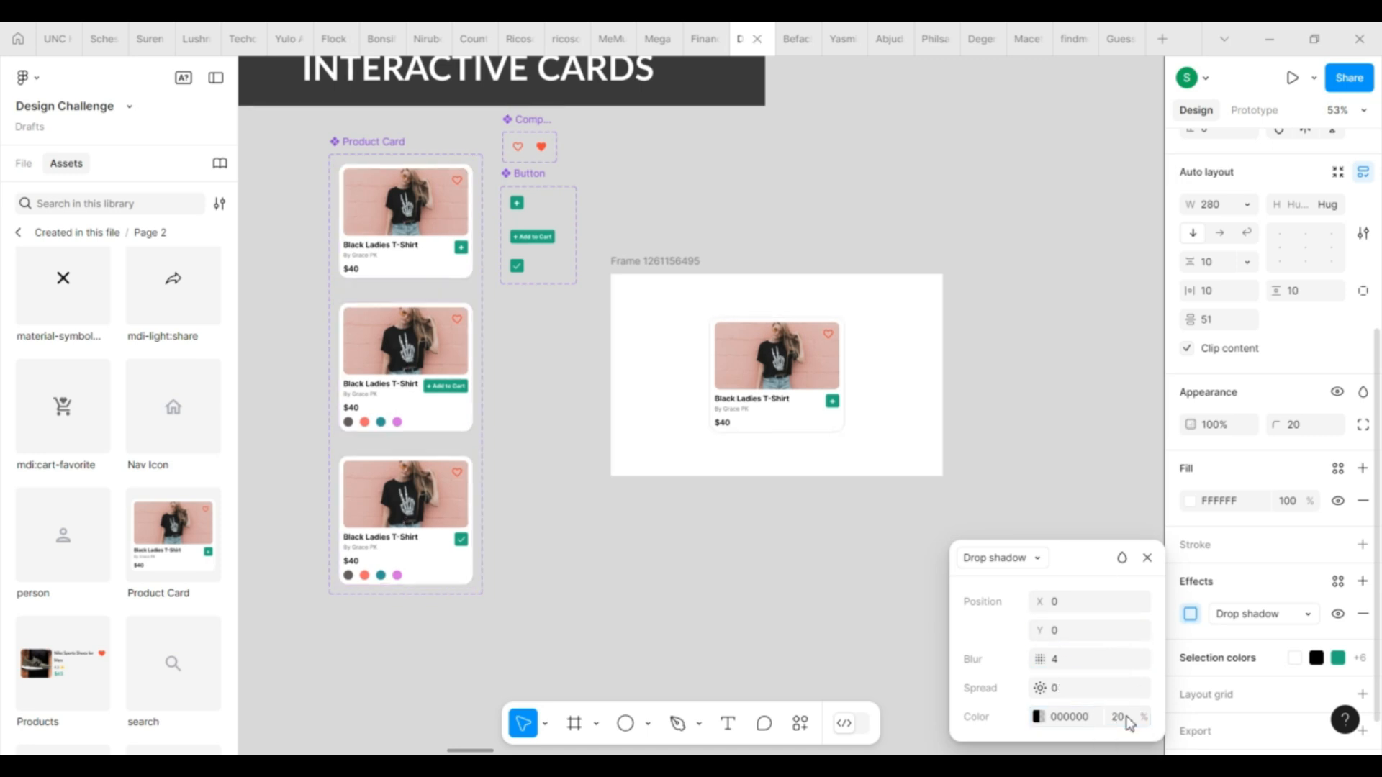
{"action": "left_click", "coordinate": [1147, 558]}
{"action": "left_click", "coordinate": [1068, 465]}
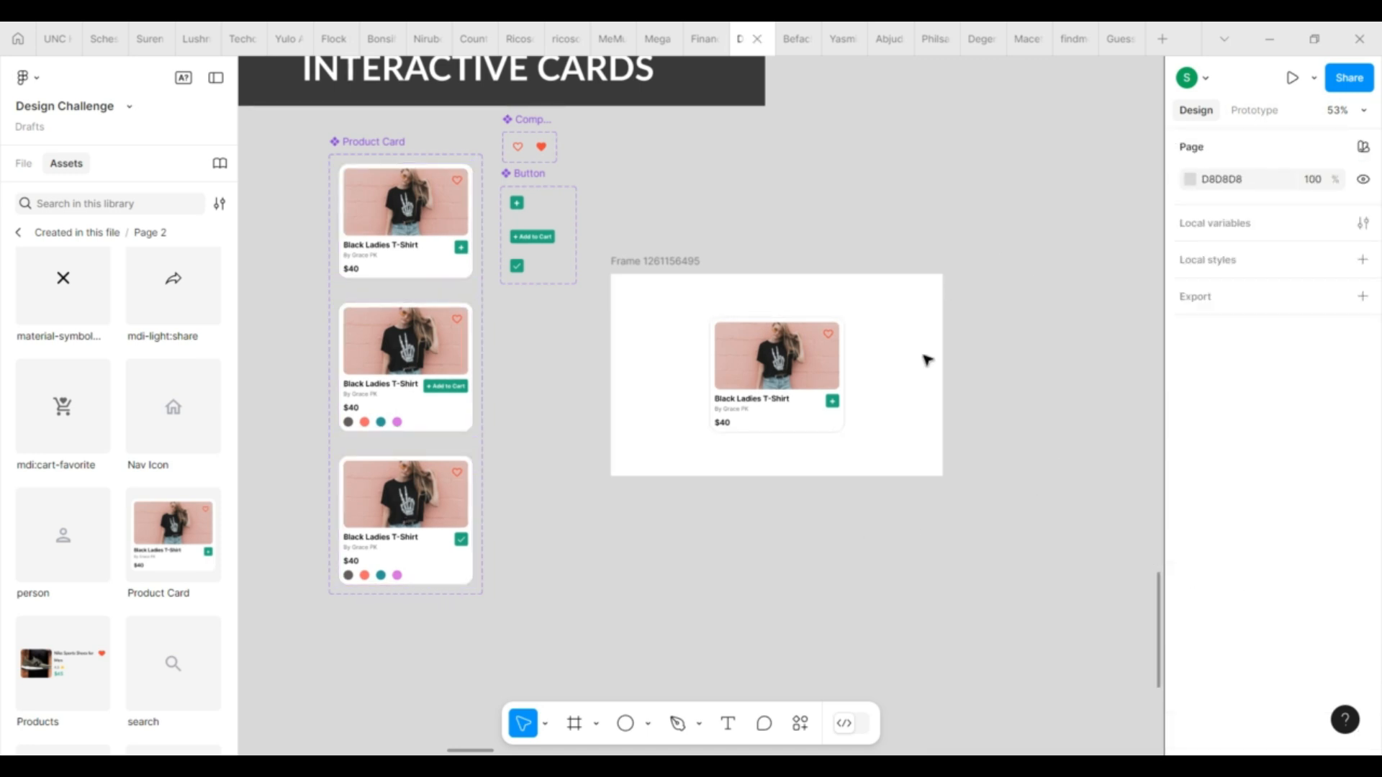
Step: Preview the frame containing the product card as a prototype
{"action": "left_click", "coordinate": [818, 400]}
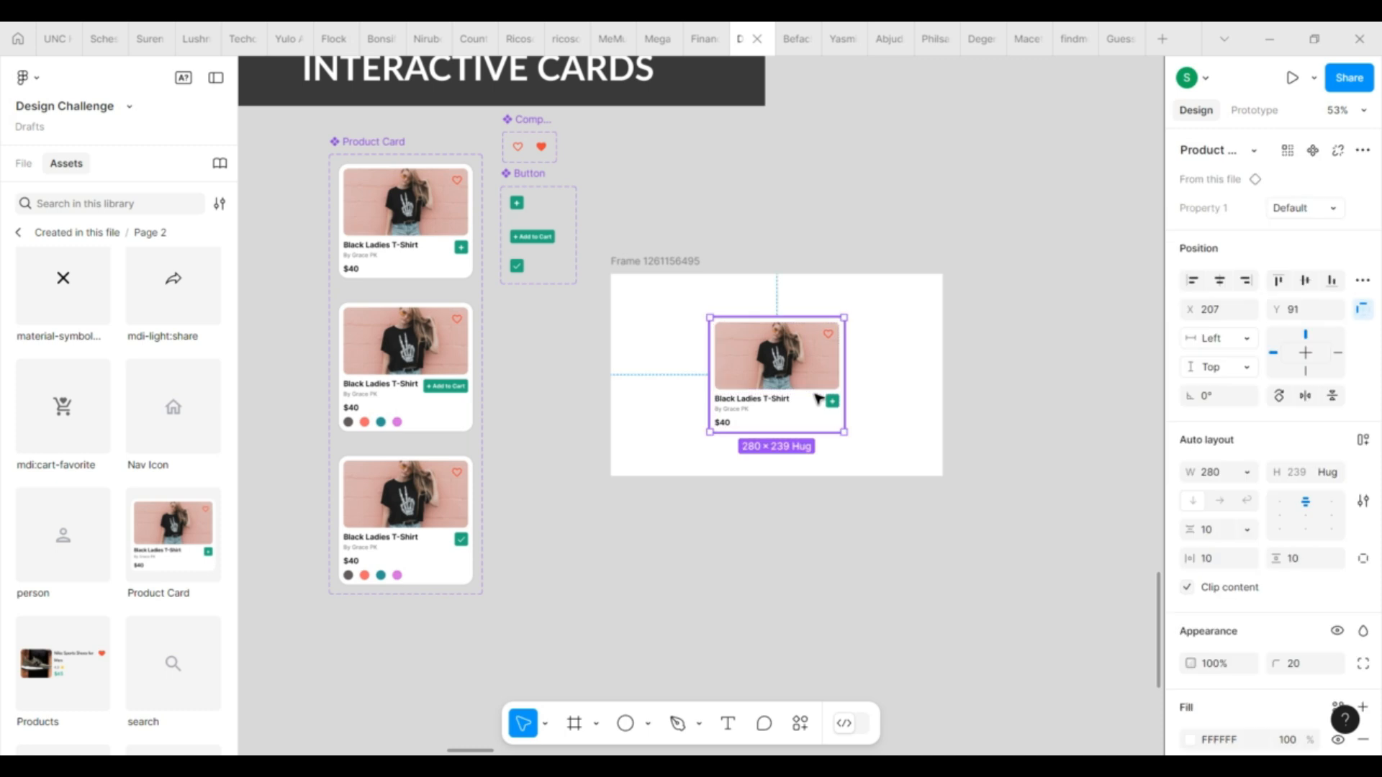
{"action": "scroll", "coordinate": [797, 455], "scroll_direction": "up", "scroll_amount": 4}
{"action": "scroll", "coordinate": [796, 456], "scroll_direction": "right", "scroll_amount": 1}
{"action": "scroll", "coordinate": [796, 456], "scroll_direction": "up", "scroll_amount": 1}
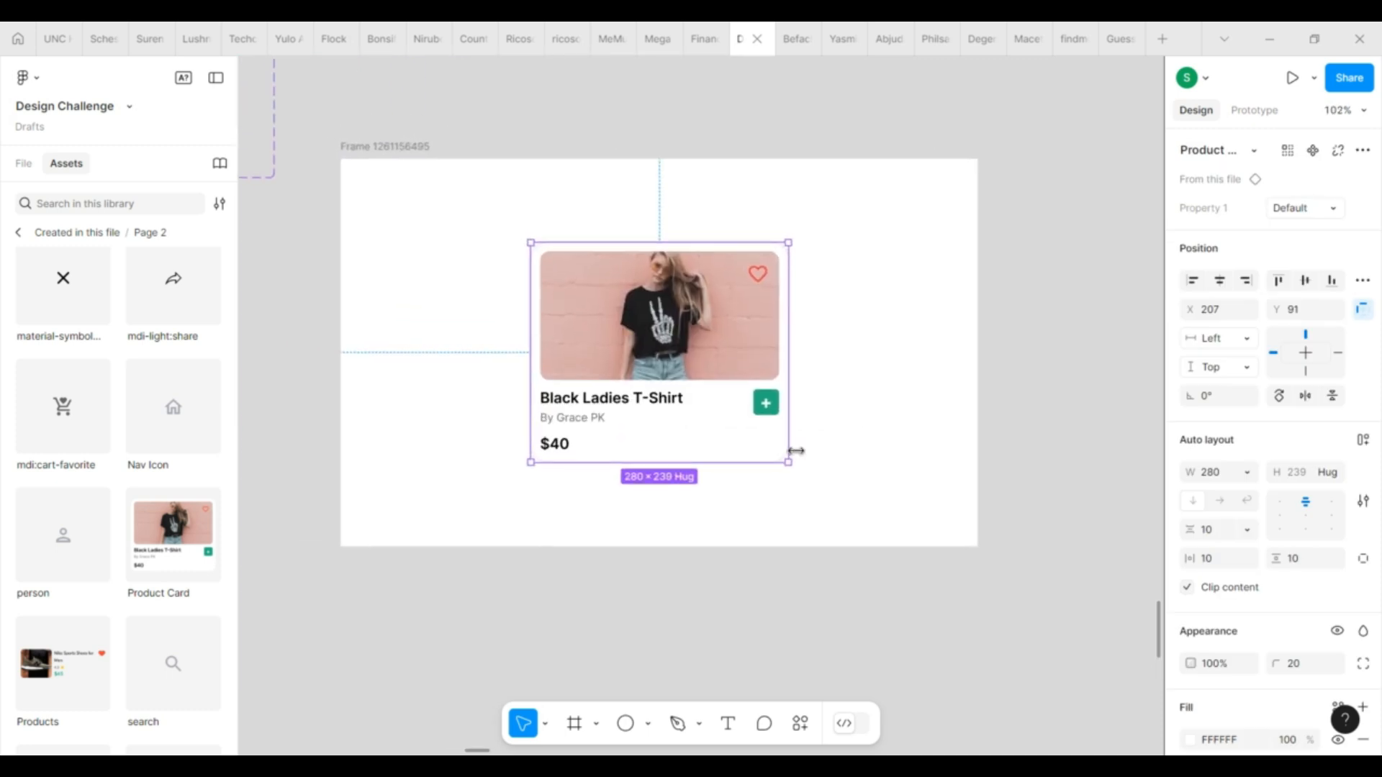
{"action": "left_click", "coordinate": [404, 146]}
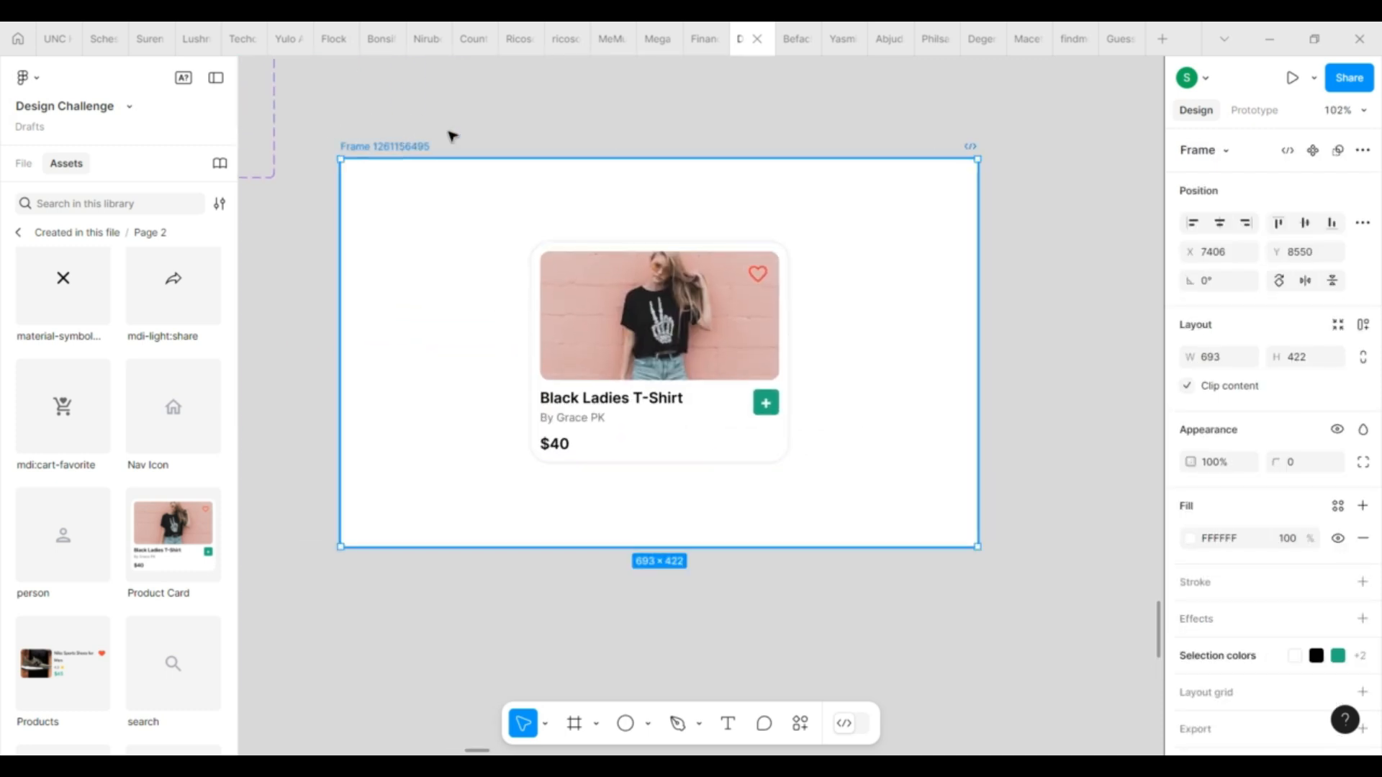
{"action": "left_click", "coordinate": [1292, 78]}
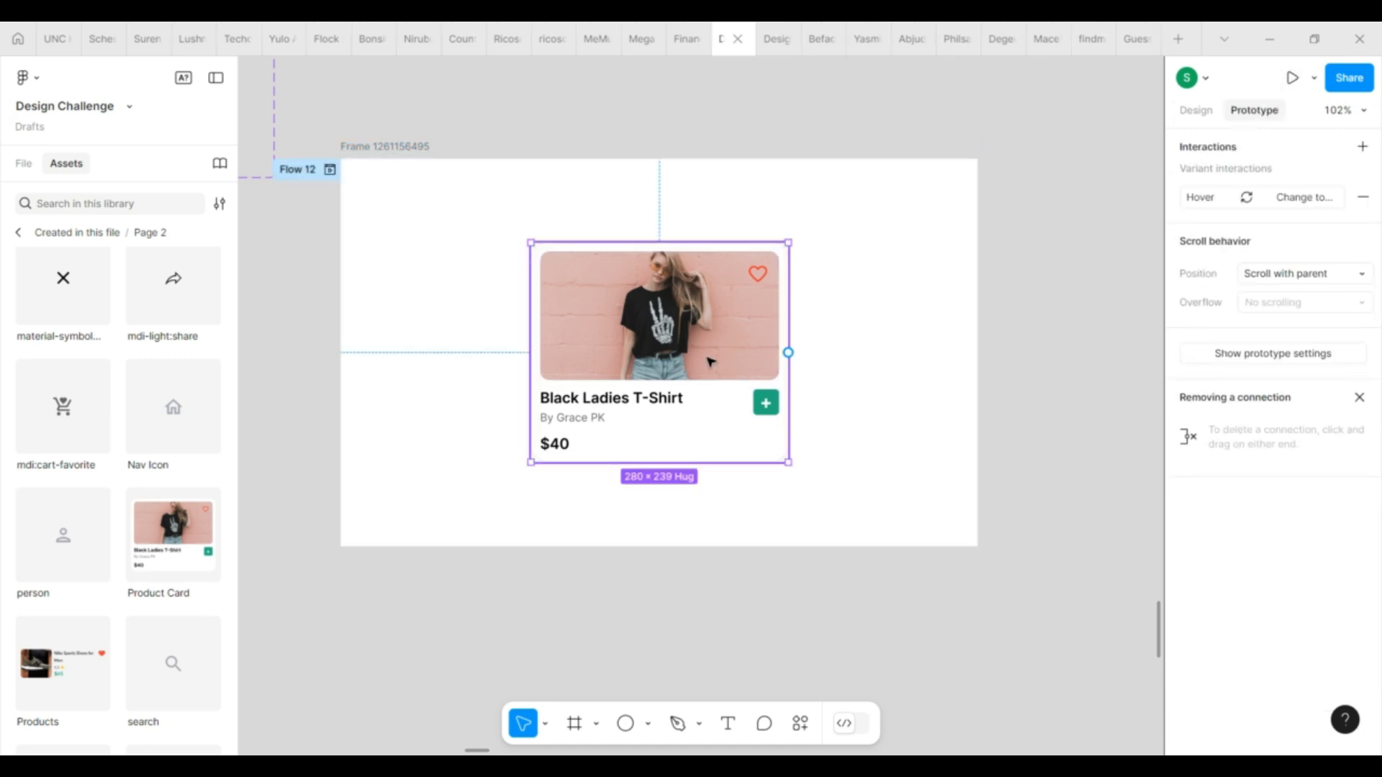
Step: Duplicate the product card in the frame and arrange the two cards side by side with a small gap
{"action": "key", "text": "ctrl+d"}
{"action": "left_click_drag", "start_coordinate": [711, 362], "coordinate": [921, 361]}
{"action": "left_click_drag", "start_coordinate": [670, 367], "coordinate": [553, 366]}
{"action": "left_click_drag", "start_coordinate": [753, 354], "coordinate": [694, 355]}
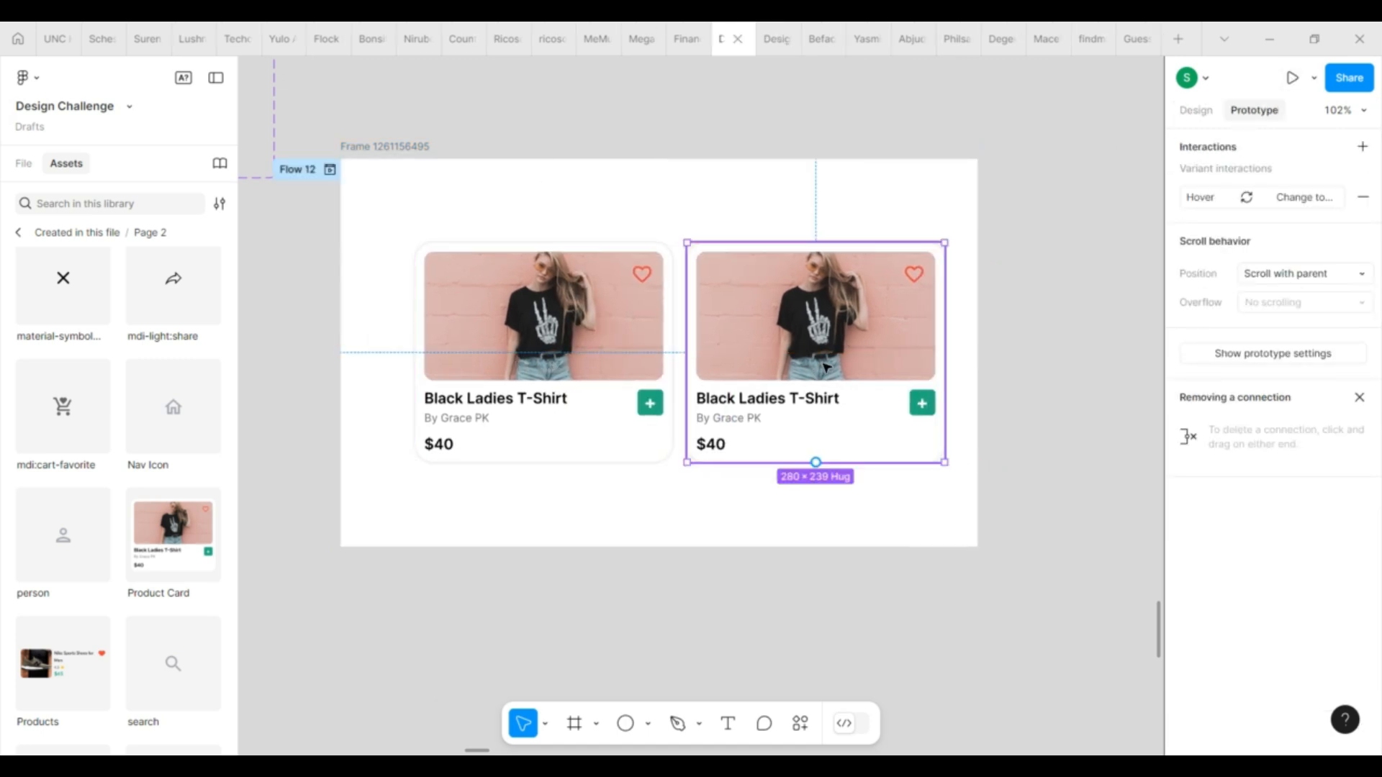
Step: Open the Unsplash plugin for the duplicated card's image and show the file's layer list
{"action": "double_click", "coordinate": [883, 343]}
{"action": "left_click", "coordinate": [803, 722]}
{"action": "left_click", "coordinate": [633, 487]}
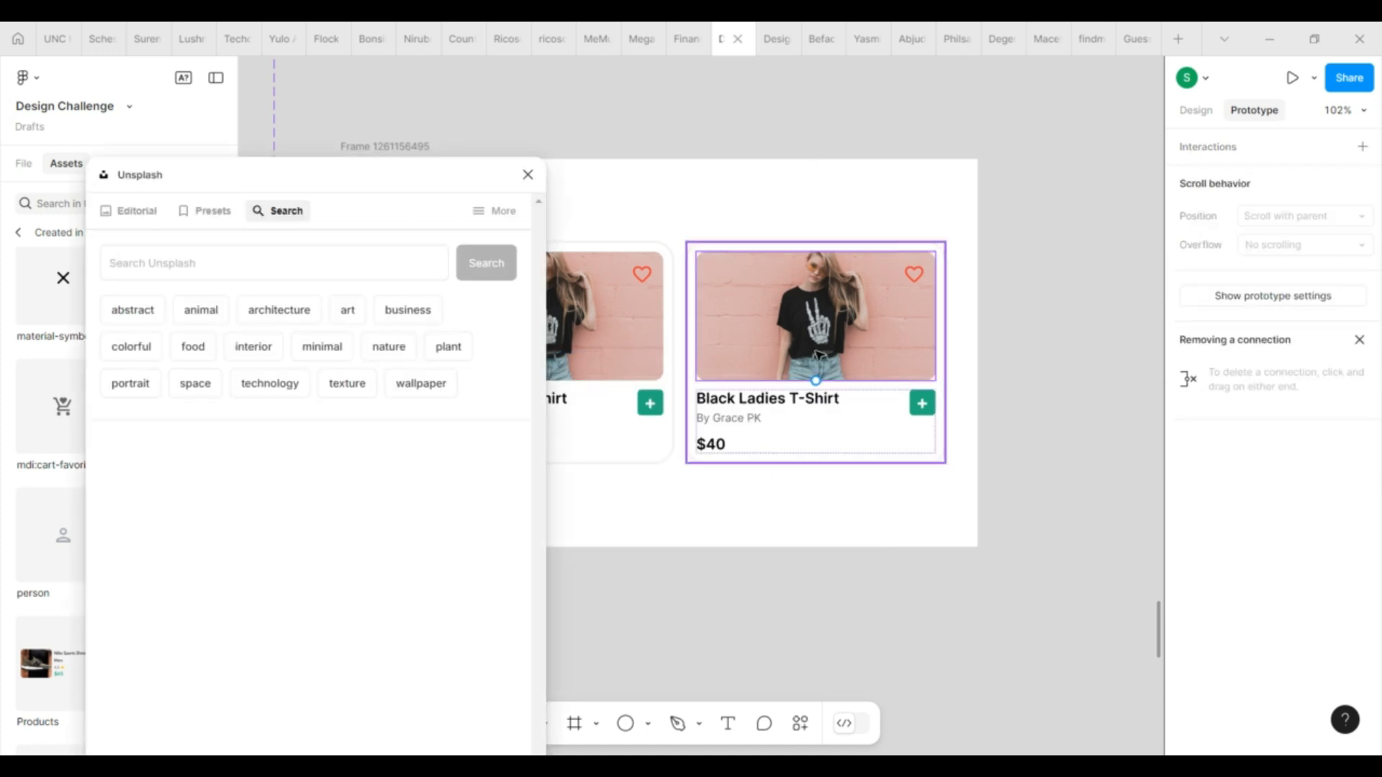
{"action": "left_click", "coordinate": [24, 163]}
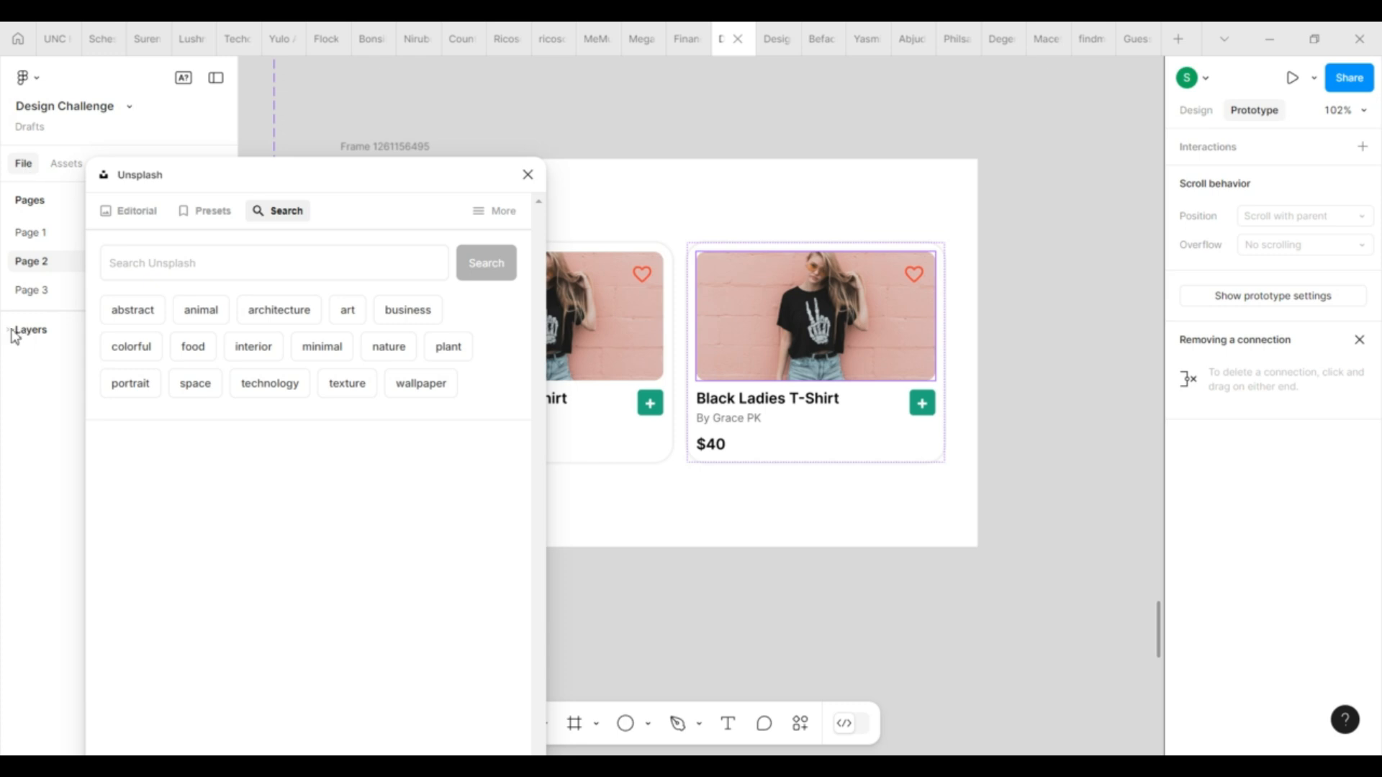
{"action": "left_click", "coordinate": [12, 330]}
Step: Search Unsplash for "t shirt" and replace the duplicated card's picture with the photo of a woman in a red "not today." T-shirt
{"action": "double_click", "coordinate": [799, 316]}
{"action": "left_click", "coordinate": [278, 266]}
{"action": "type", "text": "t shirt"}
{"action": "key", "text": "Return"}
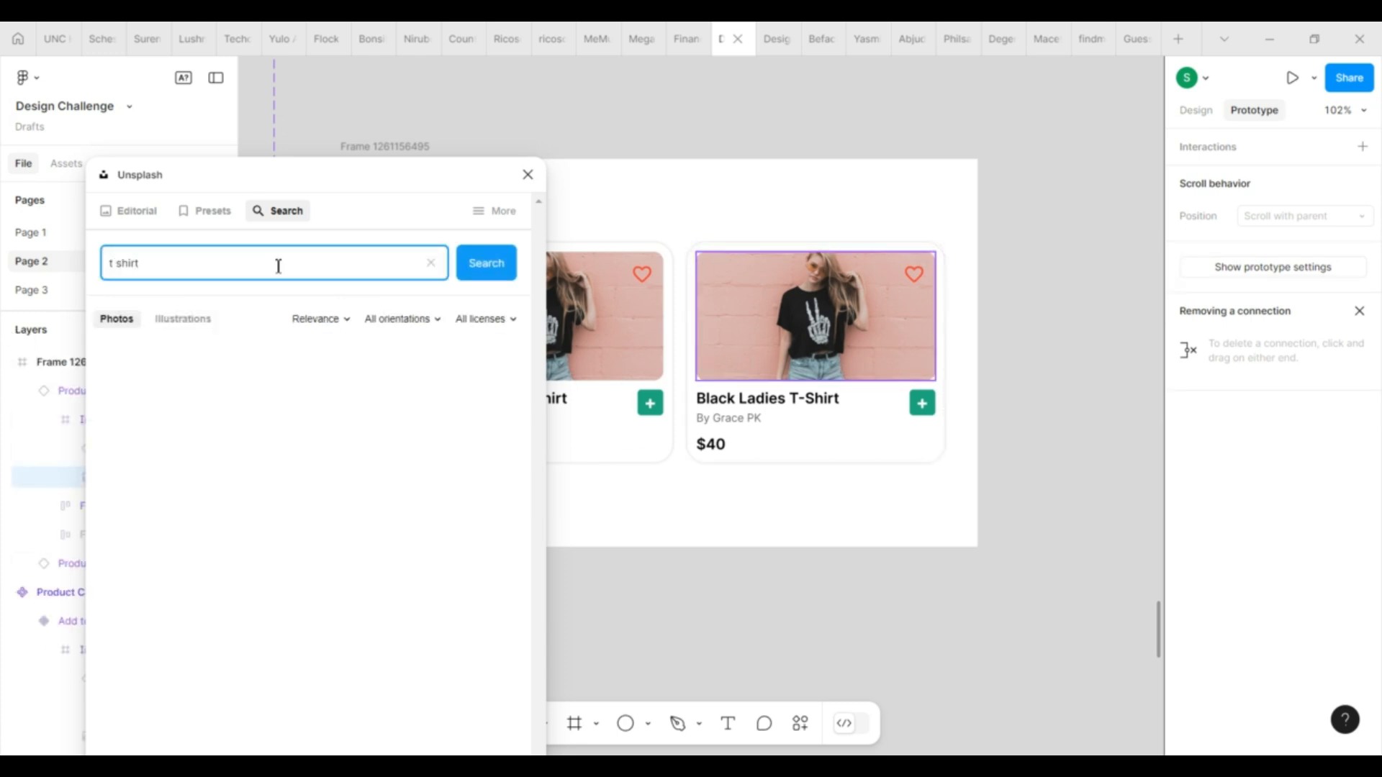
{"action": "scroll", "coordinate": [309, 504], "scroll_direction": "down", "scroll_amount": 10}
{"action": "scroll", "coordinate": [412, 619], "scroll_direction": "down", "scroll_amount": 10}
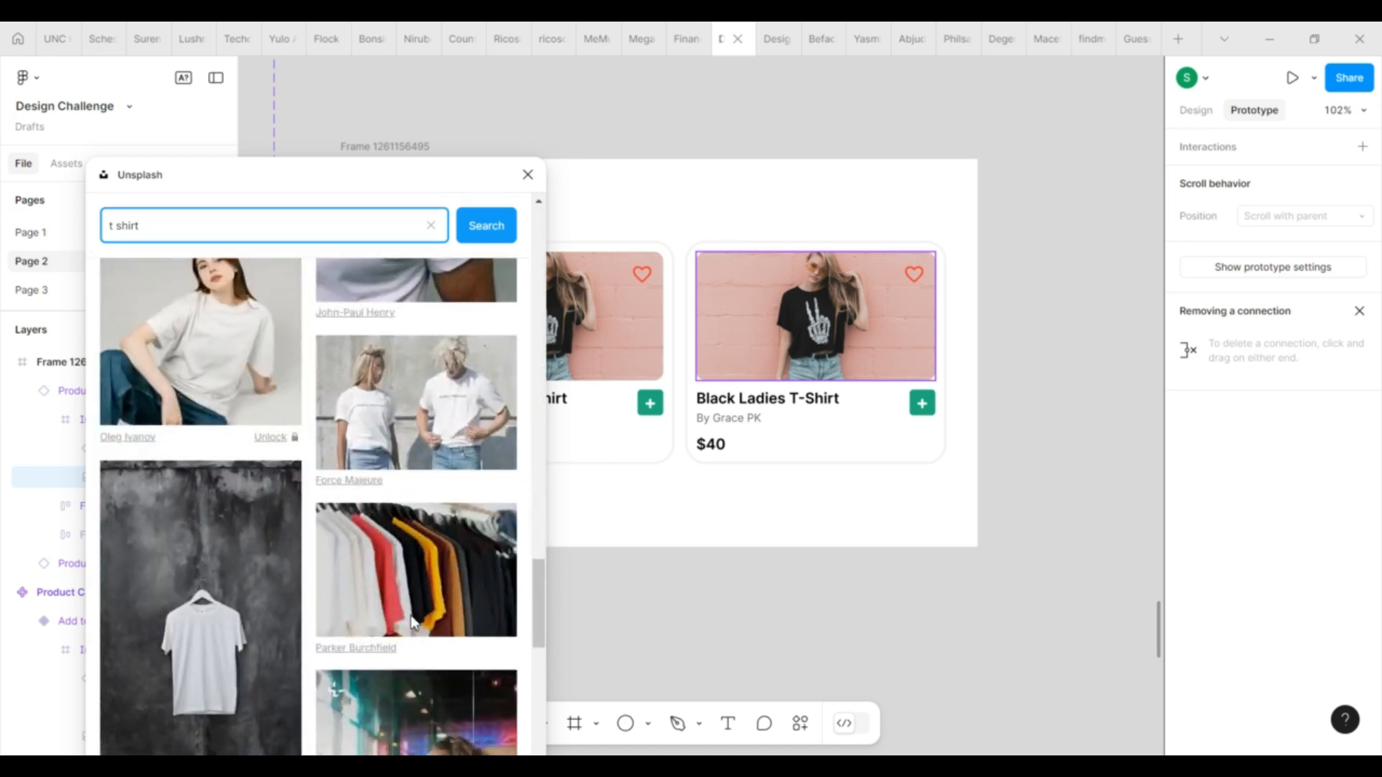
{"action": "left_click", "coordinate": [415, 450]}
{"action": "left_click", "coordinate": [527, 176]}
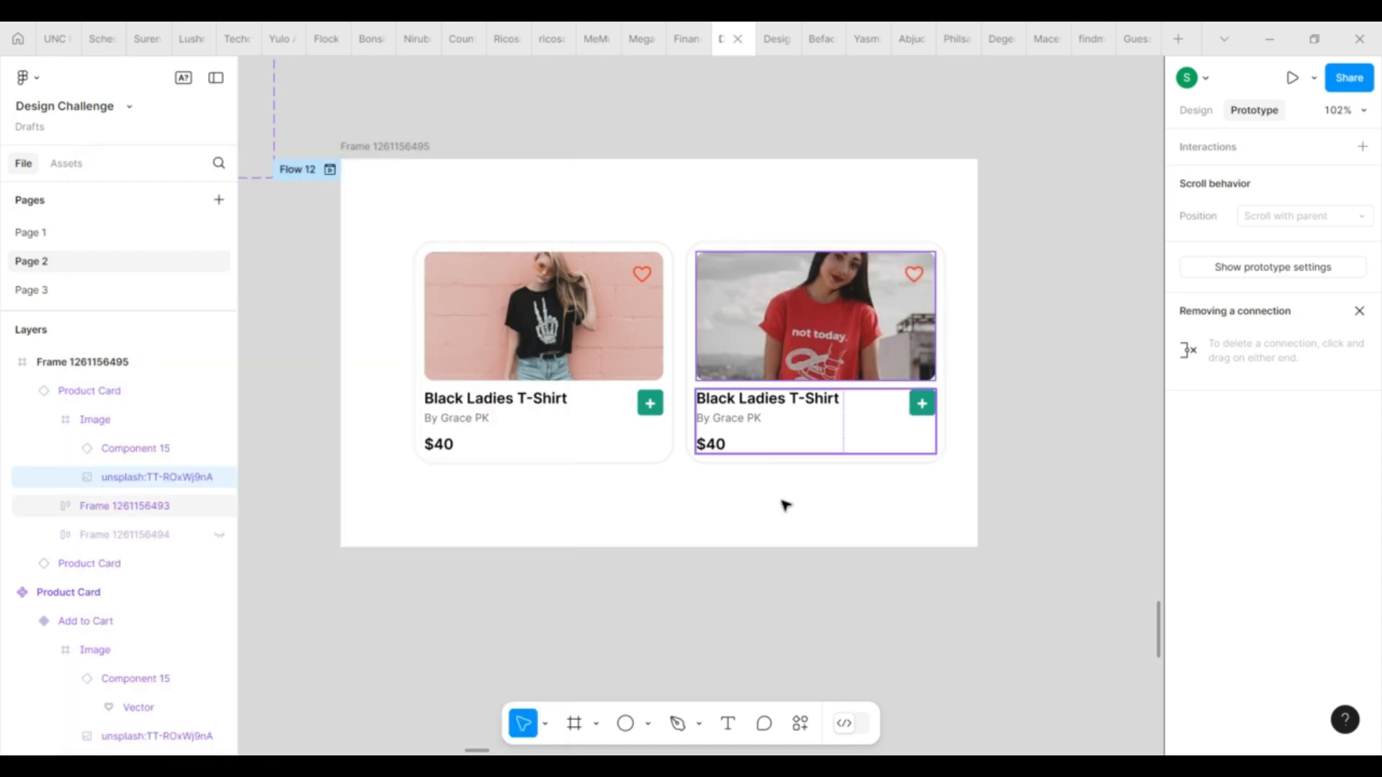
{"action": "left_click", "coordinate": [758, 579]}
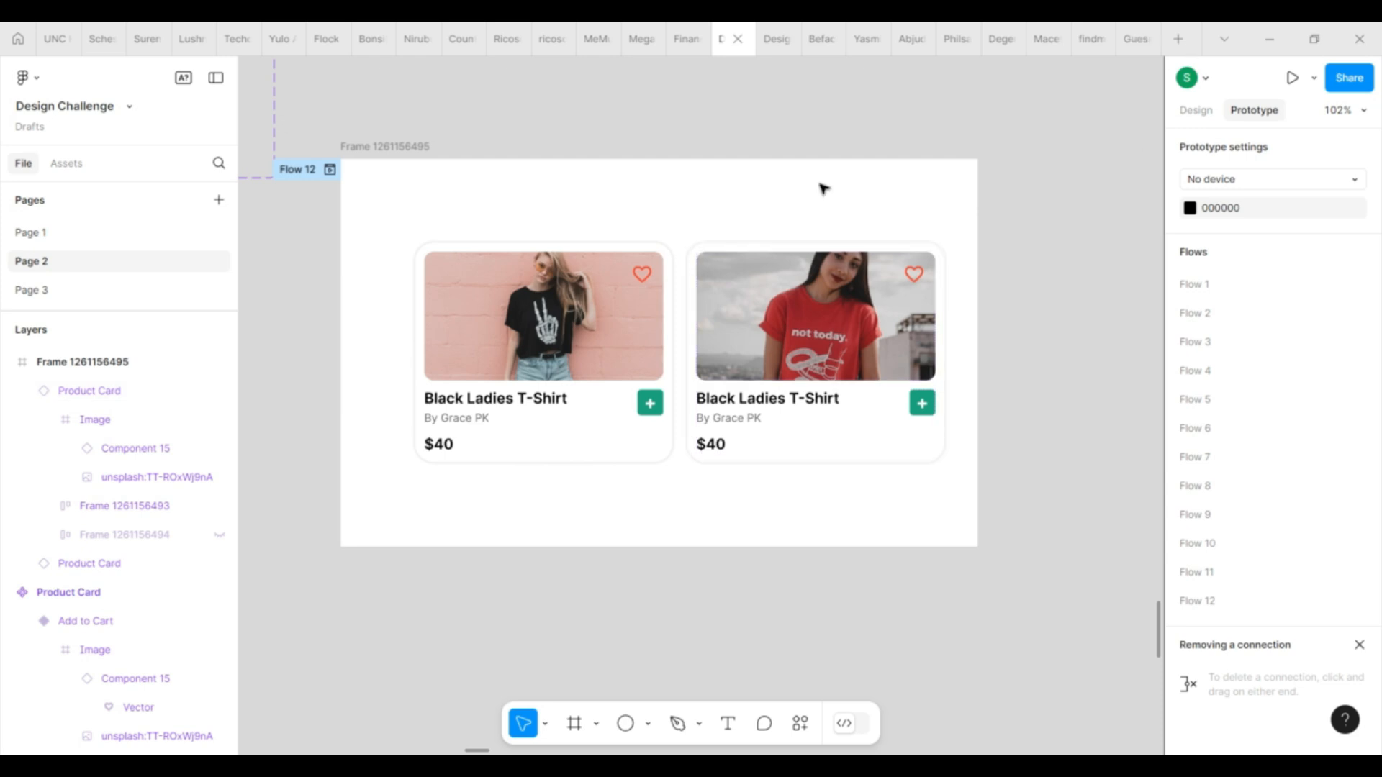
Step: Preview the two-card frame as a prototype and test the hover and Add to Cart interactions on the red T-shirt card
{"action": "left_click", "coordinate": [586, 207]}
{"action": "left_click", "coordinate": [1293, 78]}
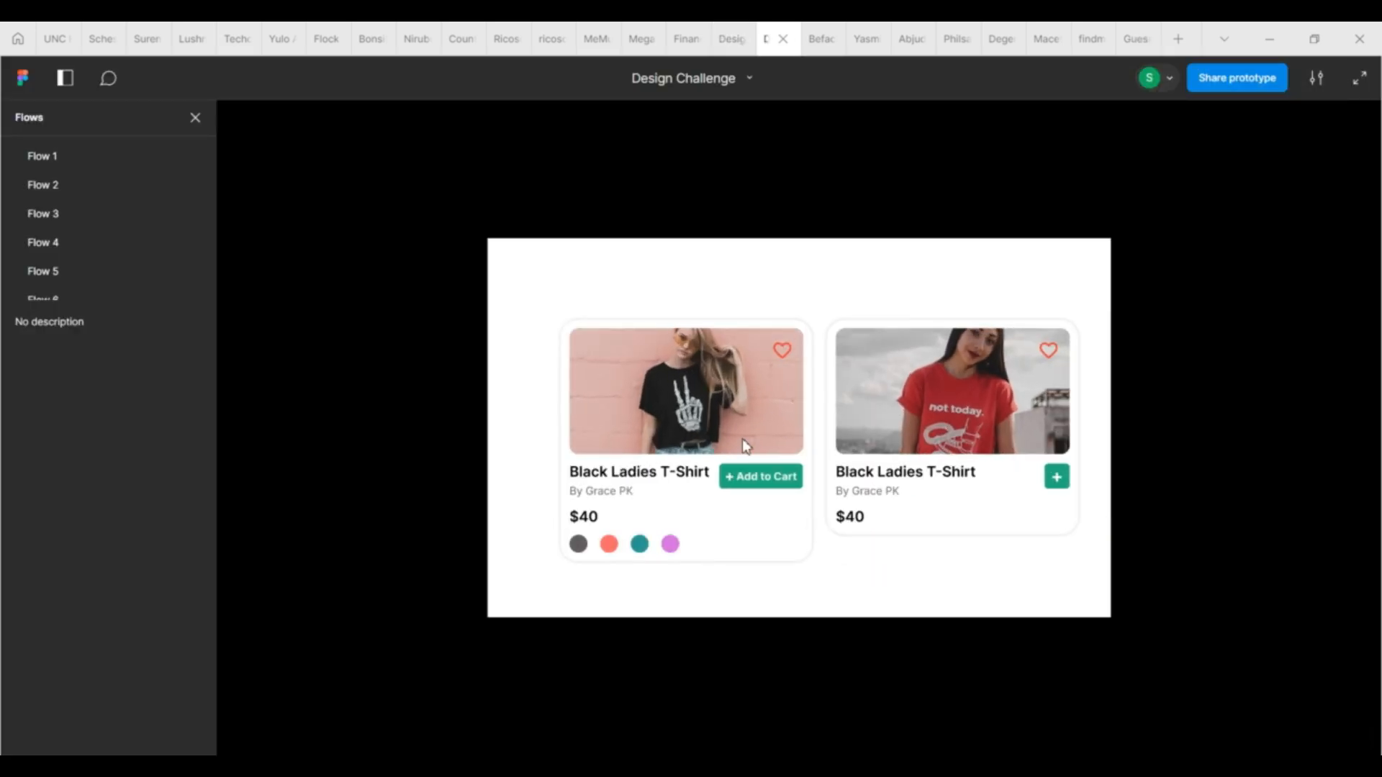
{"action": "left_click", "coordinate": [1056, 485]}
{"action": "left_click", "coordinate": [1055, 482]}
{"action": "mouse_move", "coordinate": [1044, 395]}
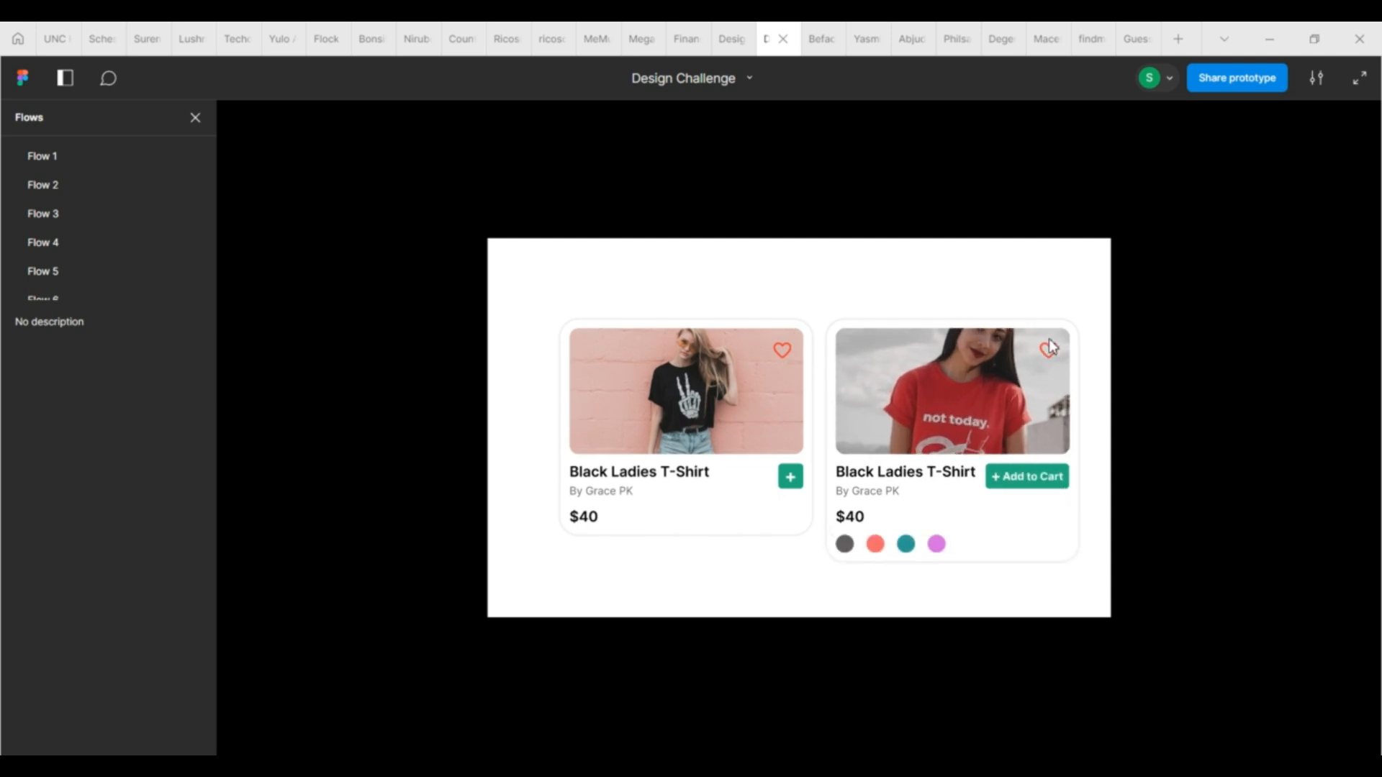